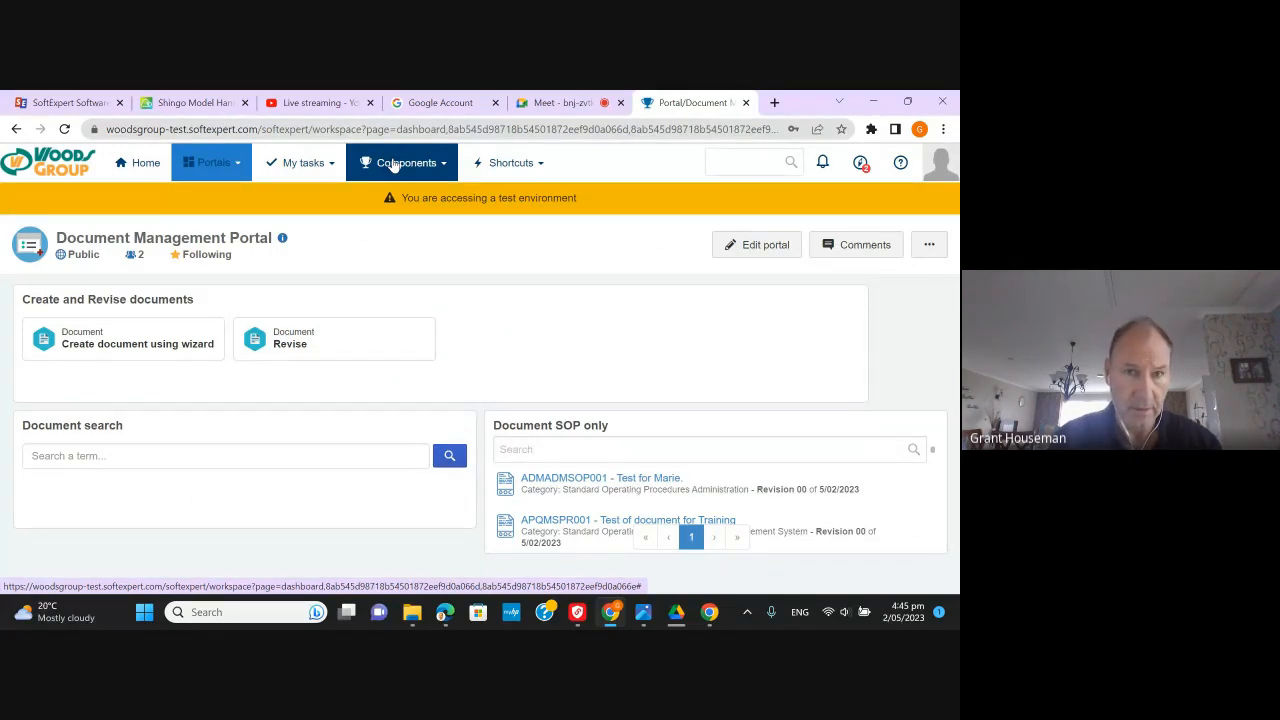
- Search components for 'cate' and open the Document Category (DC043) configuration
left_click(394, 164)
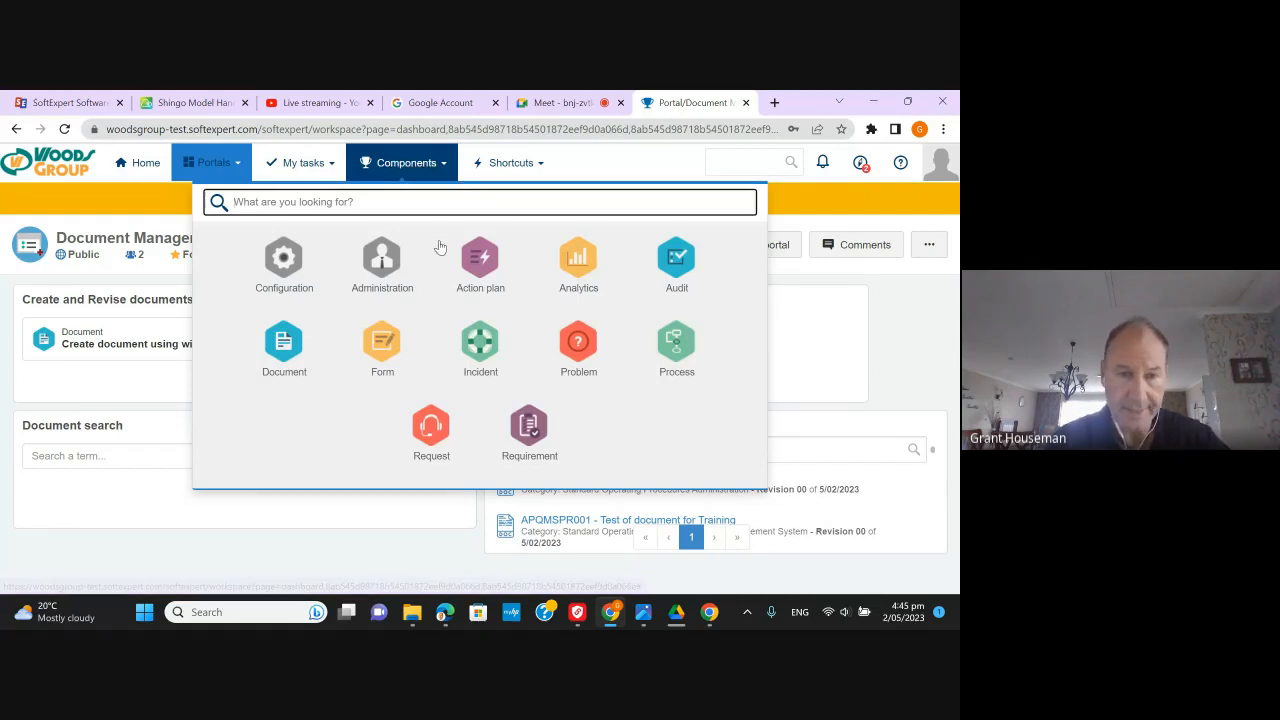
left_click(403, 167)
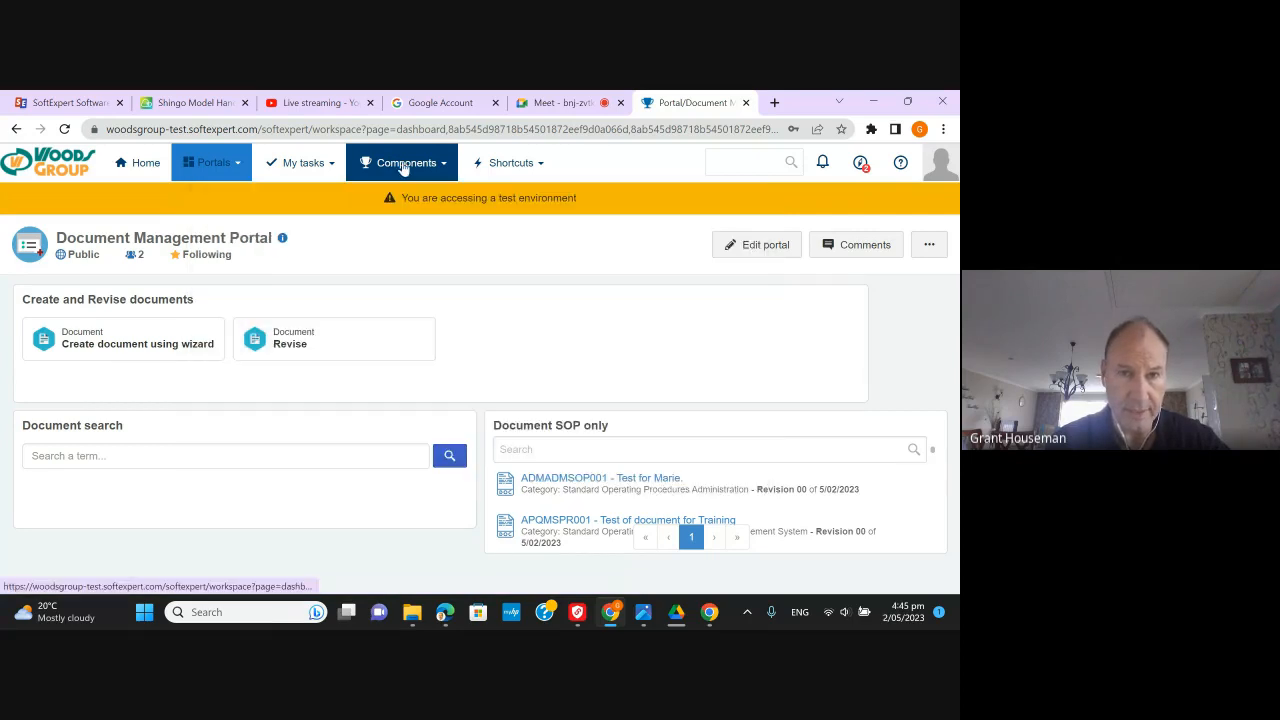
left_click(403, 167)
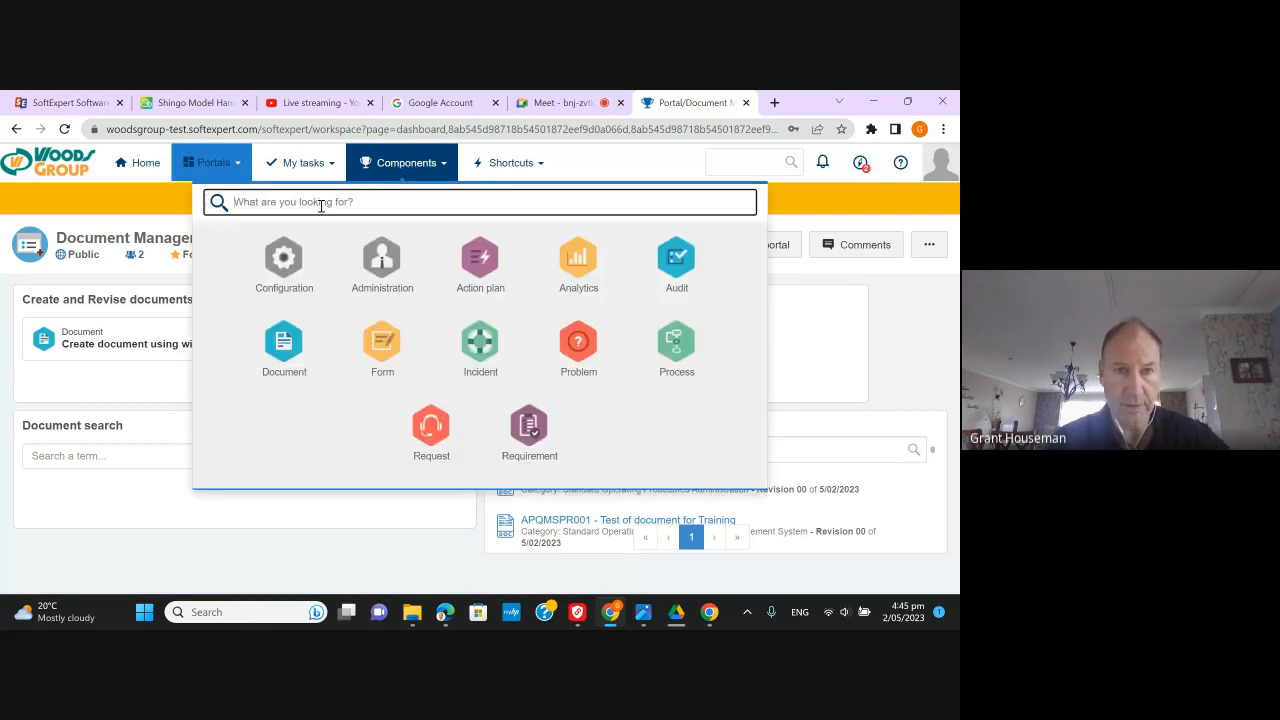
type("cat")
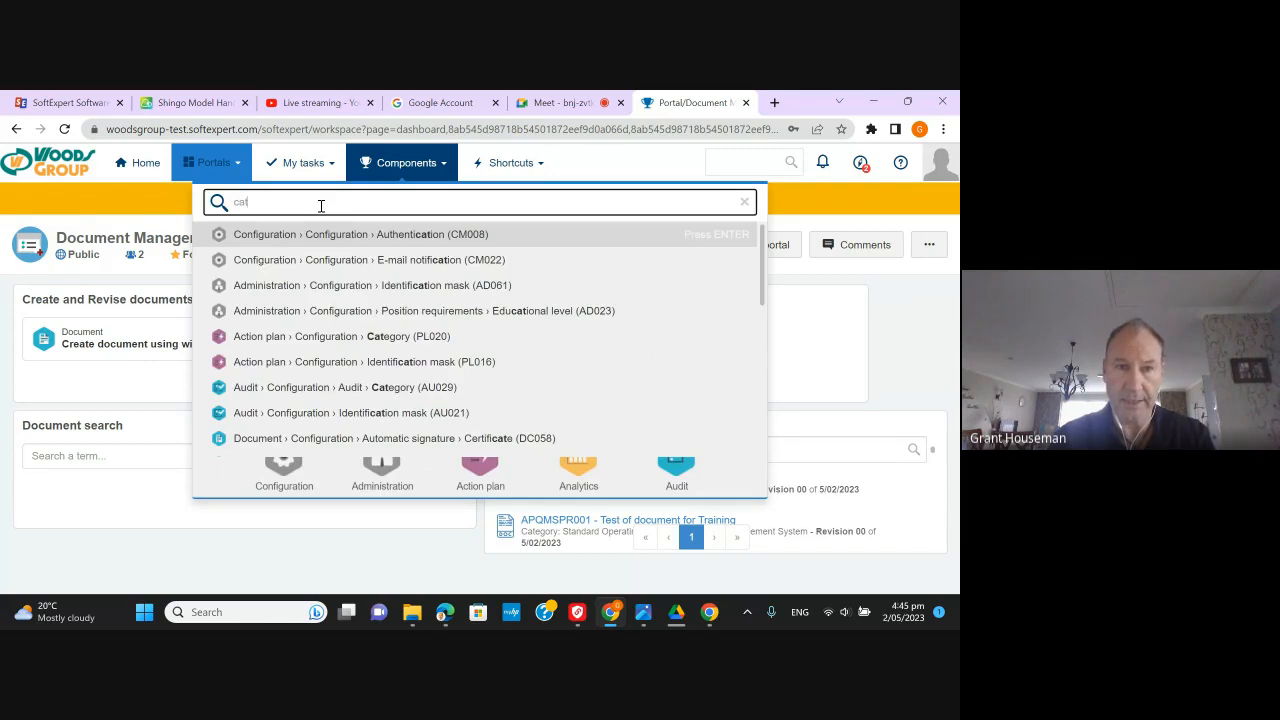
type("e")
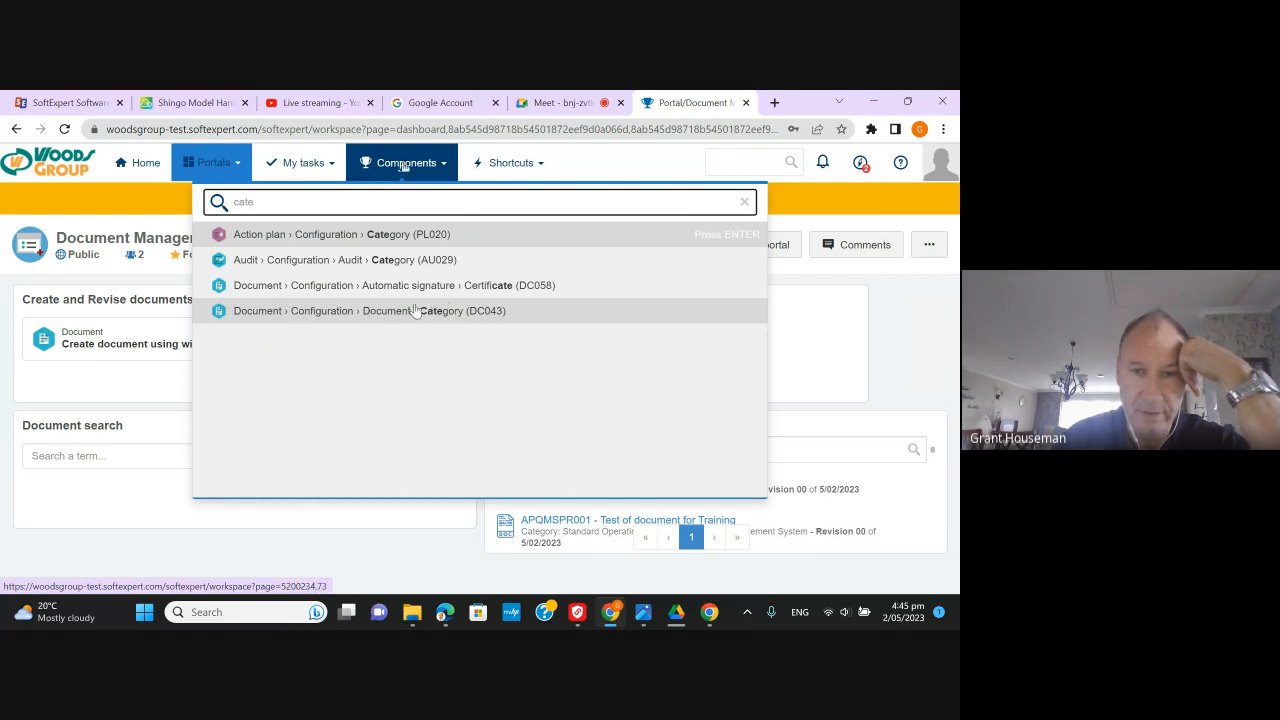
left_click(352, 318)
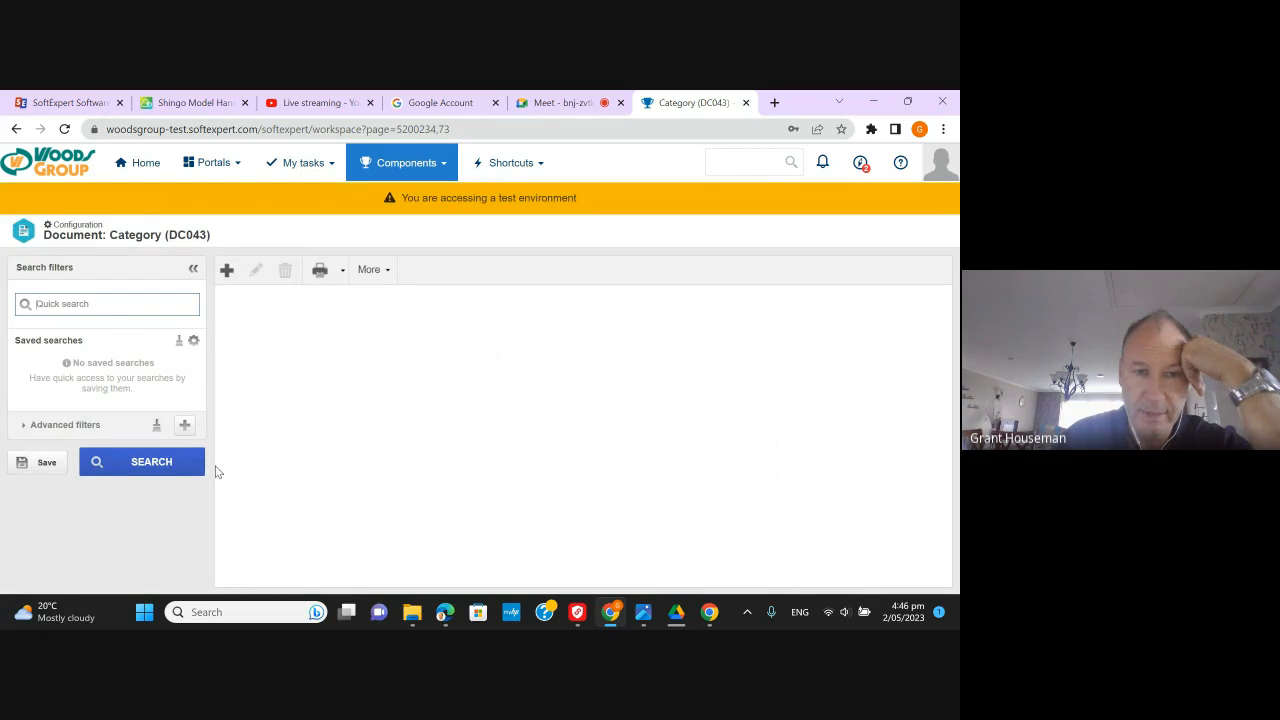
- List all document categories, select WIPR-Work Instruction for Production, and show its More actions
left_click(180, 470)
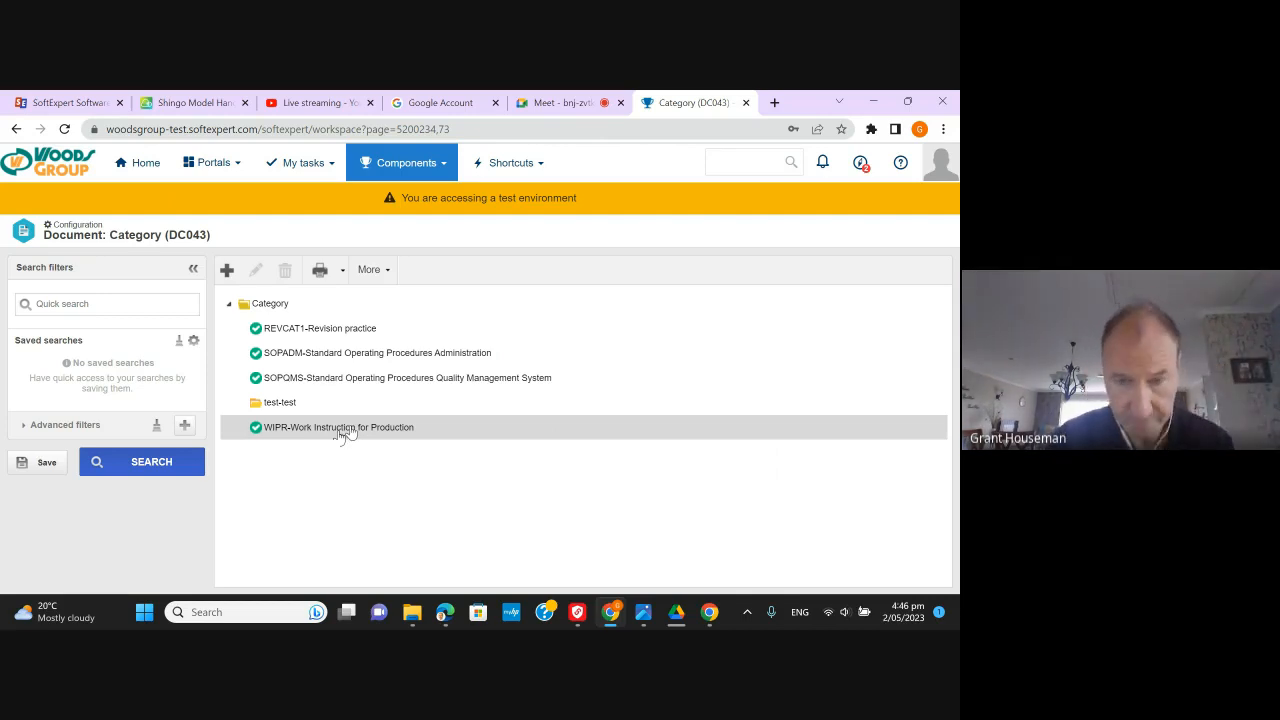
left_click(365, 379)
left_click(358, 426)
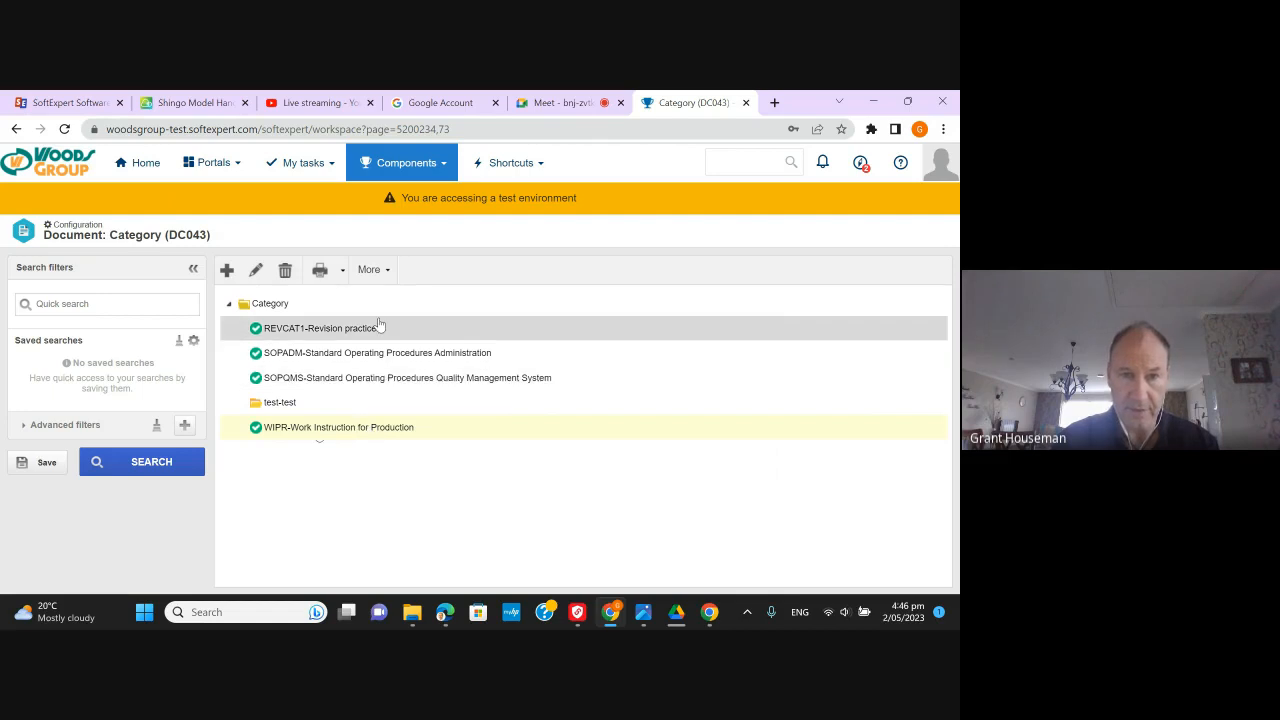
left_click(387, 271)
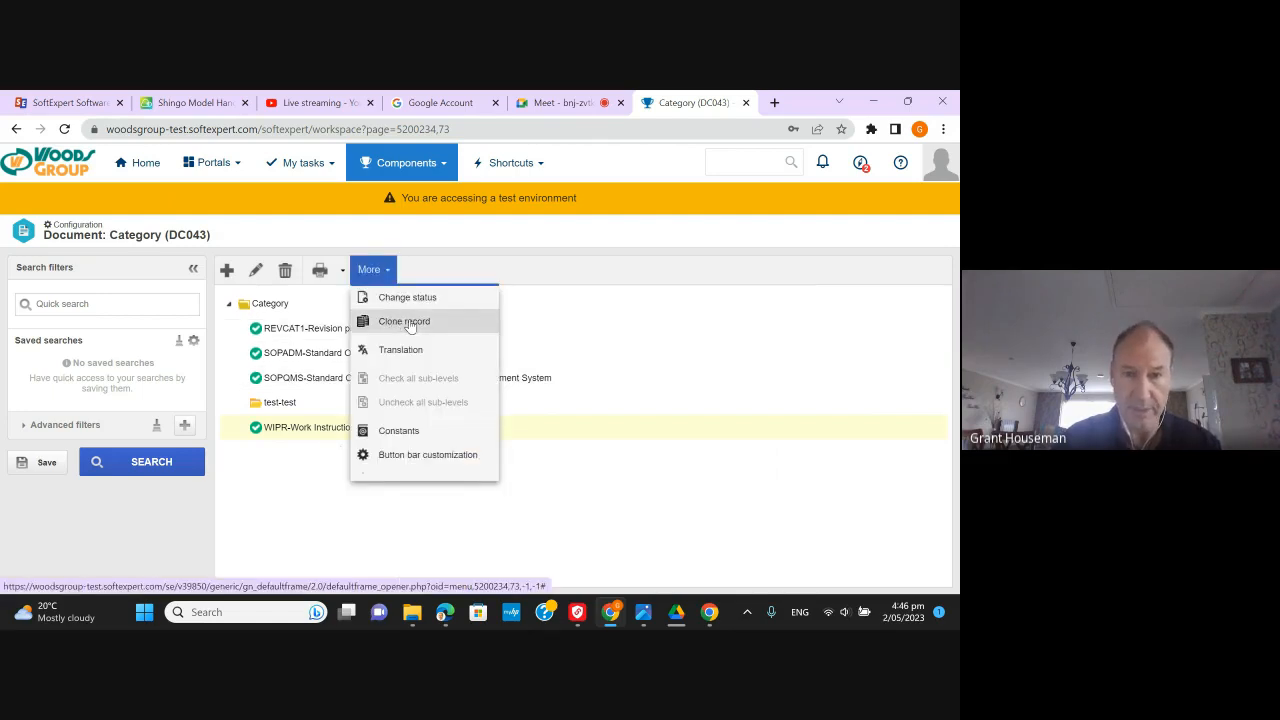
- Clone the WIPR category as SOPPR named 'SOP for Production' and save it
left_click(409, 324)
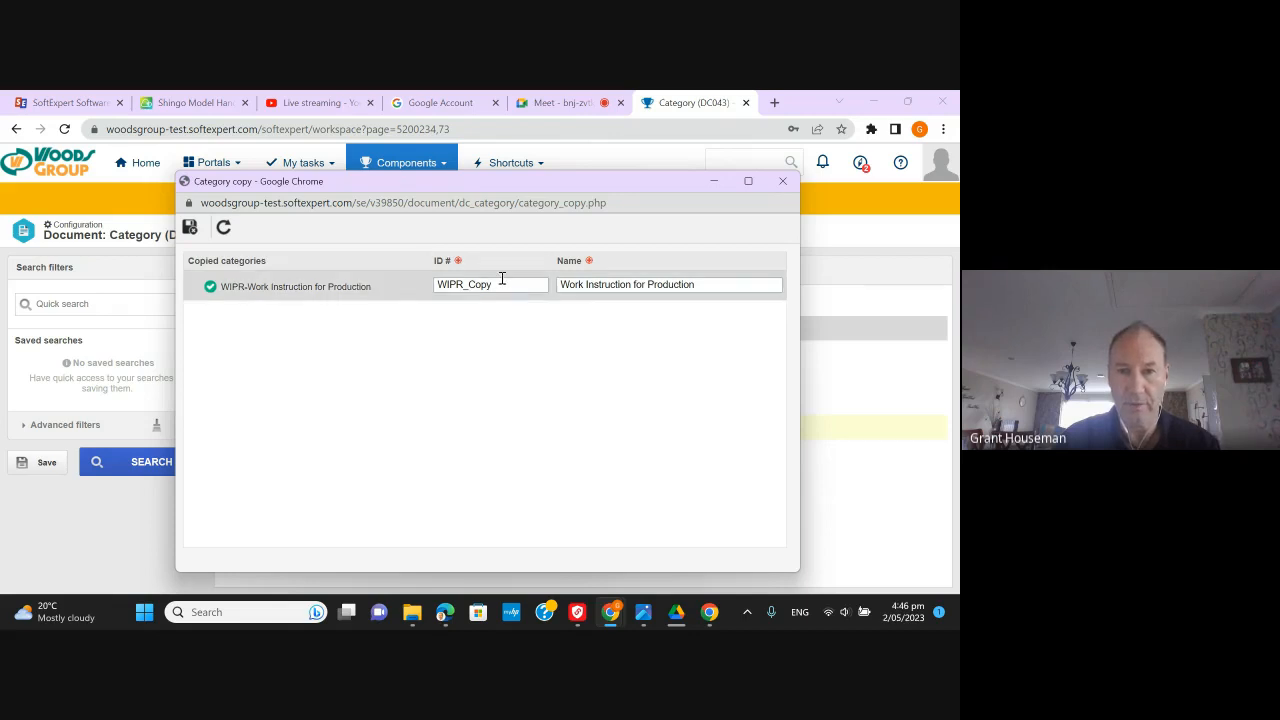
left_click_drag(502, 279, 438, 284)
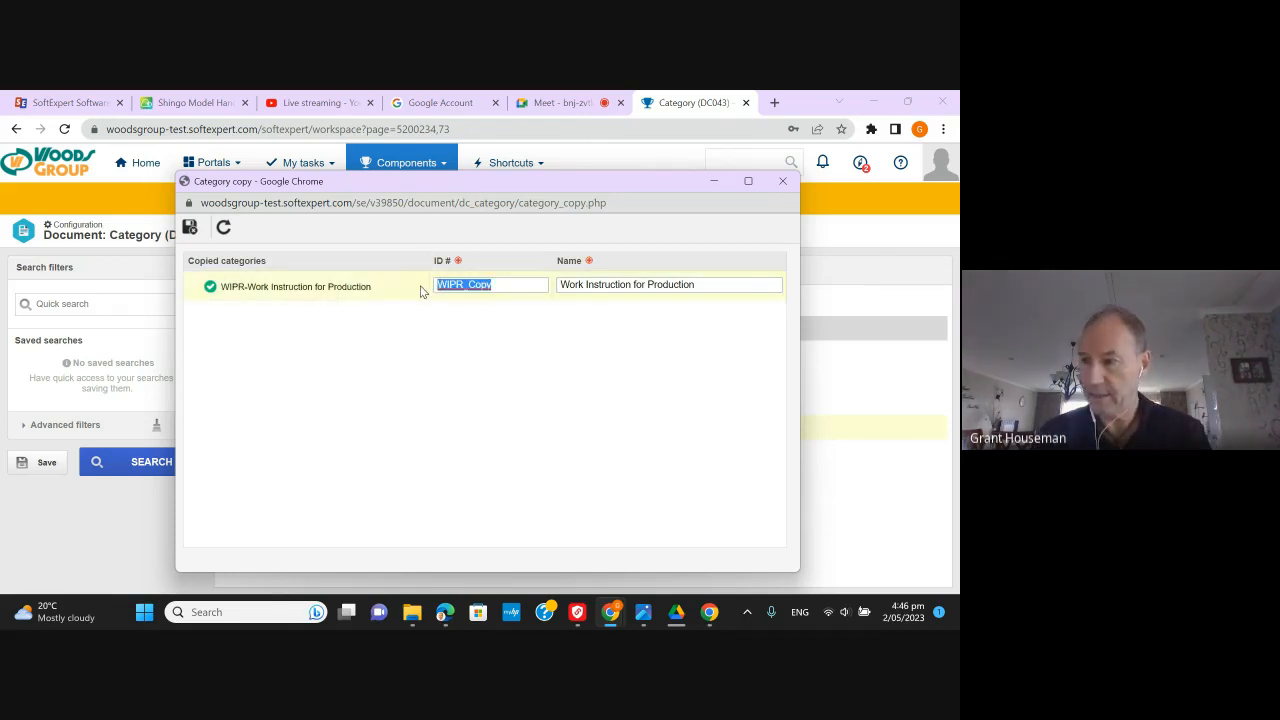
type("SOP")
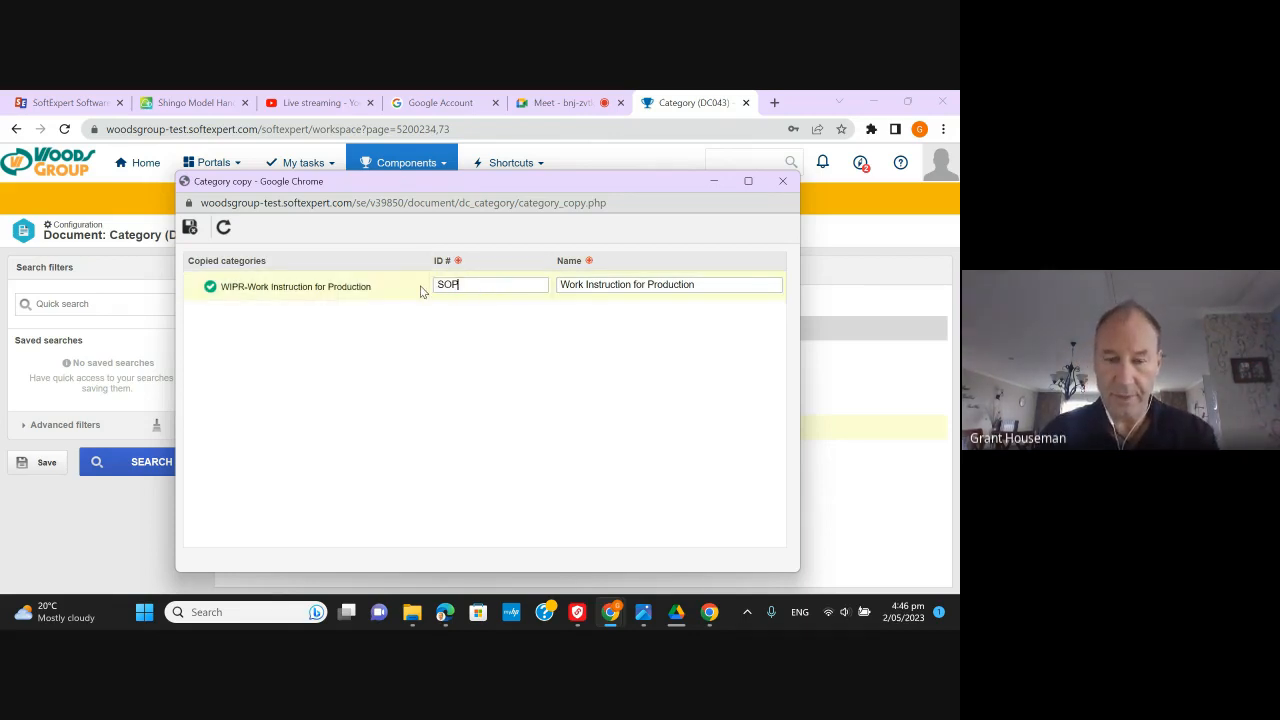
type("PR")
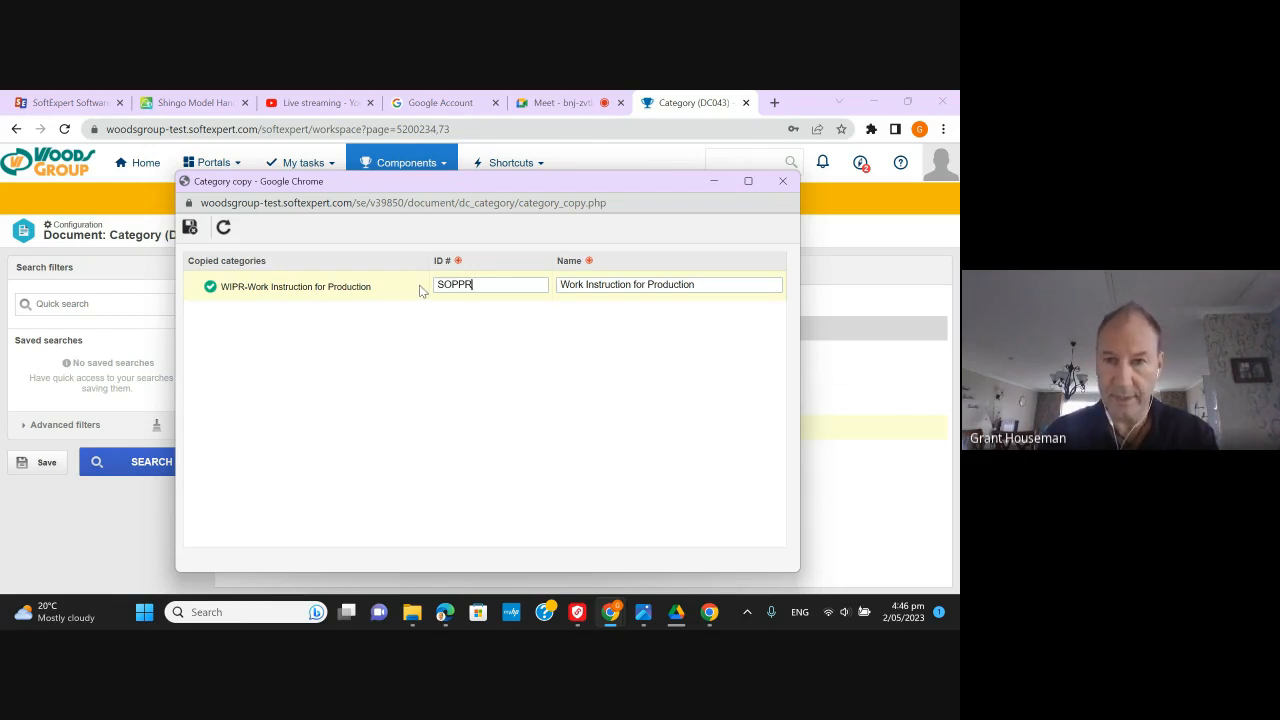
key("Tab")
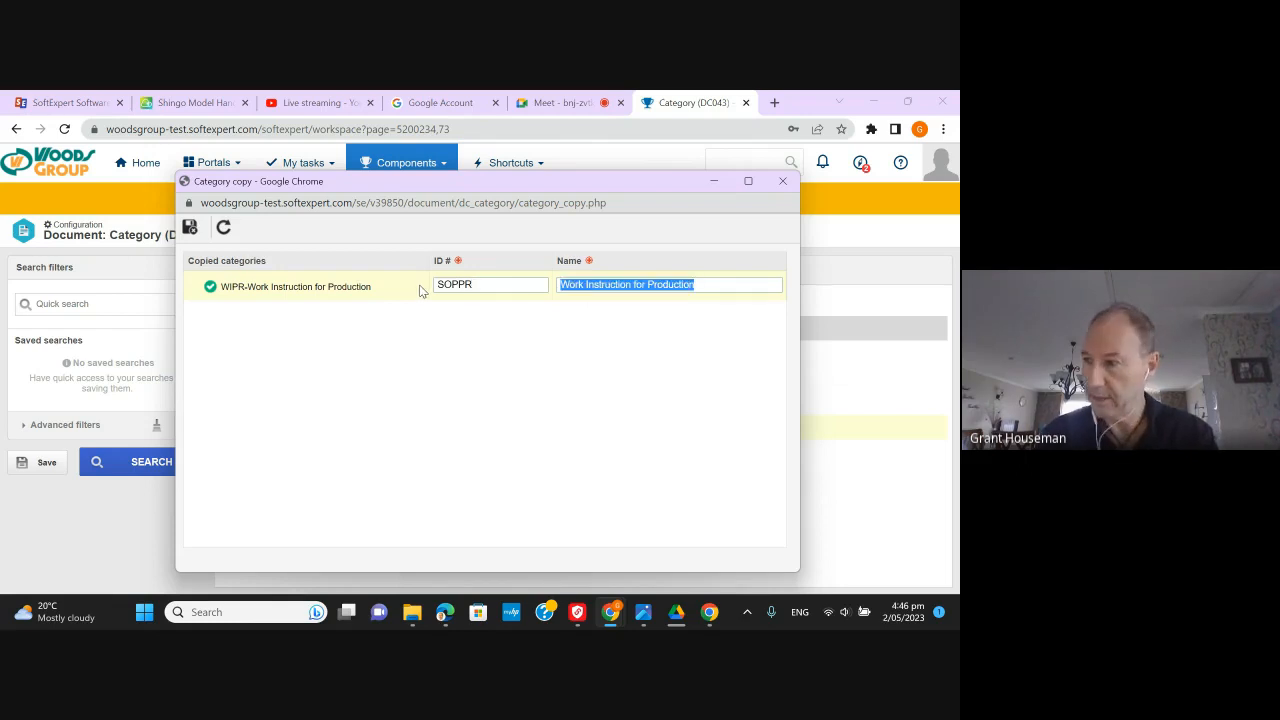
type("SOP")
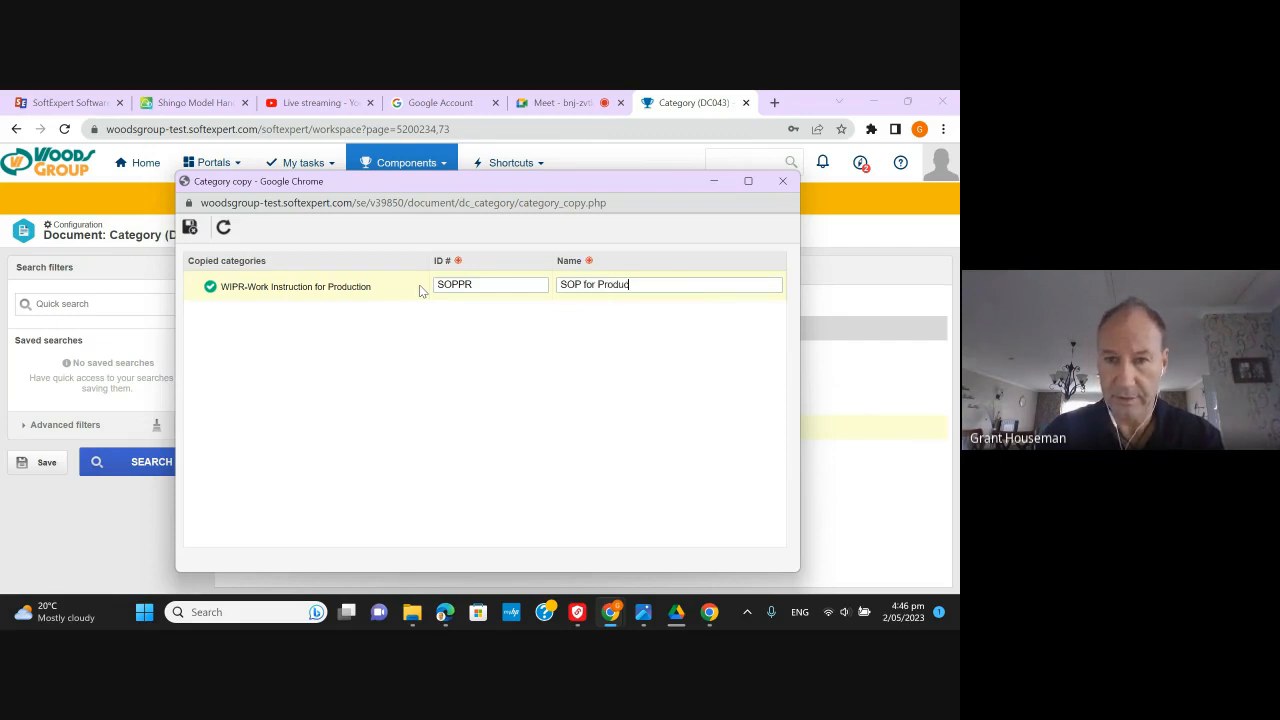
left_click(191, 228)
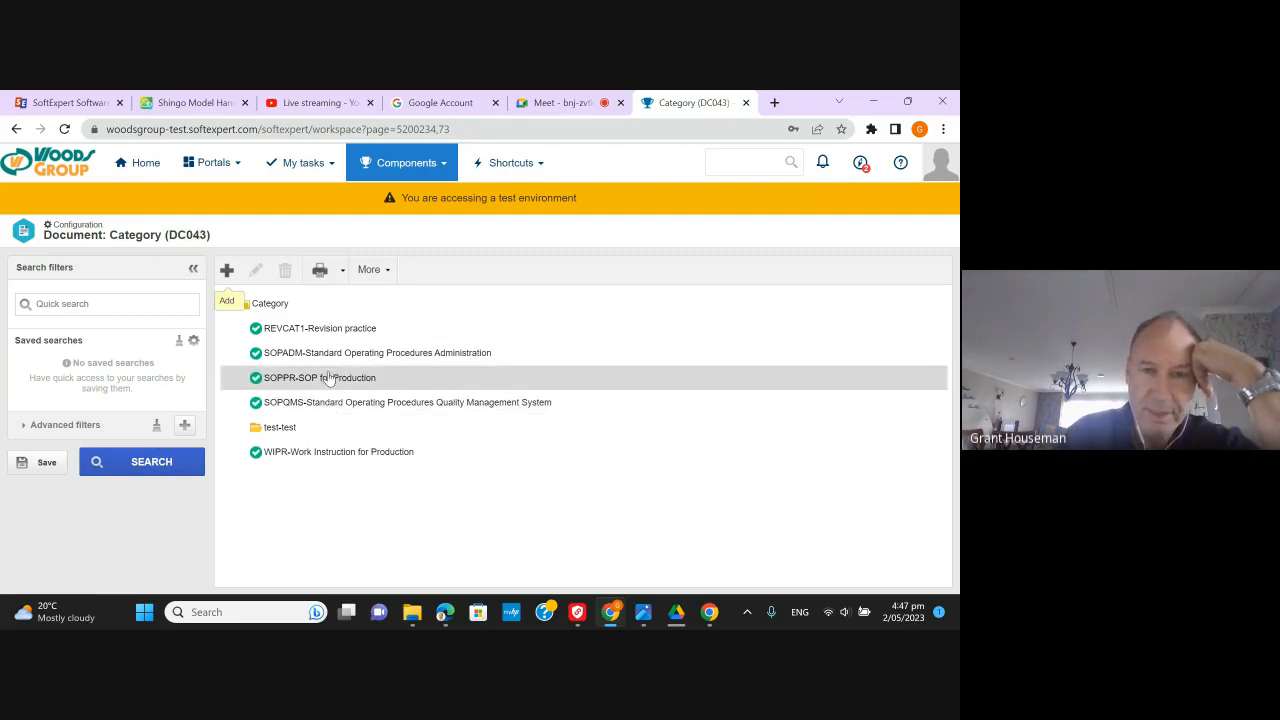
- Open the SOPPR-SOP for Production category and look up numbering masks for its identification mask
double_click(329, 376)
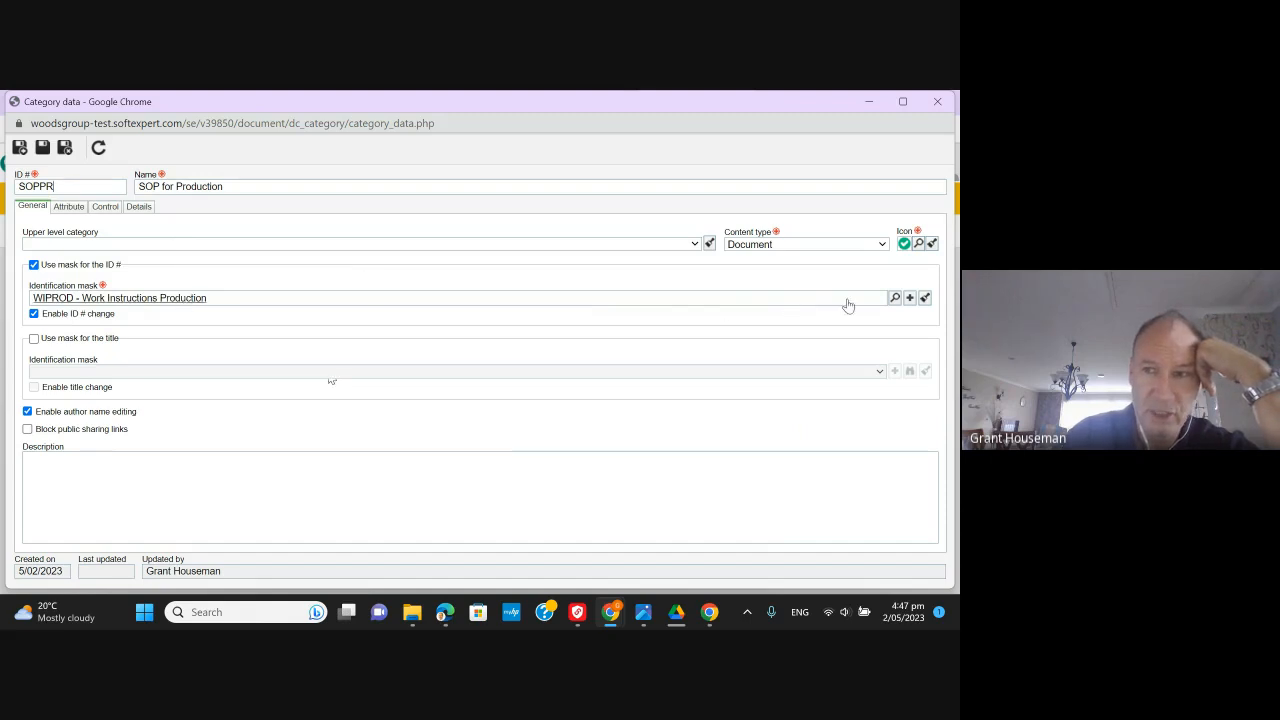
left_click(894, 298)
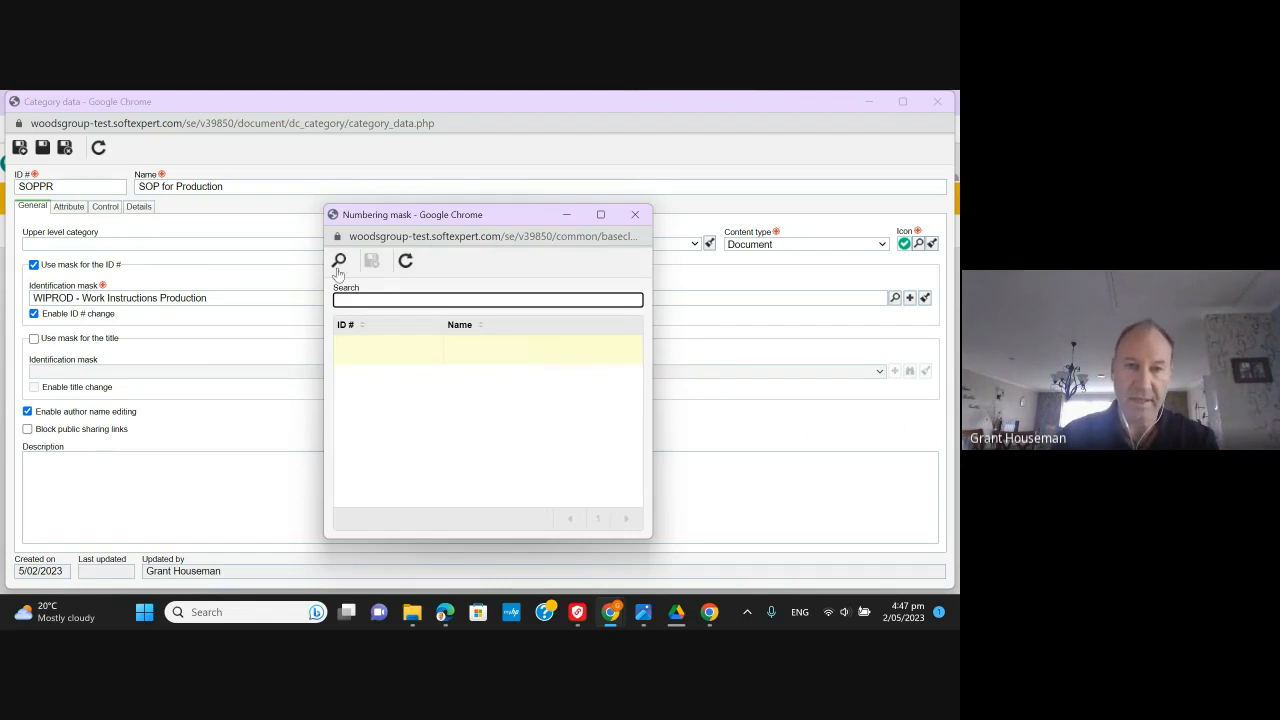
- Filter numbering masks by 'SOP' and apply SOPPROD - Standard Operating Procedures Production
left_click(338, 266)
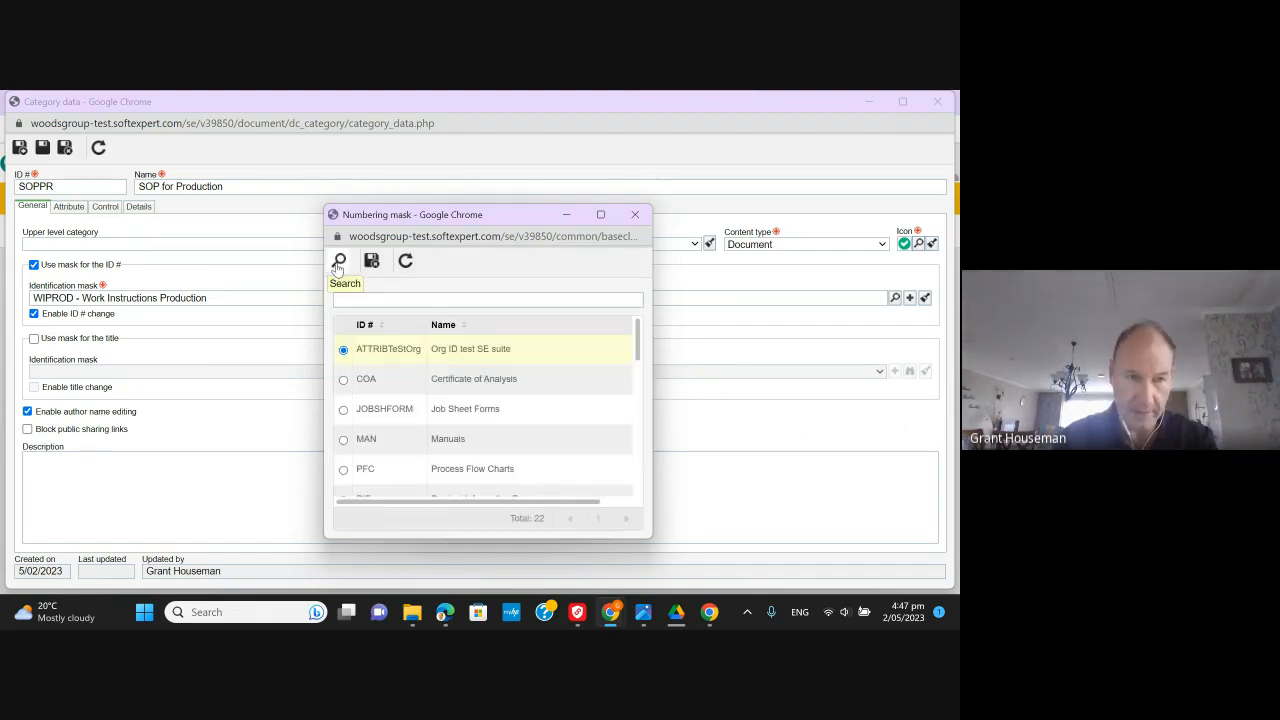
left_click(361, 300)
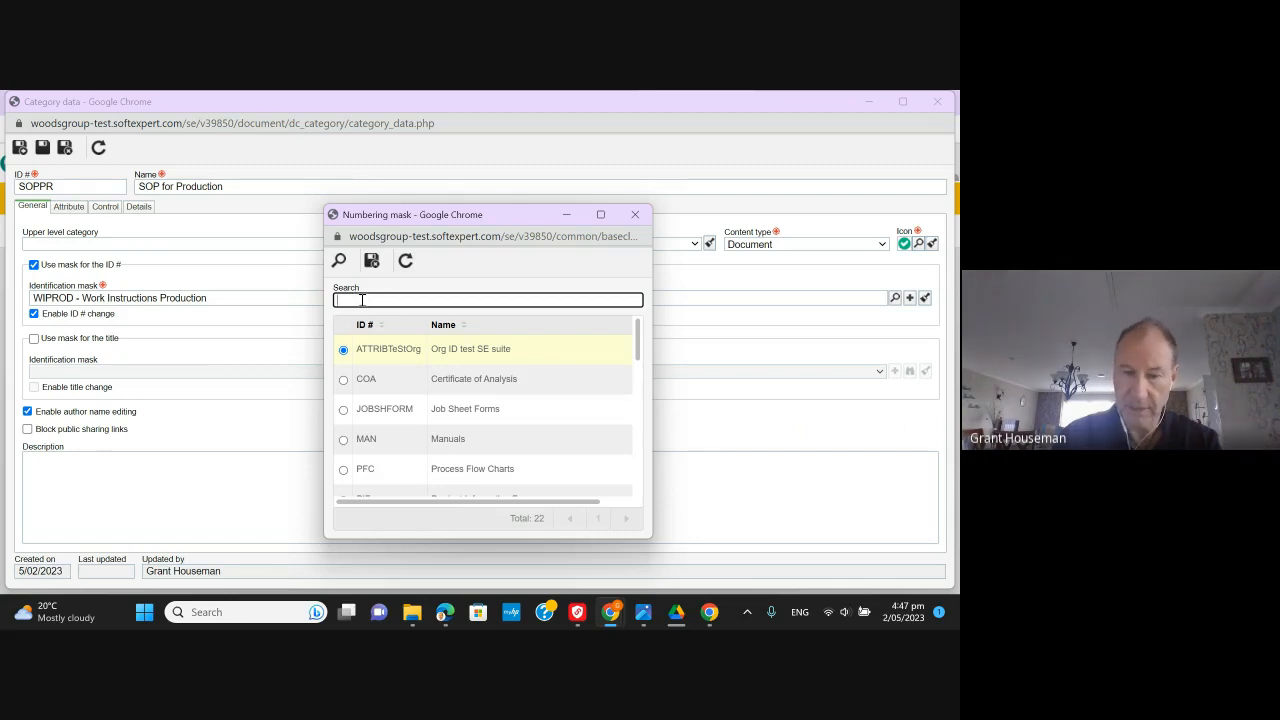
type("SOP")
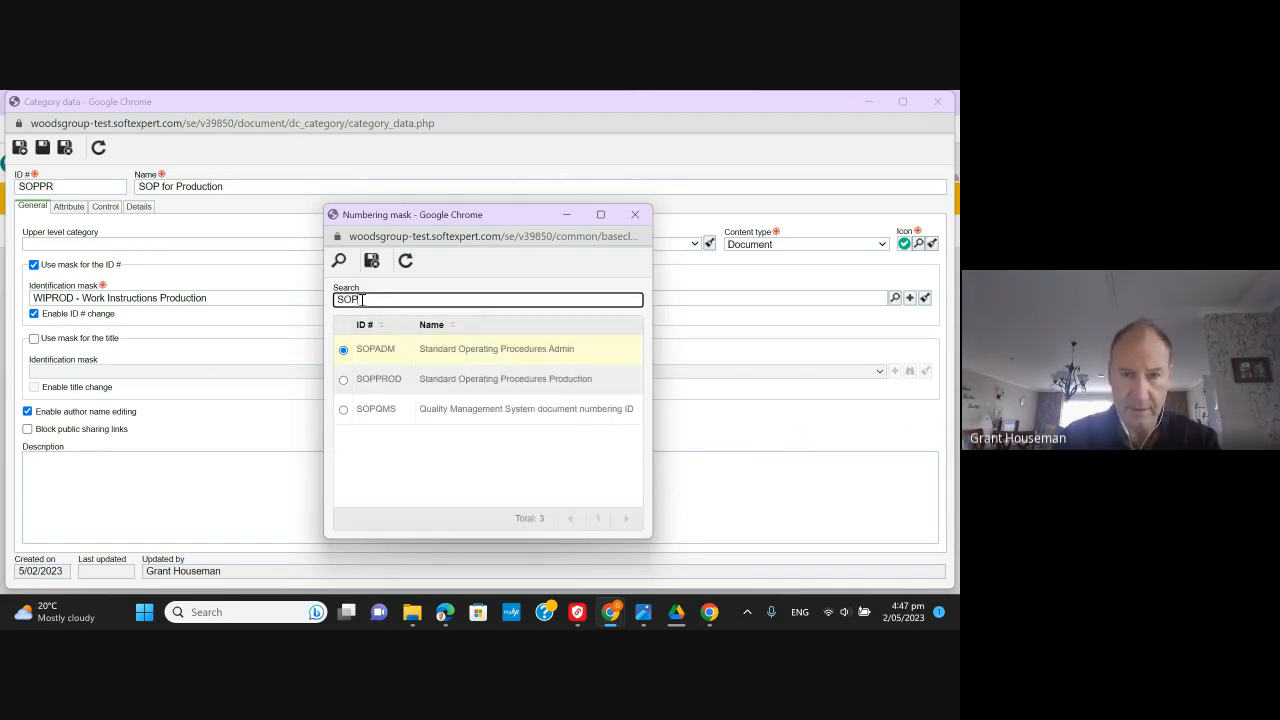
left_click(390, 380)
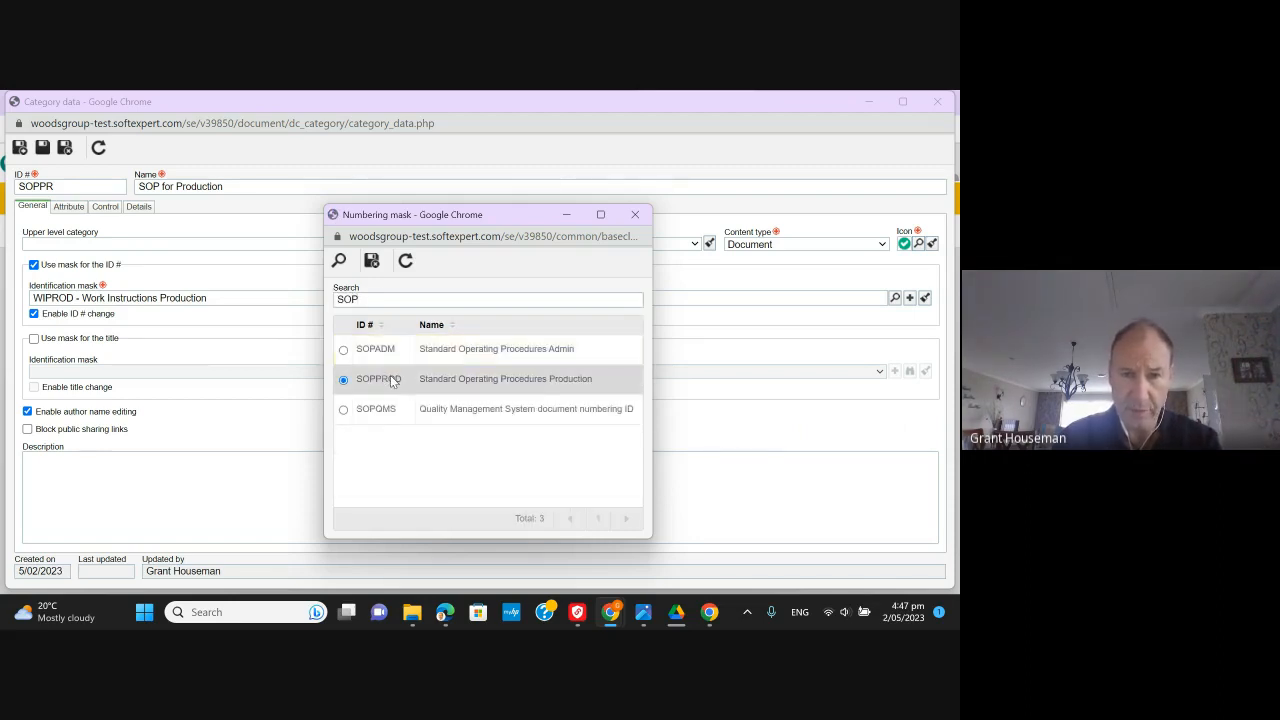
left_click(372, 260)
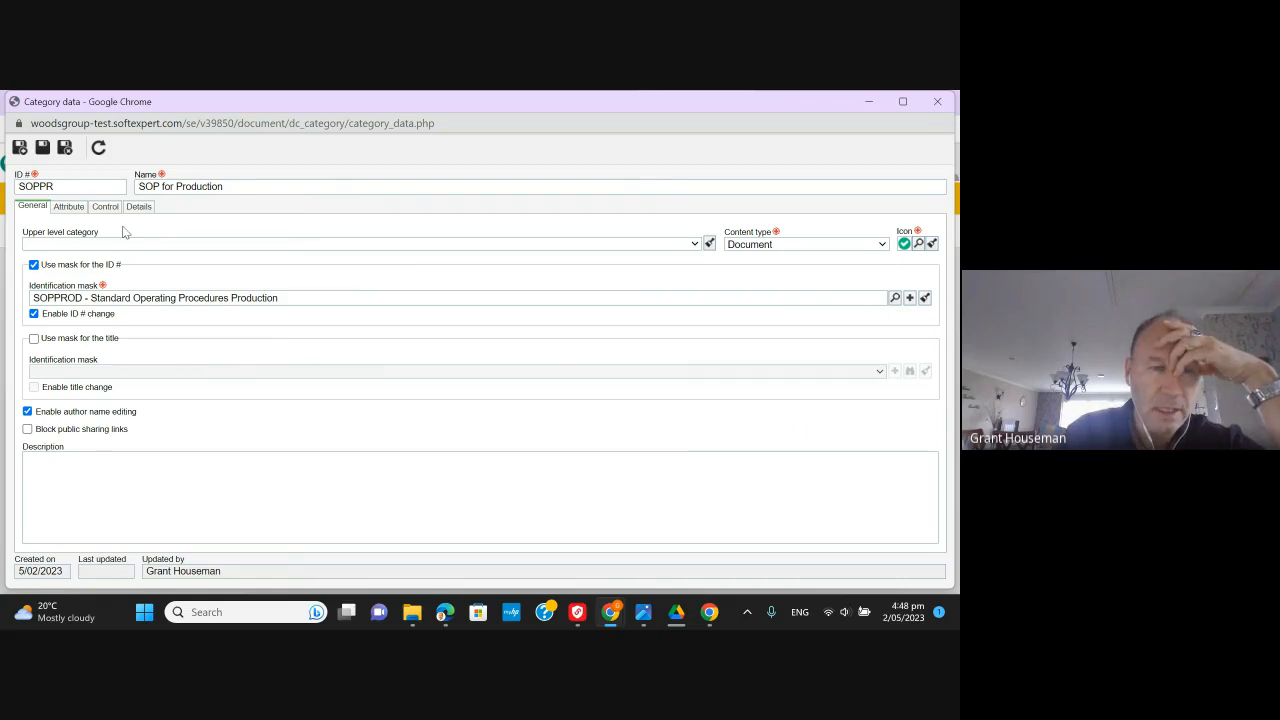
- Browse the Business Unit attribute's default values without choosing one
left_click(70, 207)
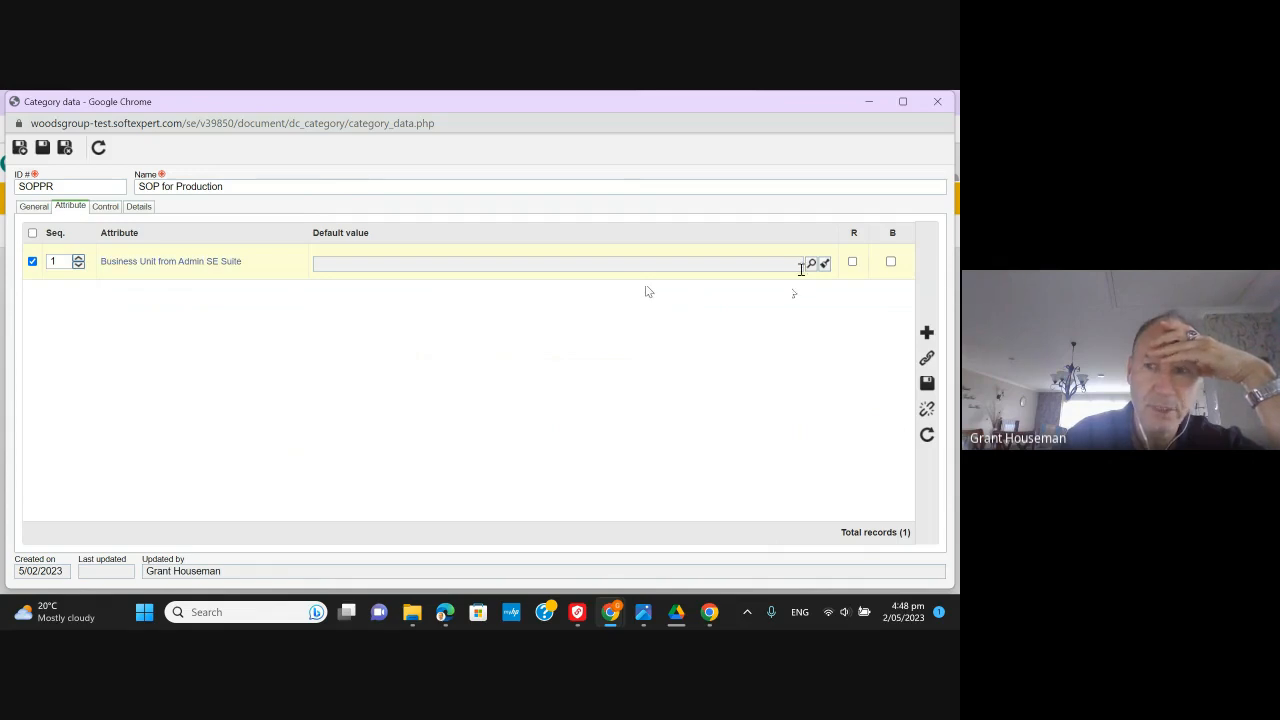
left_click(812, 263)
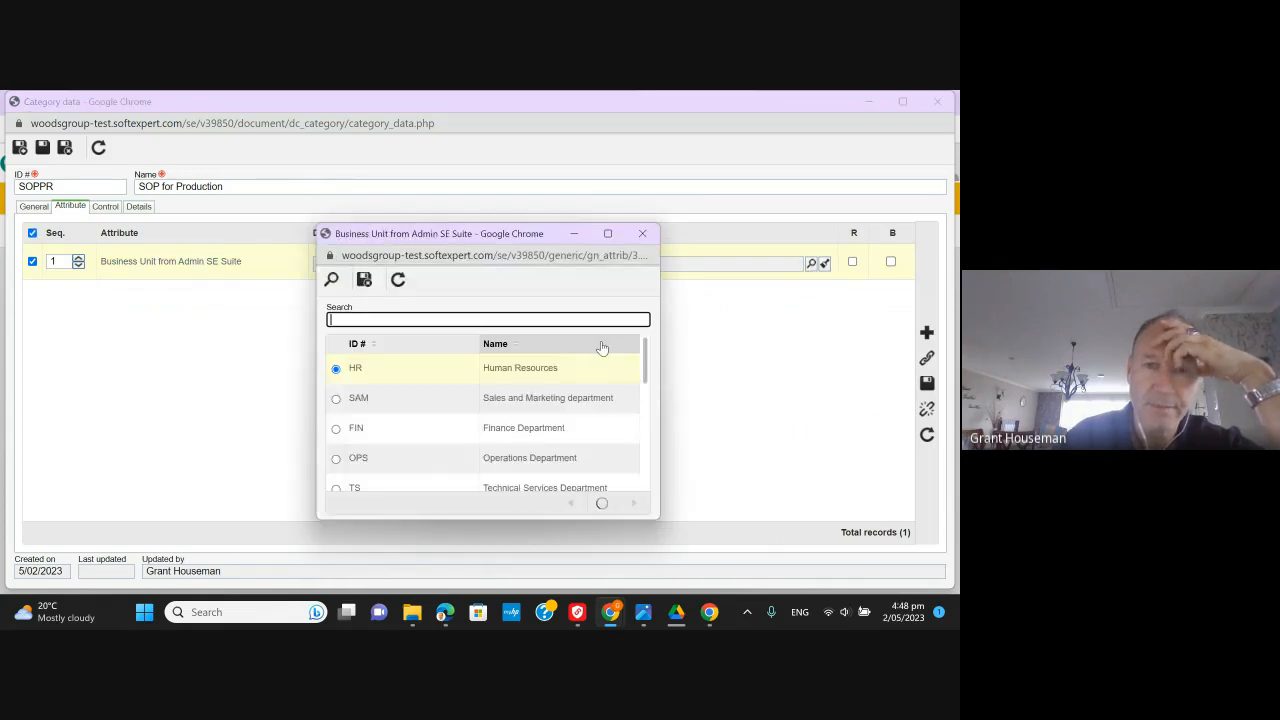
scroll(443, 480, "down", 2)
scroll(442, 475, "down", 3)
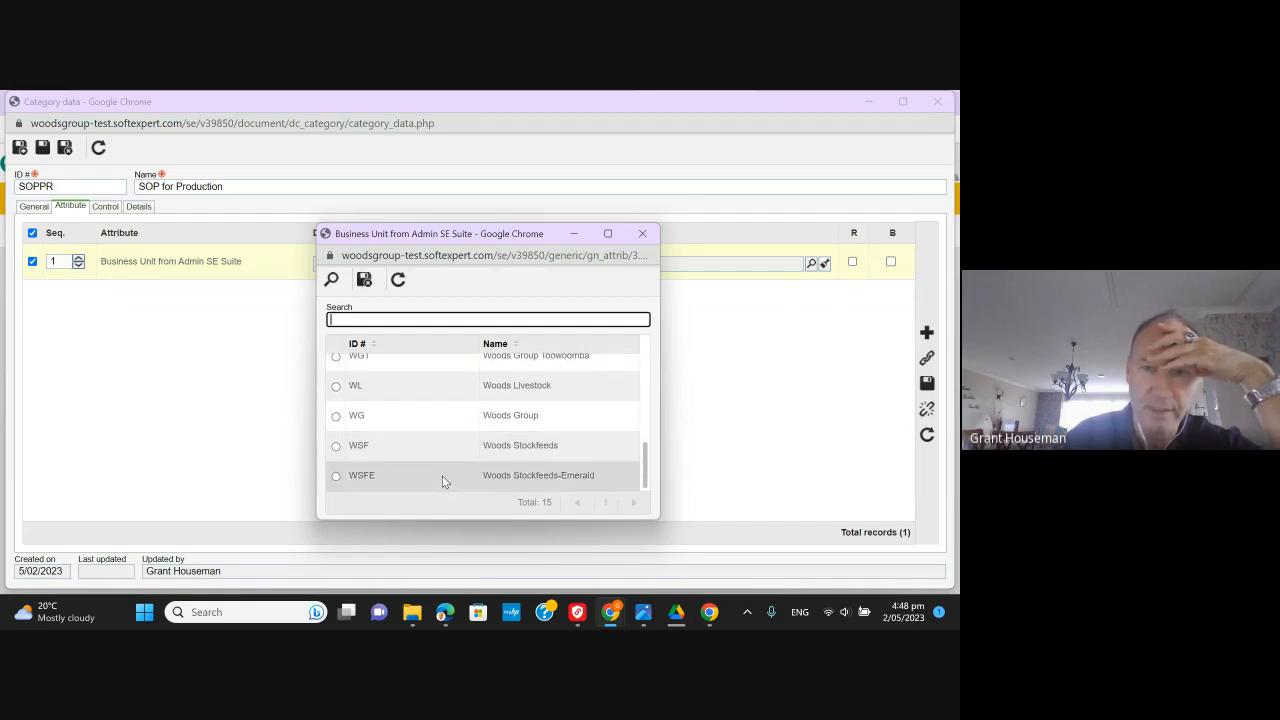
scroll(442, 477, "up", 5)
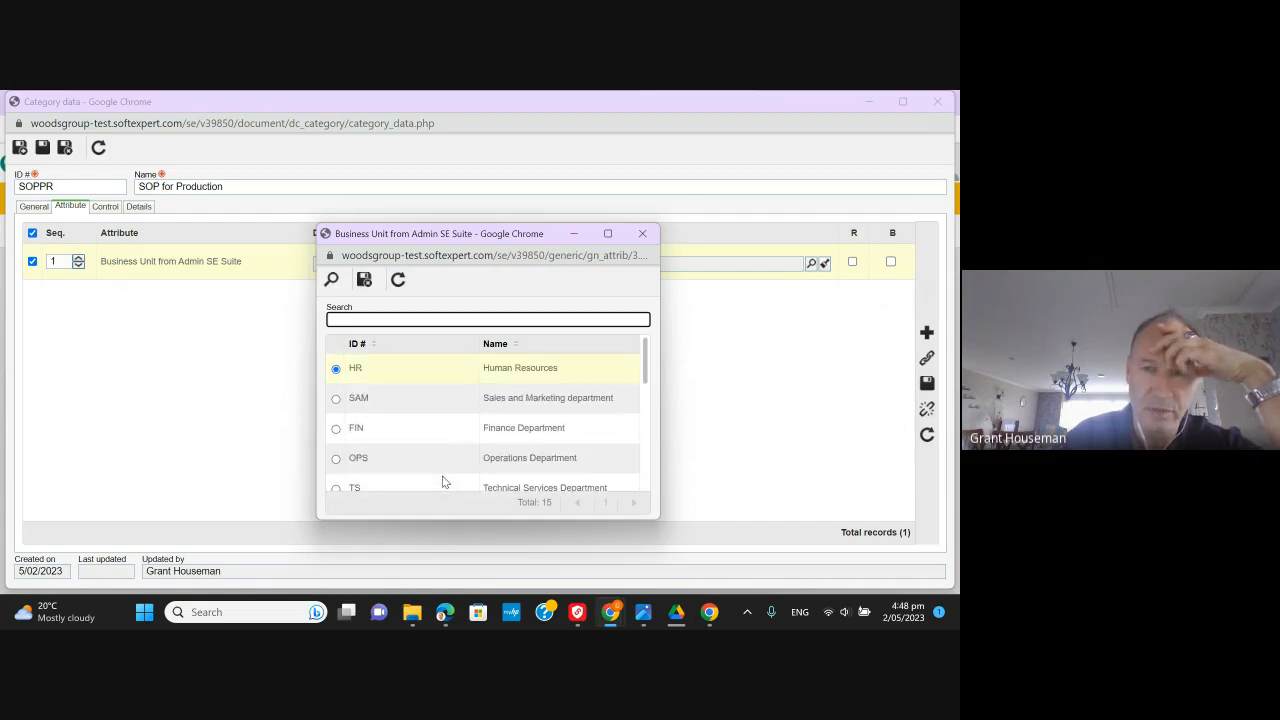
left_click(645, 237)
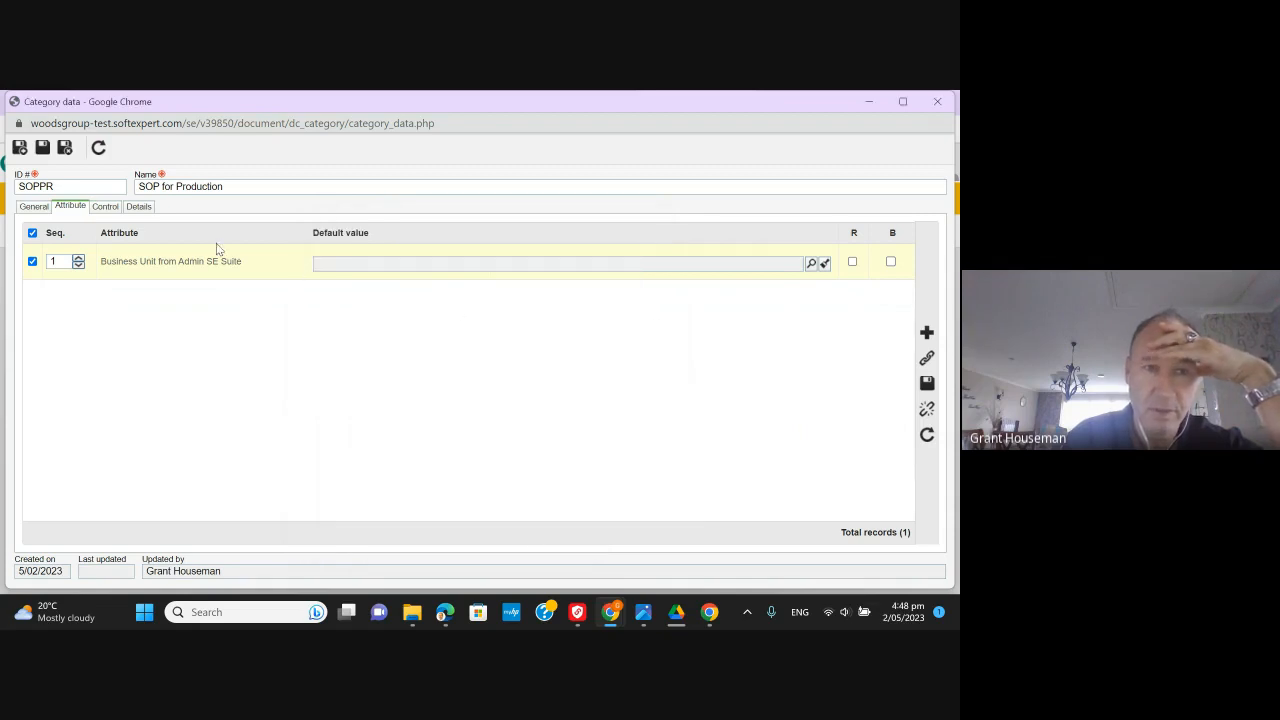
- Check the category's revision control and 2-year validity settings, then its Details
left_click(106, 207)
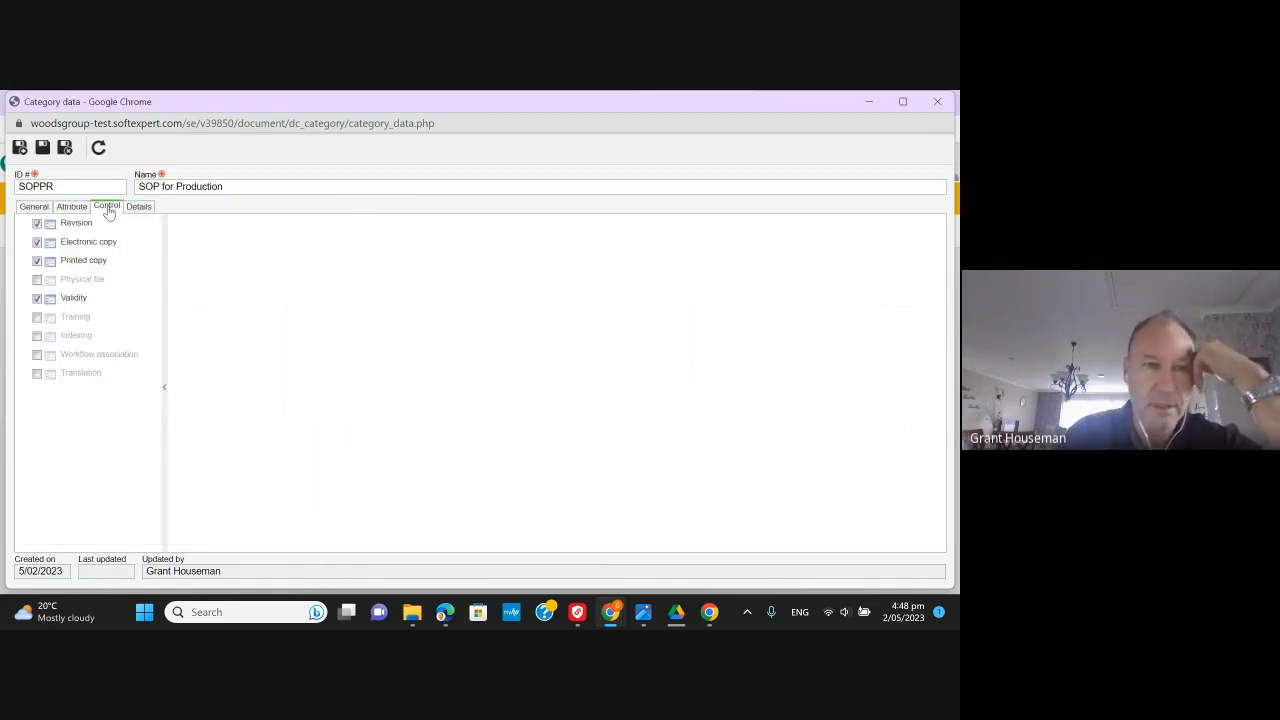
left_click(84, 225)
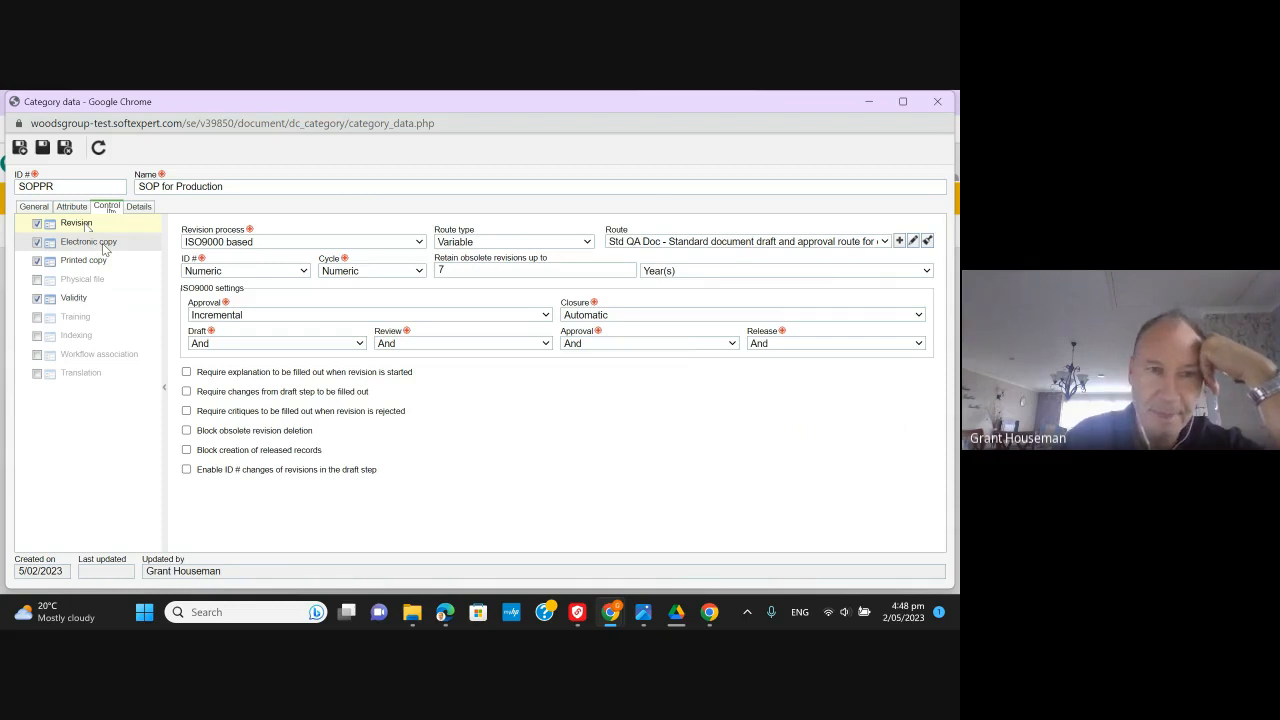
left_click(88, 300)
left_click(141, 207)
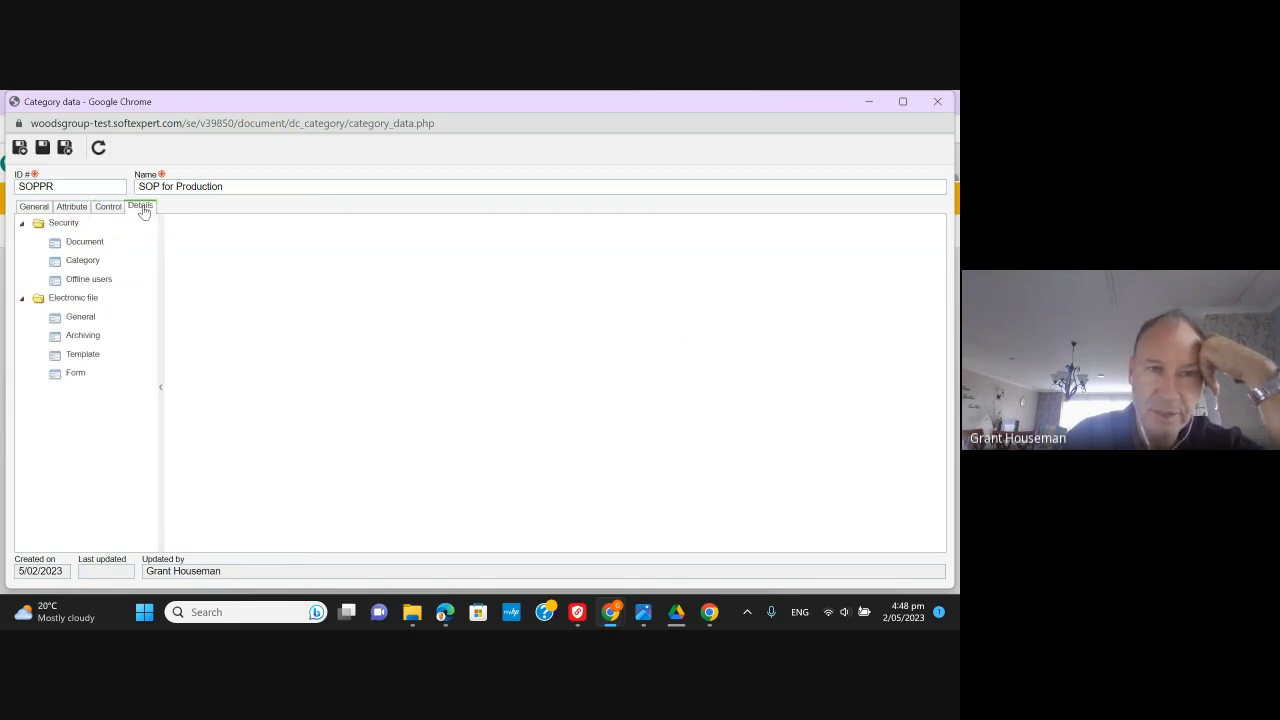
- Review security and electronic file settings, keep file type Single, and save the category
left_click(97, 242)
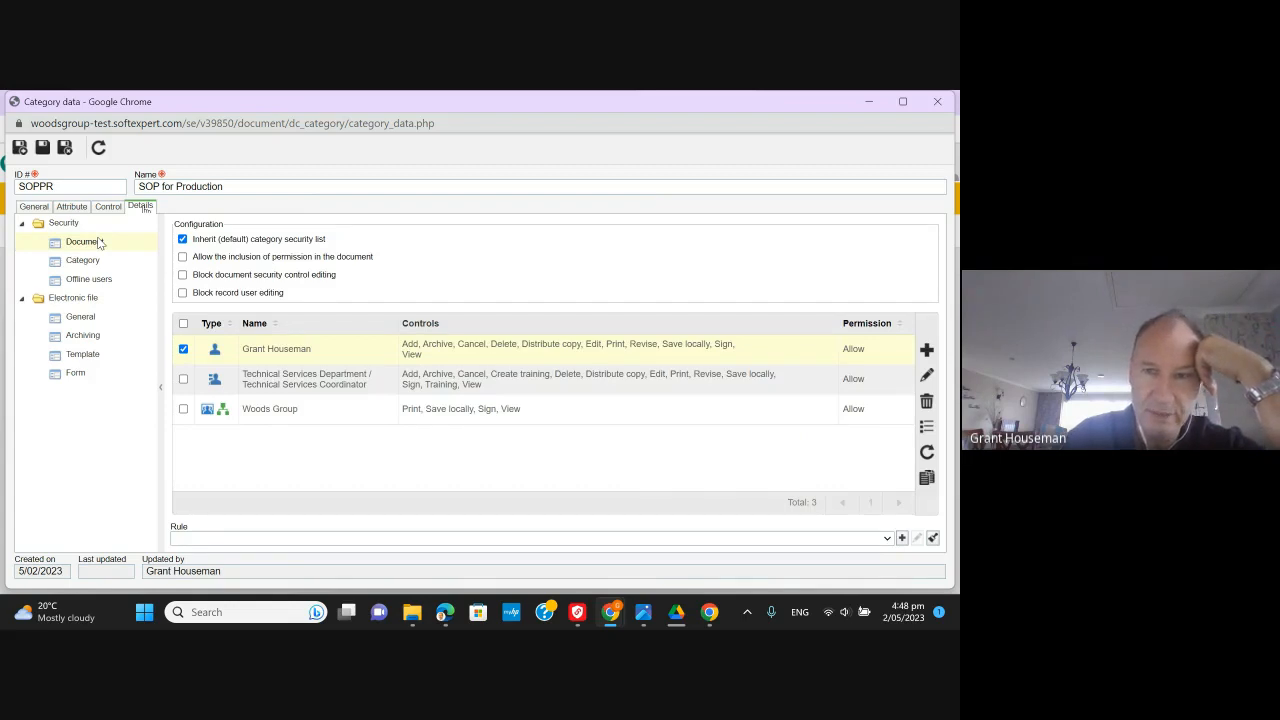
left_click(99, 260)
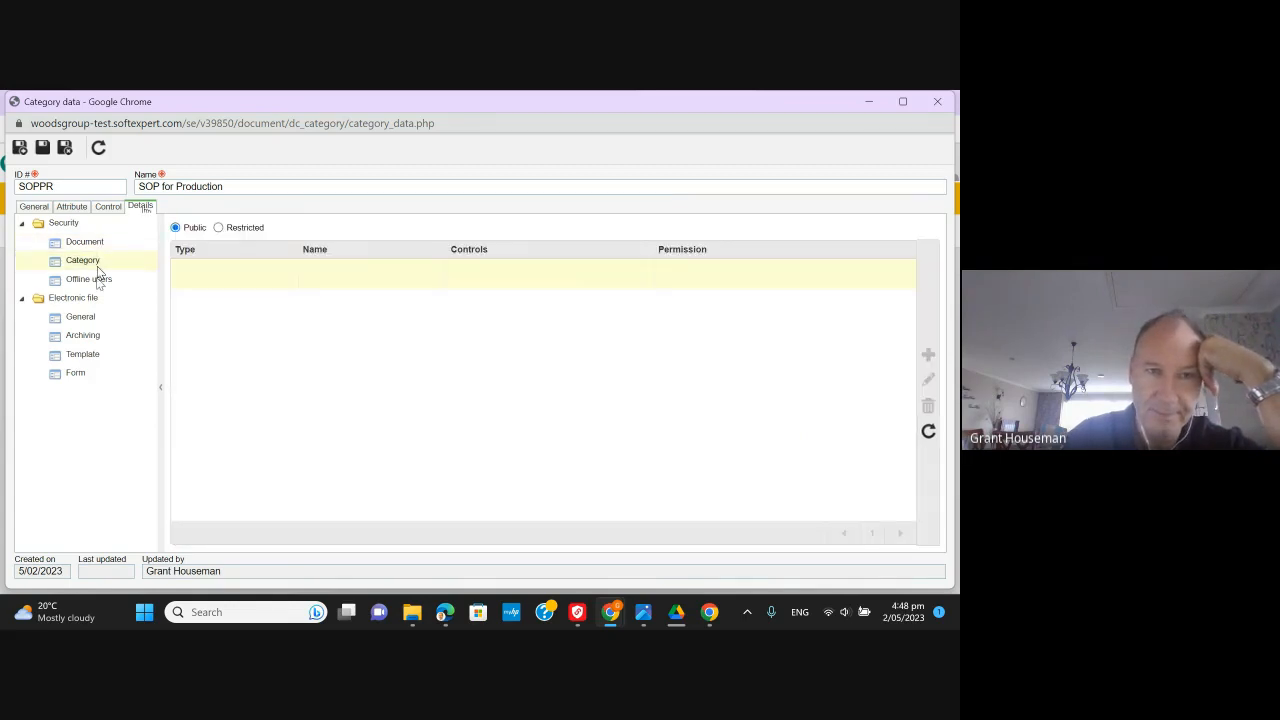
left_click(98, 281)
left_click(98, 318)
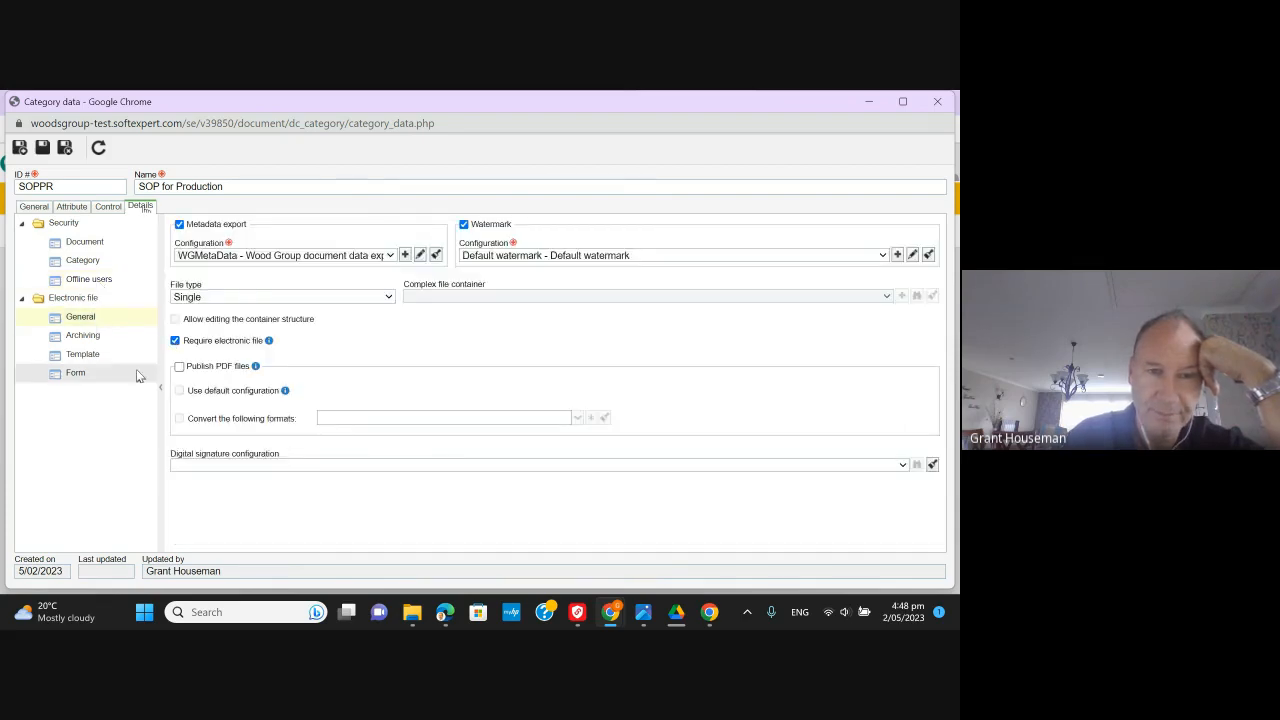
left_click(389, 298)
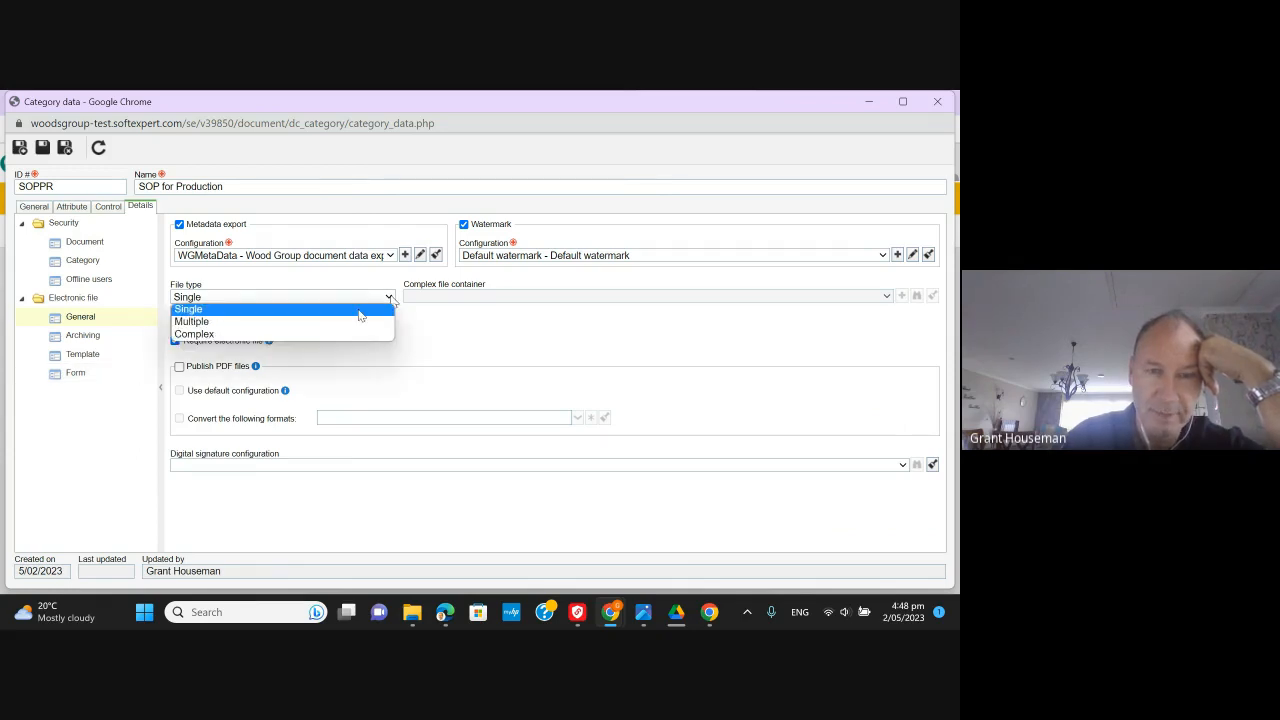
left_click(359, 316)
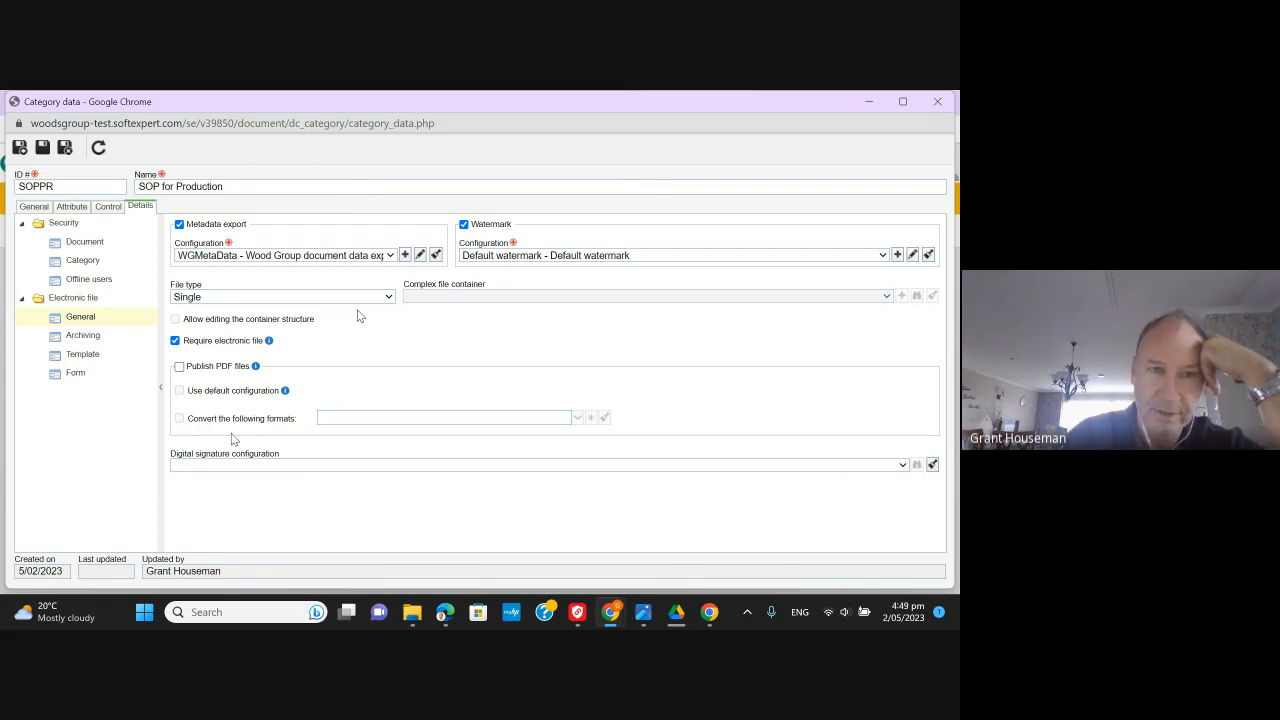
left_click(66, 148)
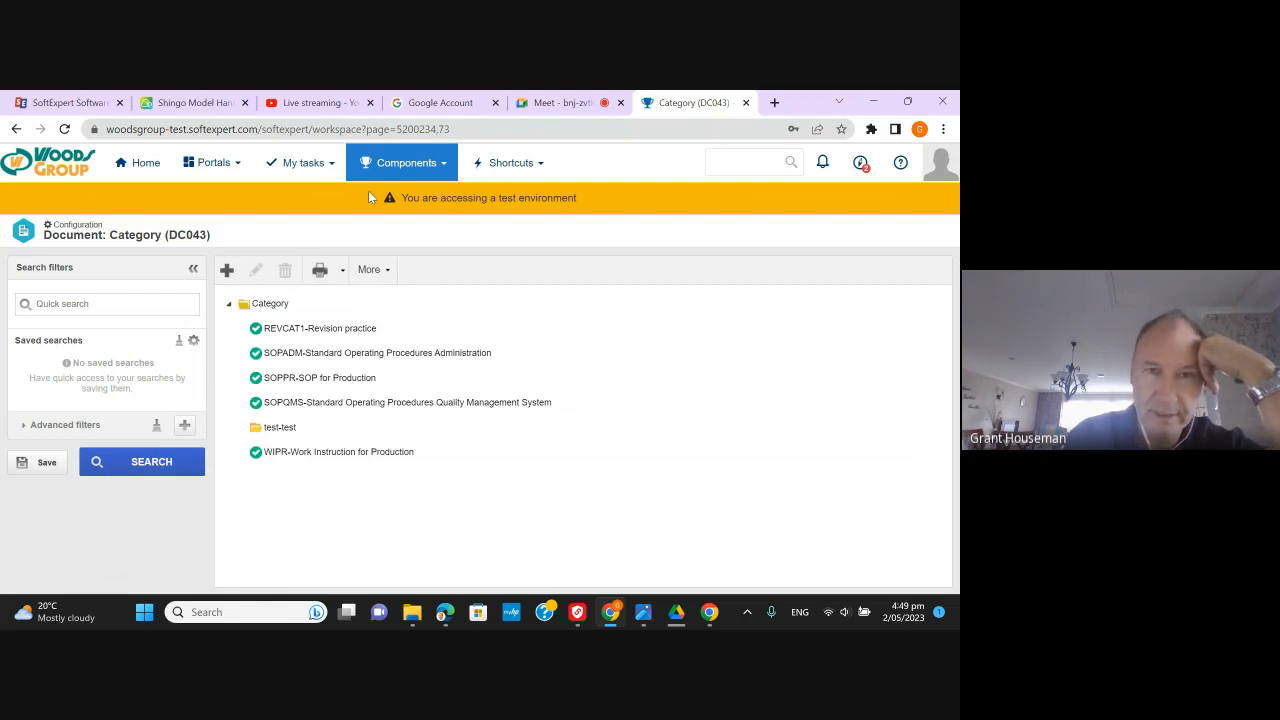
- Start the document wizard from Document Management Portal with category SOPPR and business unit AP - Algae Pharm
left_click(211, 162)
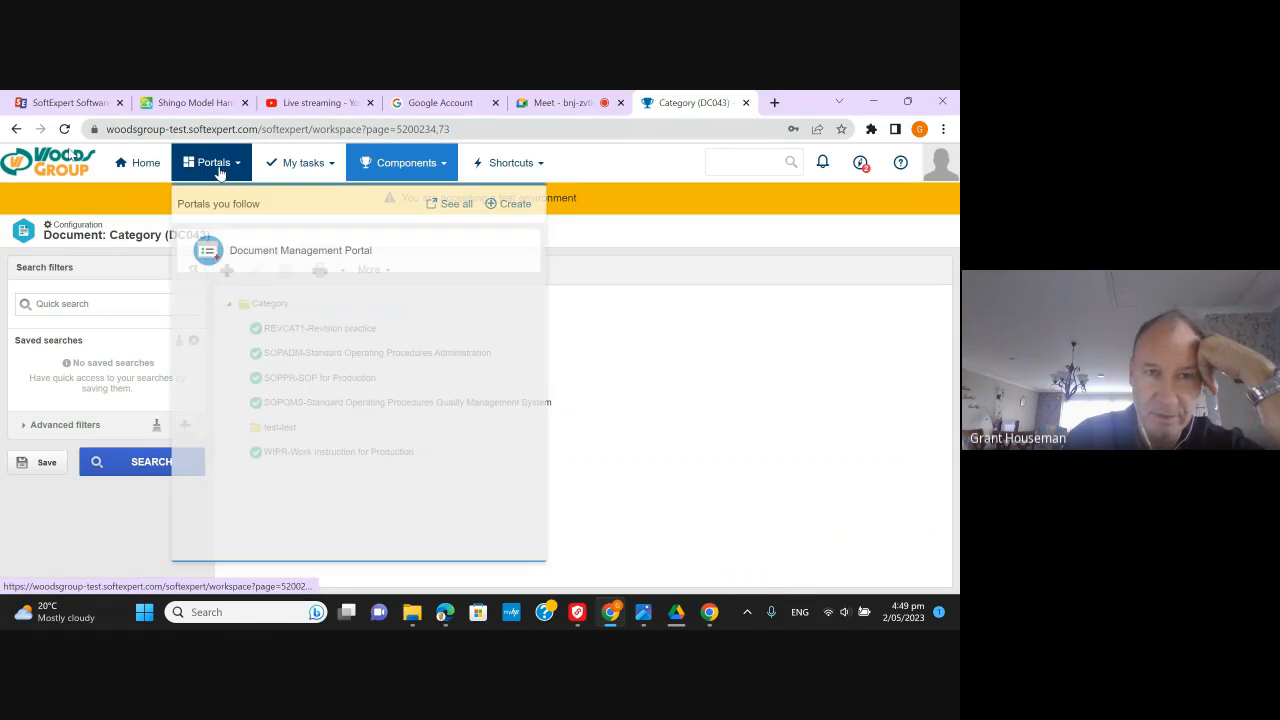
left_click(220, 247)
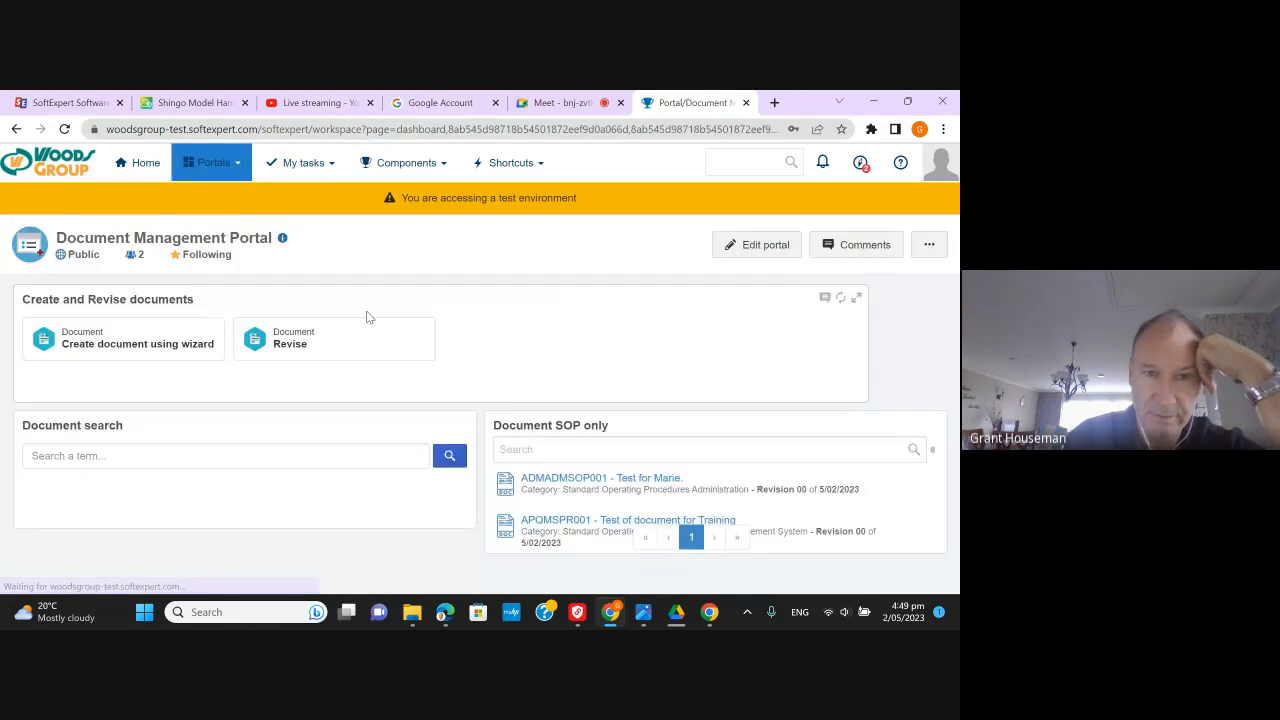
left_click(200, 344)
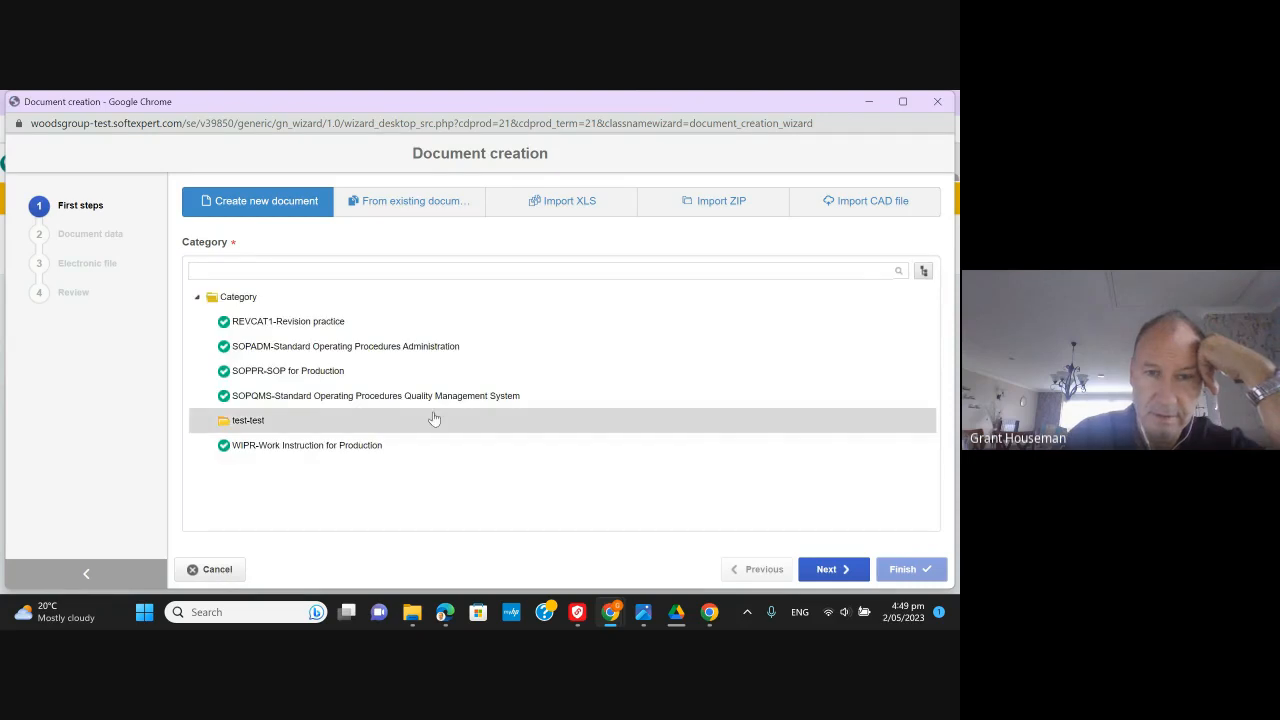
left_click(299, 372)
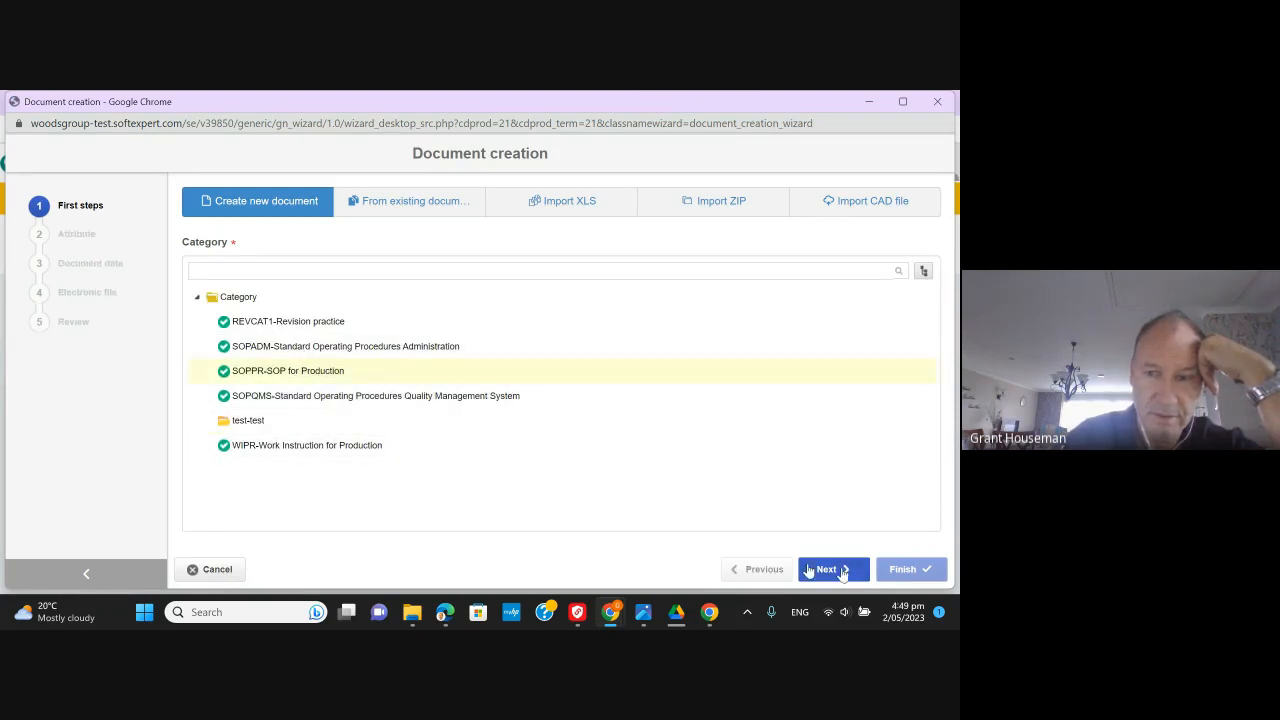
left_click(837, 572)
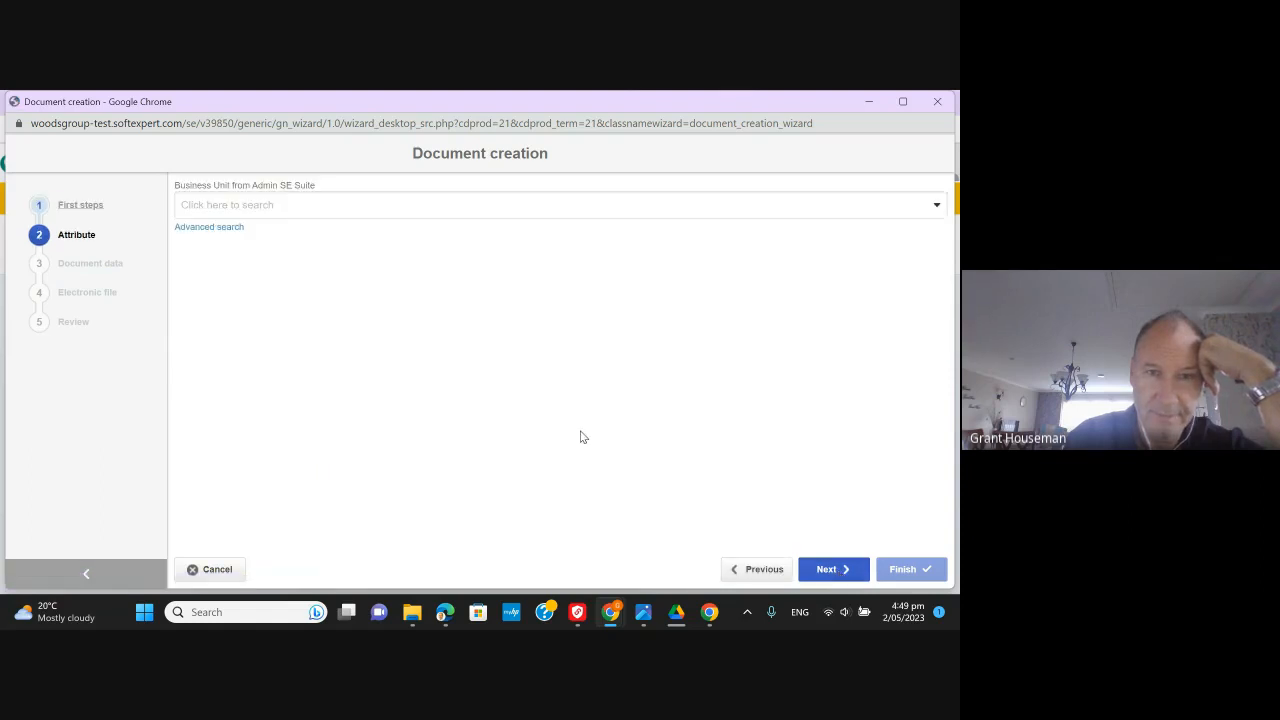
left_click(938, 212)
left_click(440, 263)
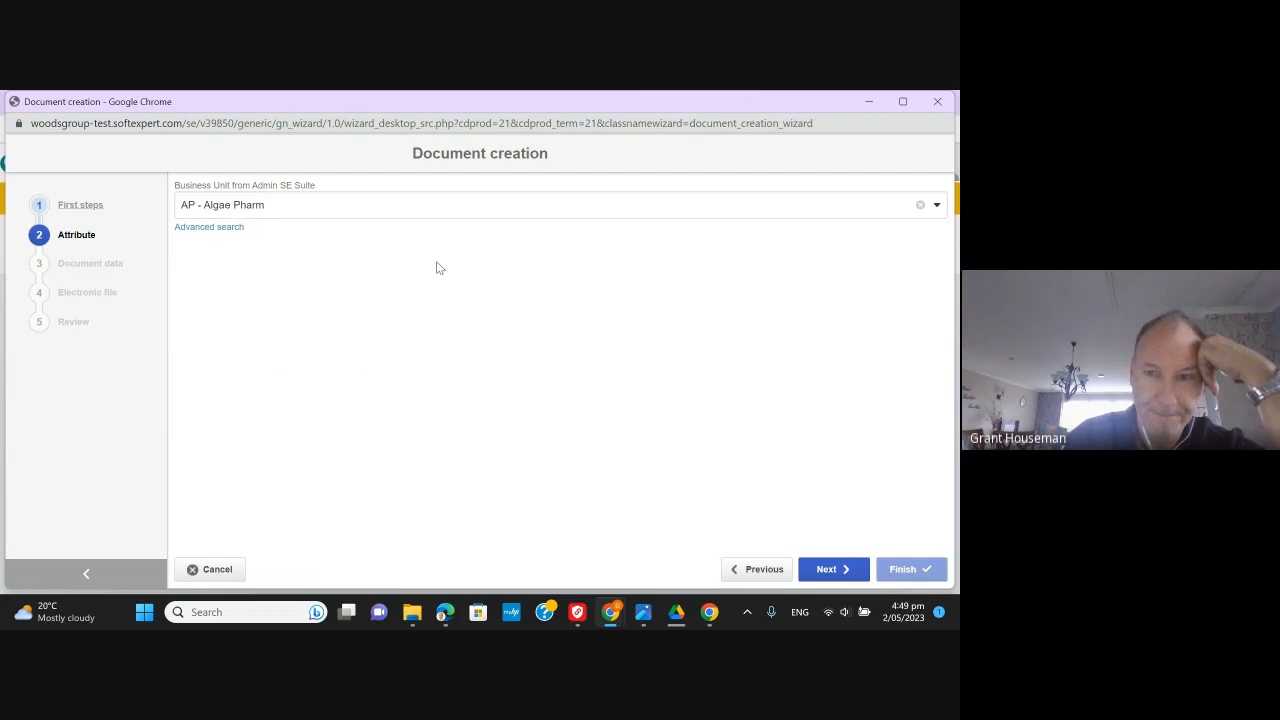
left_click(849, 574)
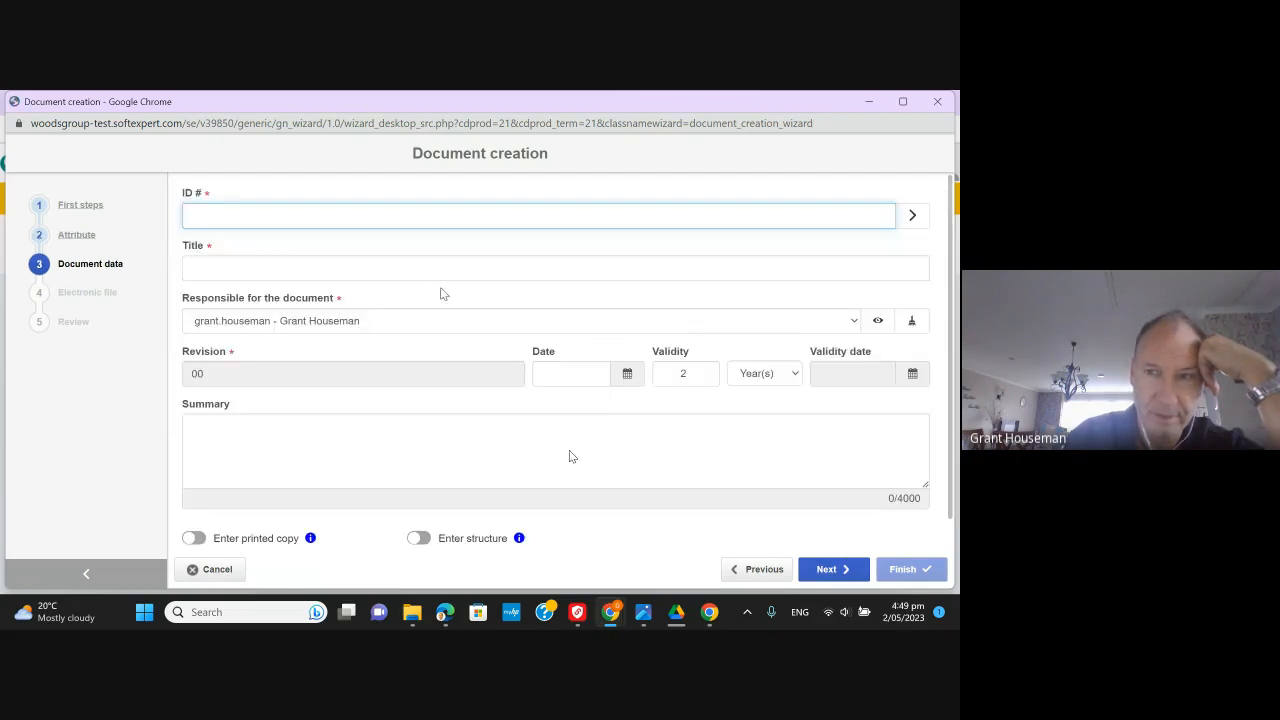
- Try generating the document ID twice, dismiss the Business Unit attribute alerts, and close the wizard
left_click(912, 215)
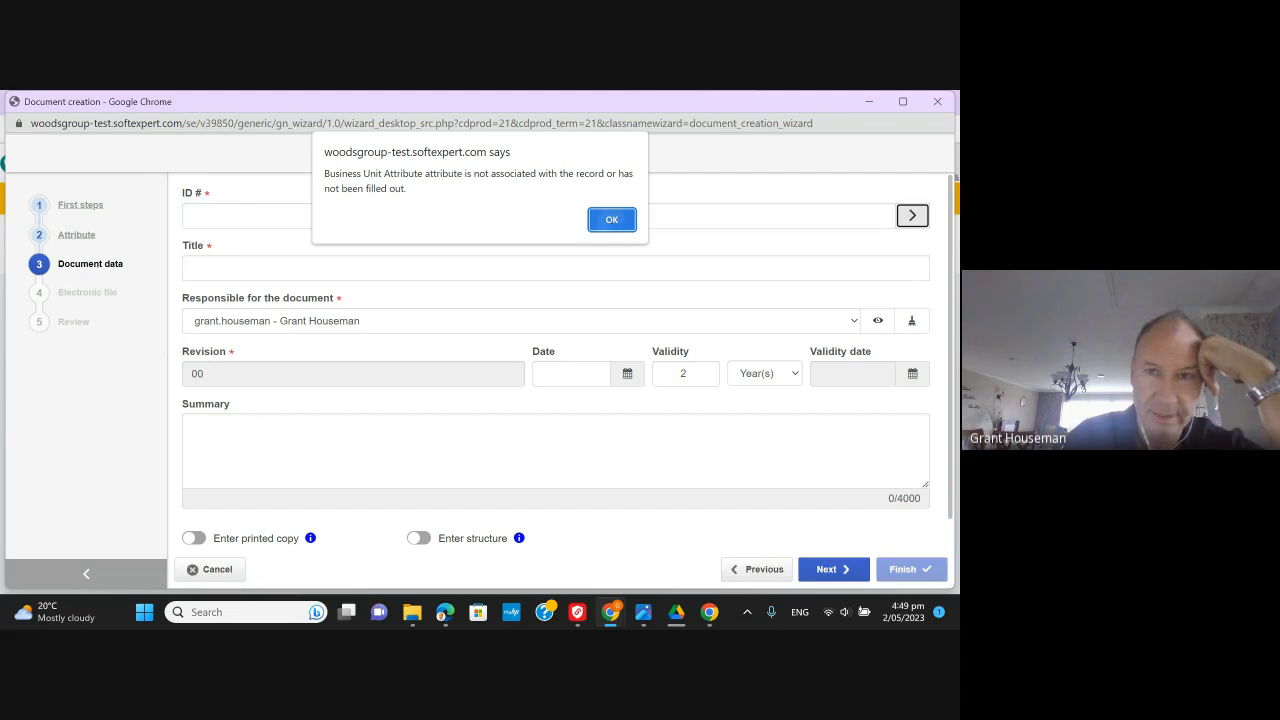
left_click(612, 219)
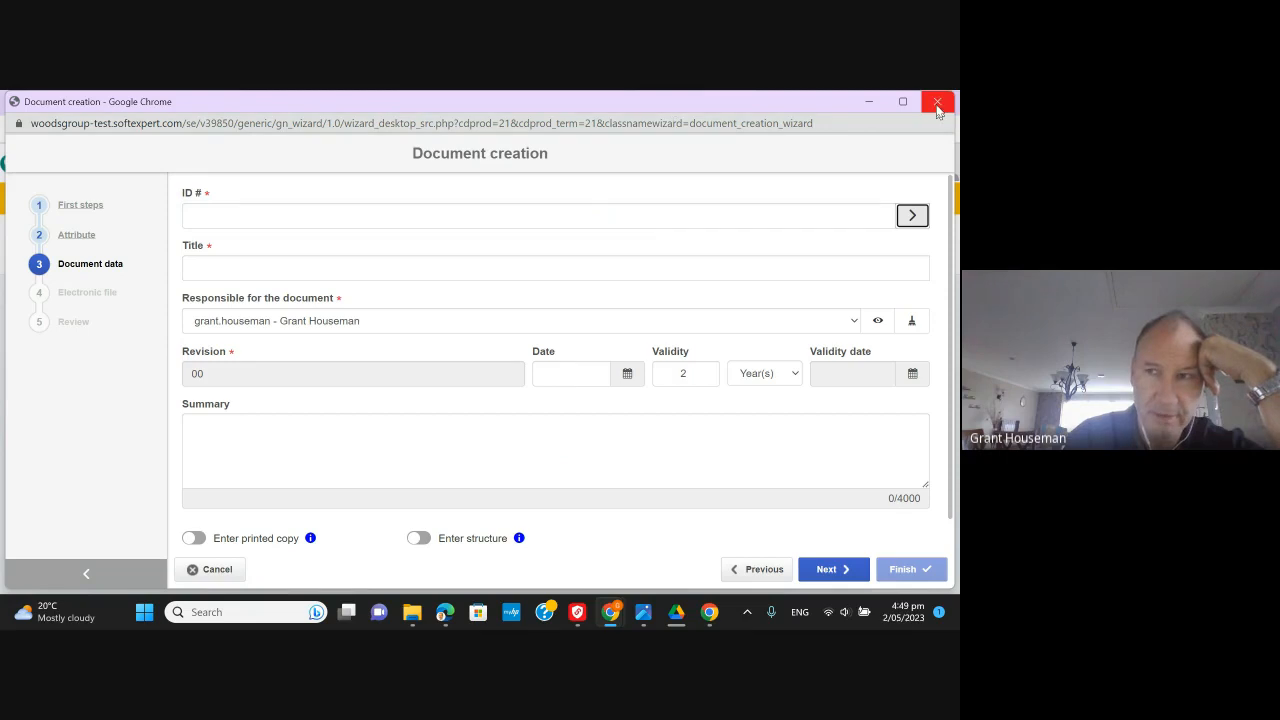
left_click(911, 216)
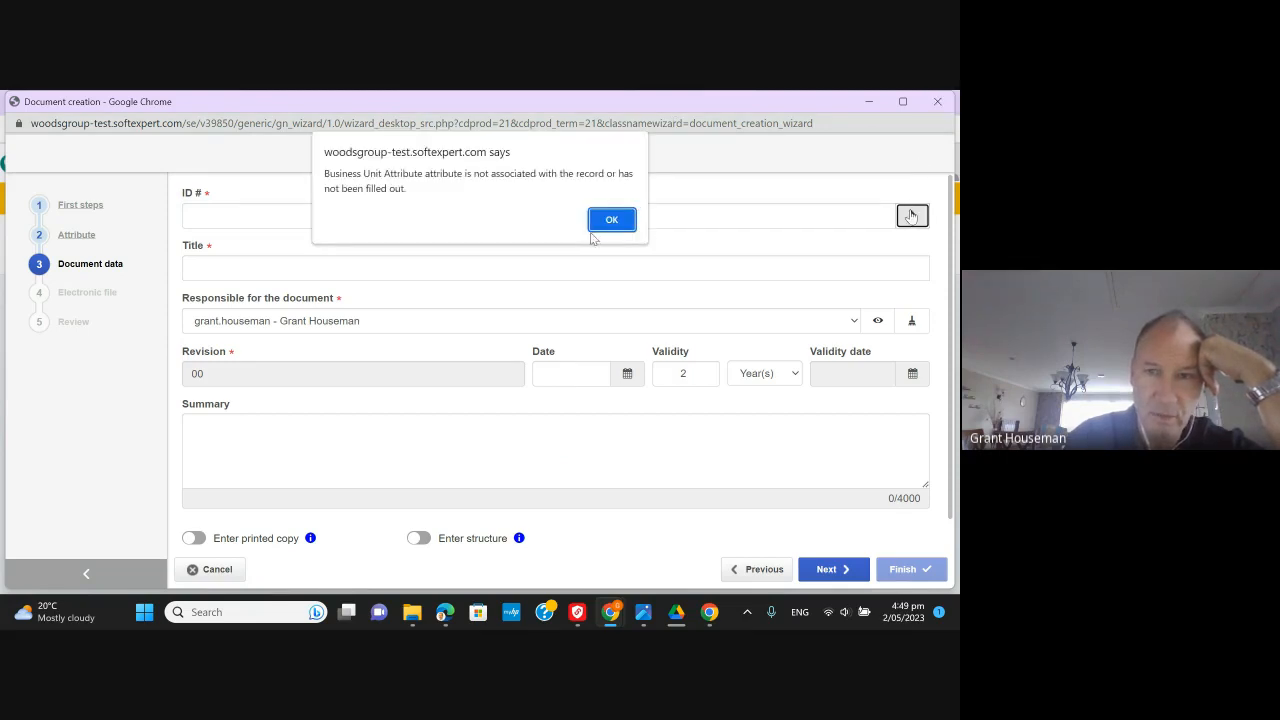
left_click(614, 220)
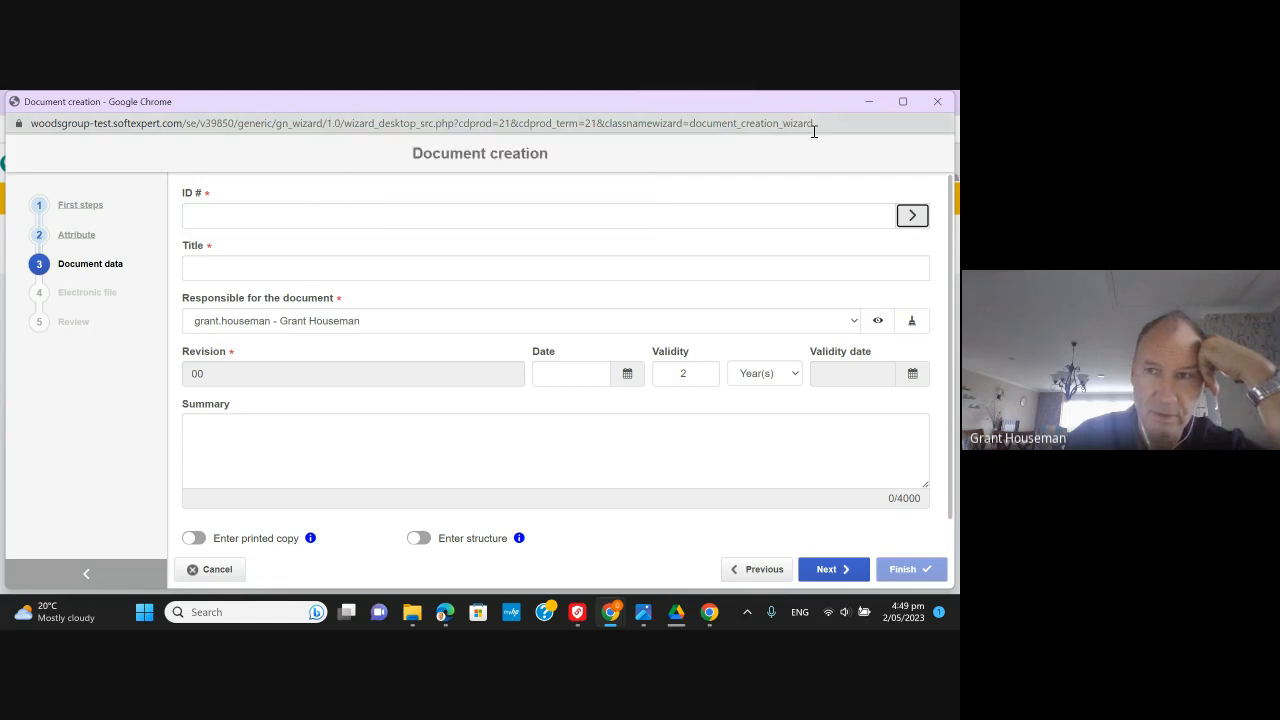
left_click(937, 104)
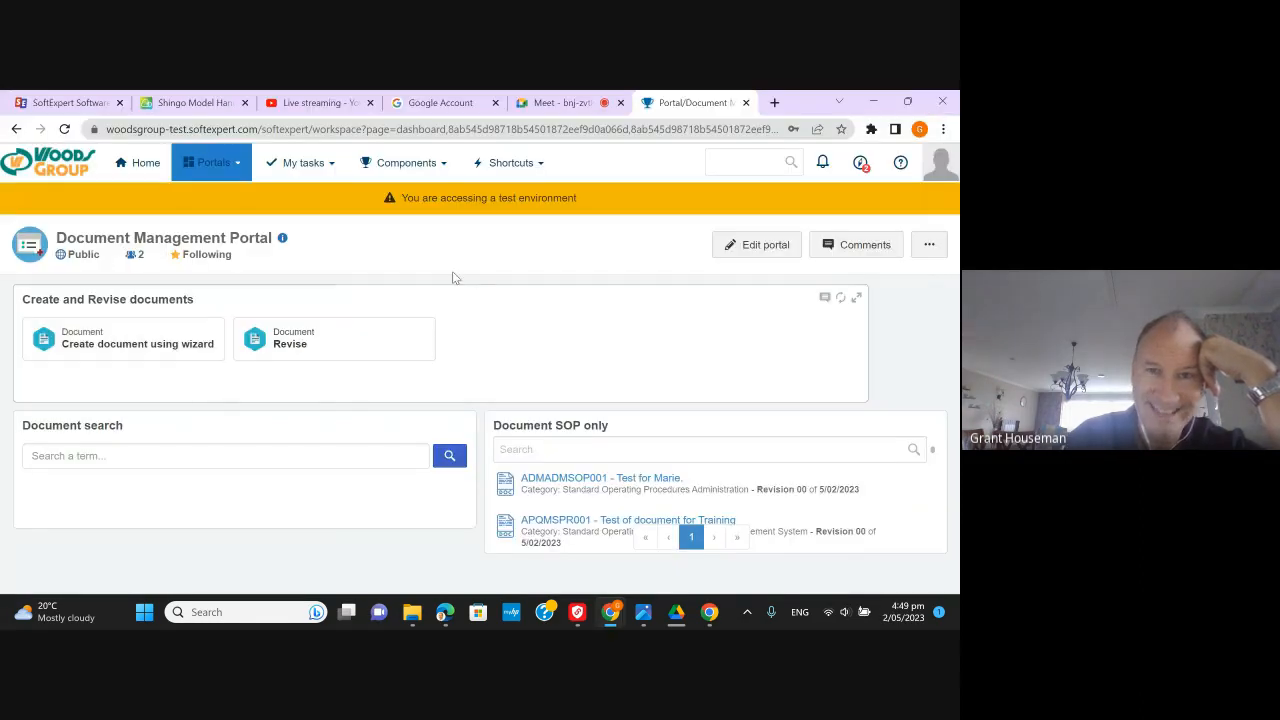
- Open Identification mask (DC033) and filter by 'sop' to list SOPADM, SOPPROD and SOPQMS
left_click(423, 165)
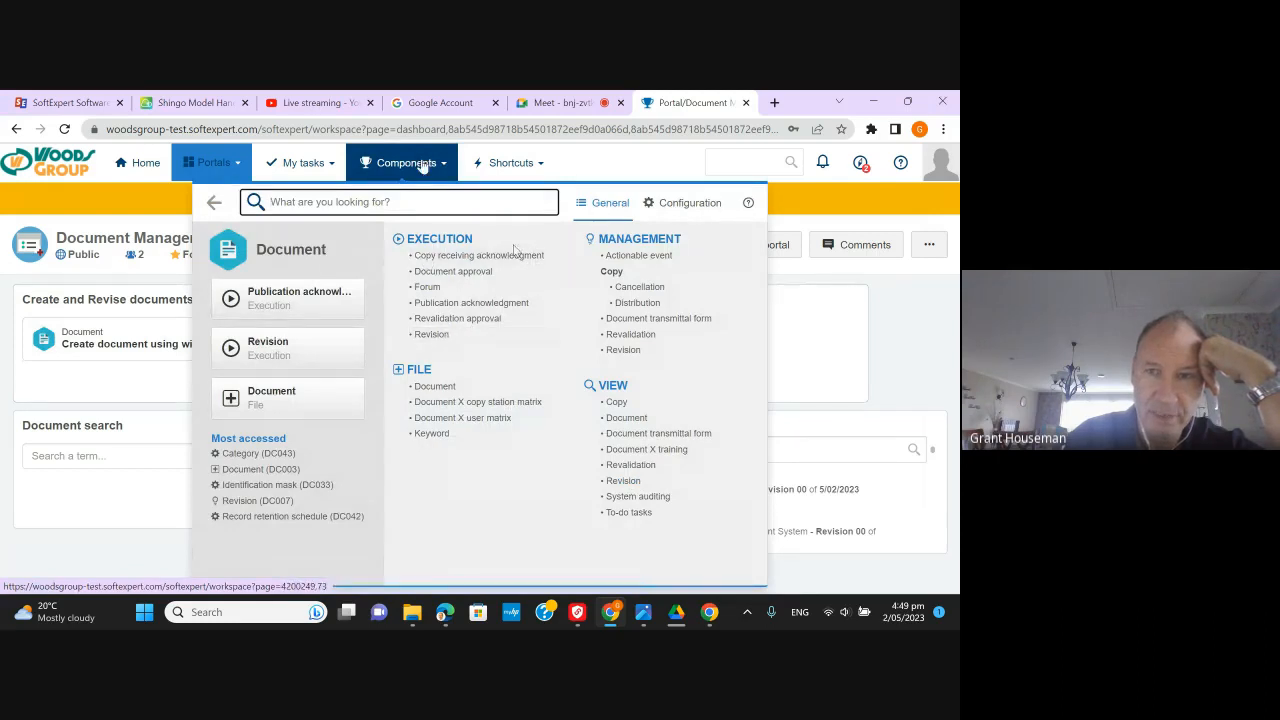
left_click(684, 204)
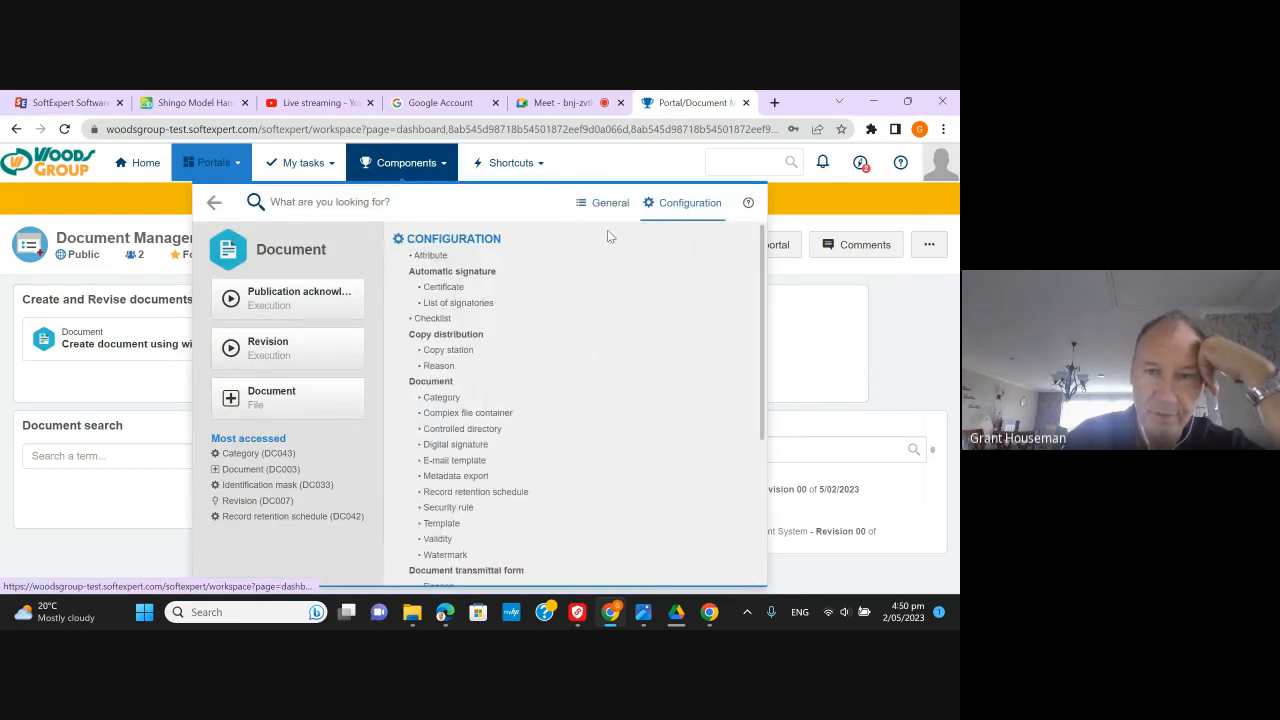
scroll(458, 455, "down", 1)
scroll(455, 458, "down", 2)
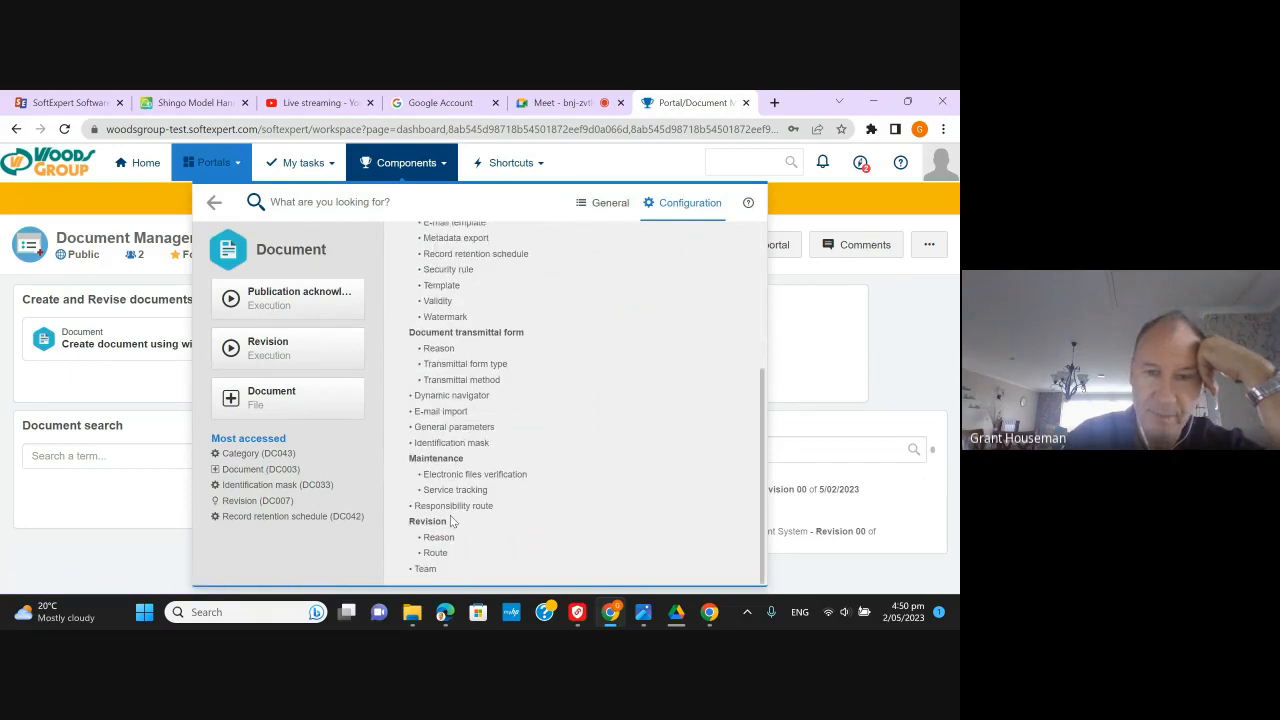
left_click(452, 443)
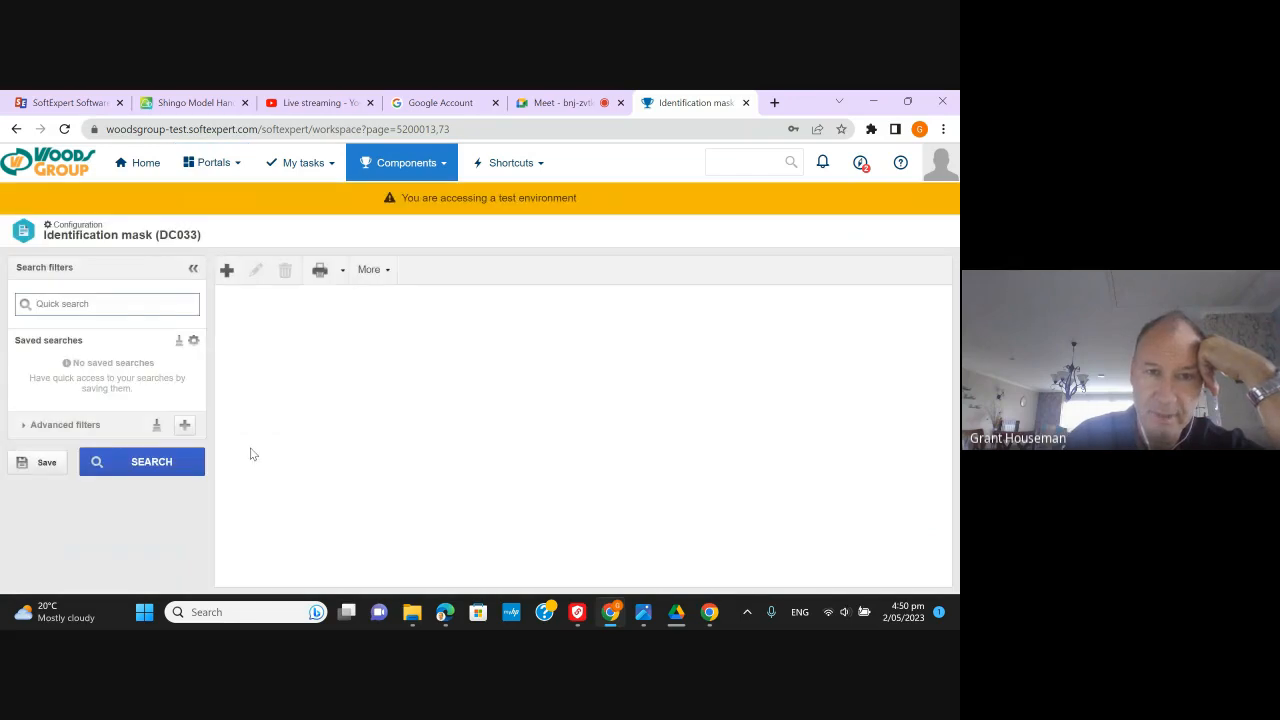
left_click(153, 465)
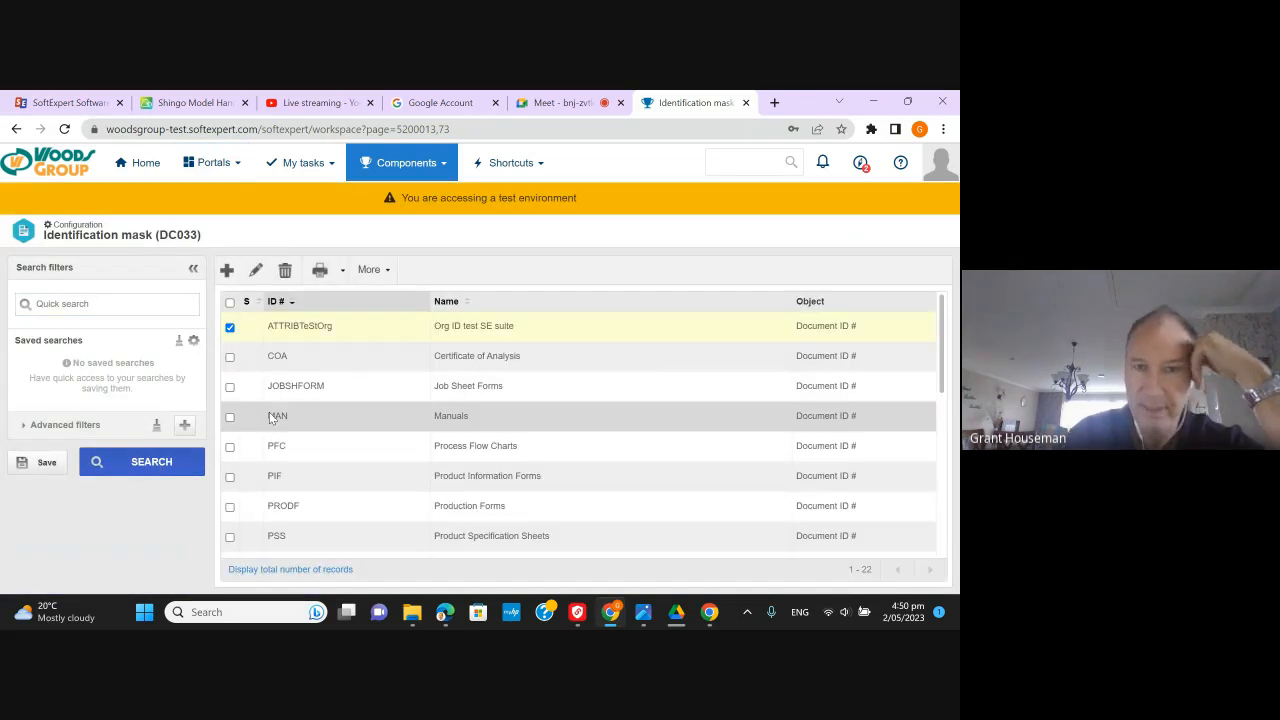
left_click(112, 313)
type("sop")
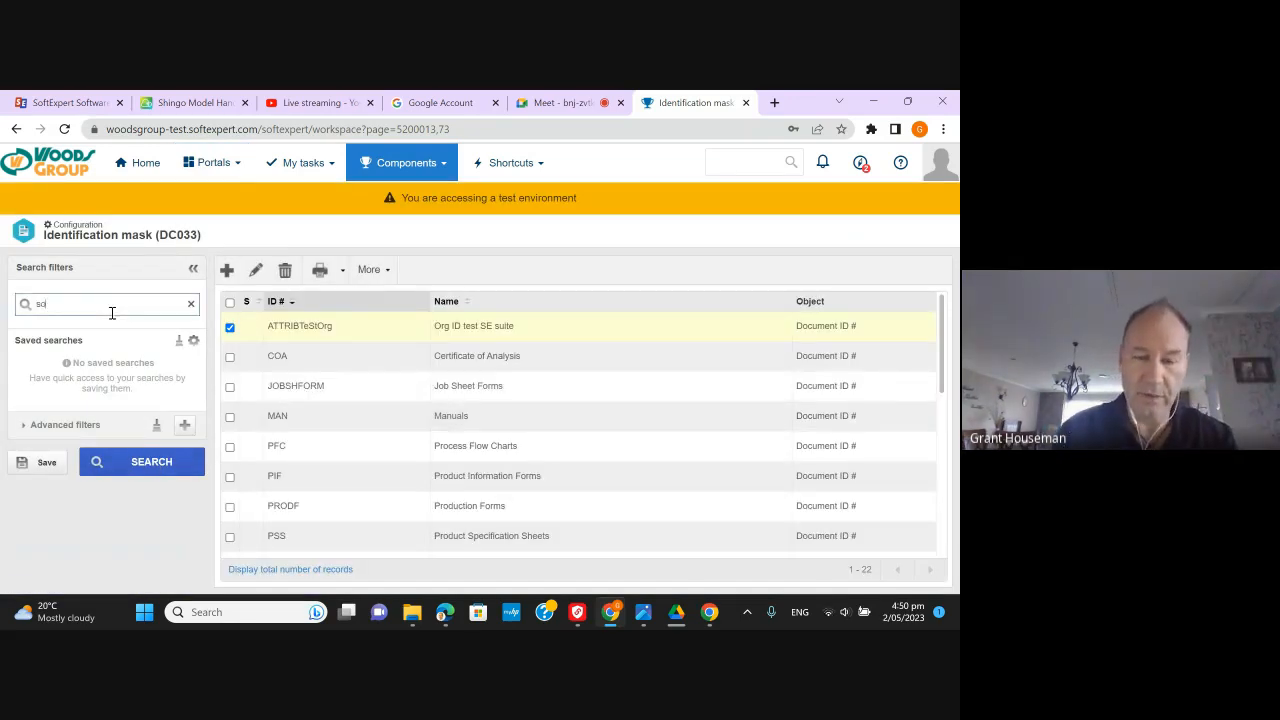
left_click(148, 463)
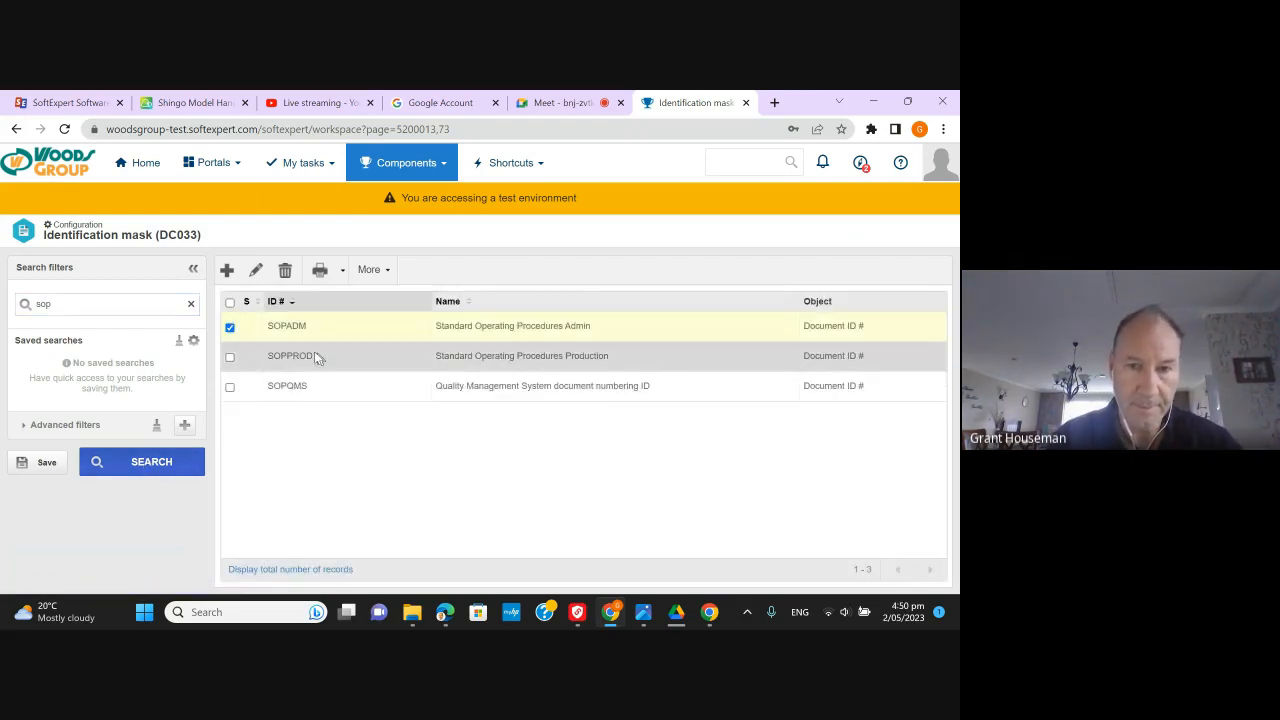
- Delete the Business Unit Attribute item from the SOPPROD mask and begin adding a new item
double_click(314, 356)
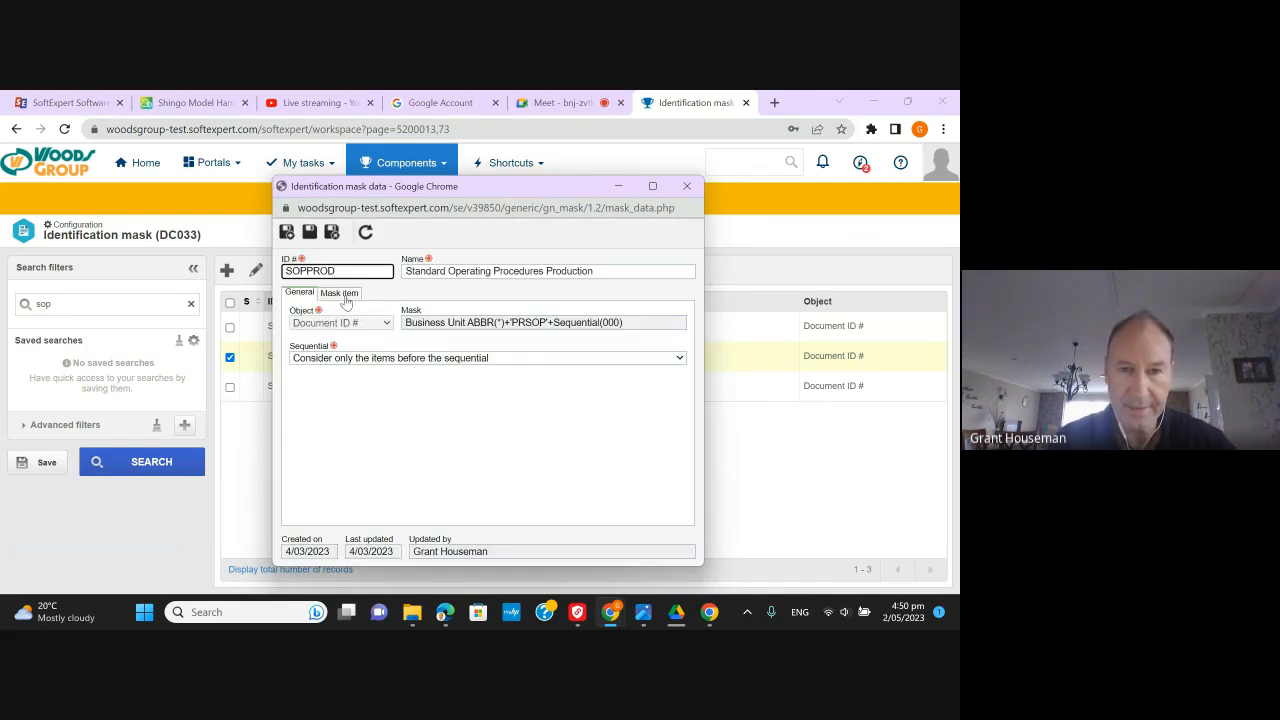
left_click(342, 293)
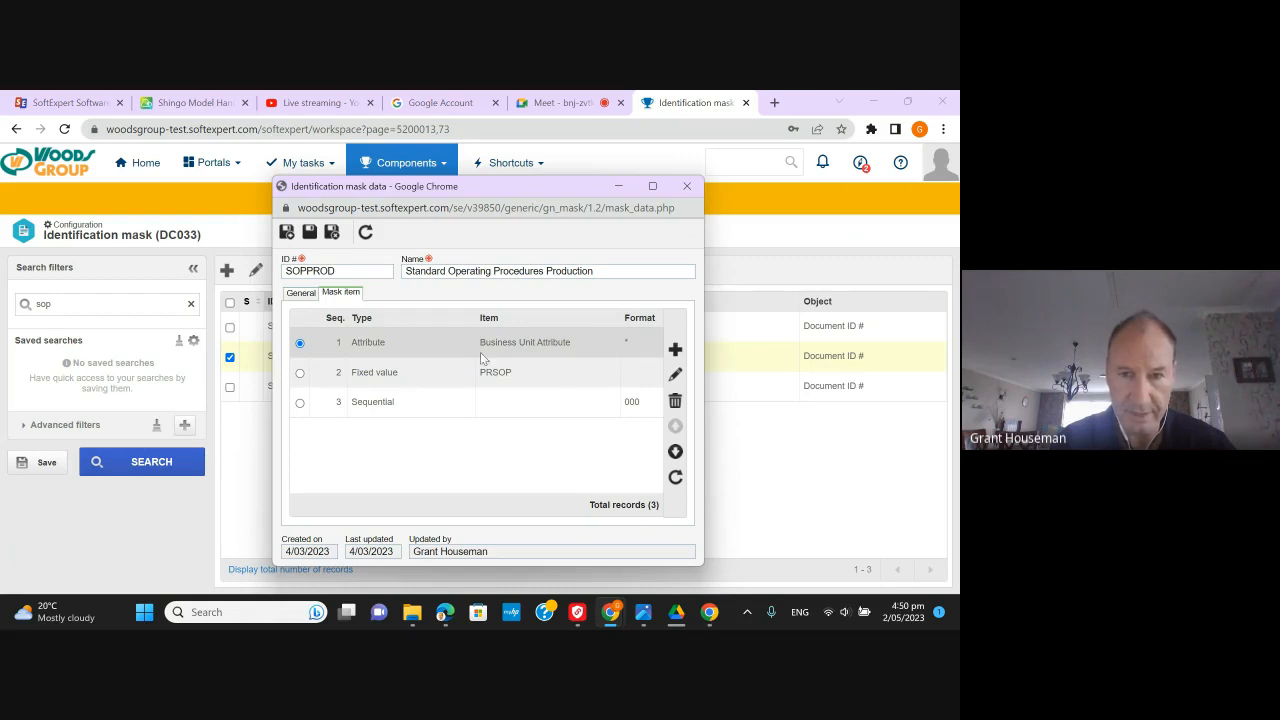
left_click(675, 401)
left_click(563, 285)
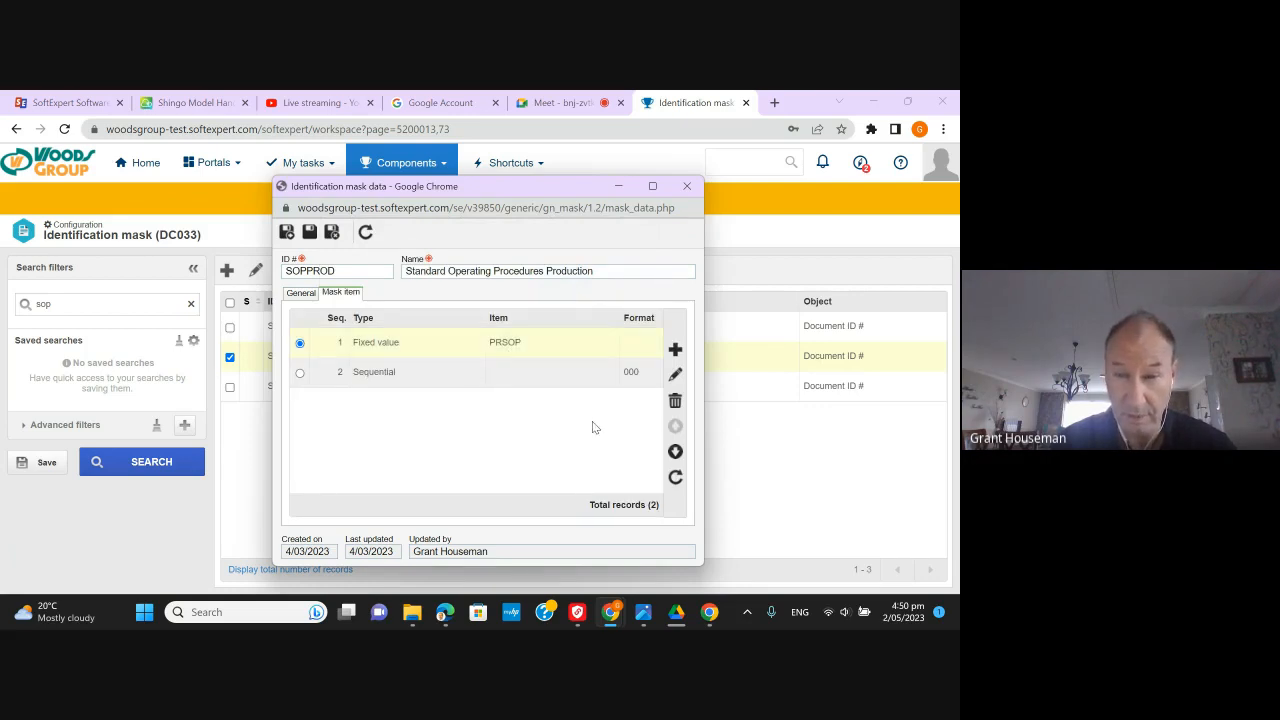
left_click(675, 349)
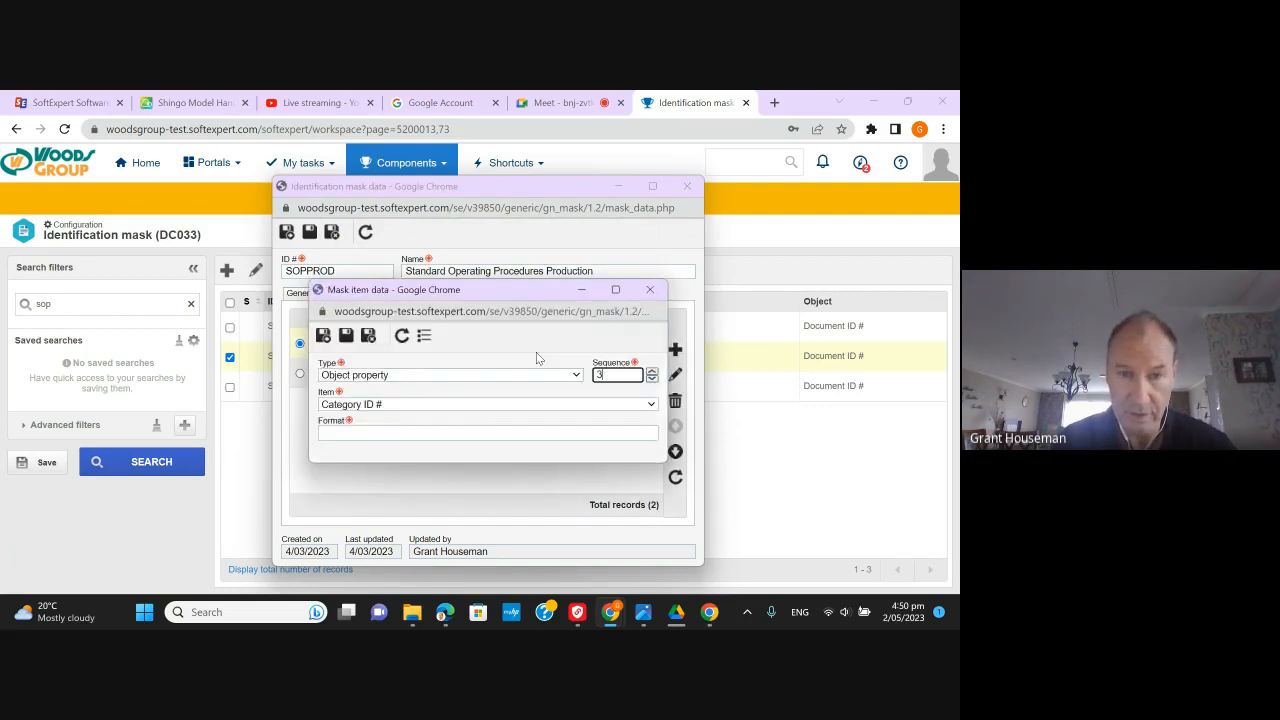
- Add a BusinessUNIT_ID attribute item with format * to the SOPPROD mask and save it
left_click(576, 376)
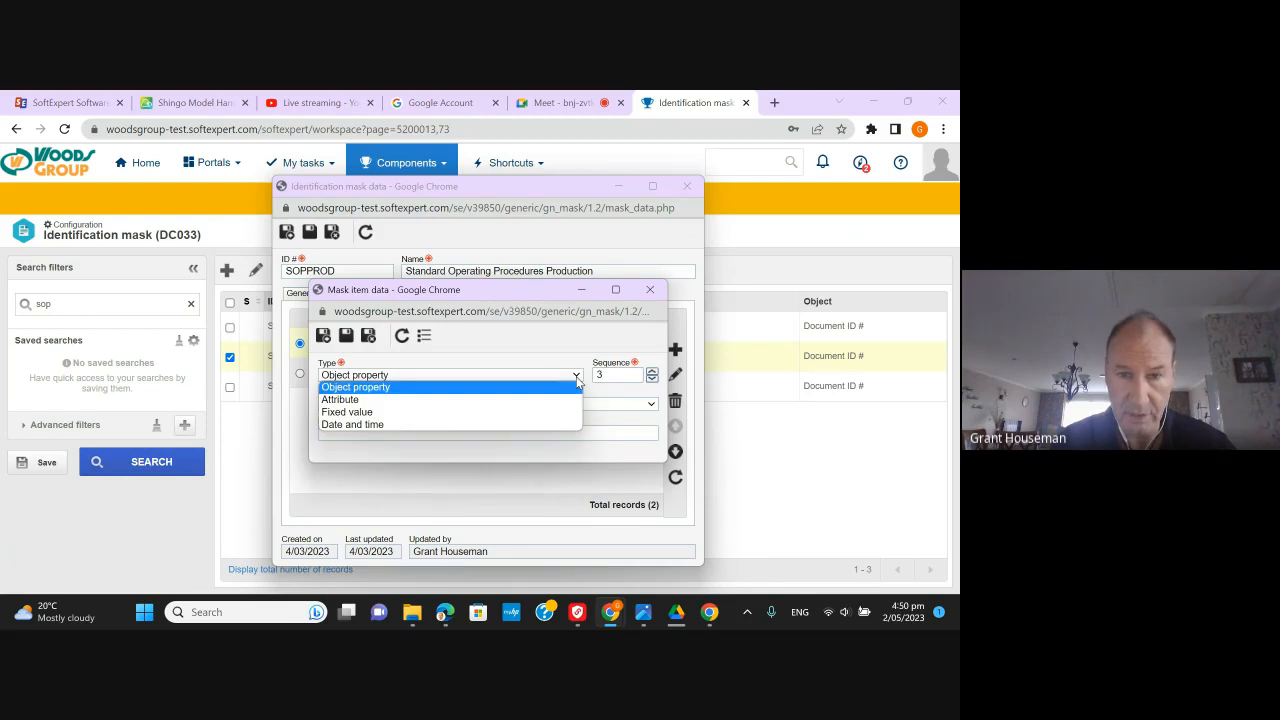
left_click(515, 400)
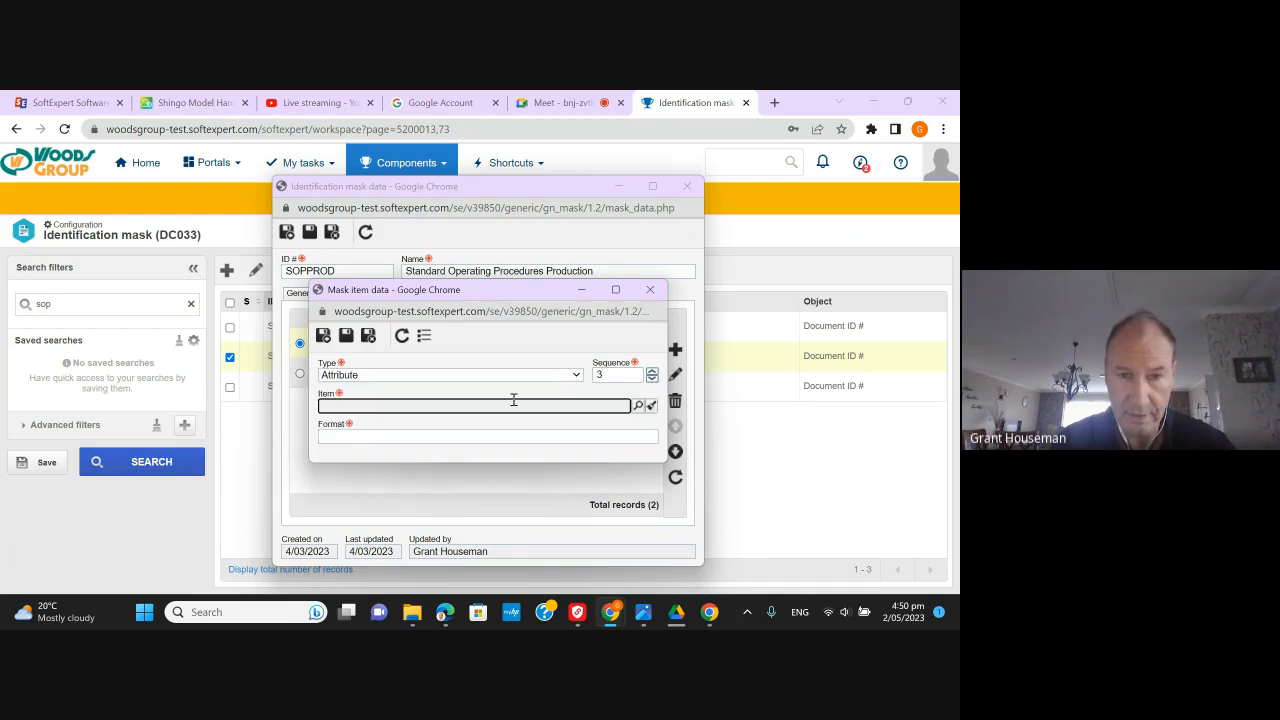
left_click(637, 406)
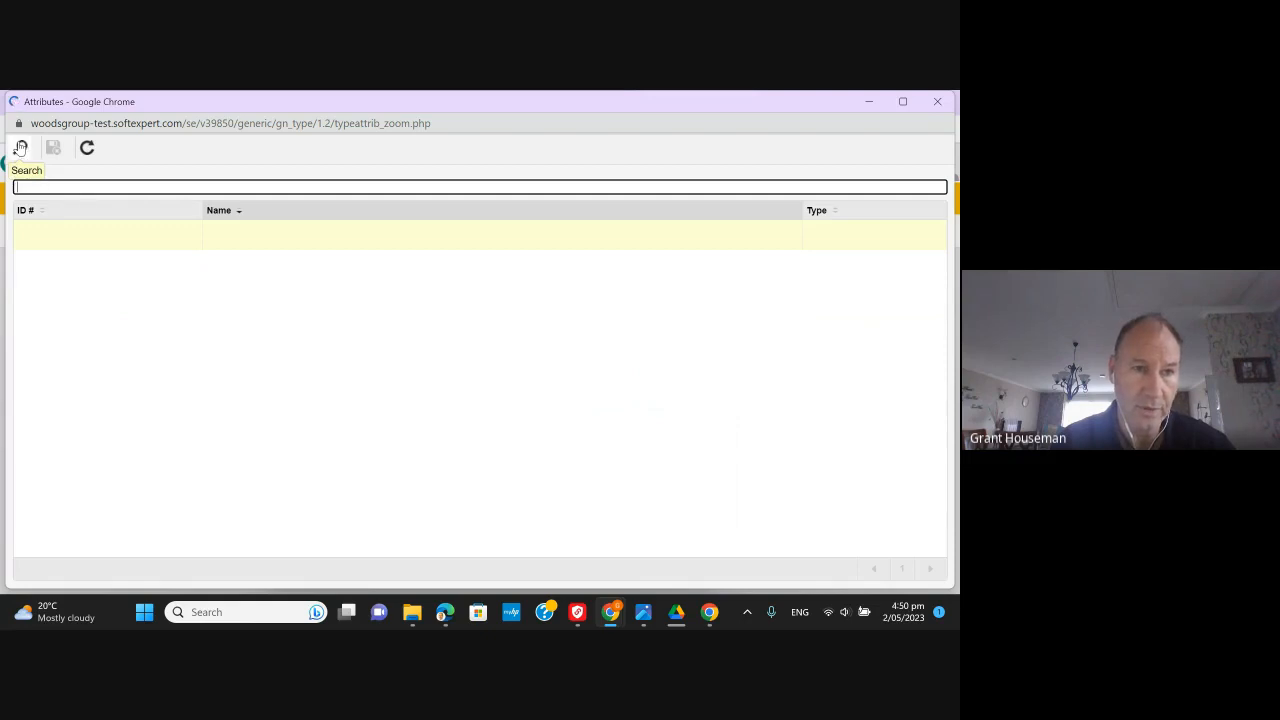
left_click(20, 147)
left_click(123, 262)
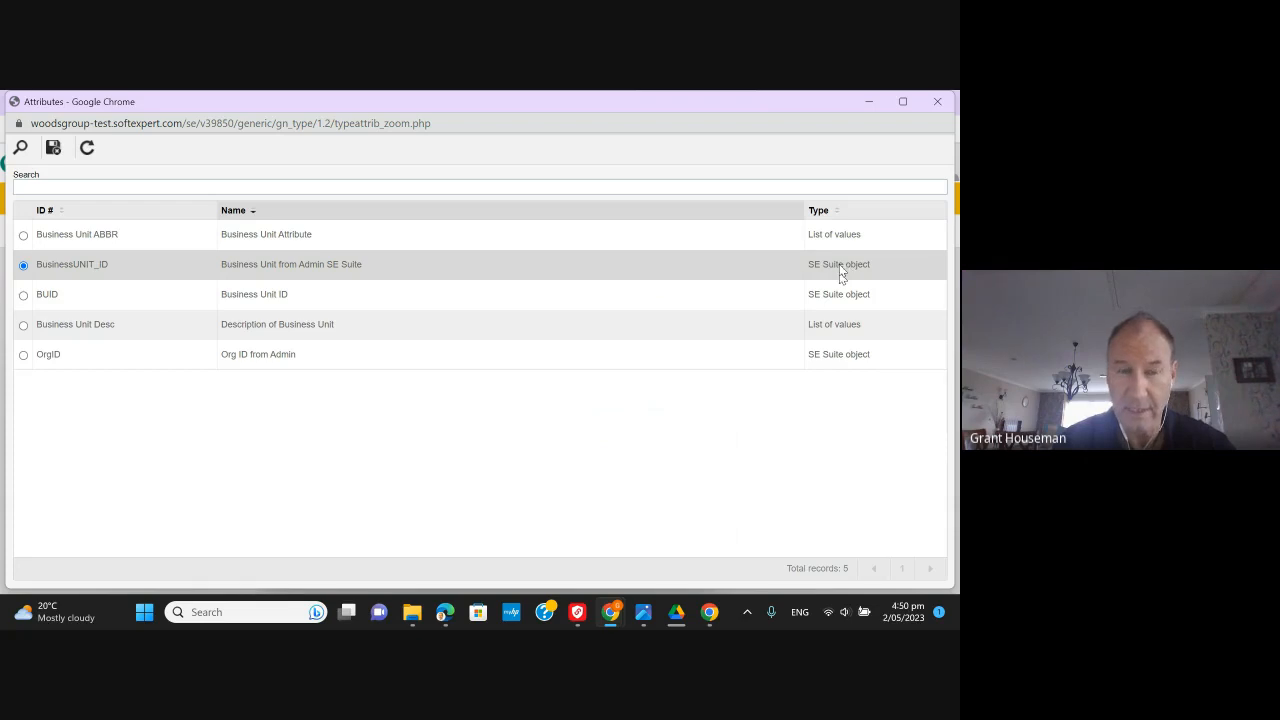
left_click(673, 243)
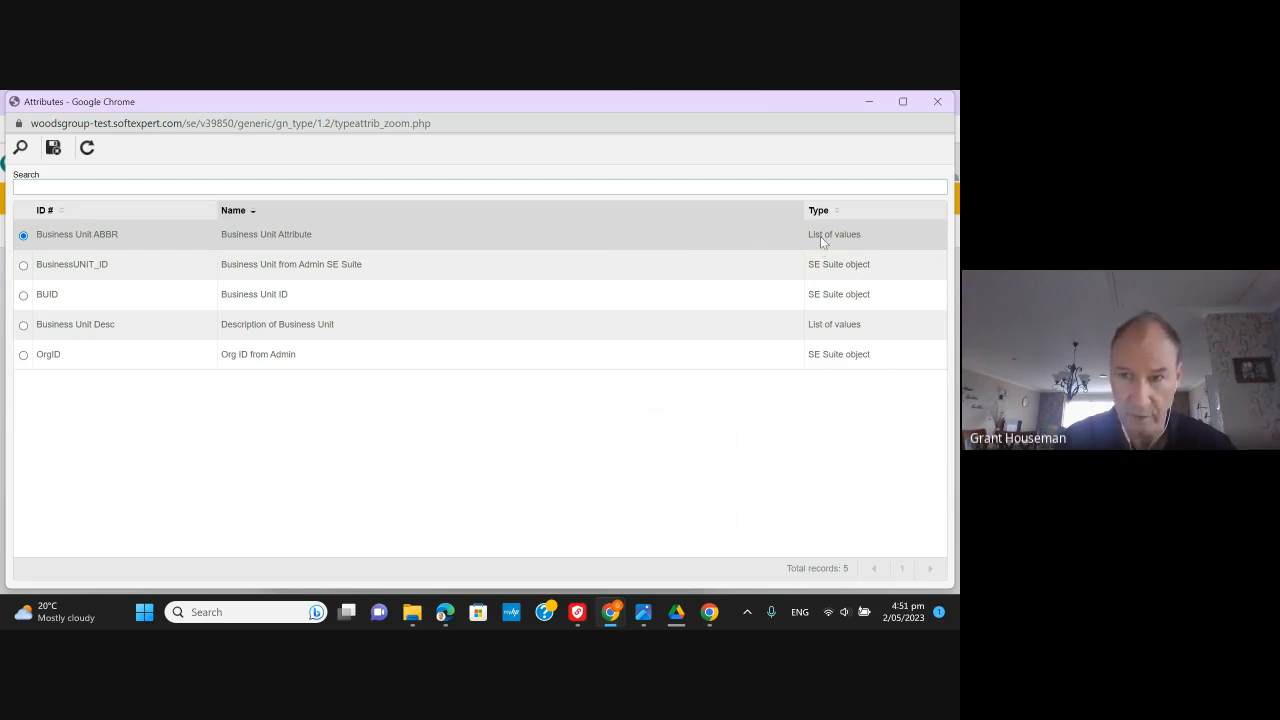
left_click(403, 237)
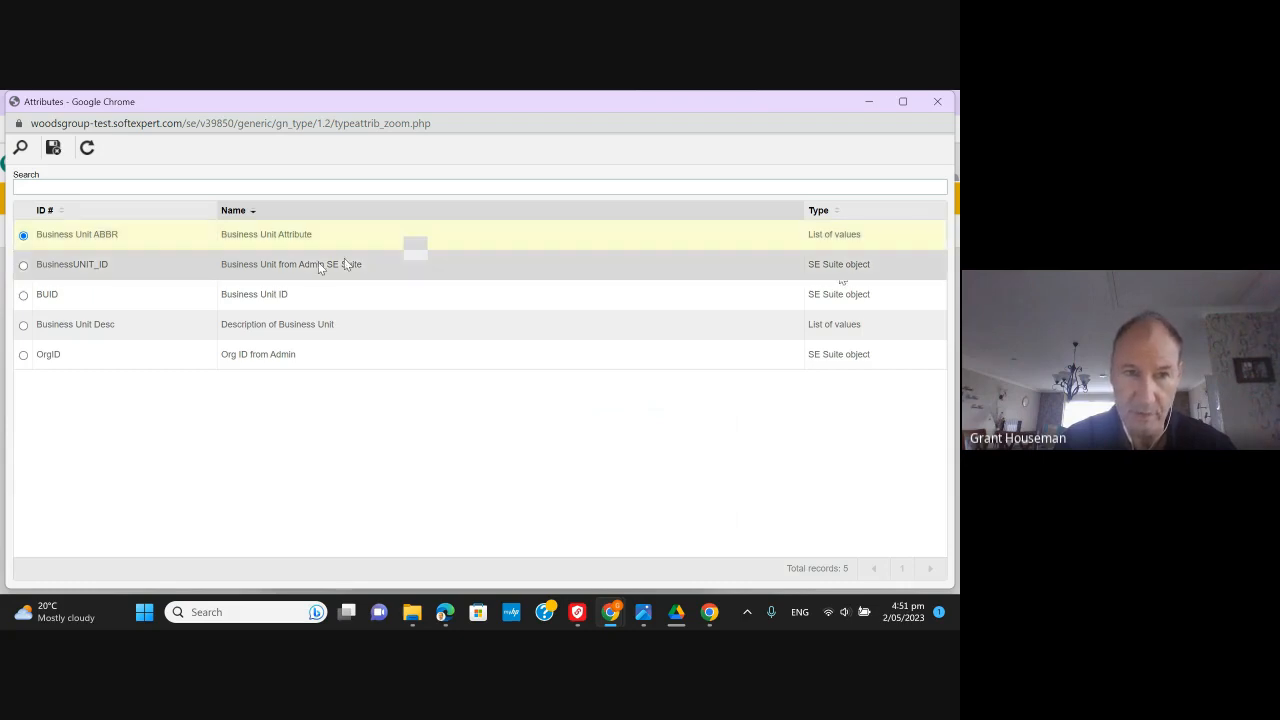
left_click(145, 267)
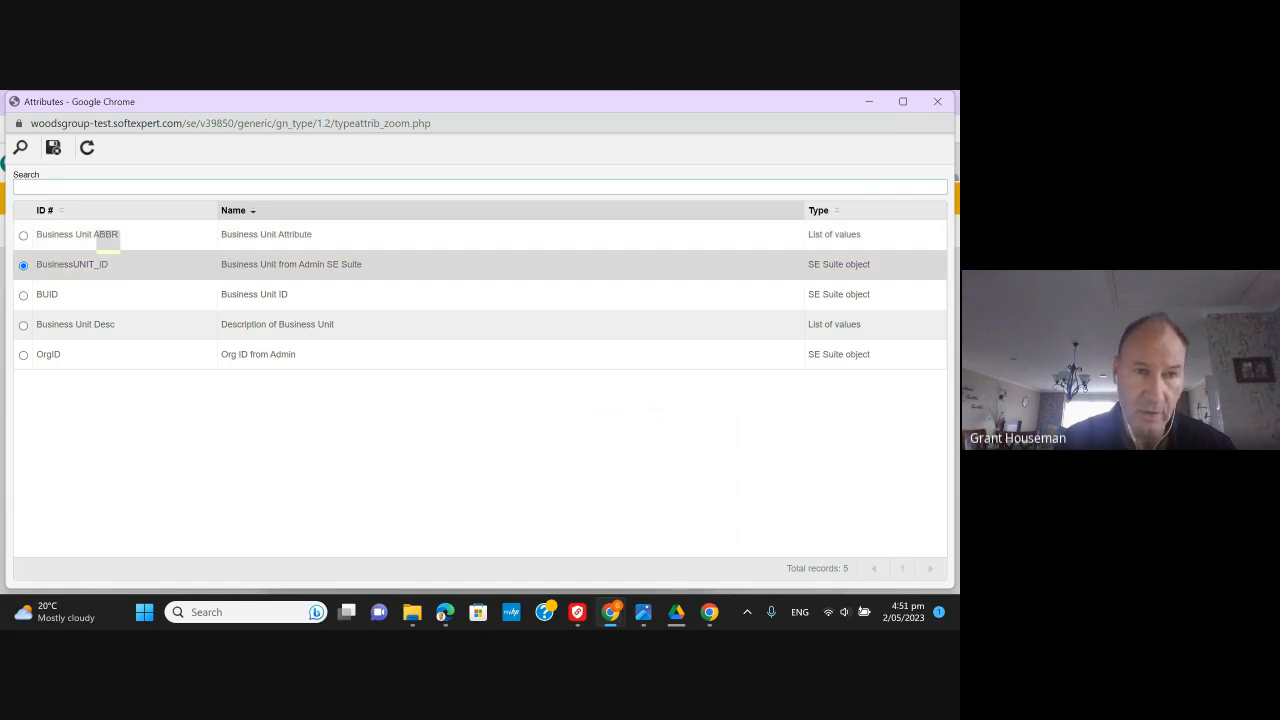
left_click(53, 147)
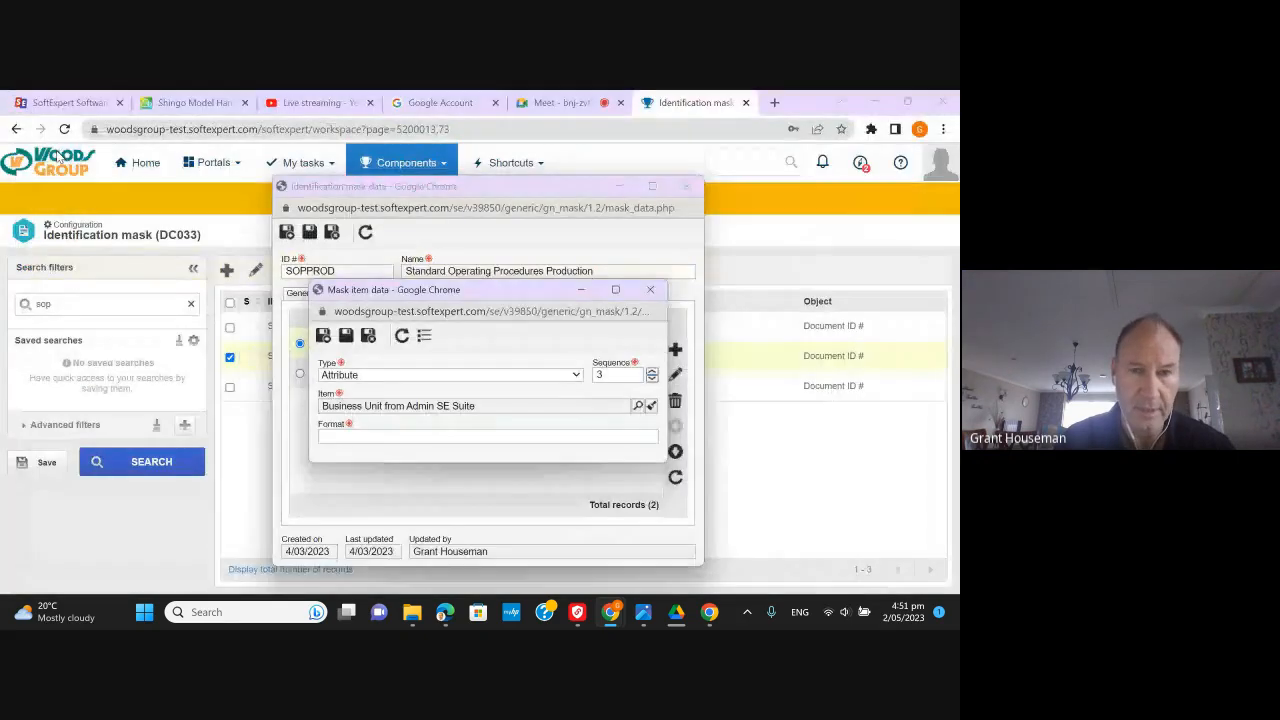
left_click(454, 437)
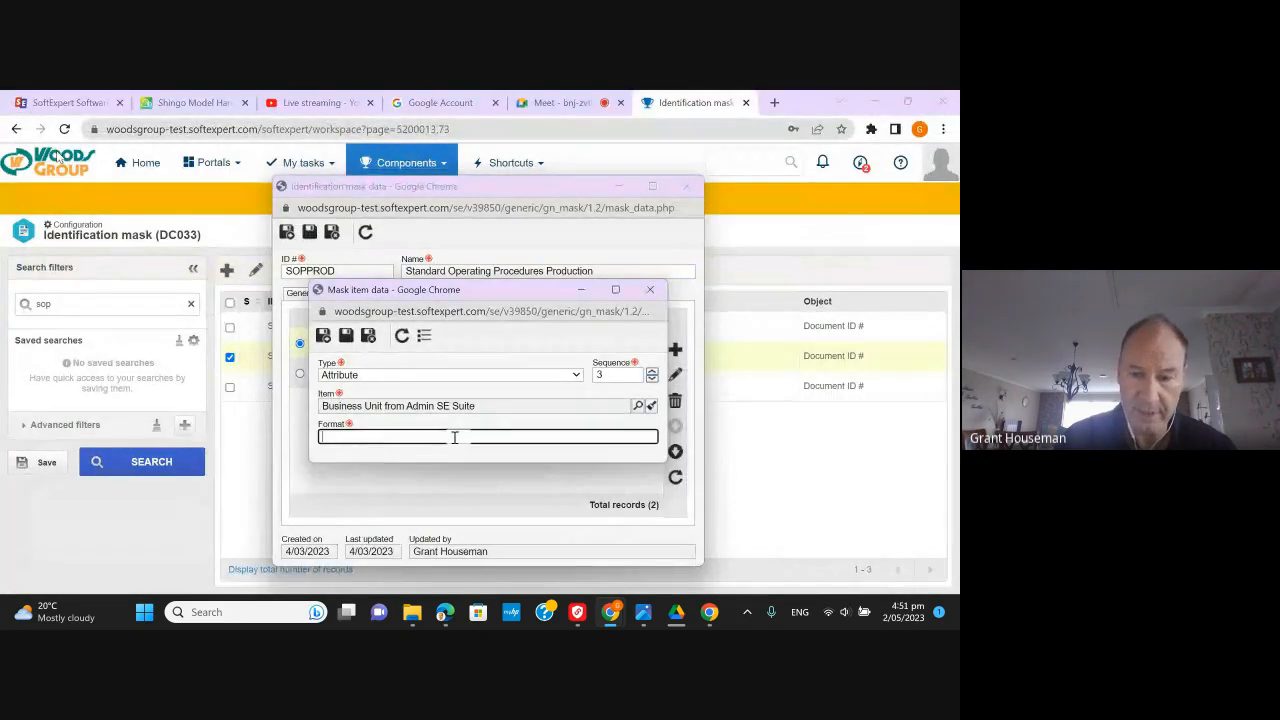
type("*")
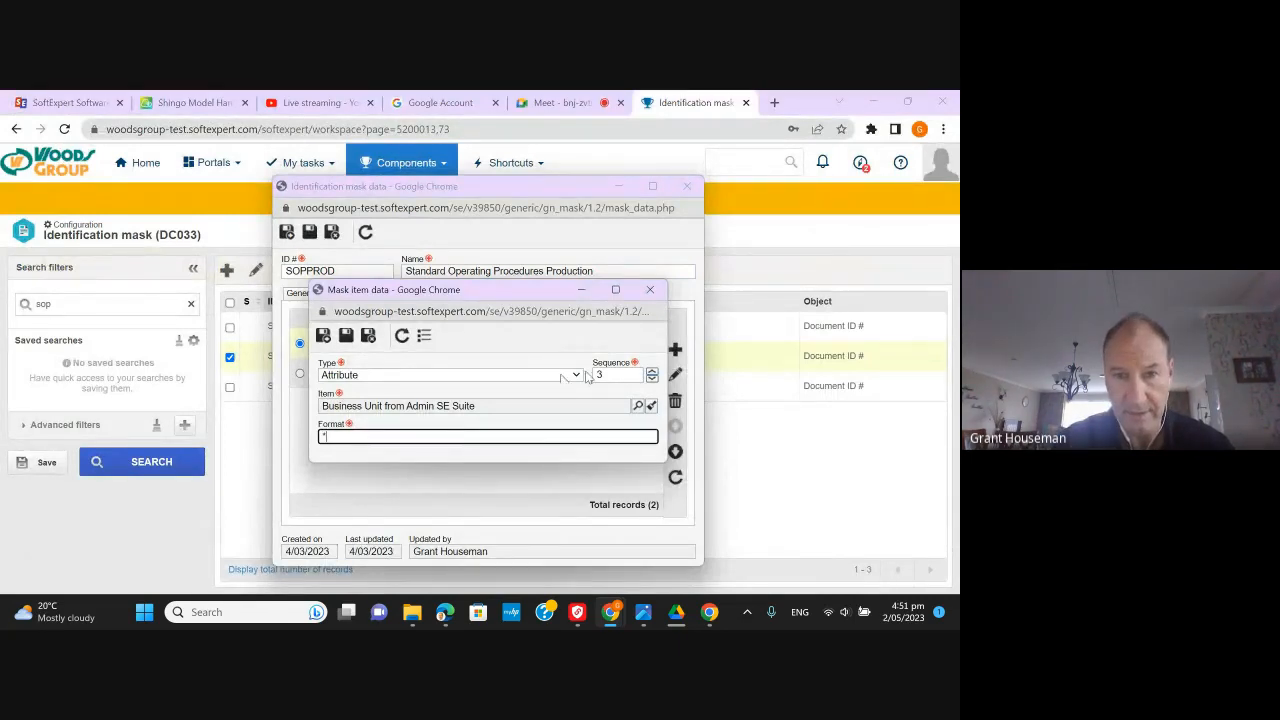
left_click(368, 336)
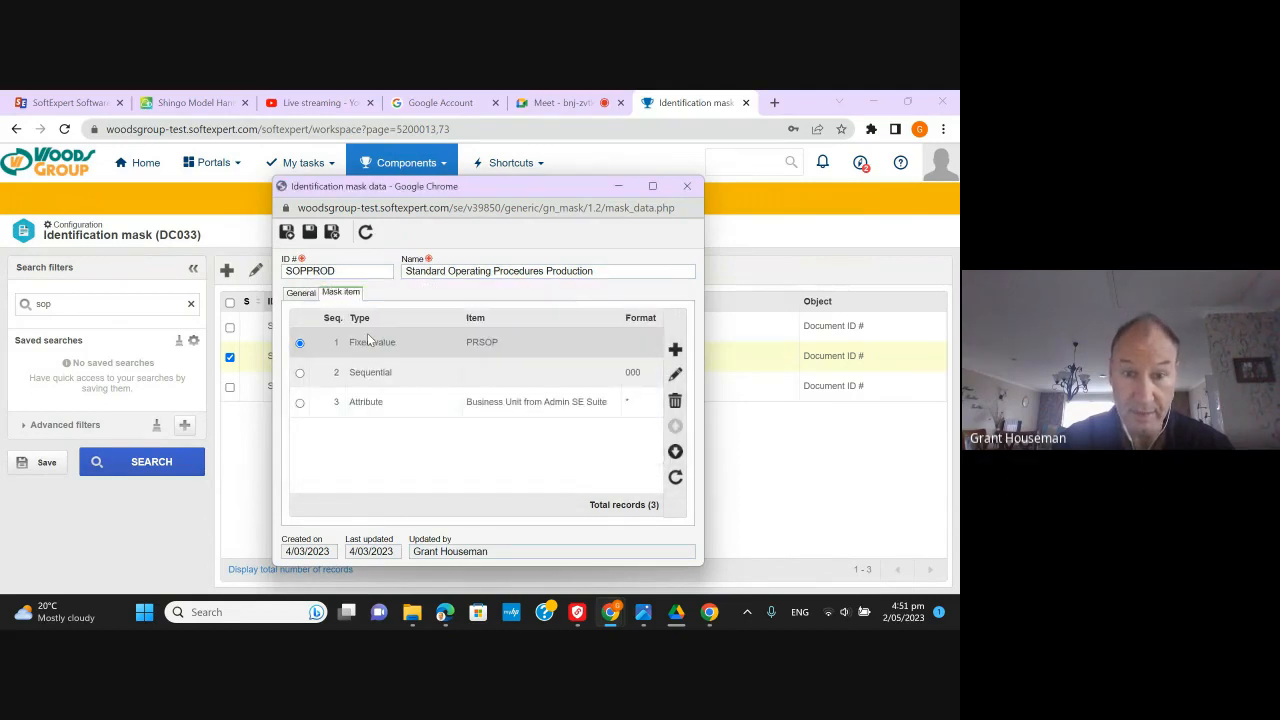
- Move the Business Unit attribute item up twice so it leads the SOPPROD mask
left_click(402, 399)
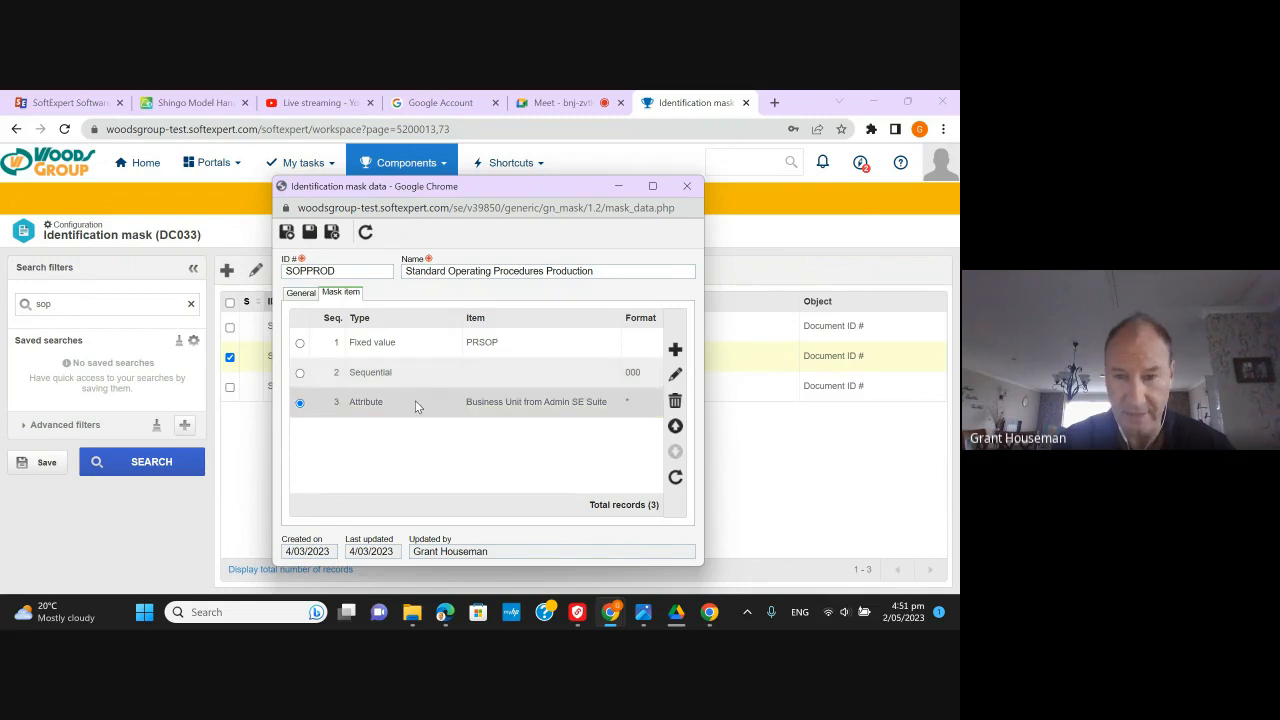
left_click(675, 427)
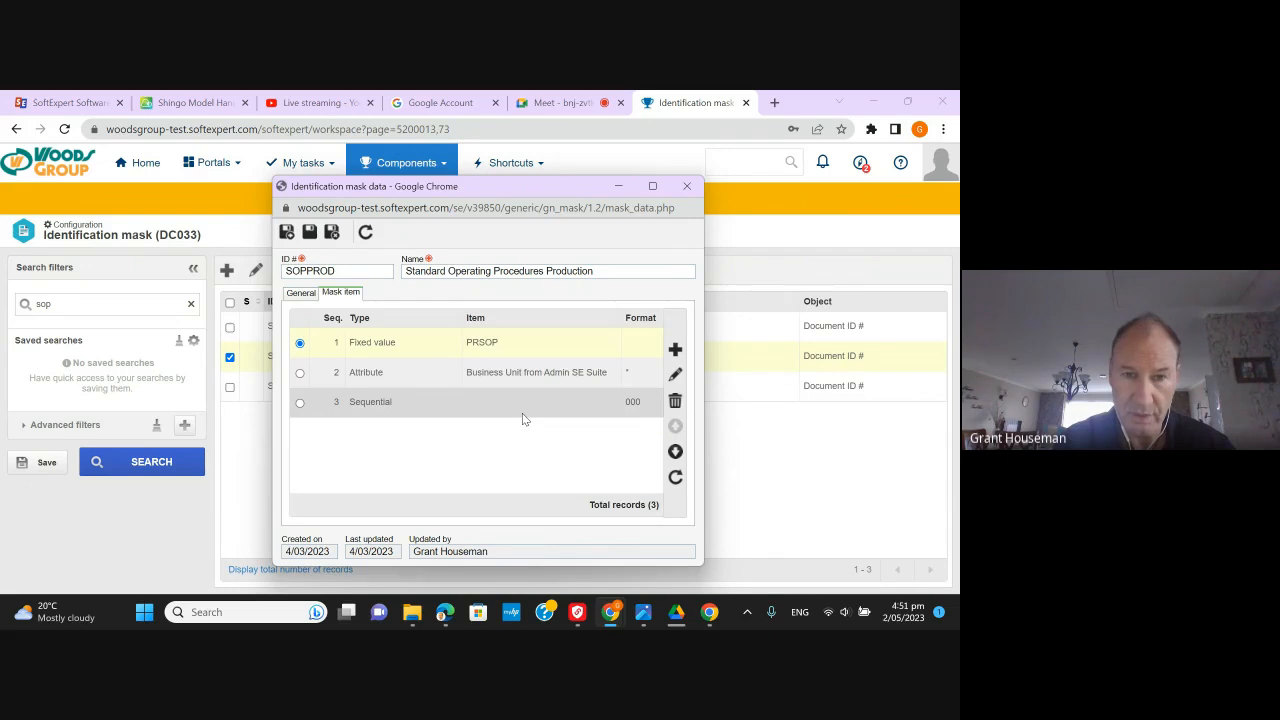
left_click(434, 371)
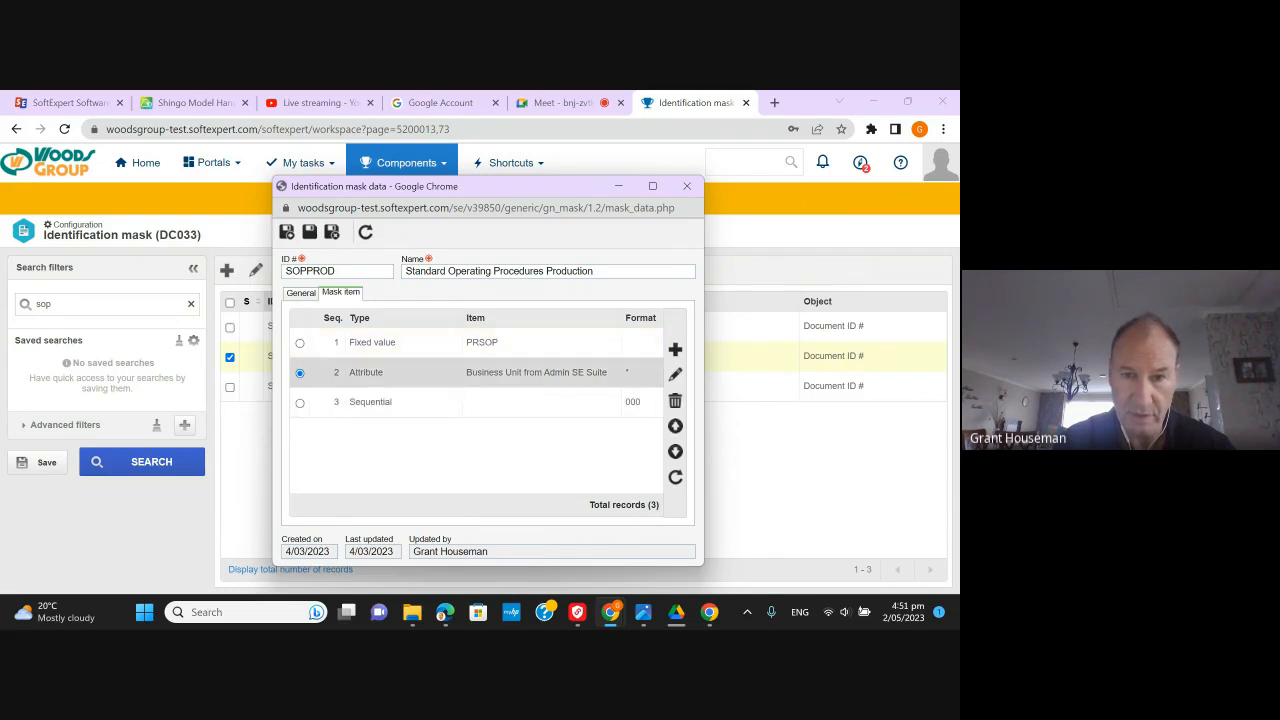
left_click(675, 427)
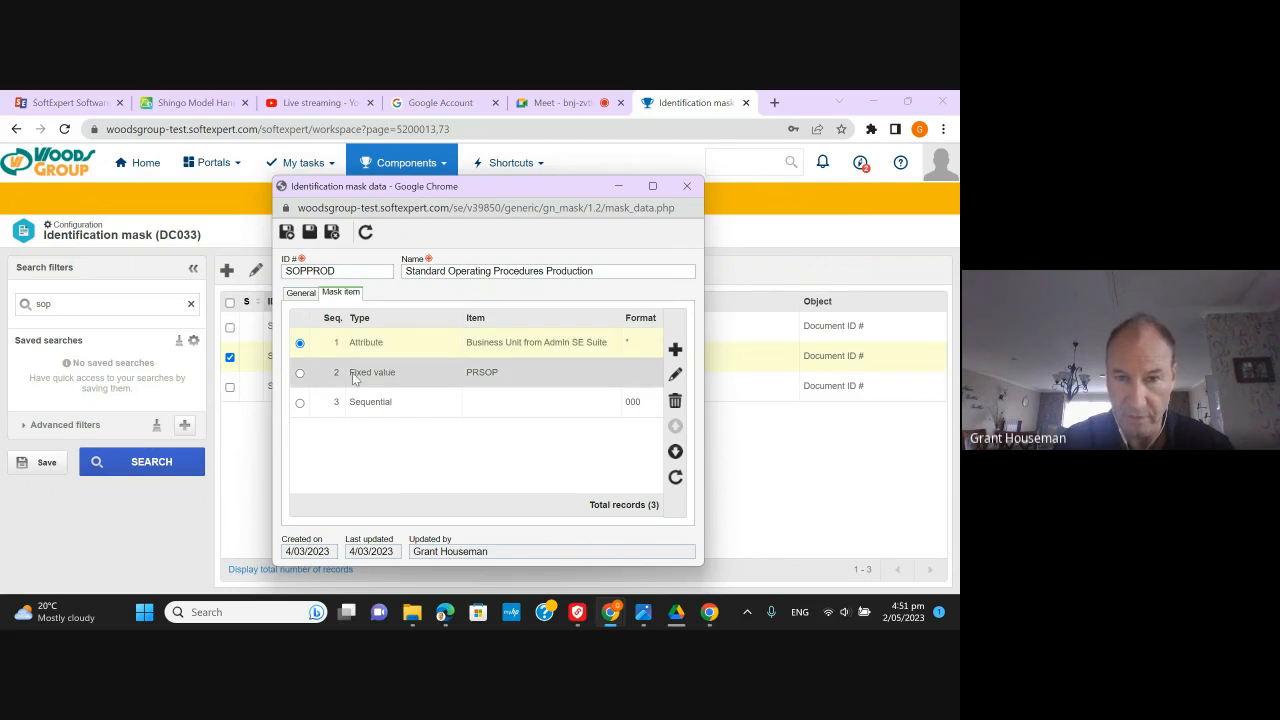
double_click(441, 373)
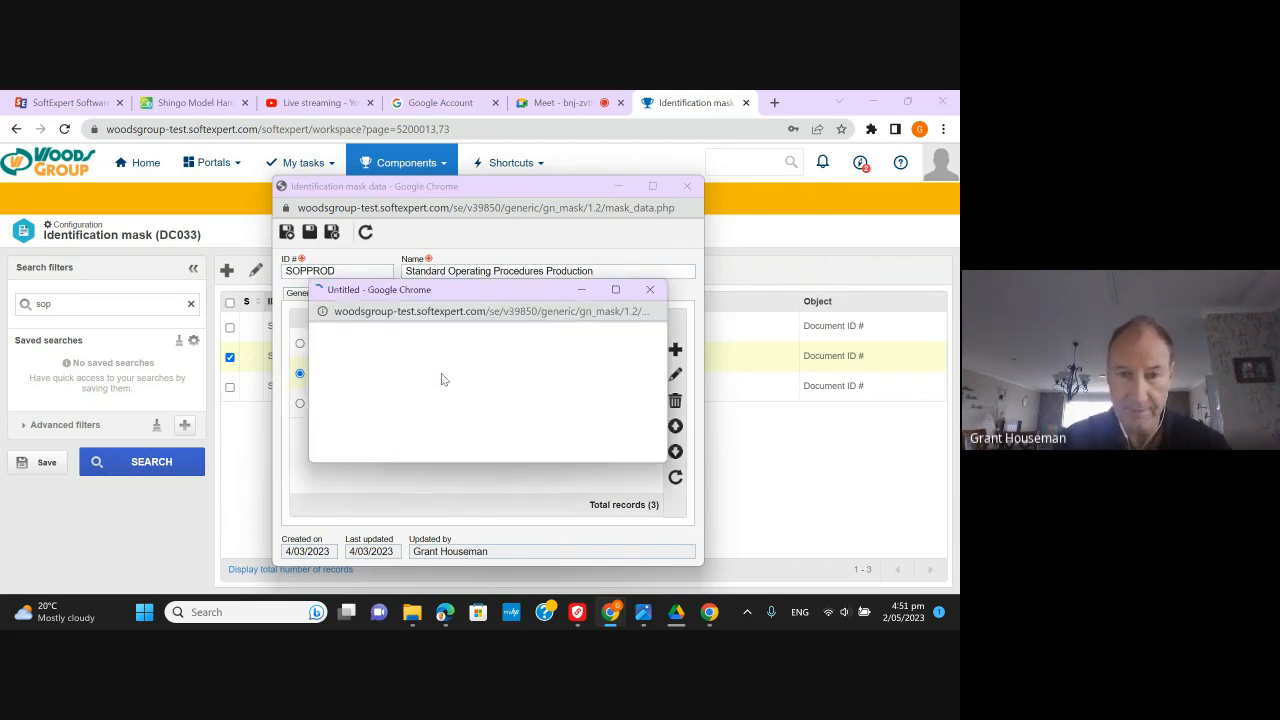
- Change the fixed value item from PRSOP to SOPPR and save the SOPPROD mask
left_click(368, 404)
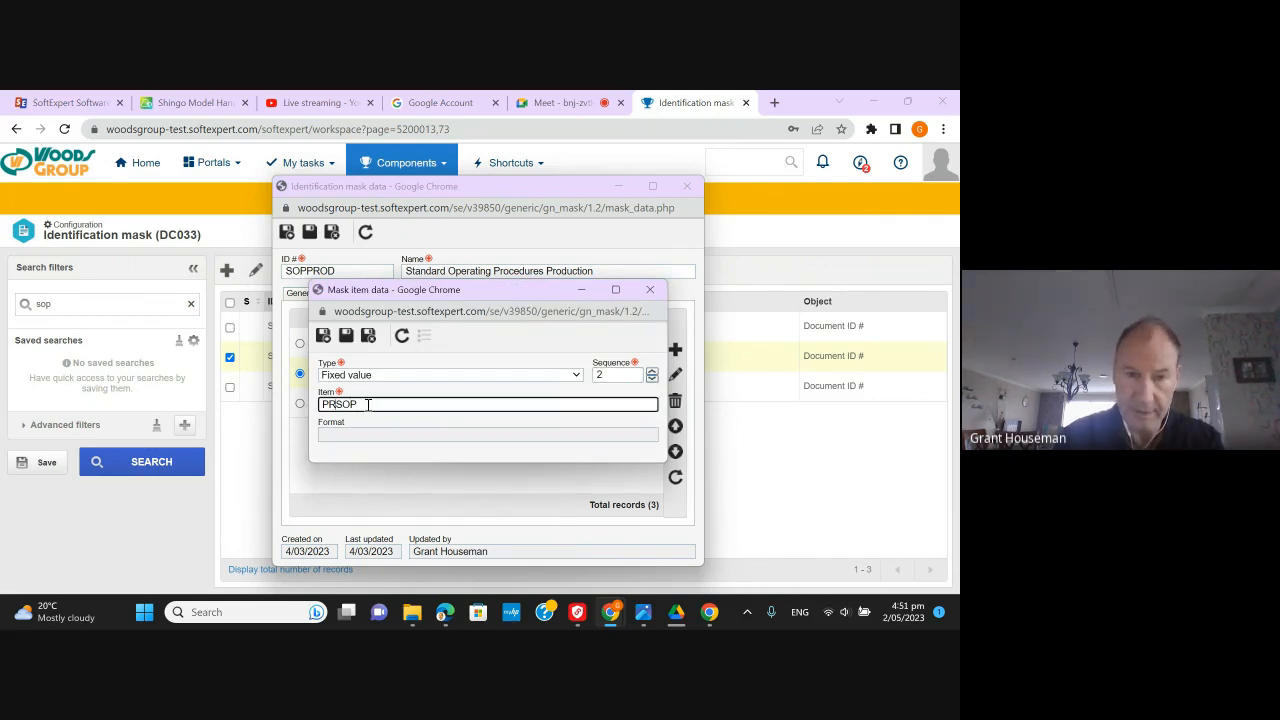
key("Home")
key("Delete")
key("Delete")
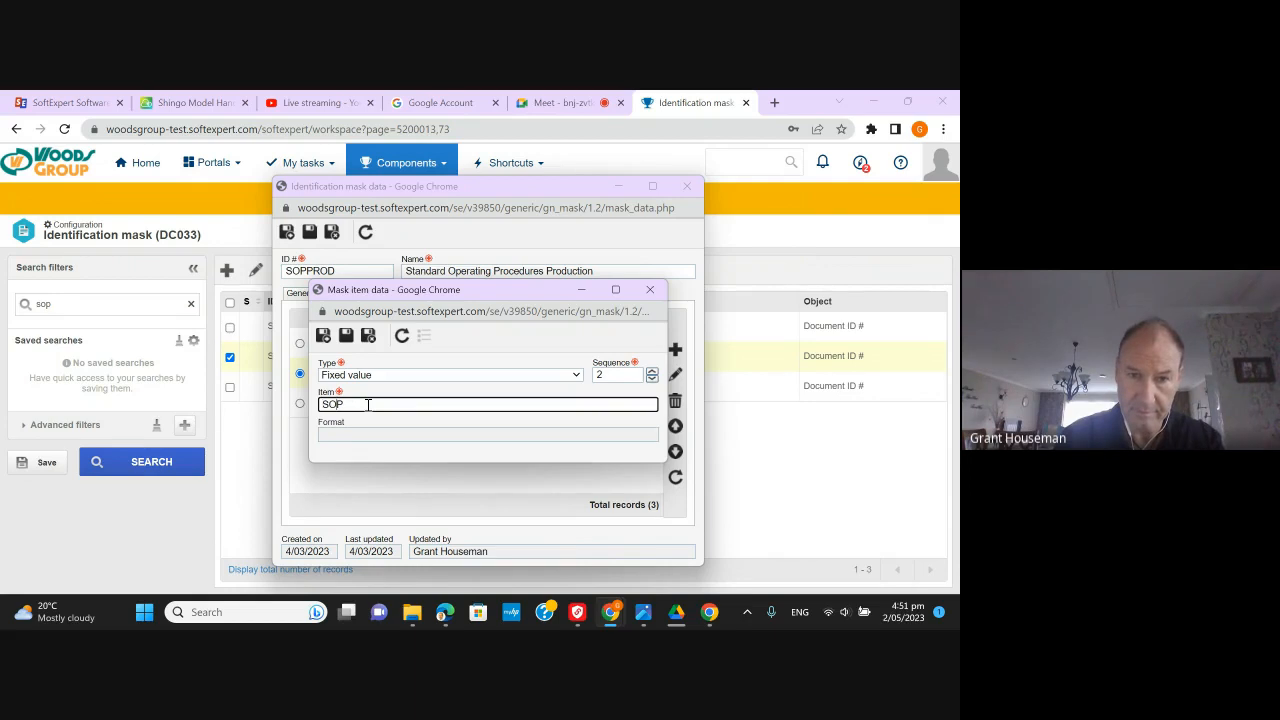
key("BackSpace")
key("BackSpace")
key("BackSpace")
type("PR")
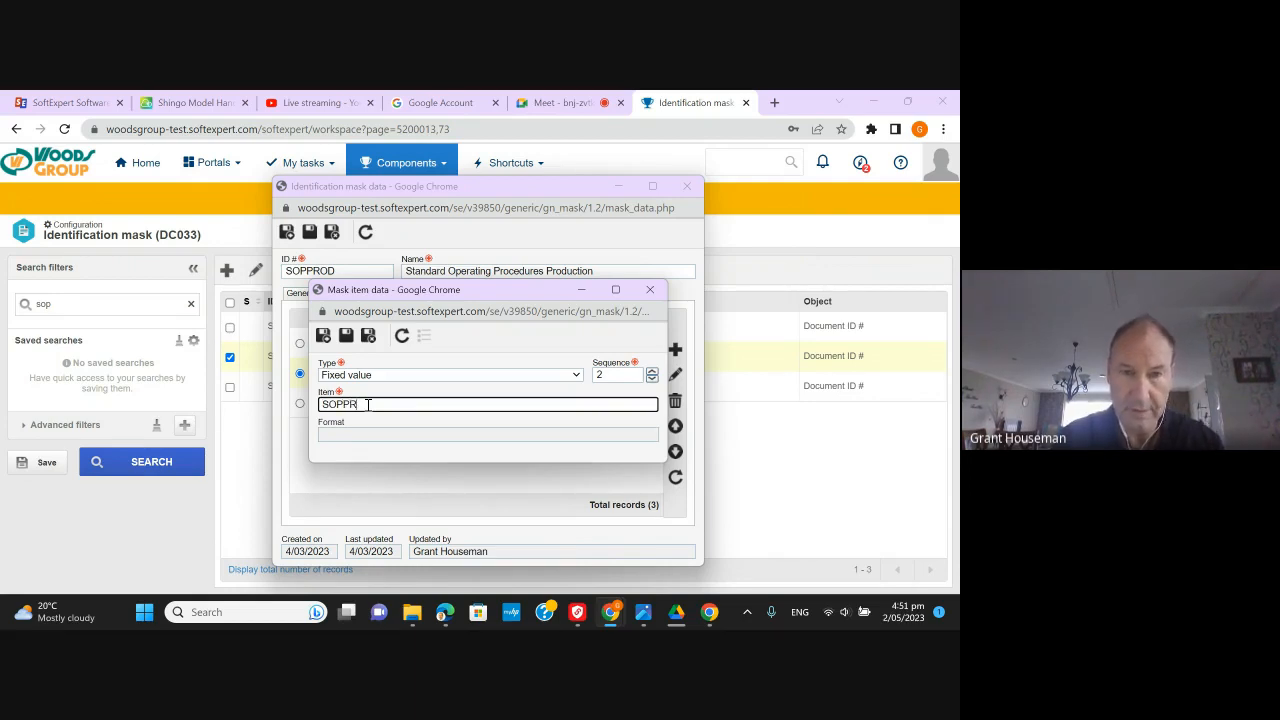
left_click(368, 336)
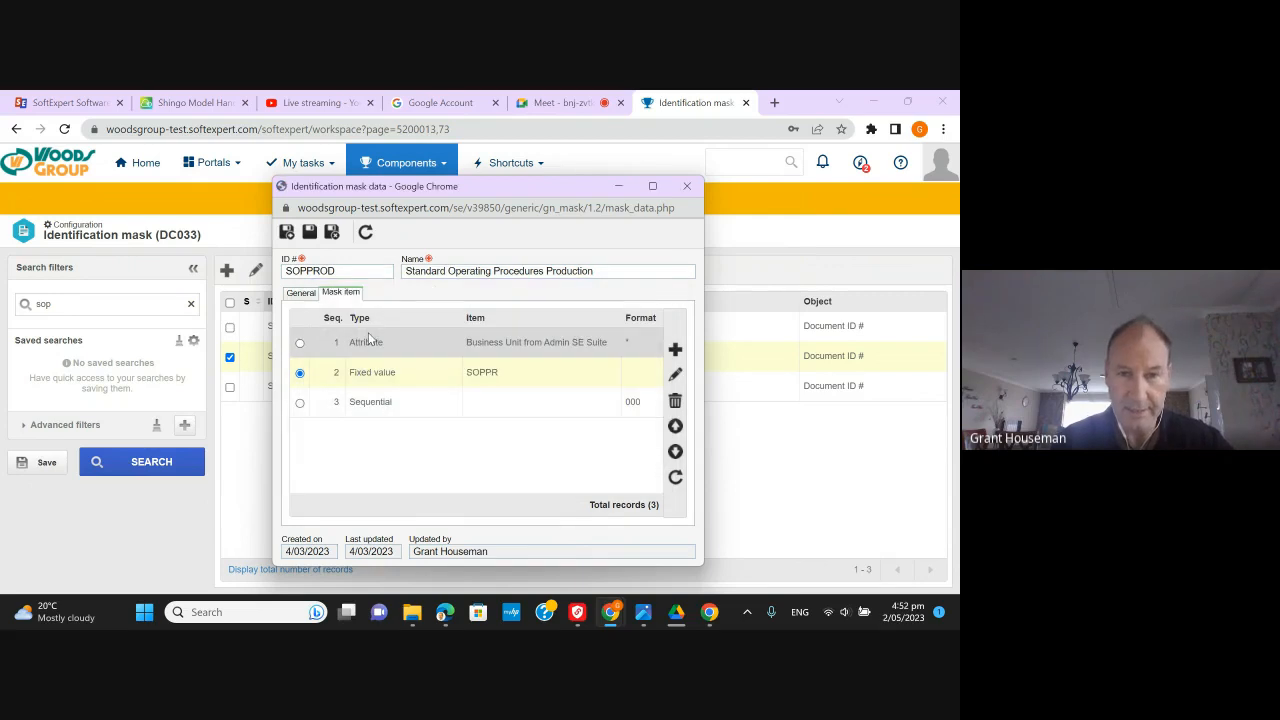
left_click(333, 236)
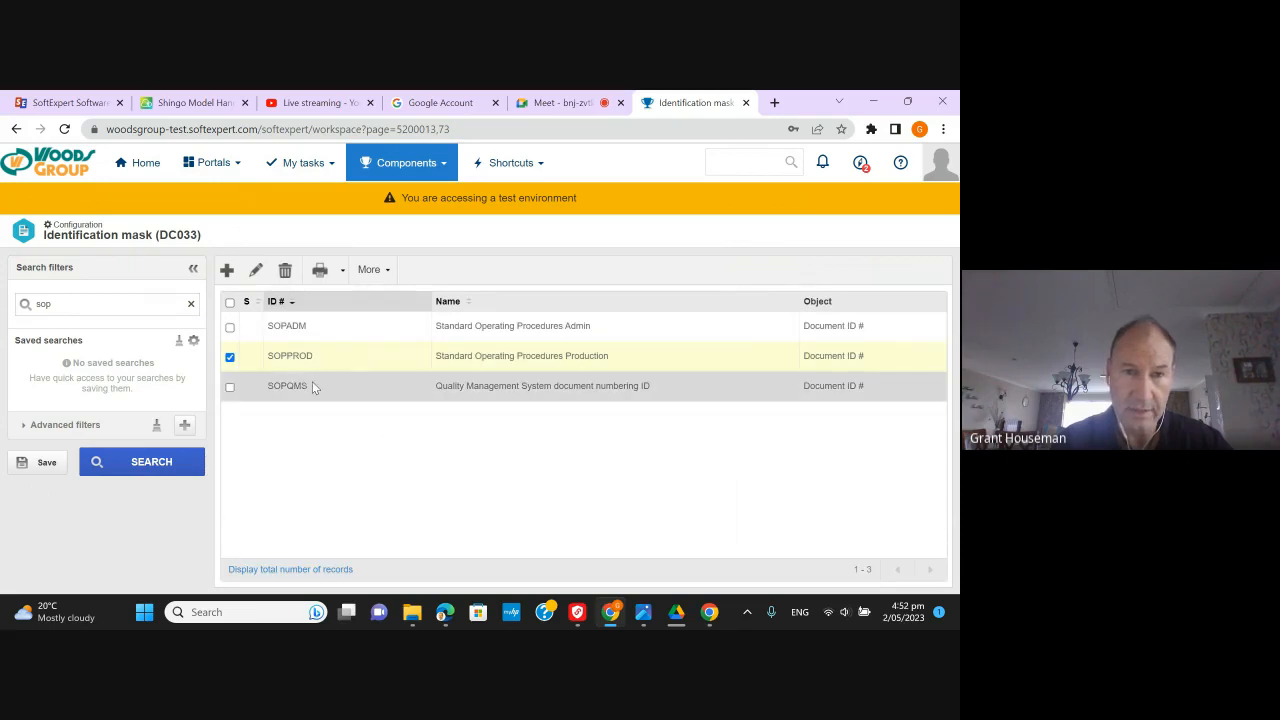
- Start the document wizard with category SOPPR-SOP for Production and business unit AP - Algae Pharm
left_click(215, 166)
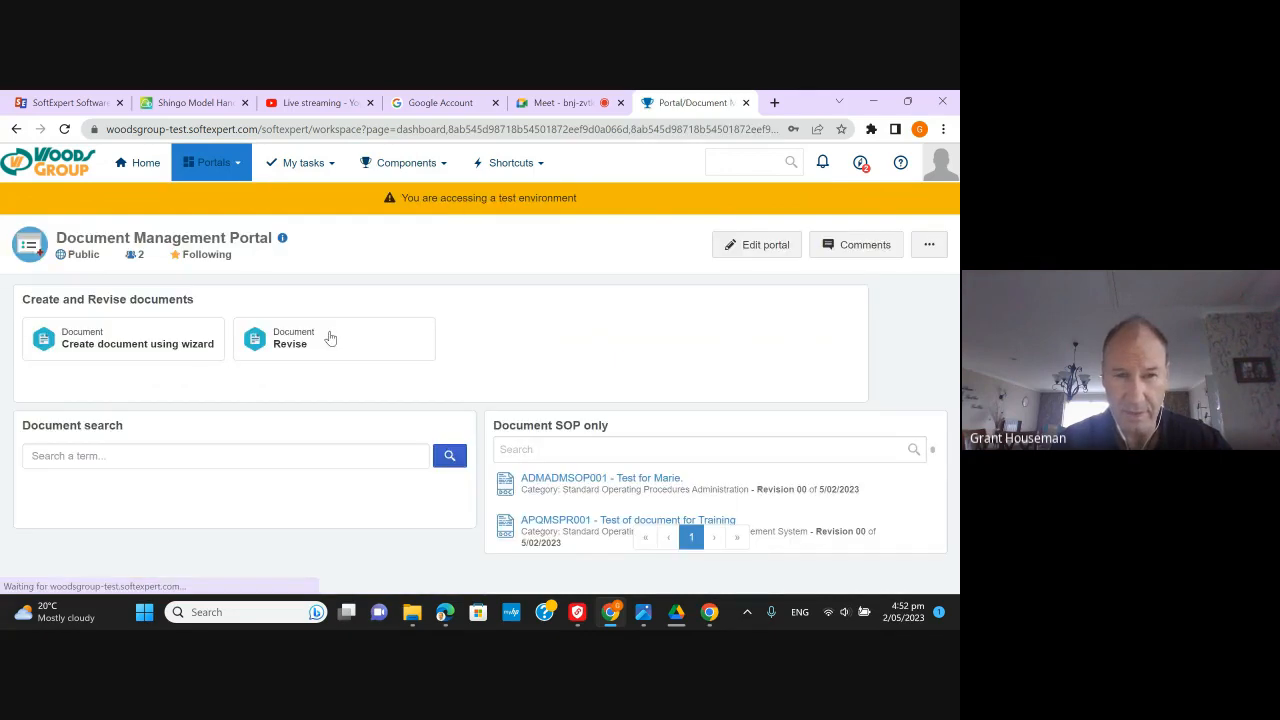
left_click(152, 350)
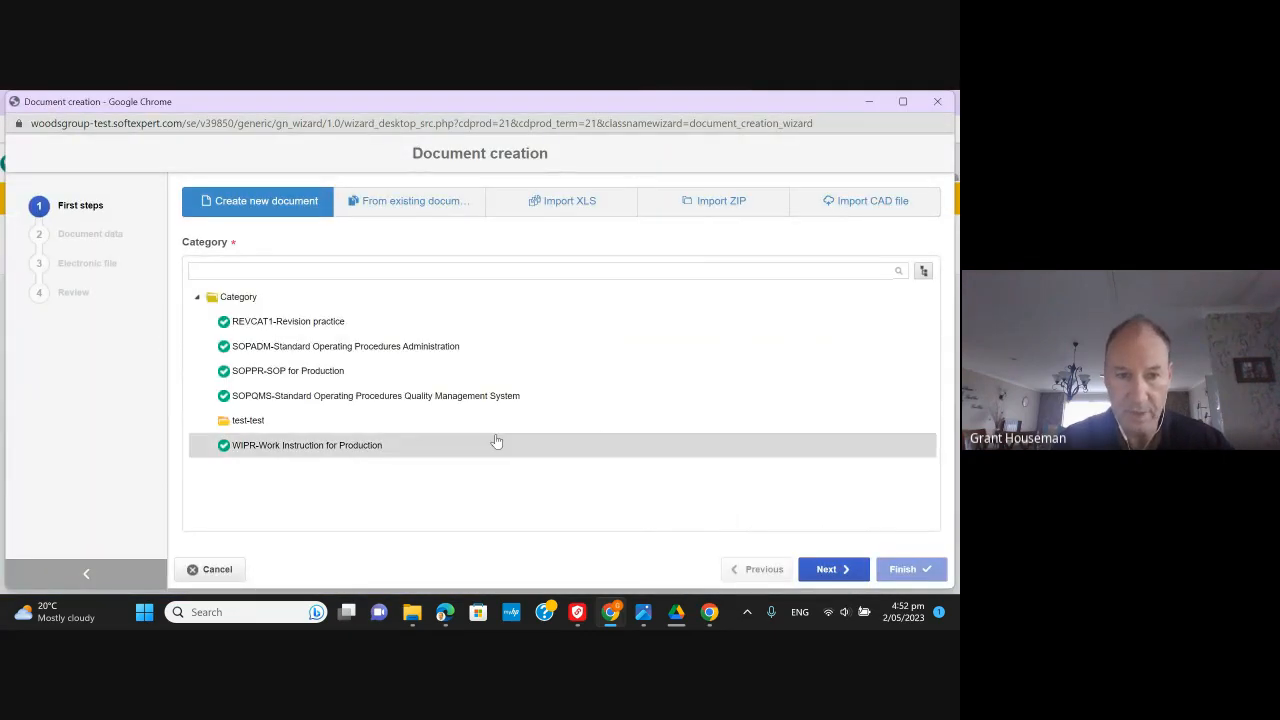
left_click(494, 441)
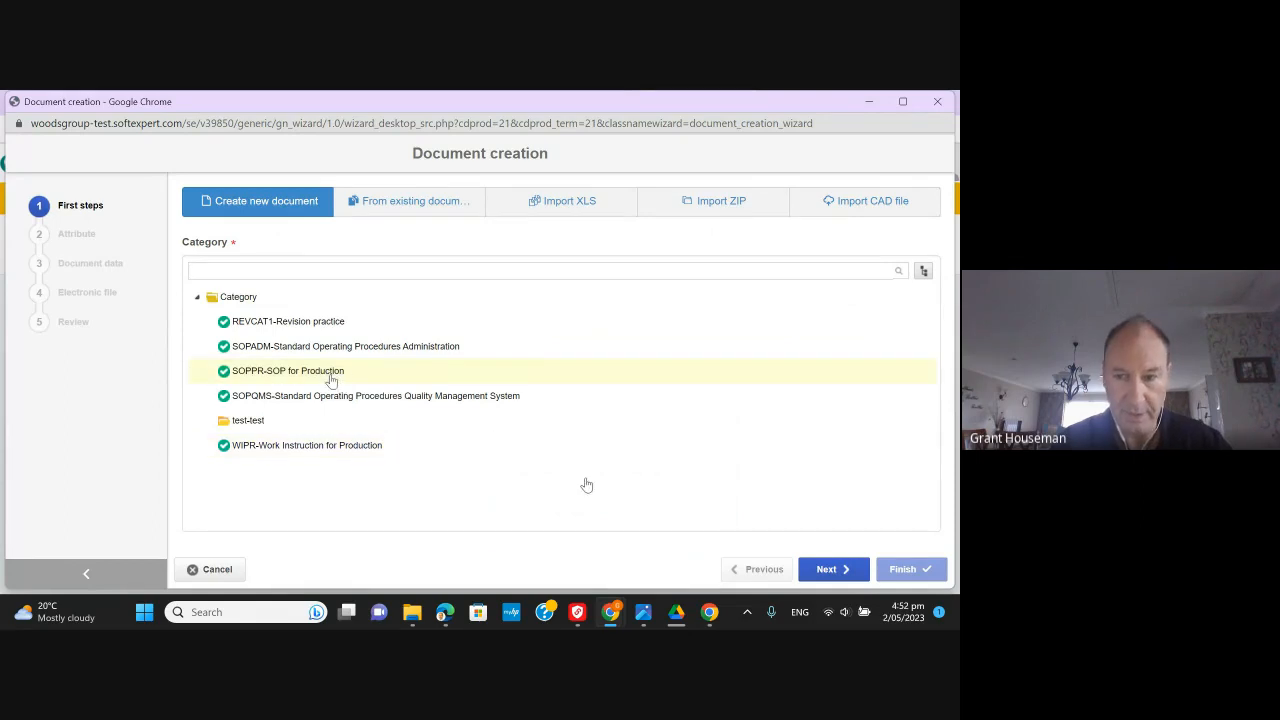
left_click(828, 569)
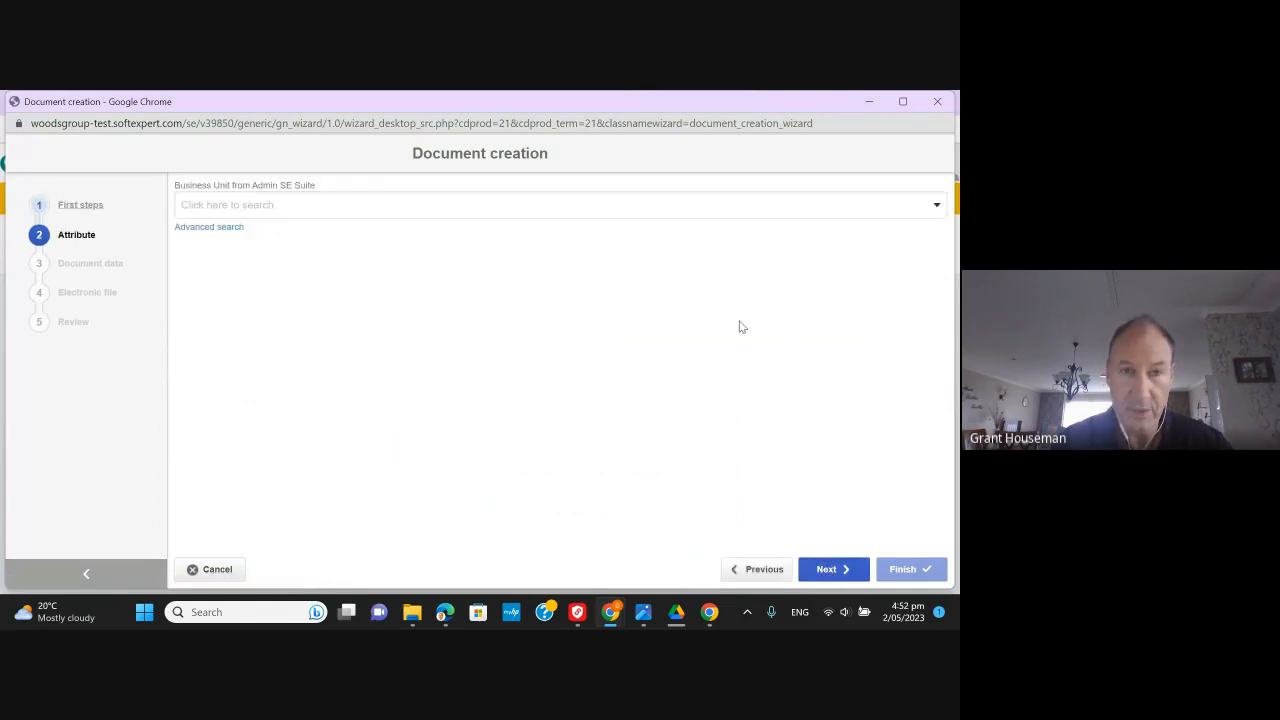
left_click(937, 207)
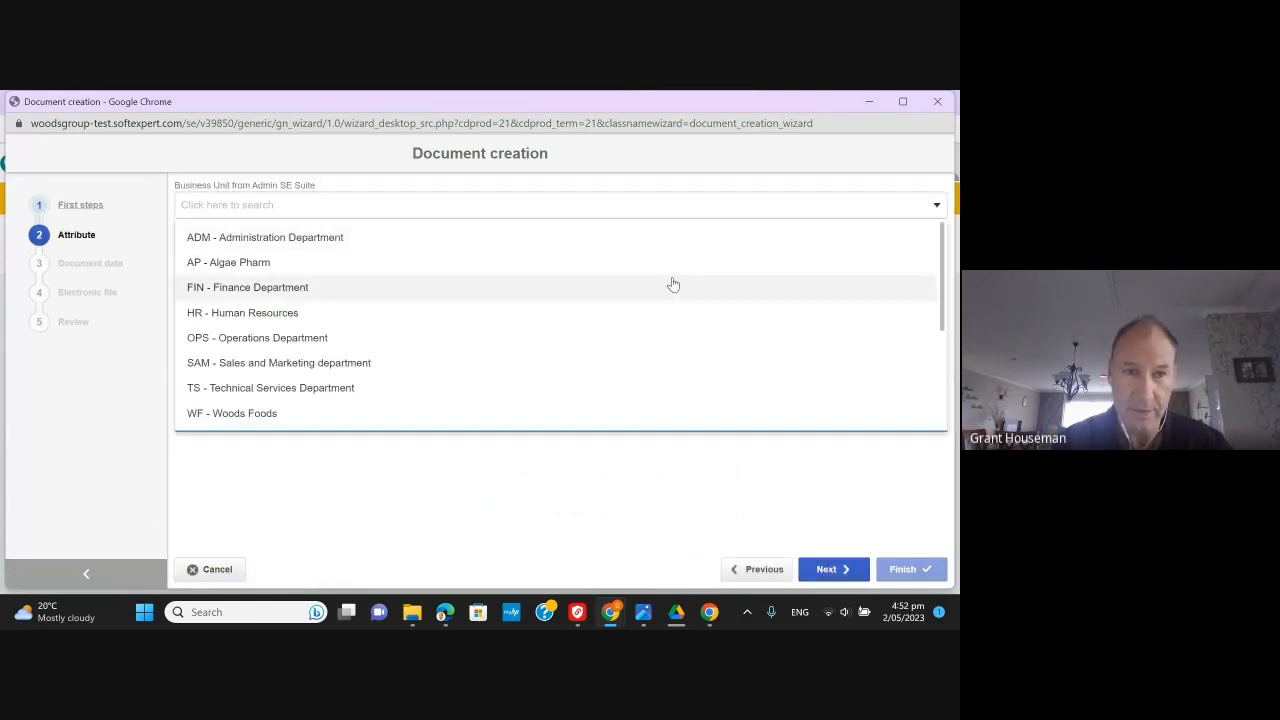
left_click(334, 265)
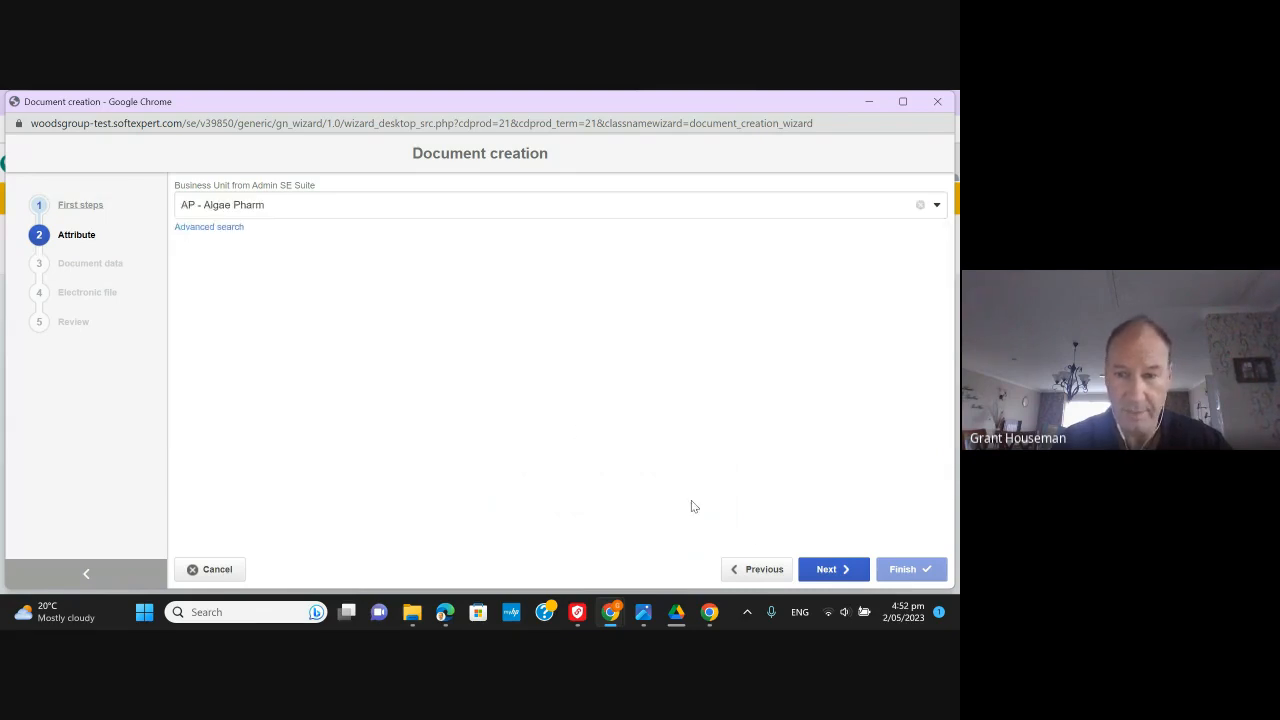
left_click(818, 573)
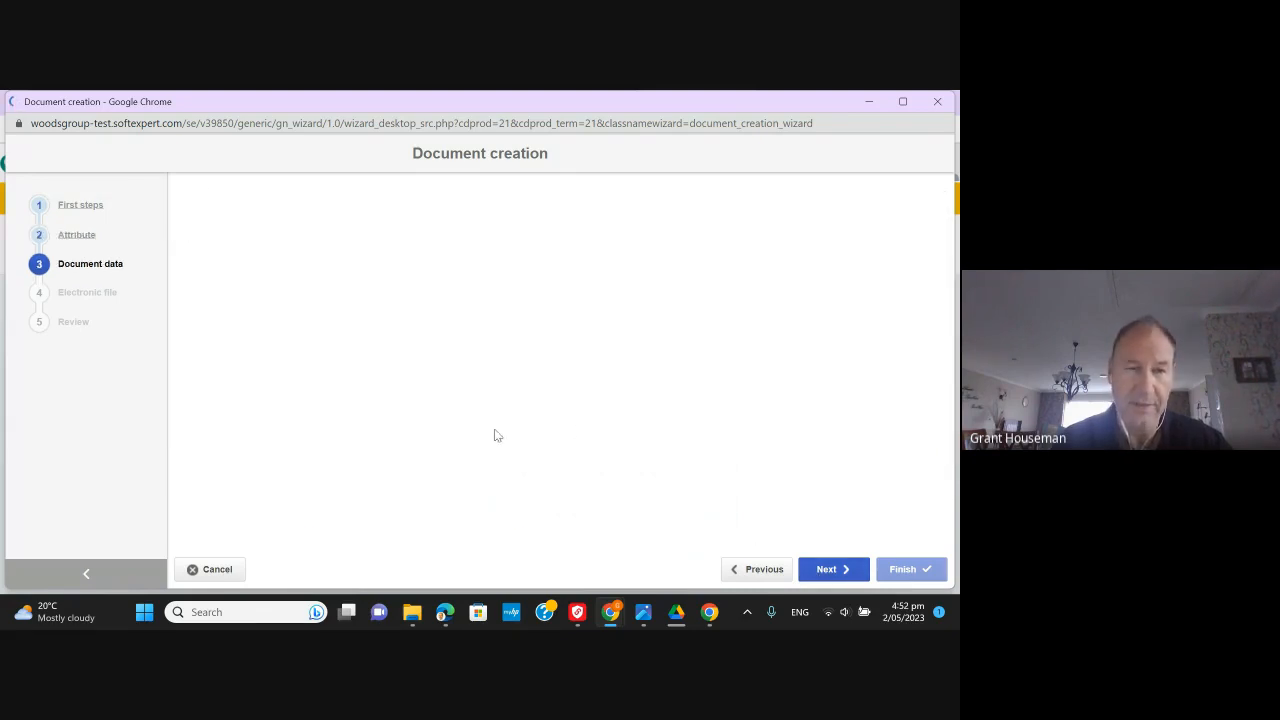
- Generate ID APSOPPR001, title the document 'Test for Grant', and proceed to Participants
left_click(912, 215)
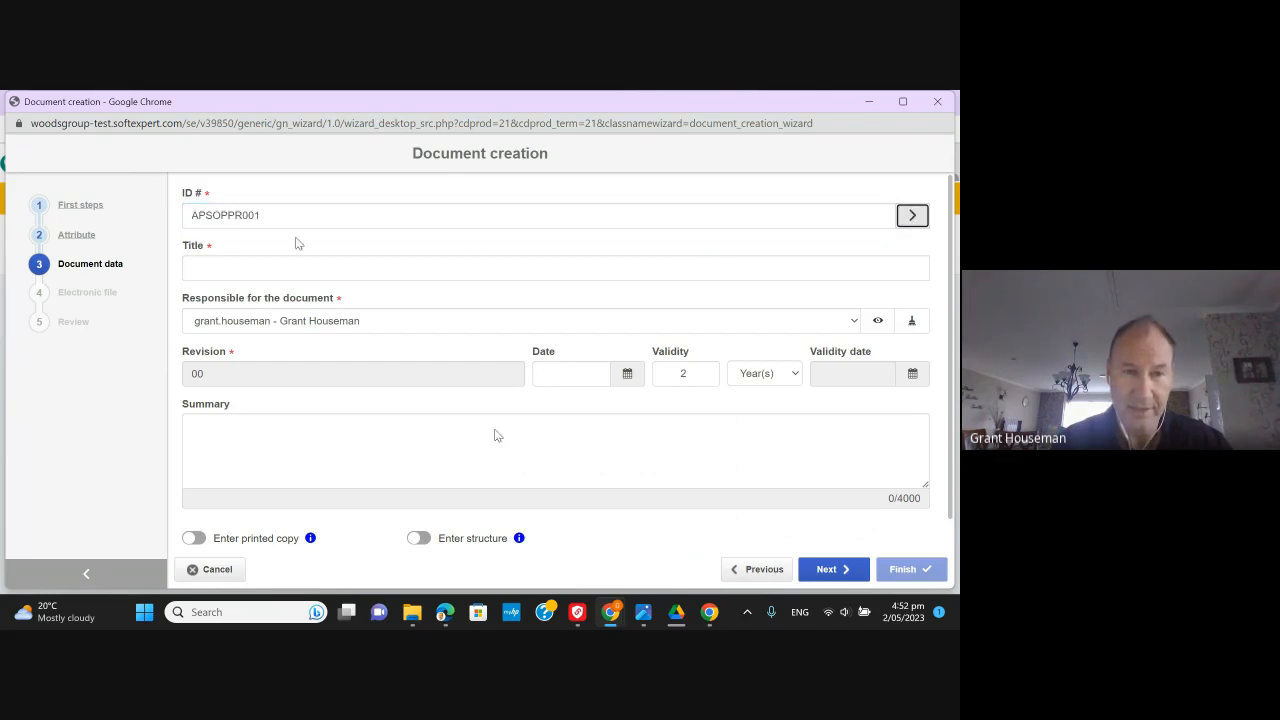
left_click(253, 263)
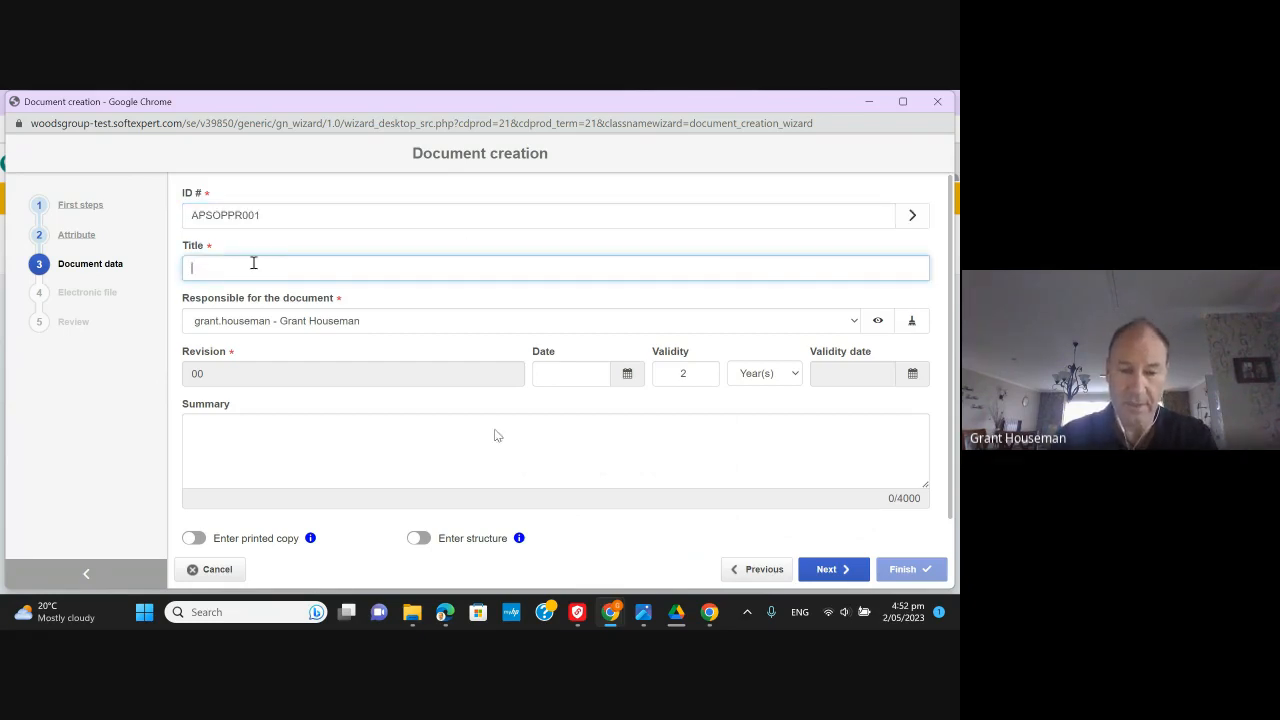
type("Test for Grant")
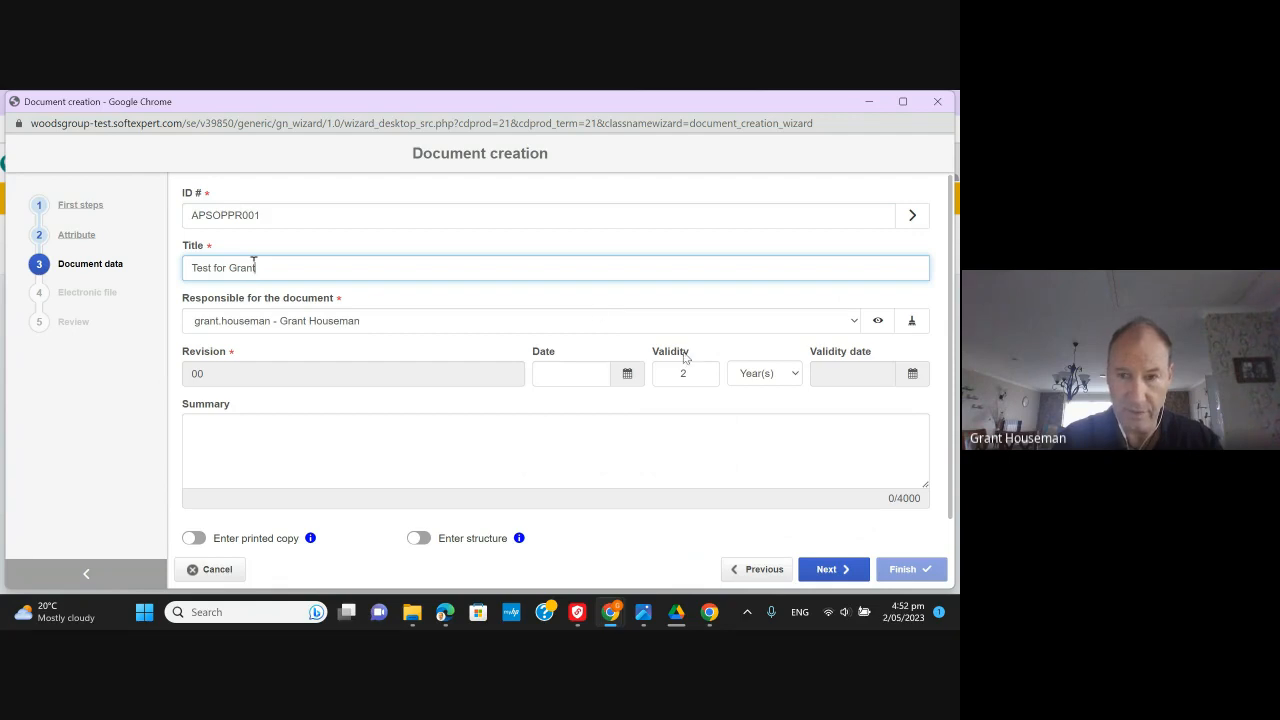
left_click(834, 569)
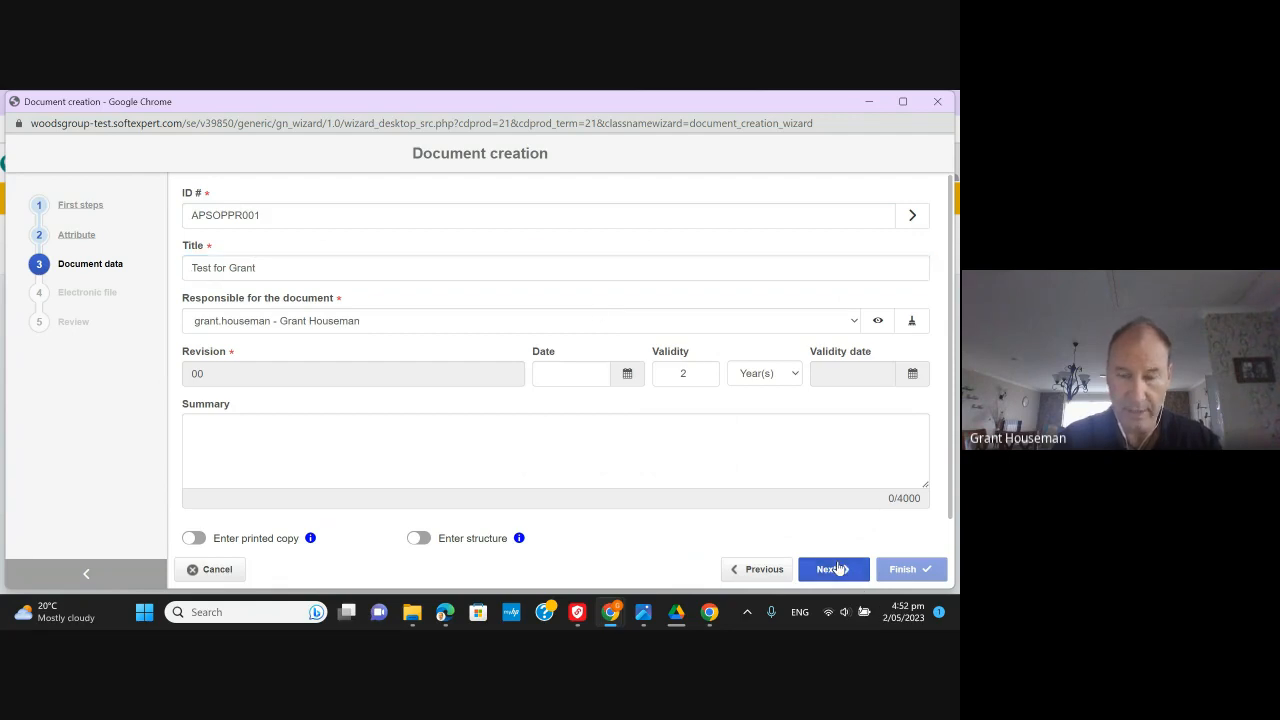
left_click(552, 220)
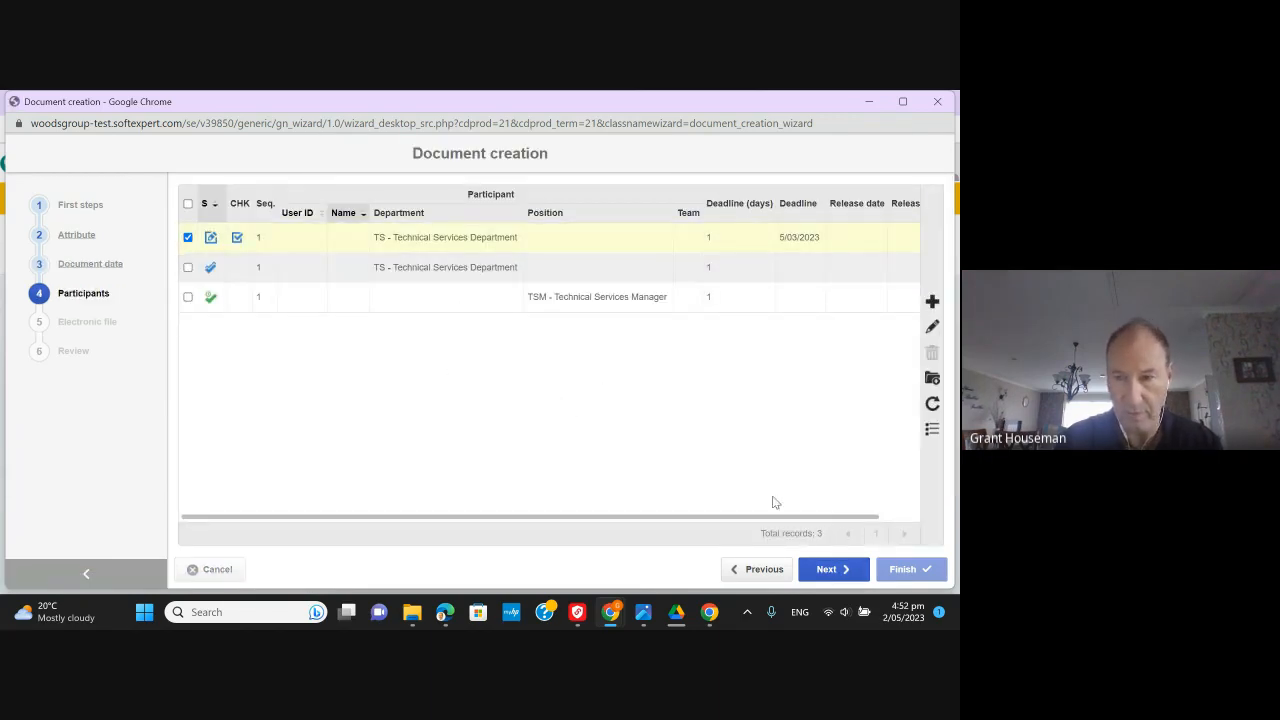
- Go to the Electronic file step and browse the computer for a file to upload
left_click(836, 573)
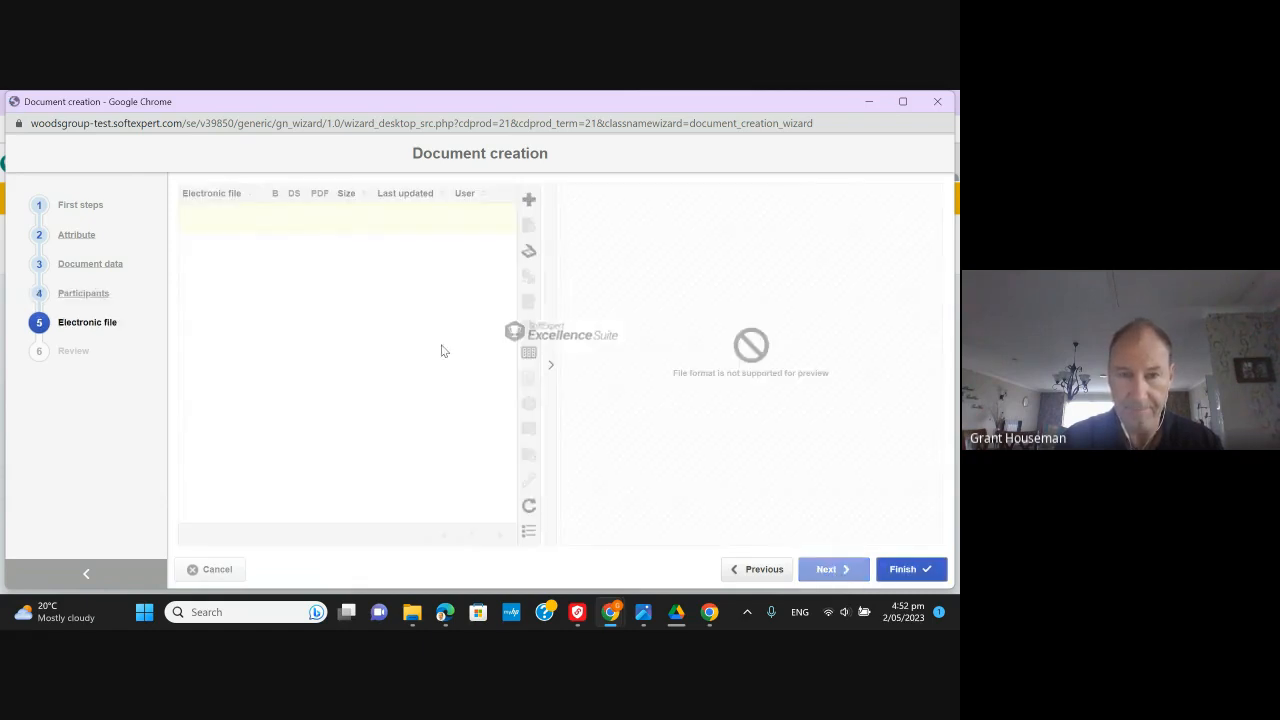
left_click(529, 200)
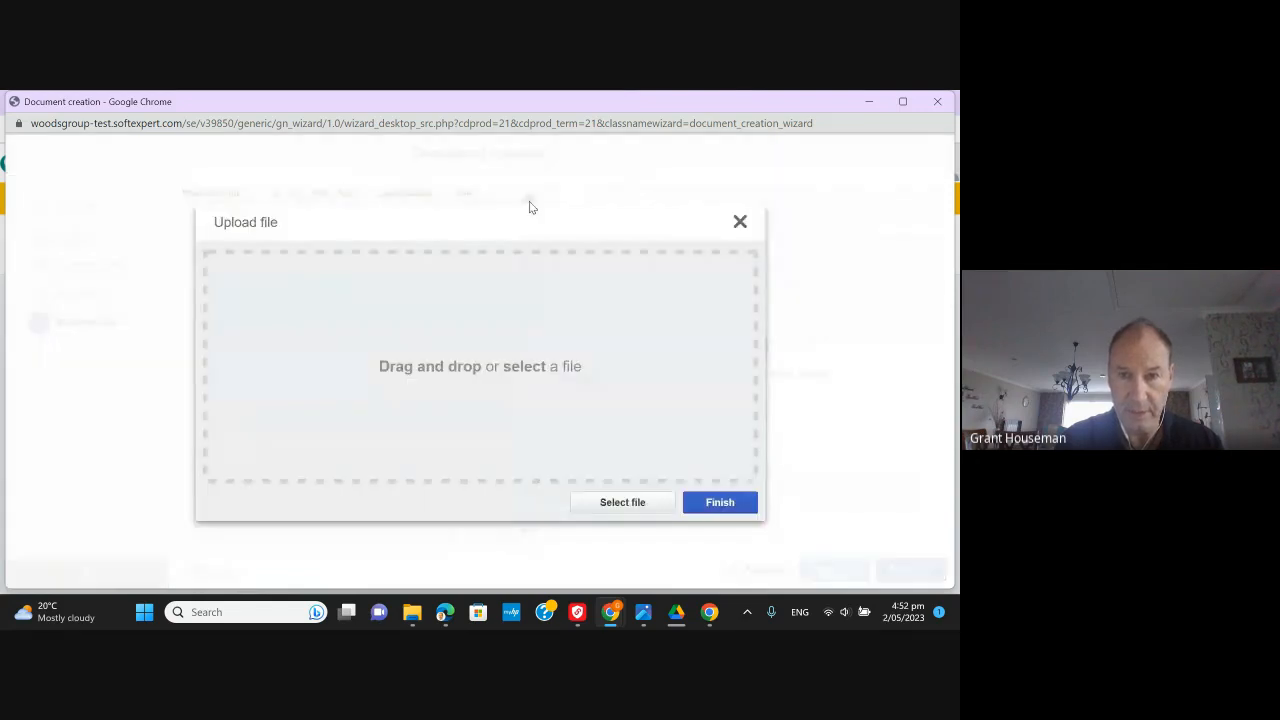
left_click(604, 503)
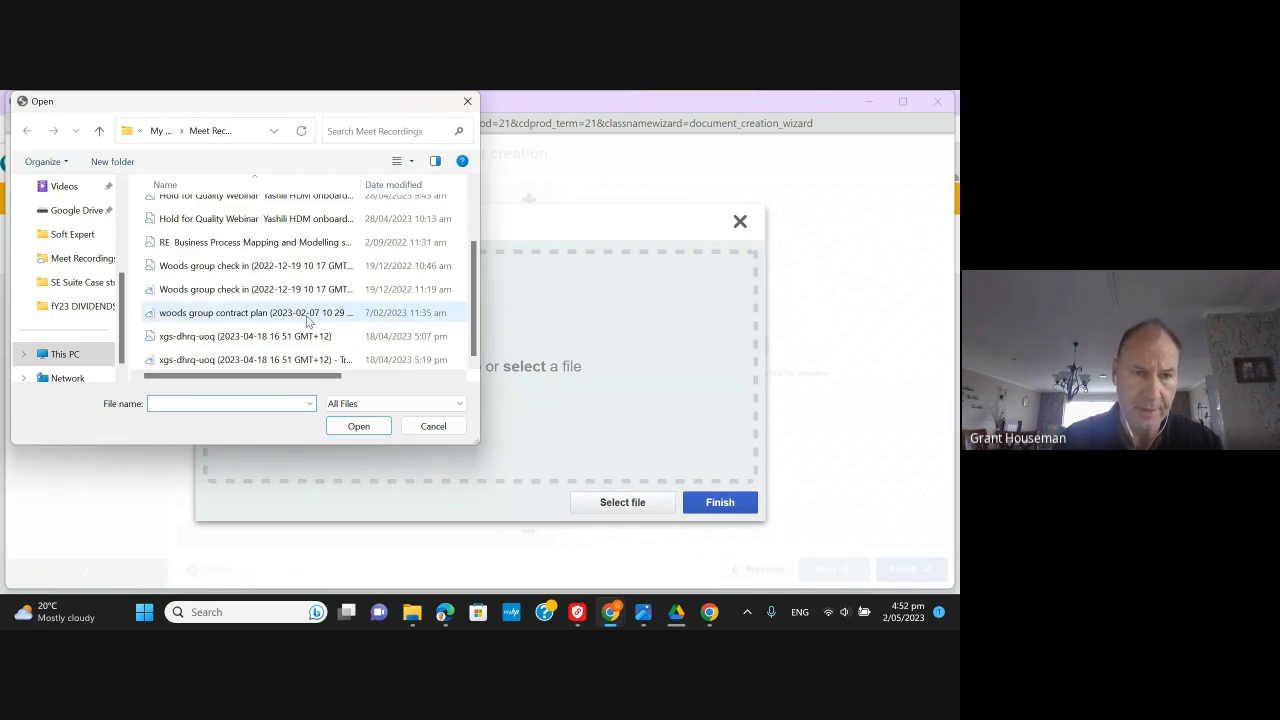
- Navigate to Google Drive > My Drive > Soft Expert > WoodsGroup in the Open dialog
left_click(74, 218)
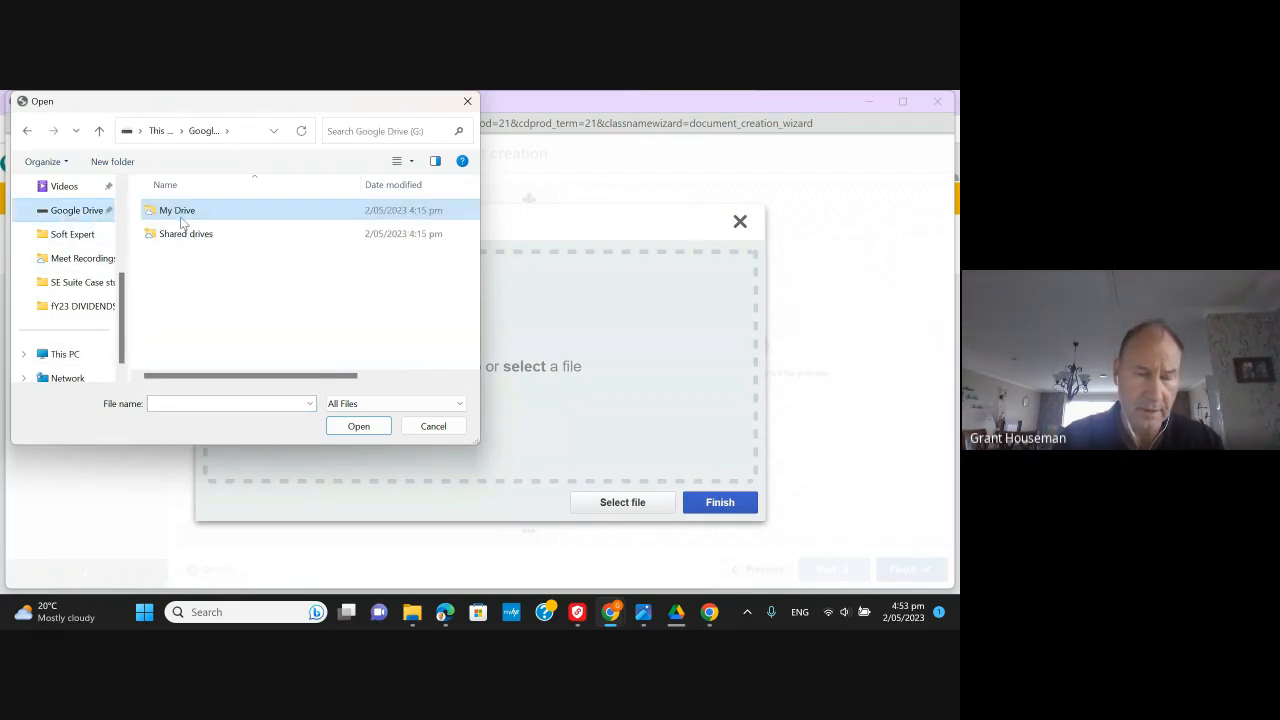
double_click(184, 217)
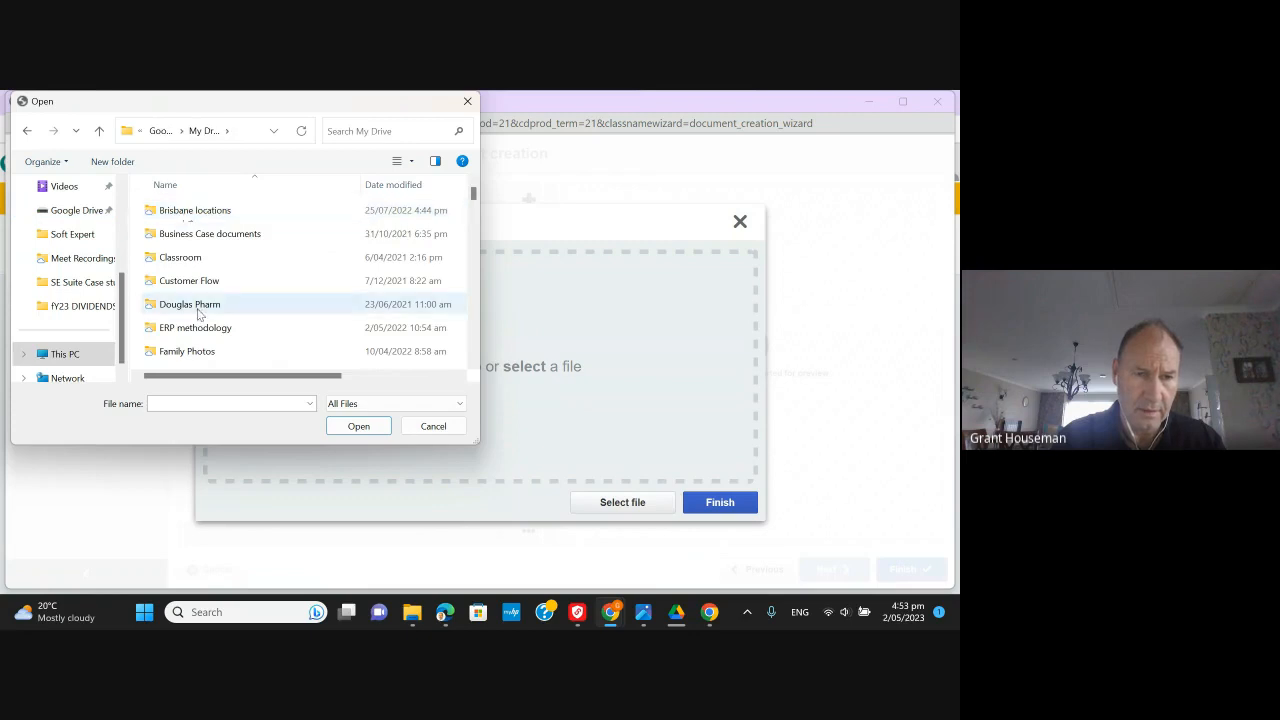
scroll(199, 314, "down", 5)
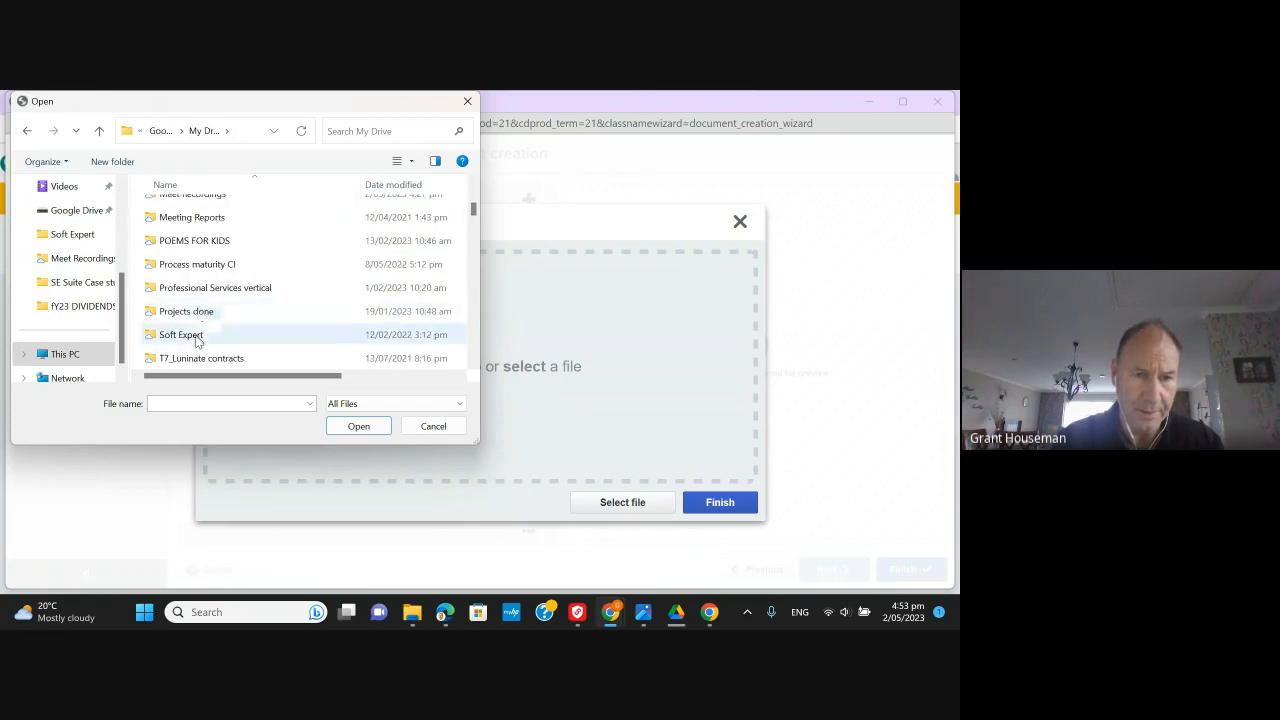
double_click(200, 335)
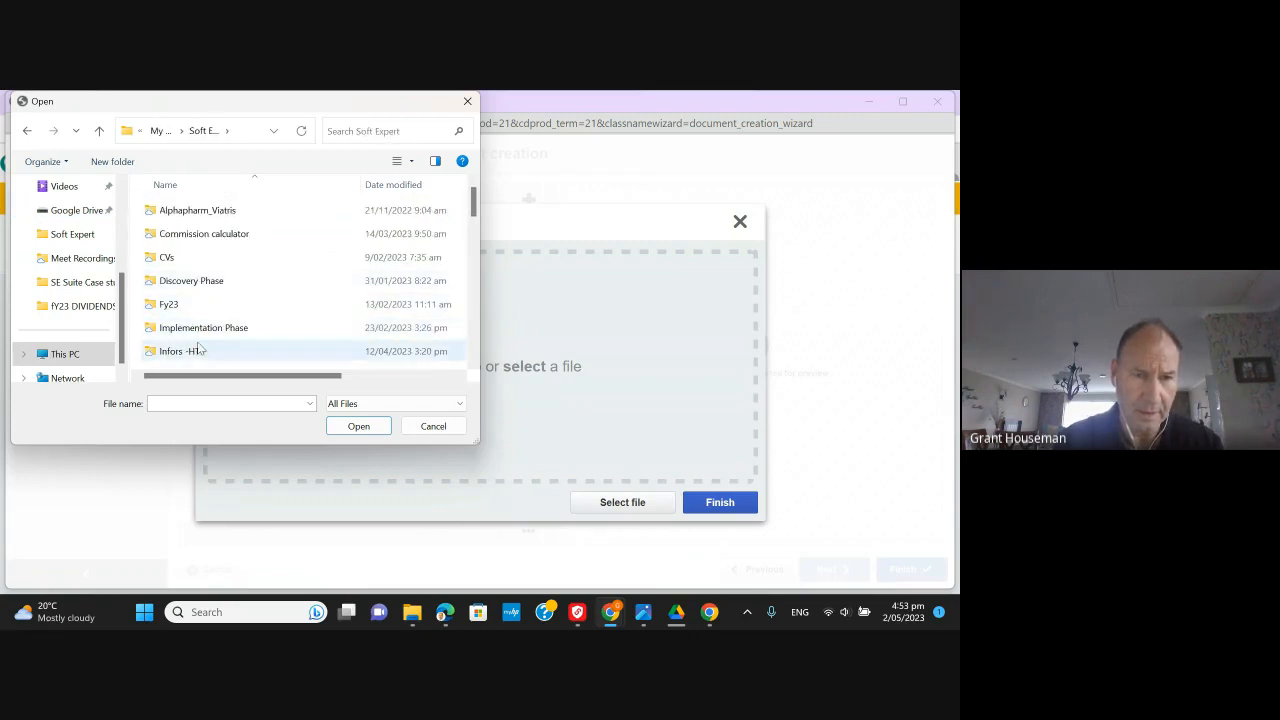
scroll(194, 346, "down", 1)
scroll(199, 347, "down", 2)
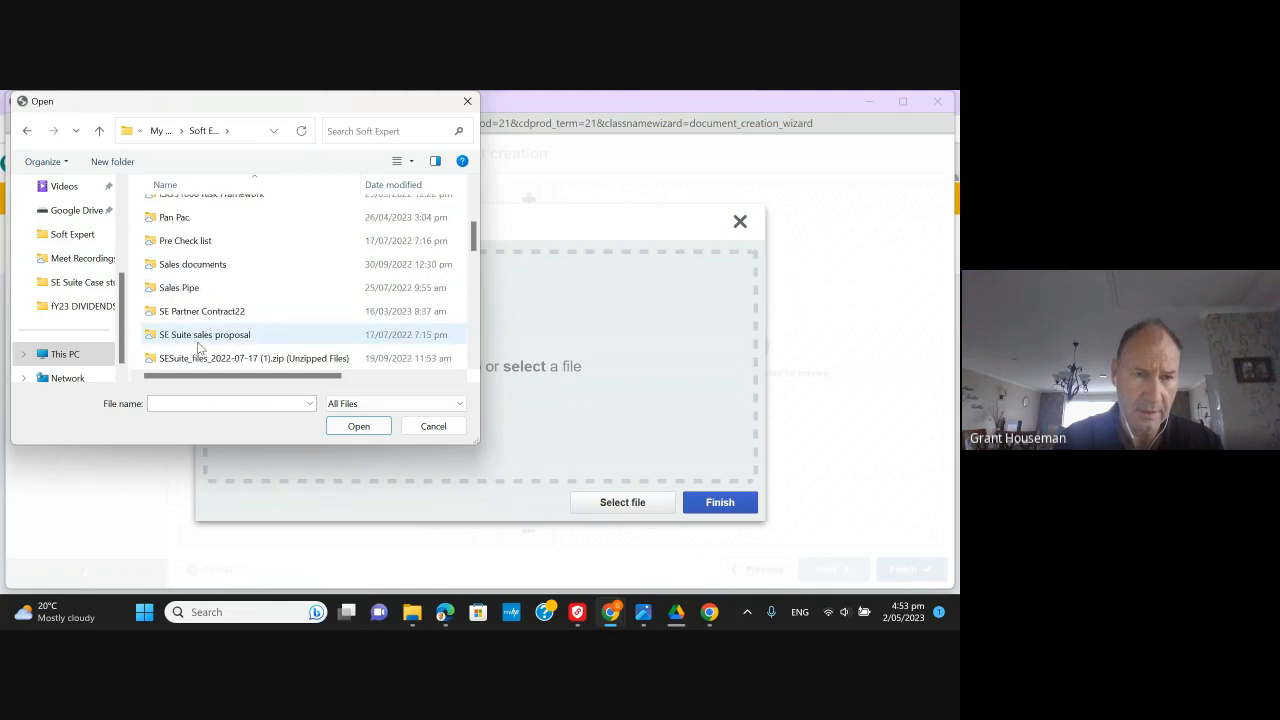
scroll(199, 347, "down", 1)
double_click(200, 357)
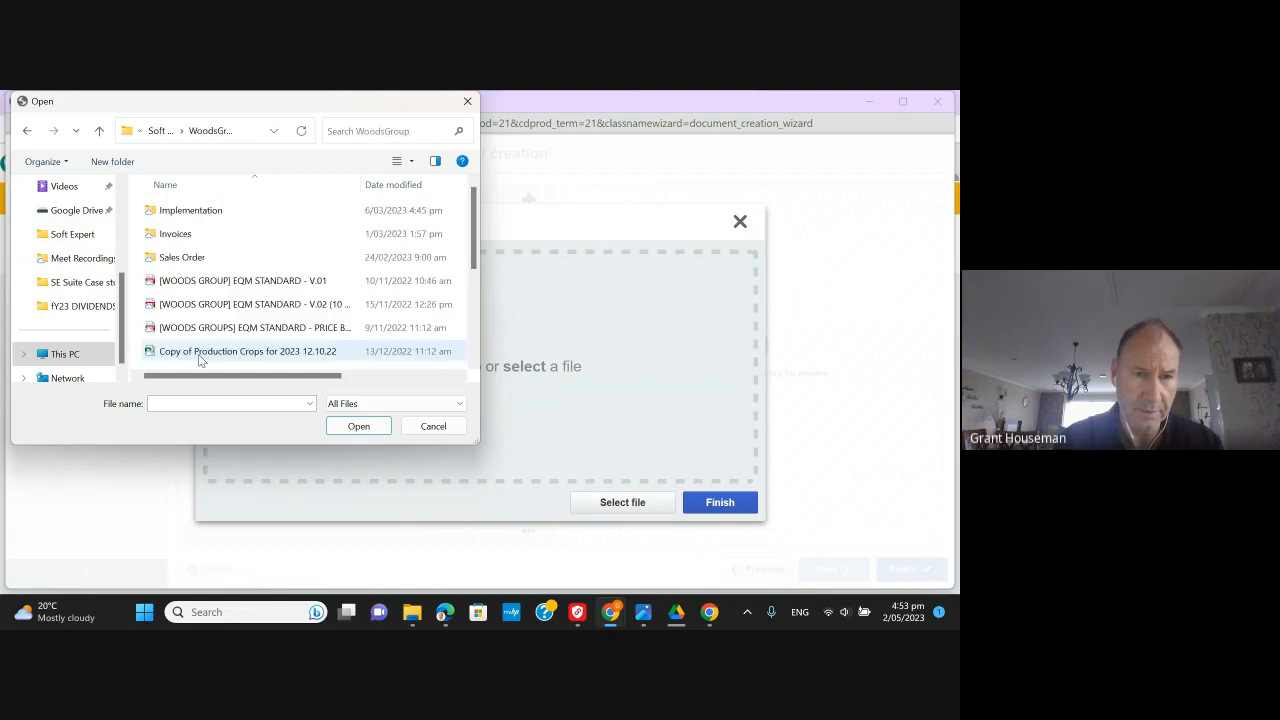
- Select Sales Proposal_WOODSGROUP_FEB23 and load it for upload
scroll(205, 311, "down", 1)
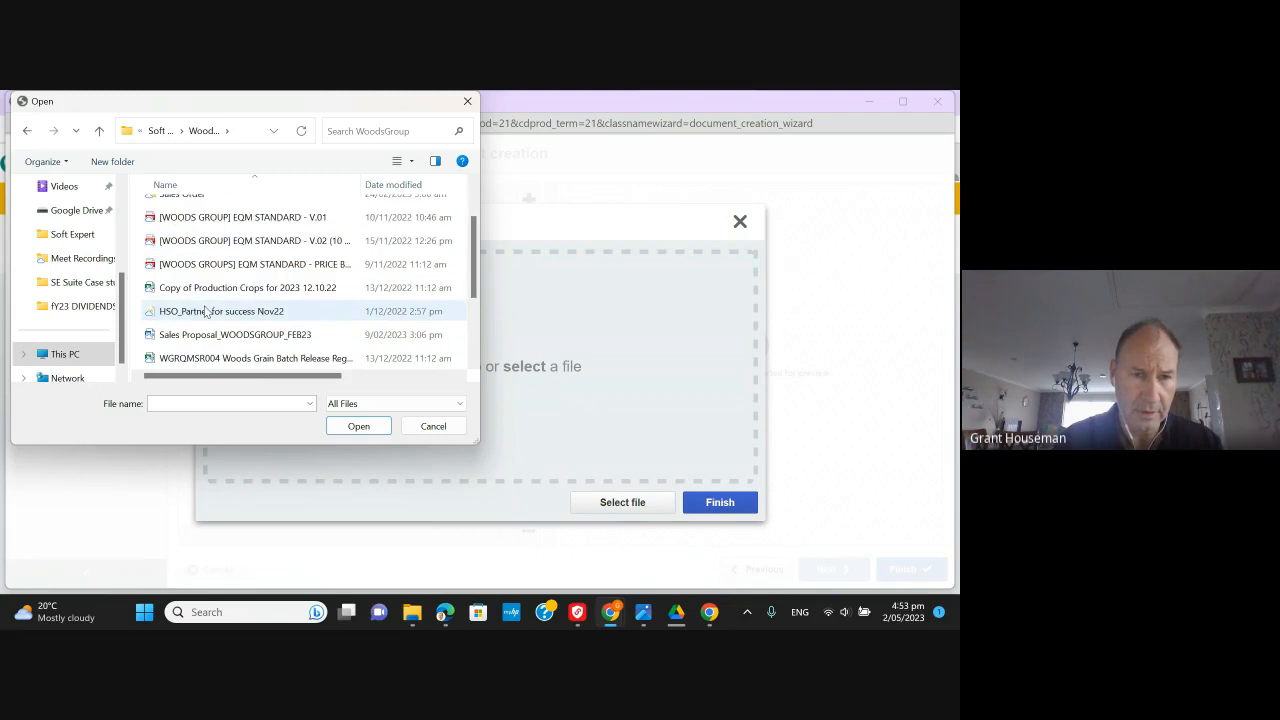
scroll(205, 311, "down", 1)
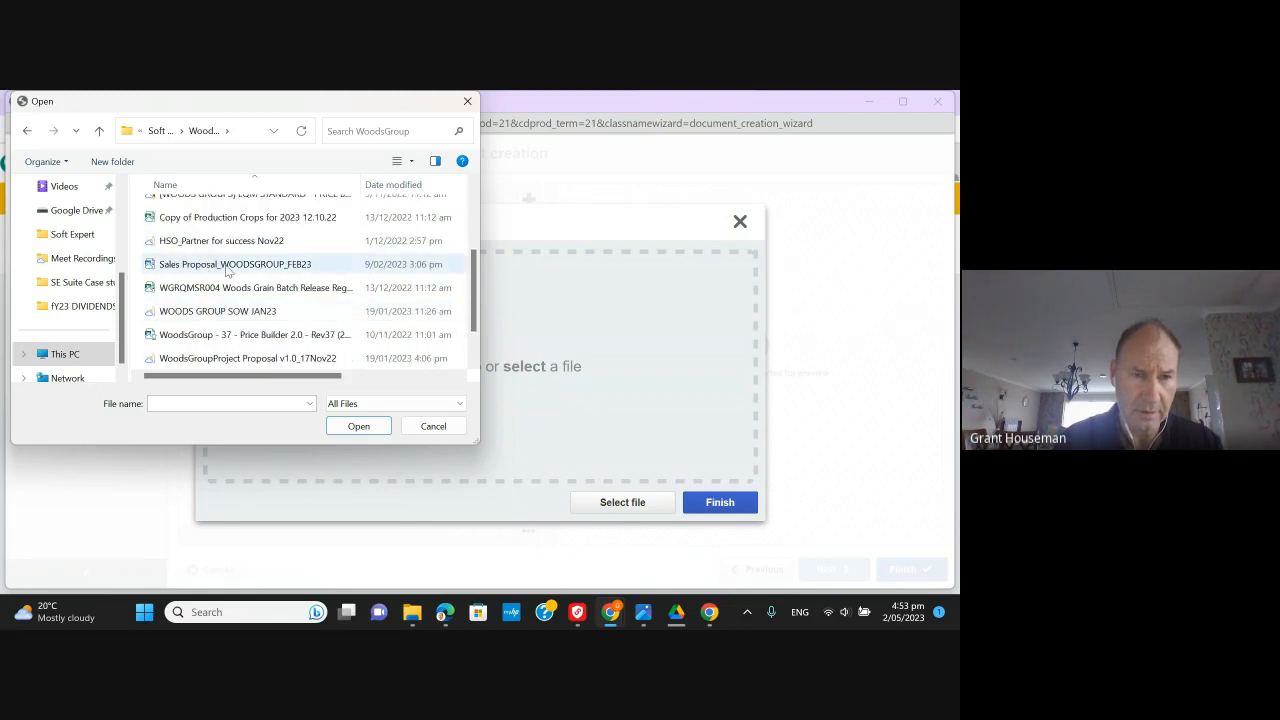
scroll(238, 342, "down", 1)
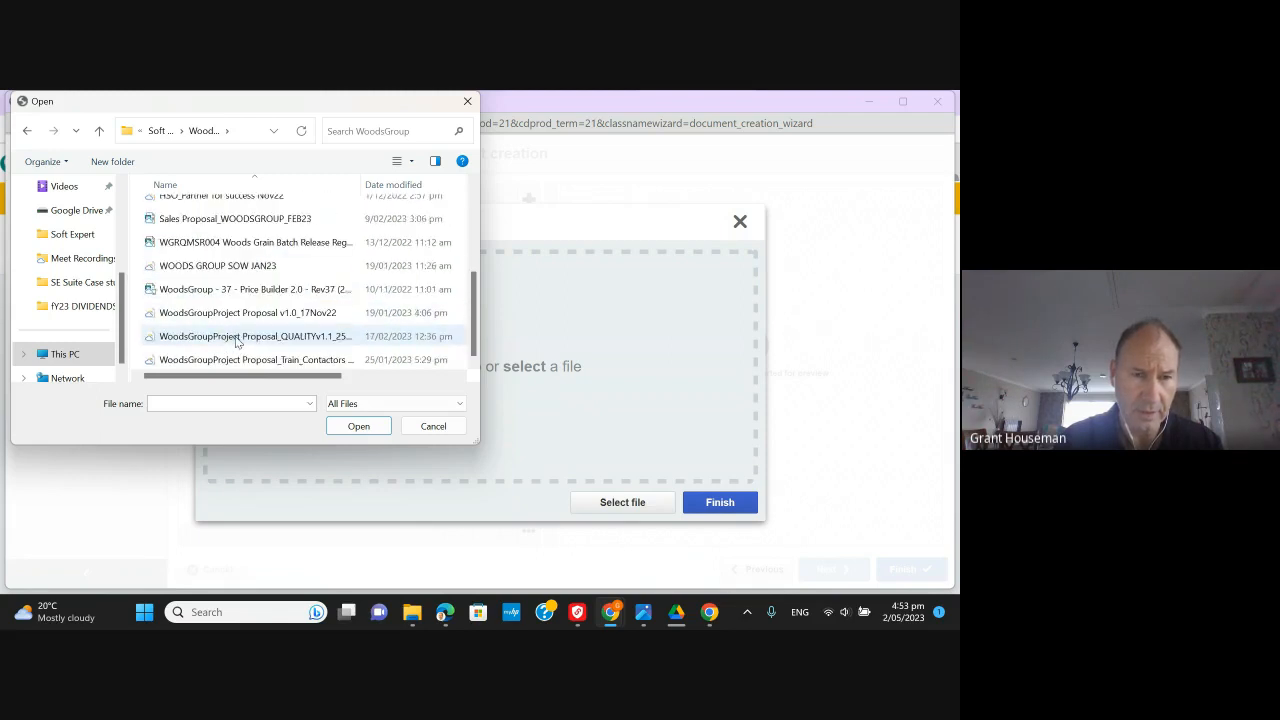
scroll(238, 342, "up", 1)
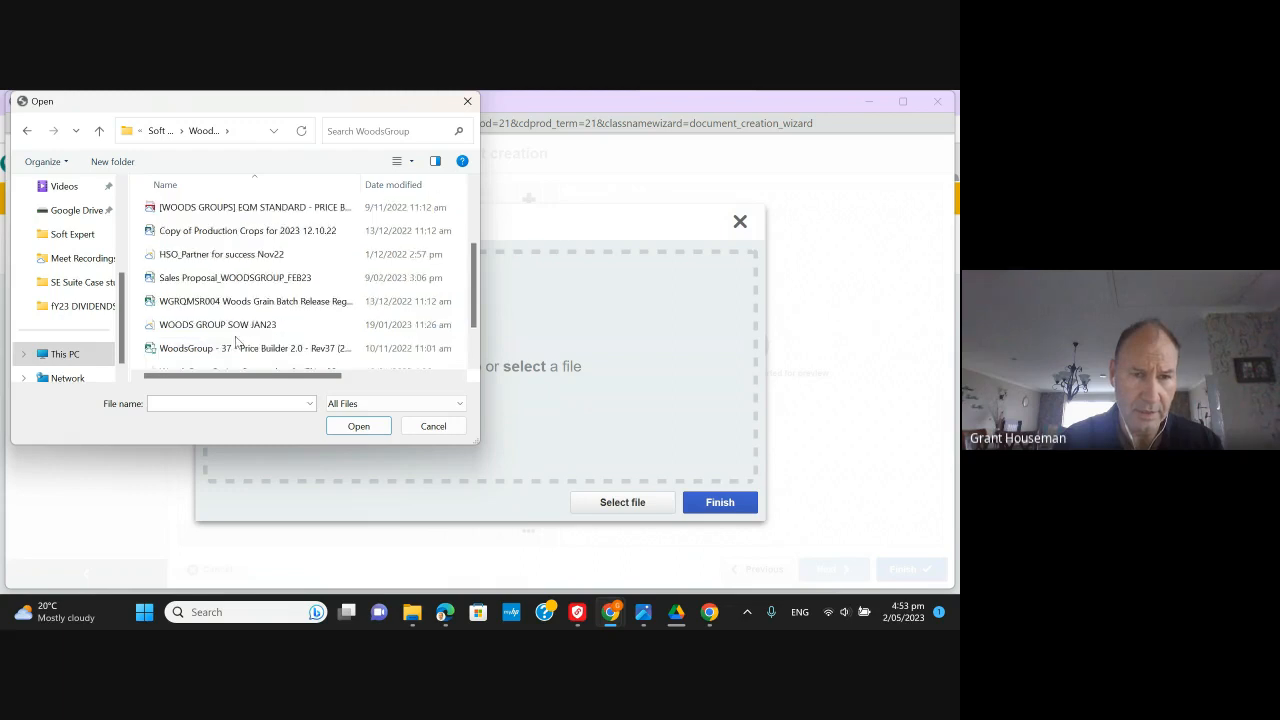
scroll(238, 342, "up", 1)
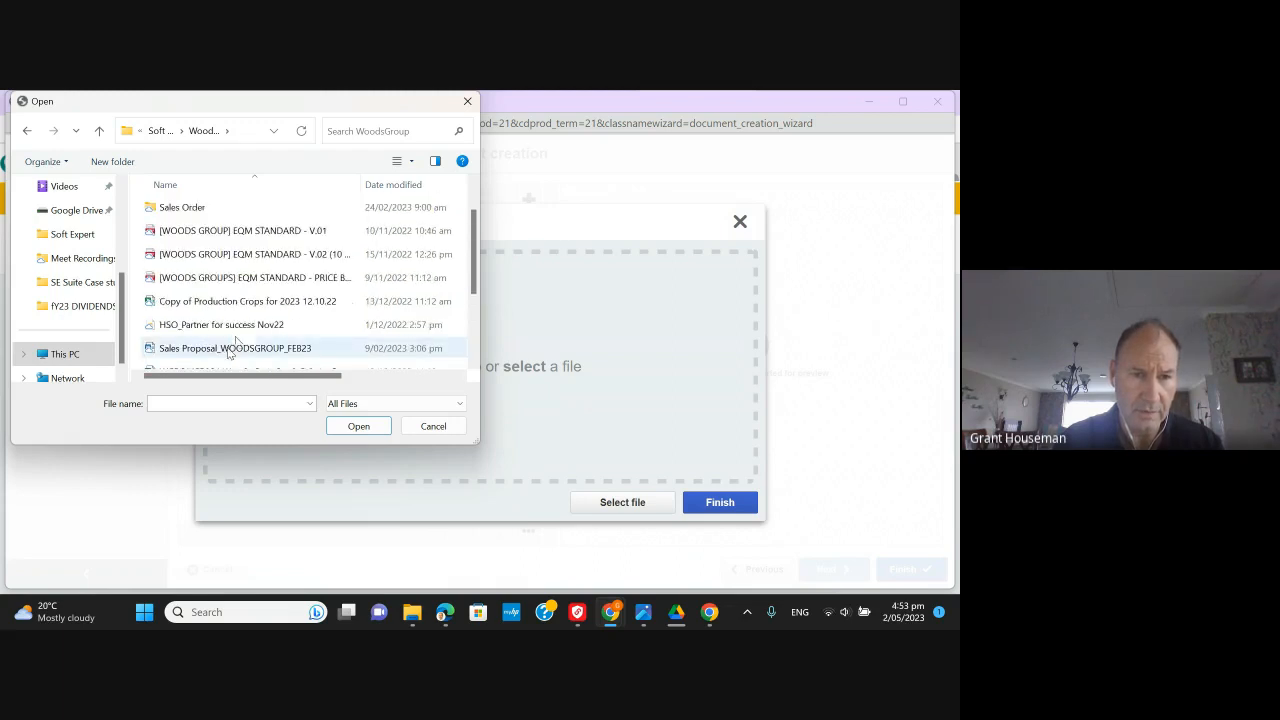
left_click(230, 350)
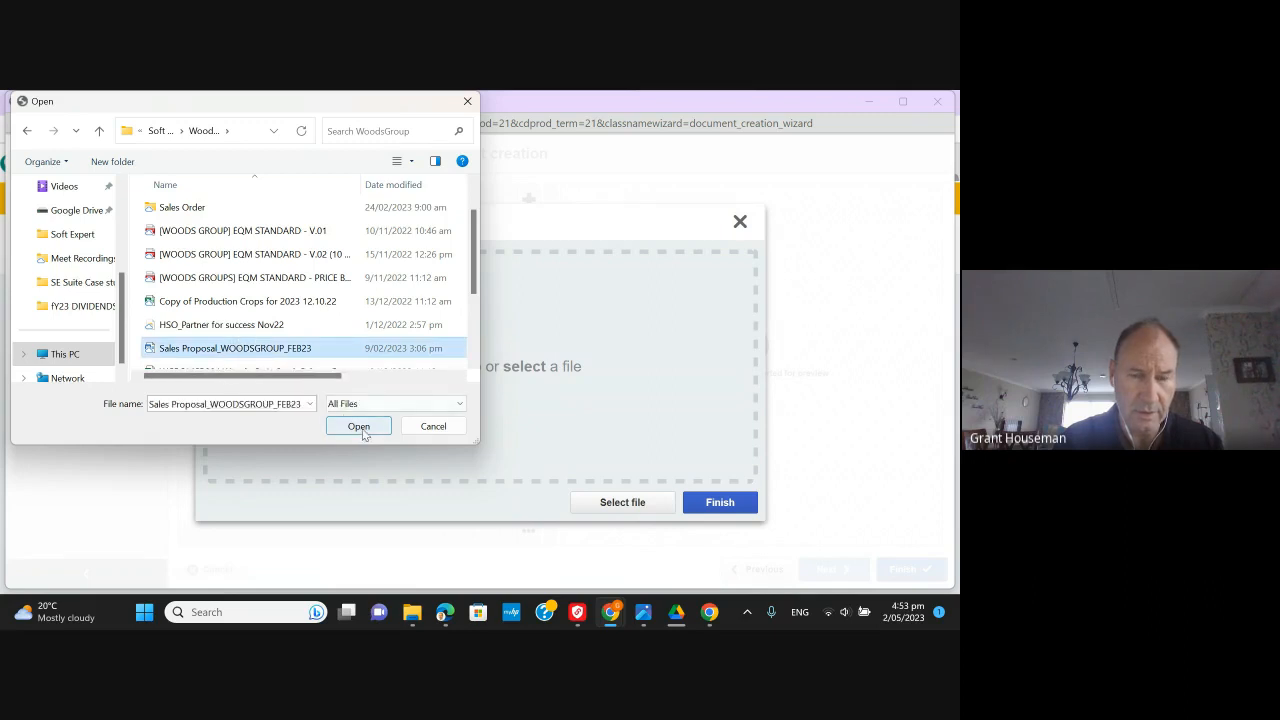
left_click(360, 426)
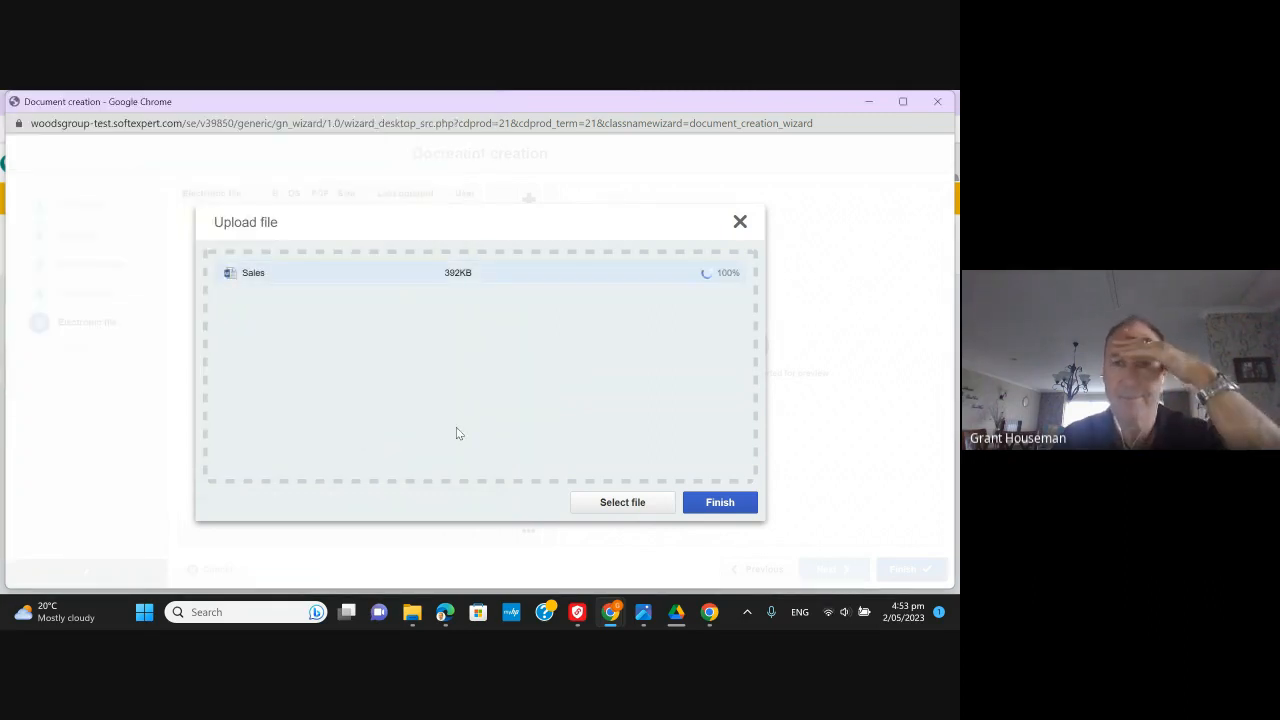
- Confirm the Sales Proposal_WOODSGROUP_FEB23.docx upload, review the preview, and finish creating the document
left_click(725, 508)
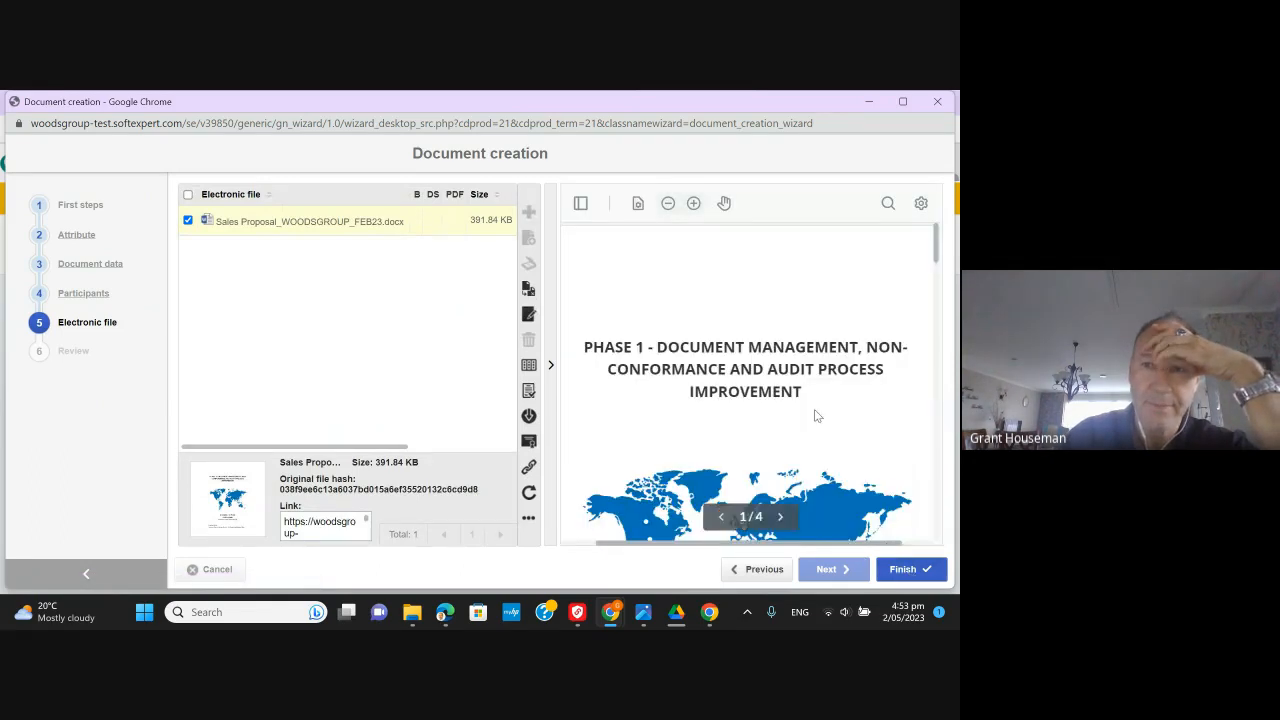
scroll(816, 416, "down", 3)
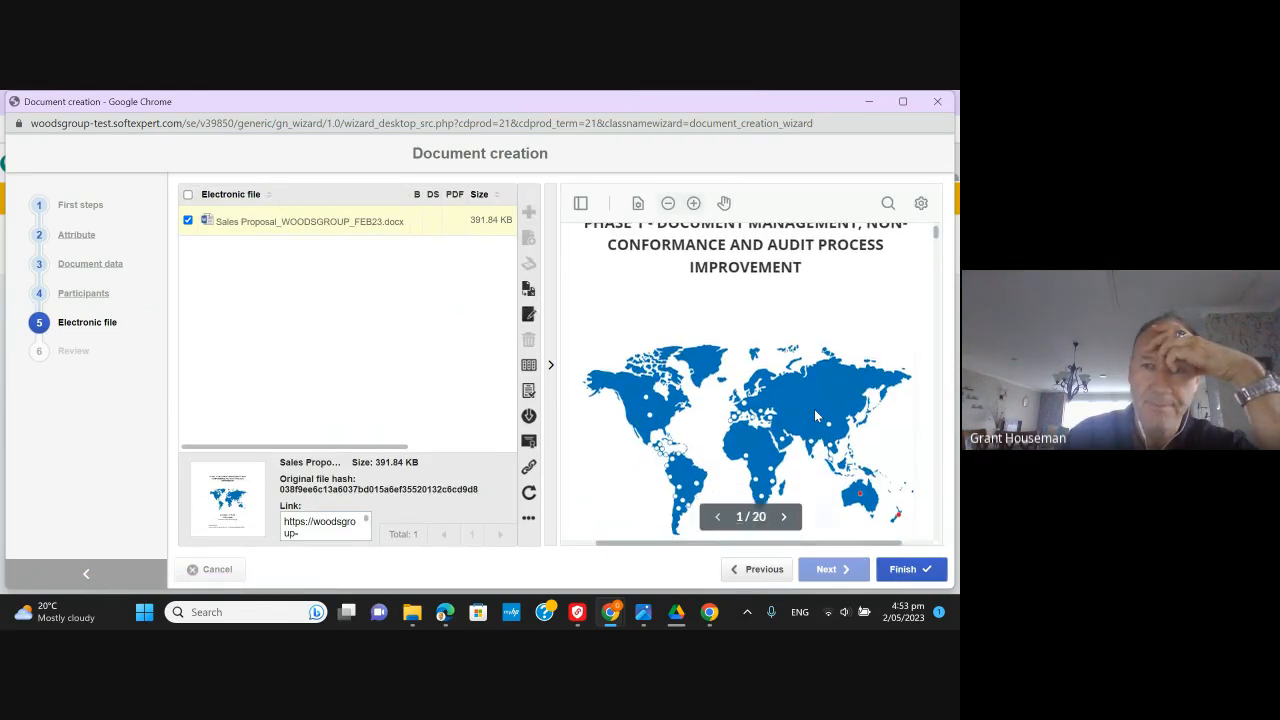
scroll(816, 416, "down", 2)
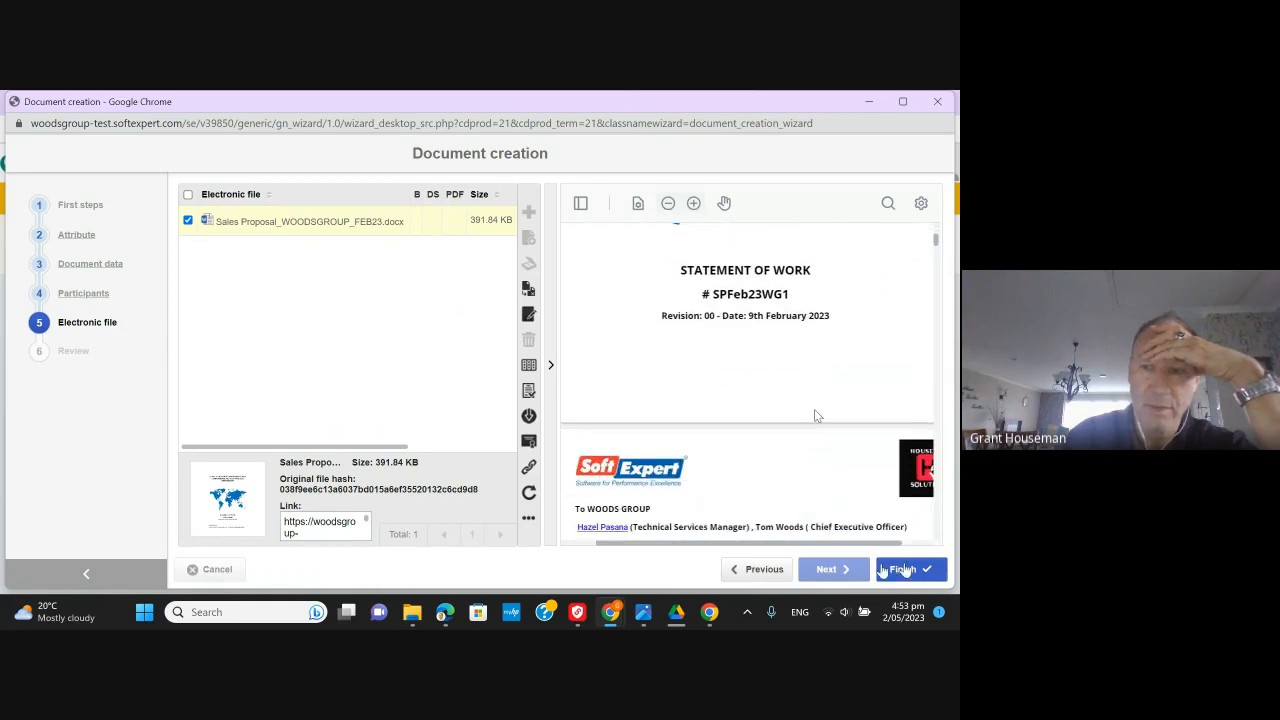
left_click(905, 569)
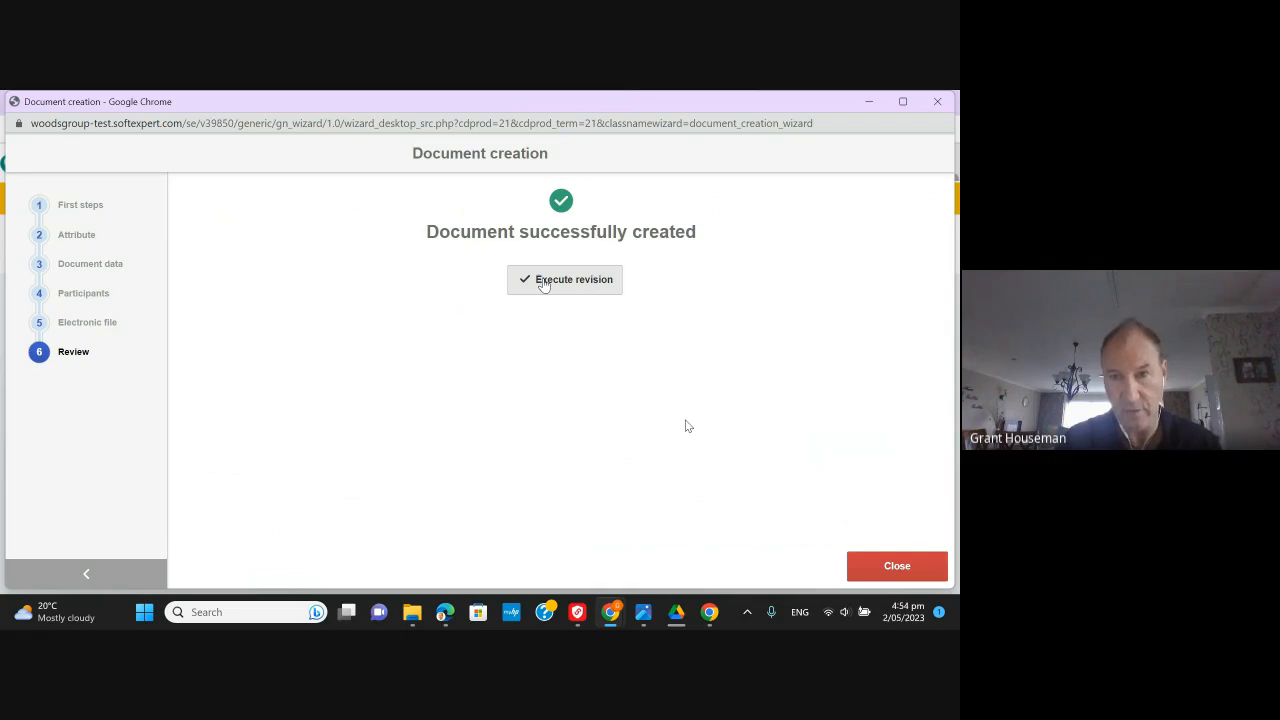
- Execute a revision of the newly created document APSOPPR001
left_click(545, 281)
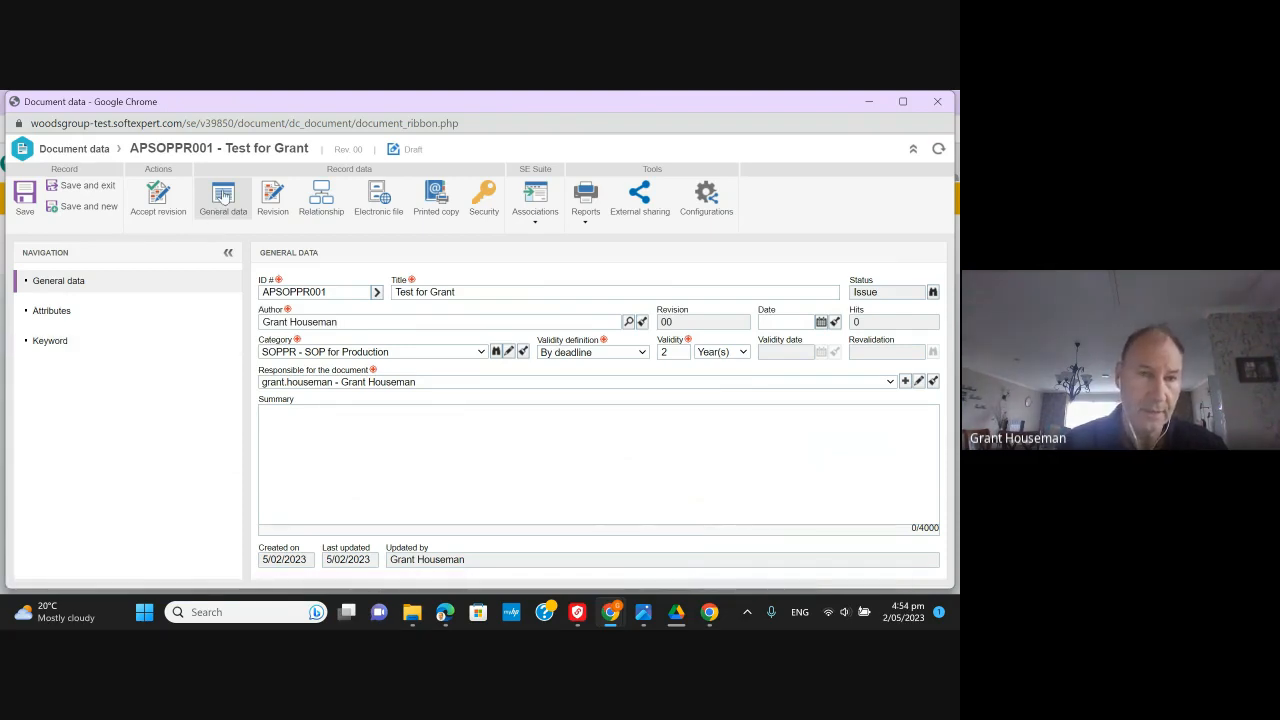
- Show the revision details of APSOPPR001 and add a new blank change entry
left_click(277, 199)
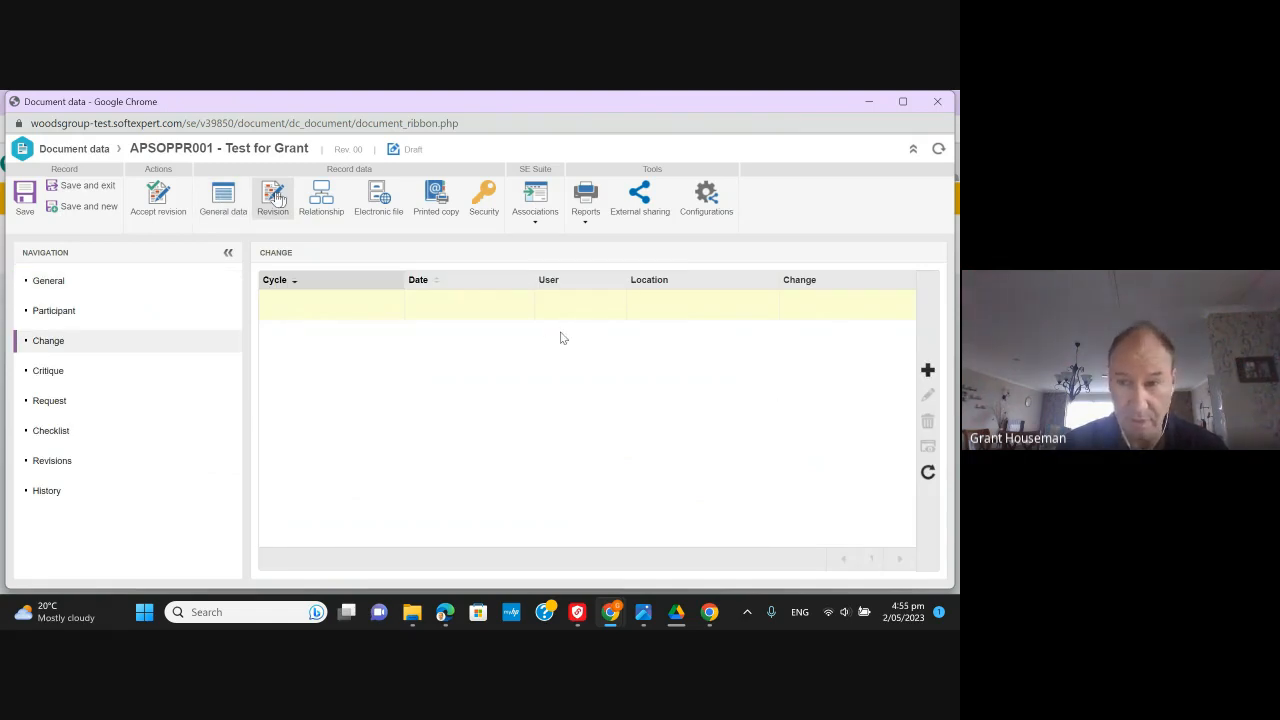
left_click(927, 370)
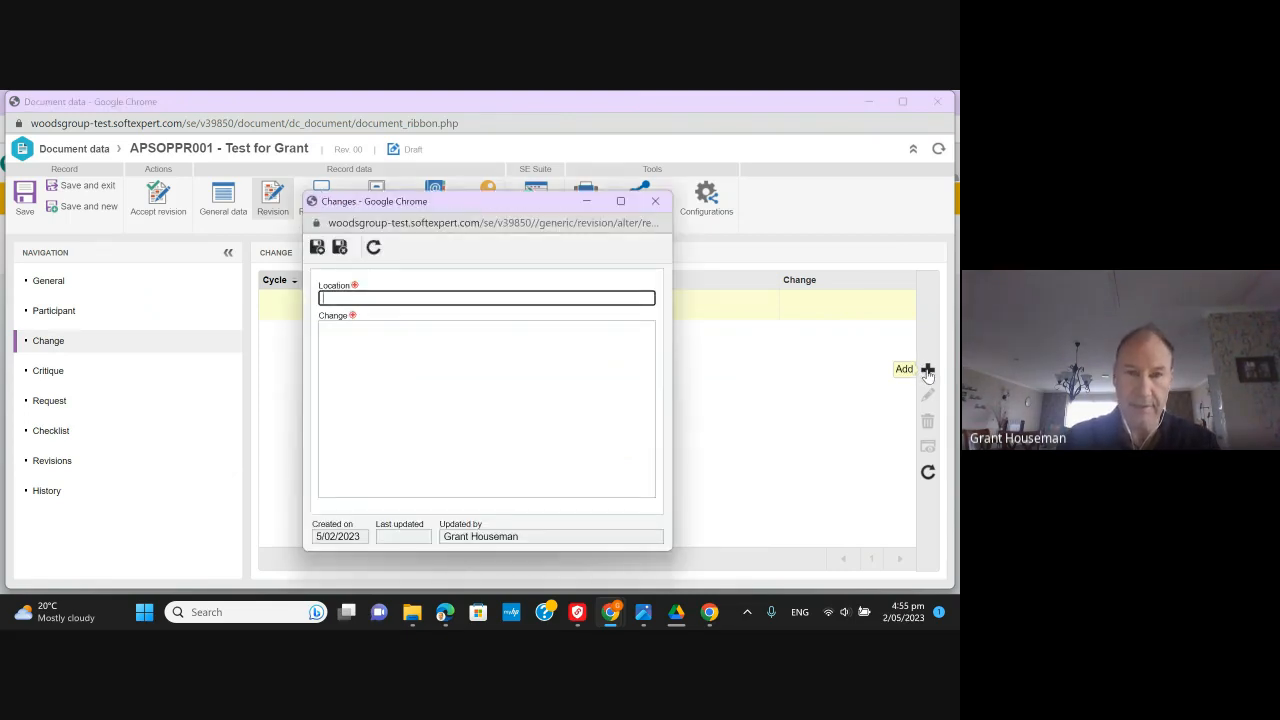
key("alt+Tab")
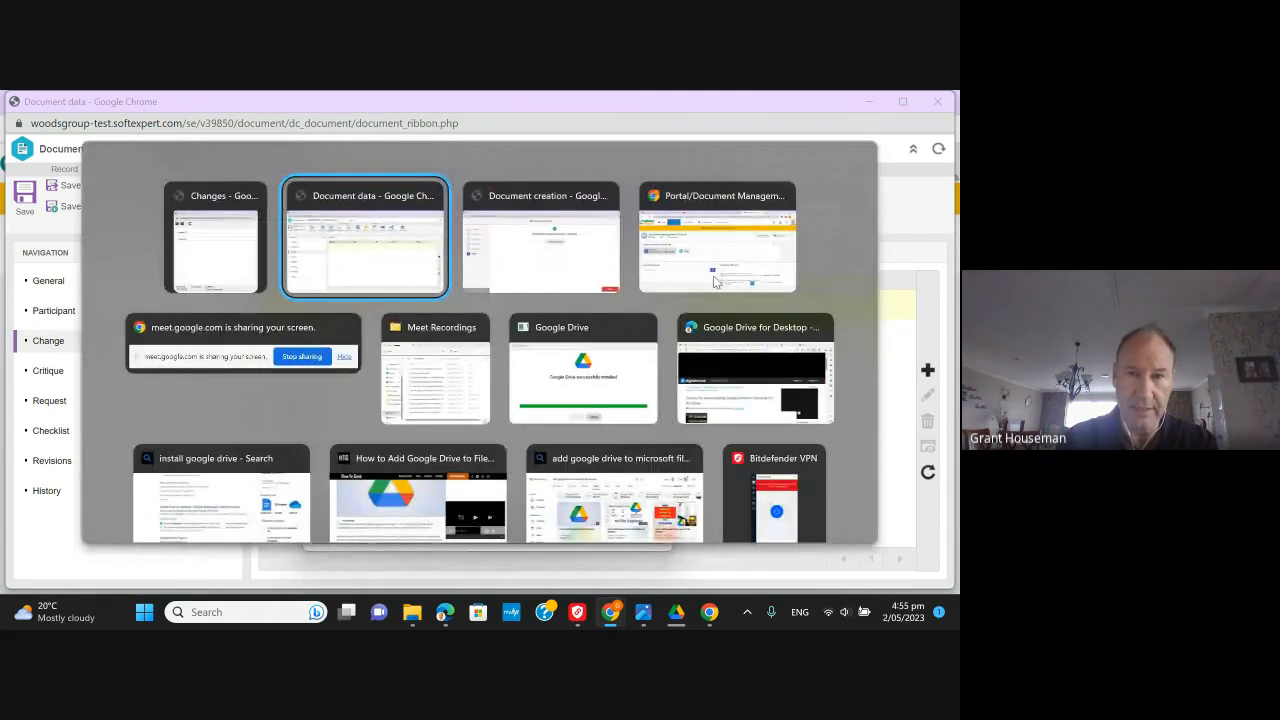
- Bring the Document Management Portal browser window forward and switch to its Google Meet call tab
key("alt+Tab")
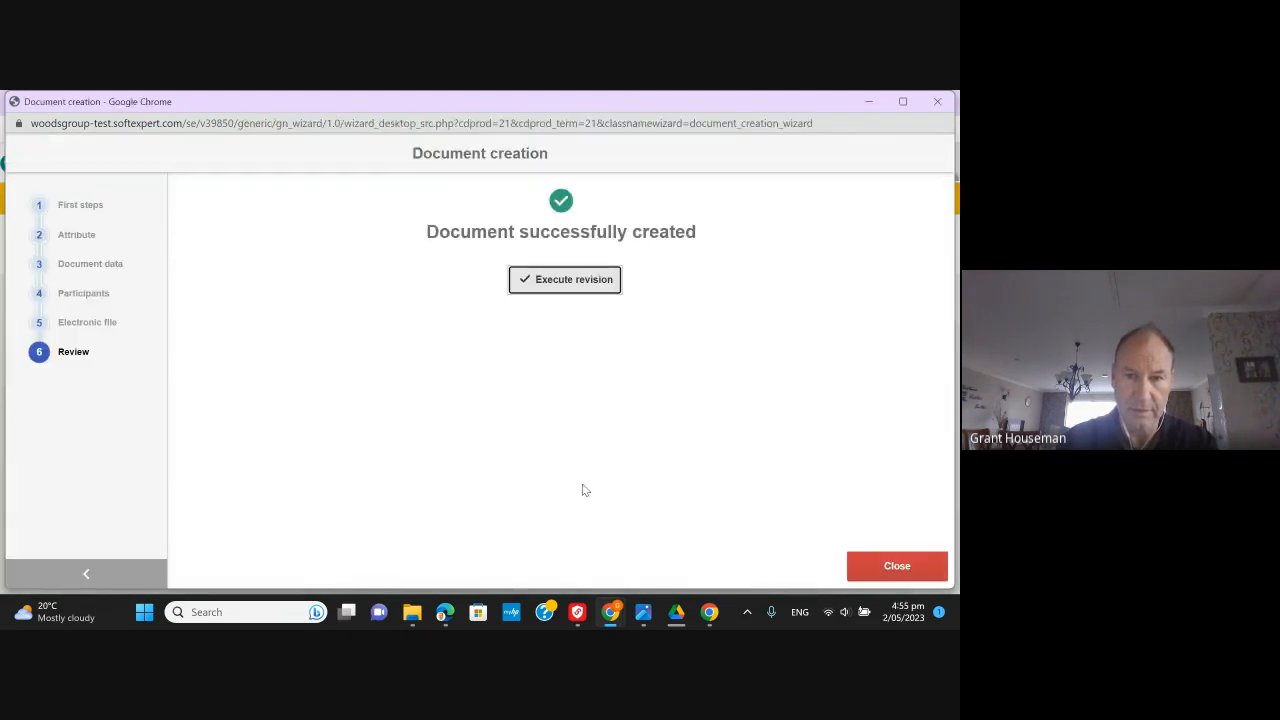
mouse_move(606, 612)
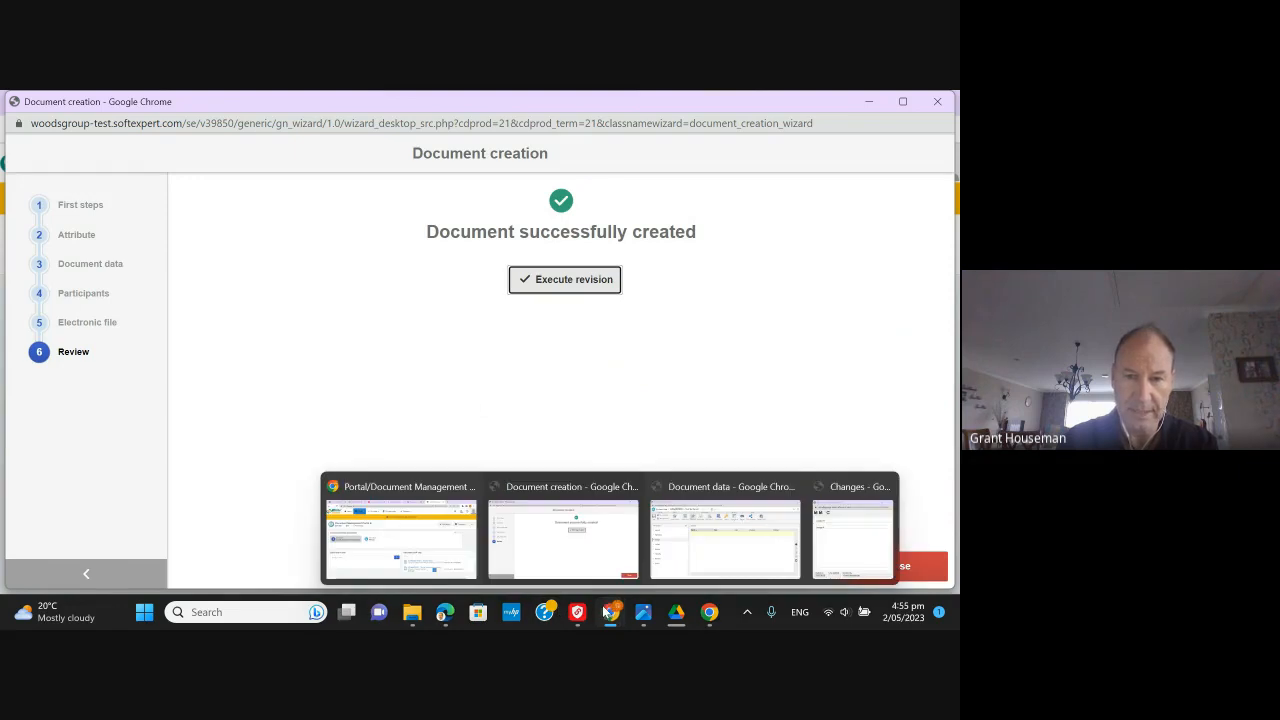
left_click(410, 562)
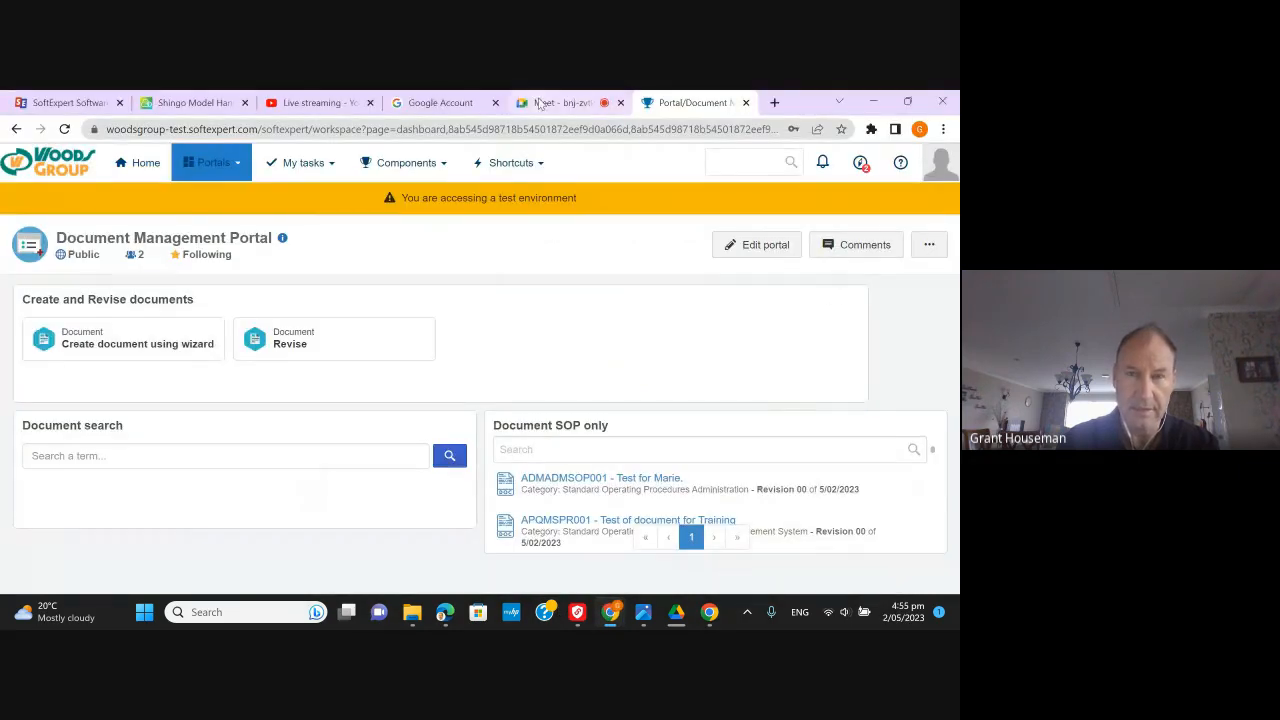
left_click(540, 103)
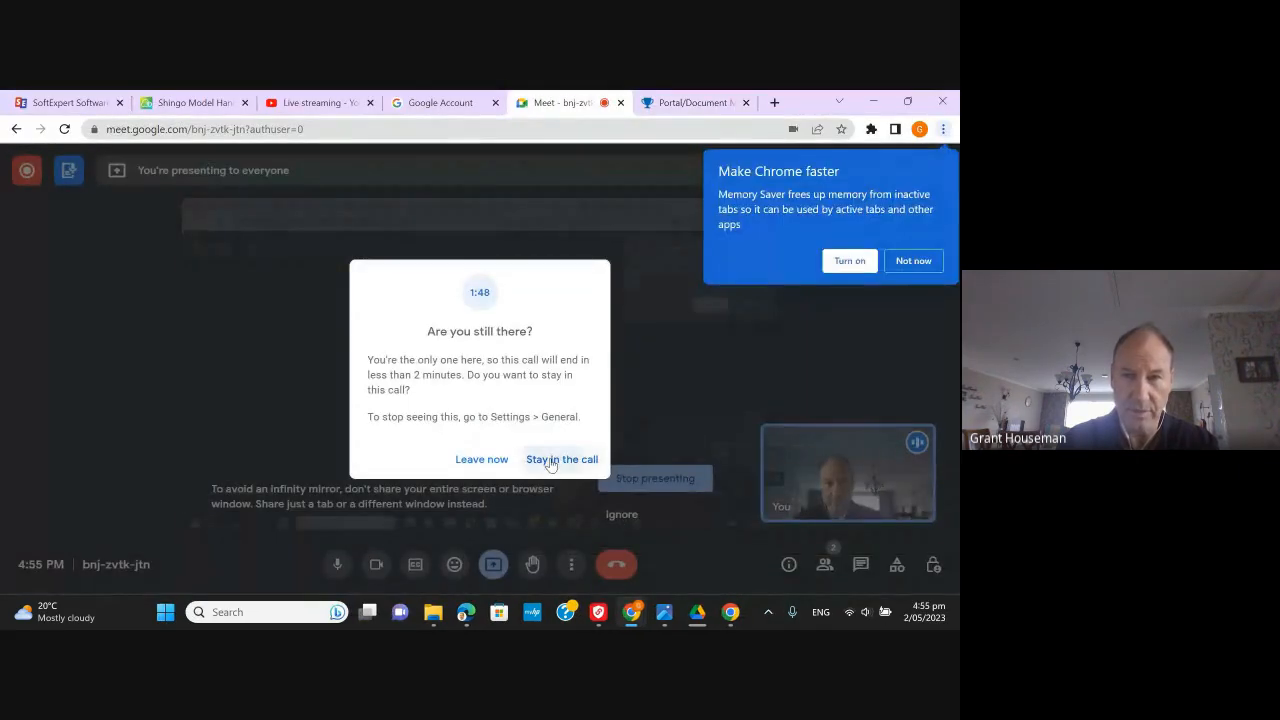
- Keep the Meet call going, dismiss Chrome's speed tip, and return to the Portal tab
left_click(549, 460)
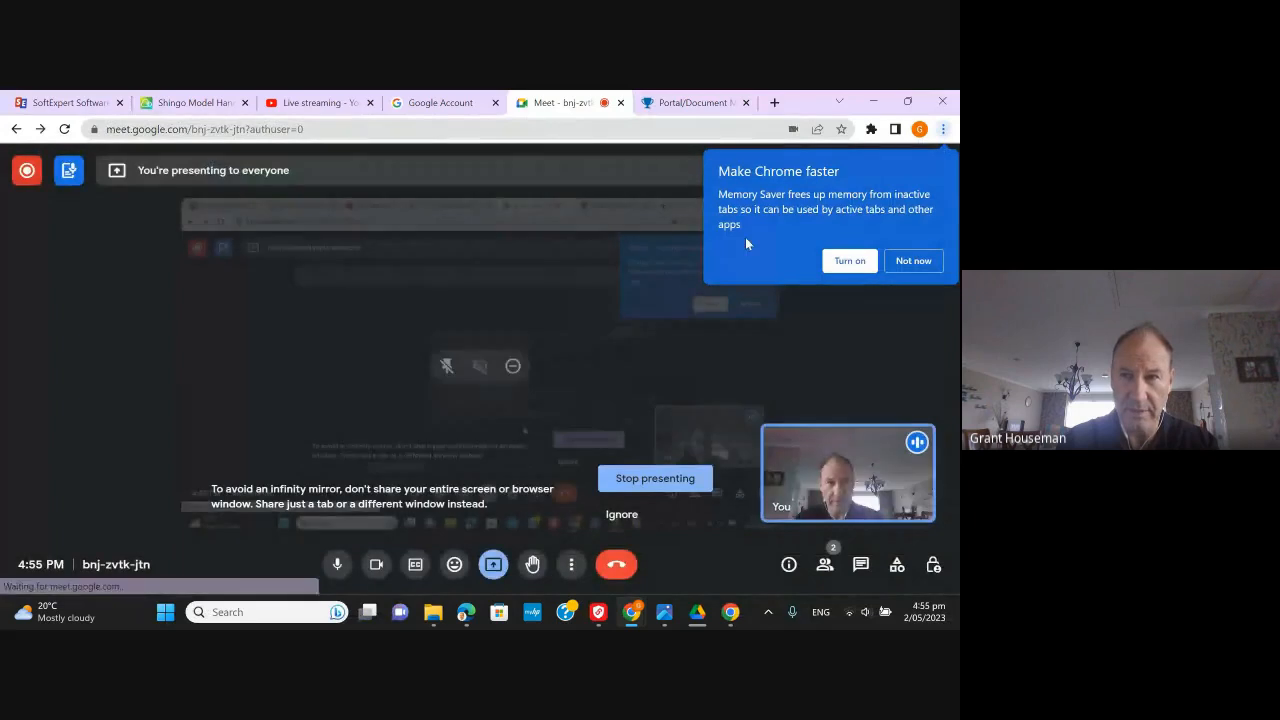
left_click(914, 261)
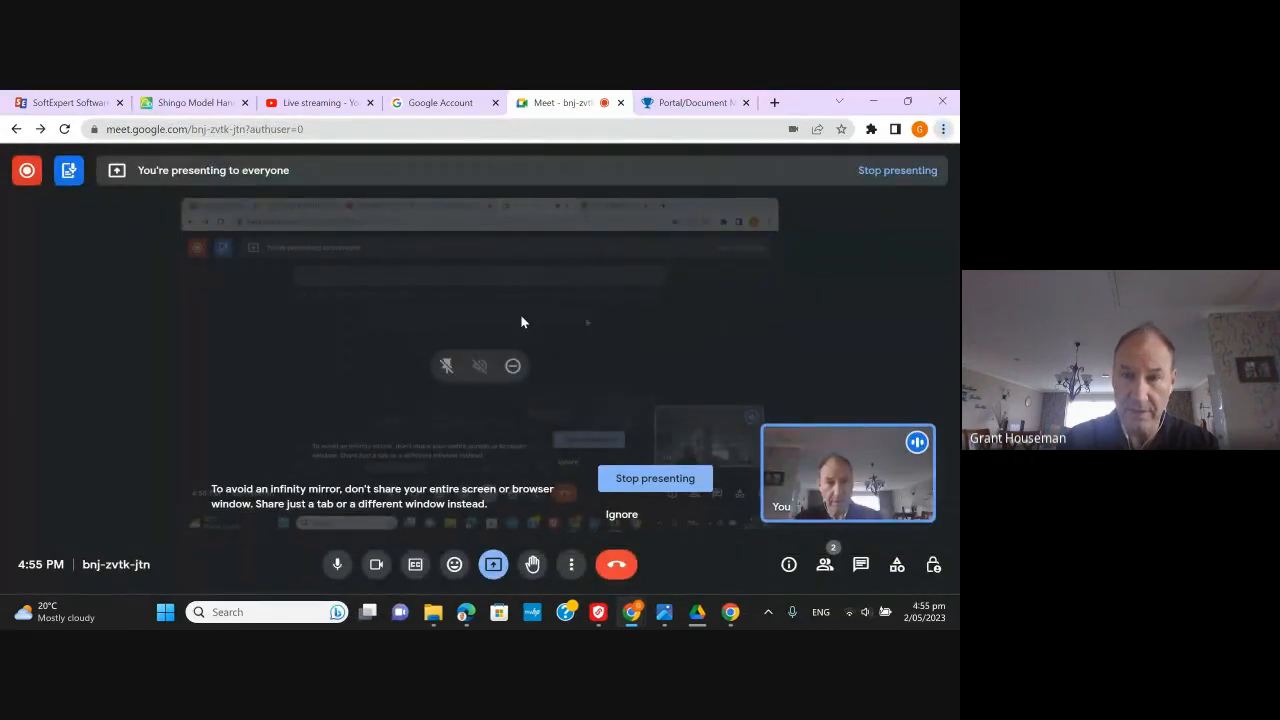
left_click(690, 104)
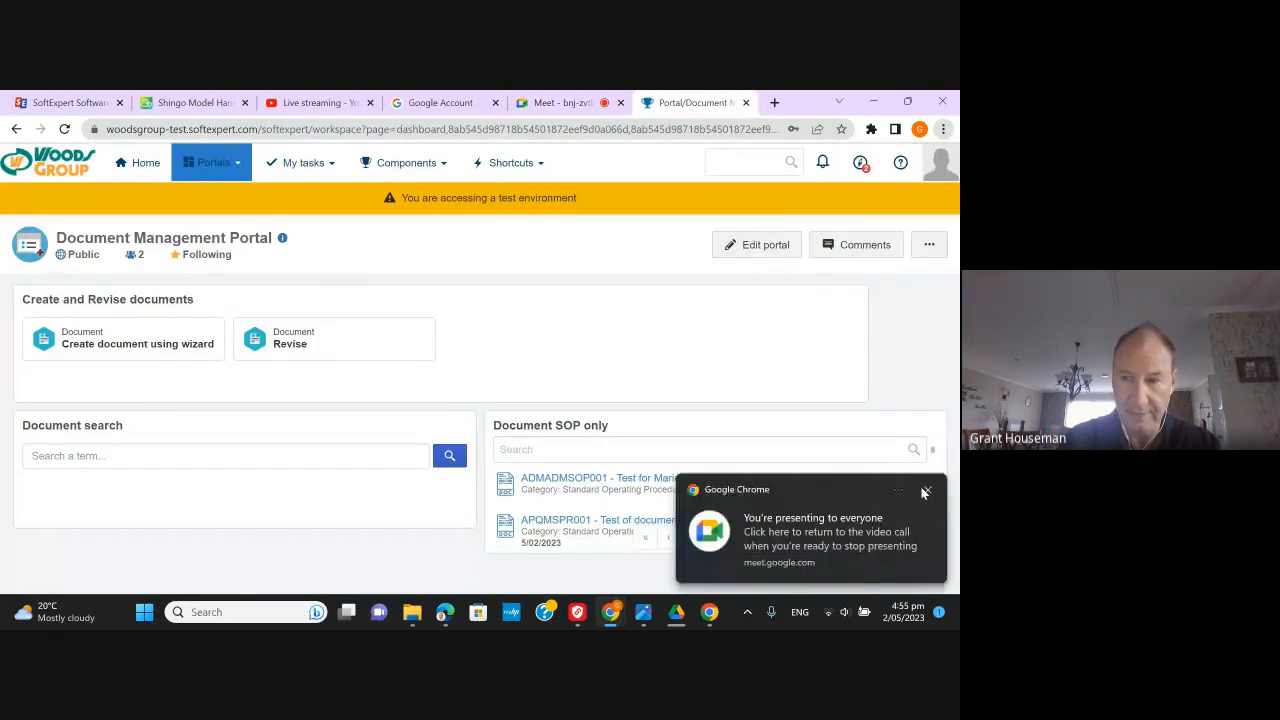
- Dismiss the screen-presenting notification and close the blank Changes entry form
left_click(929, 494)
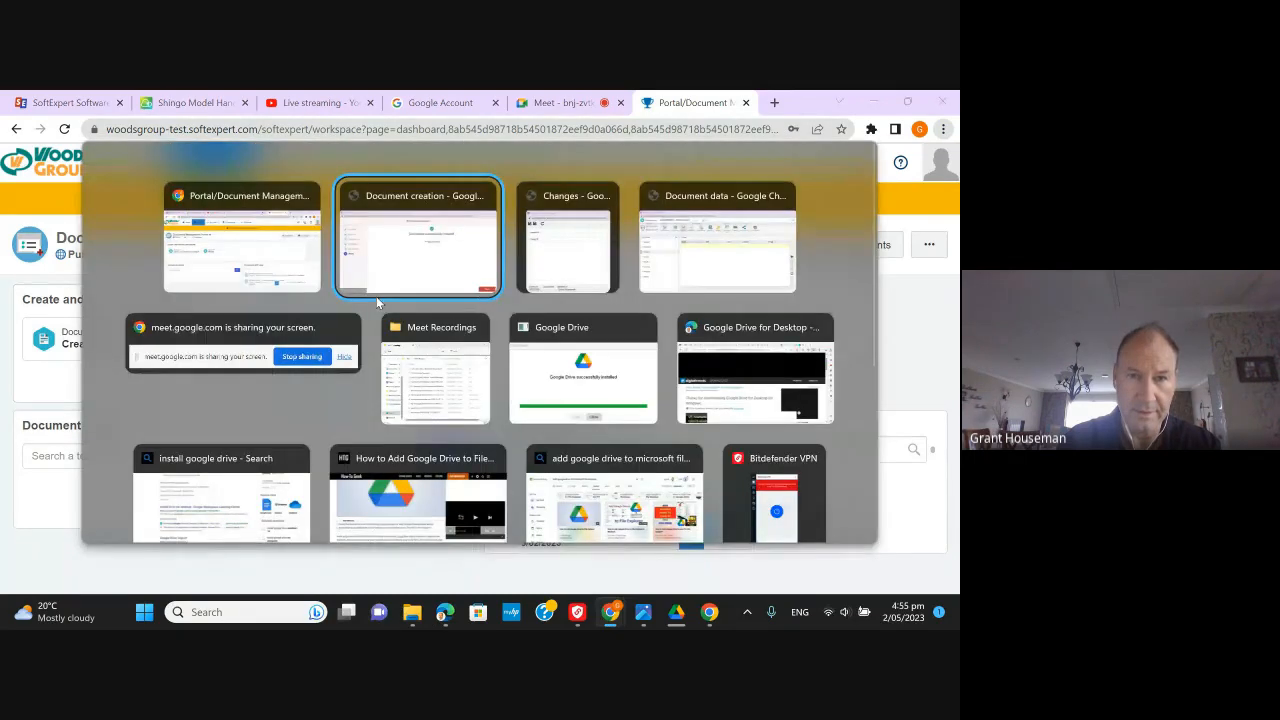
key("alt+Tab")
key("alt+Tab")
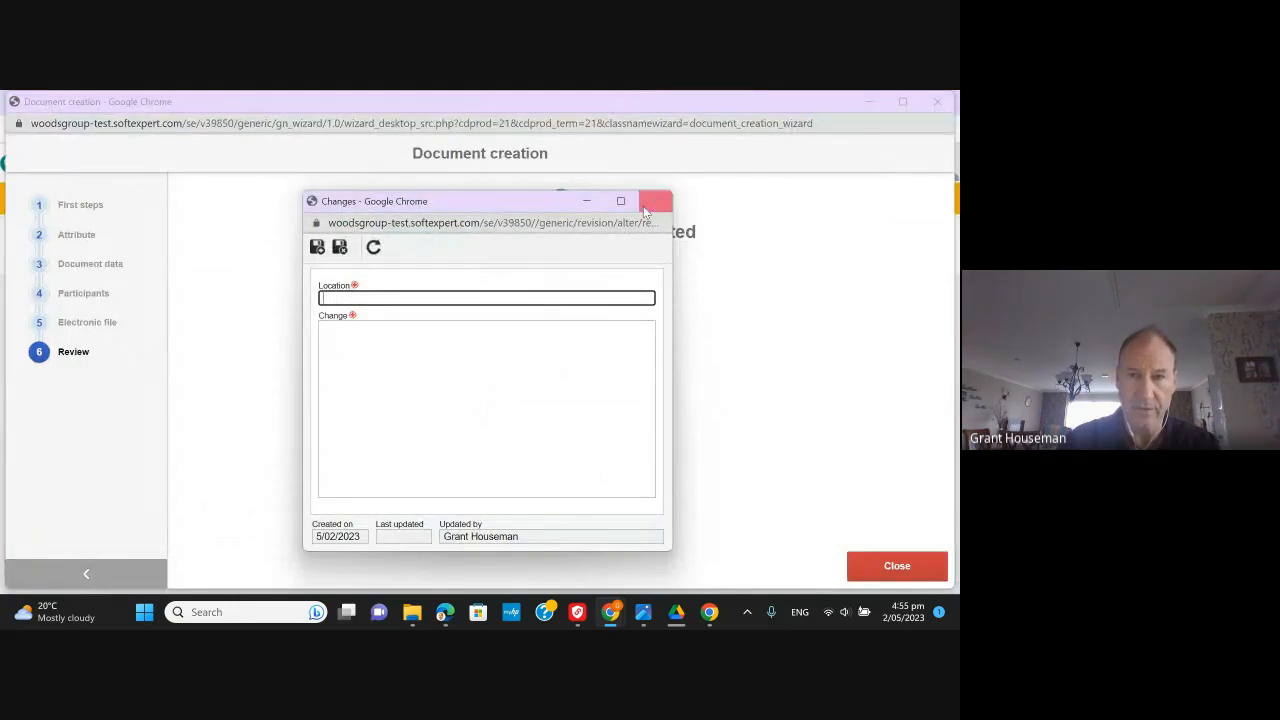
left_click(655, 203)
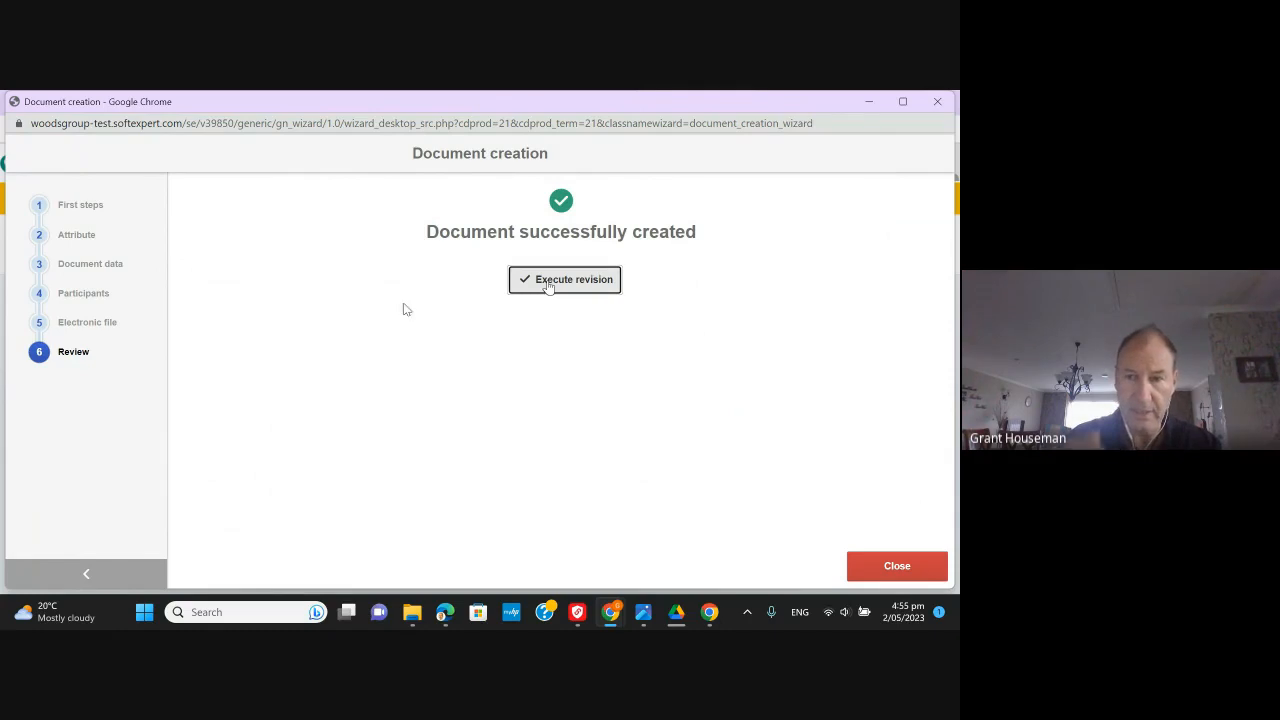
- Open Test for Grant's revision details, check its participants and checklist, then close the window
left_click(548, 284)
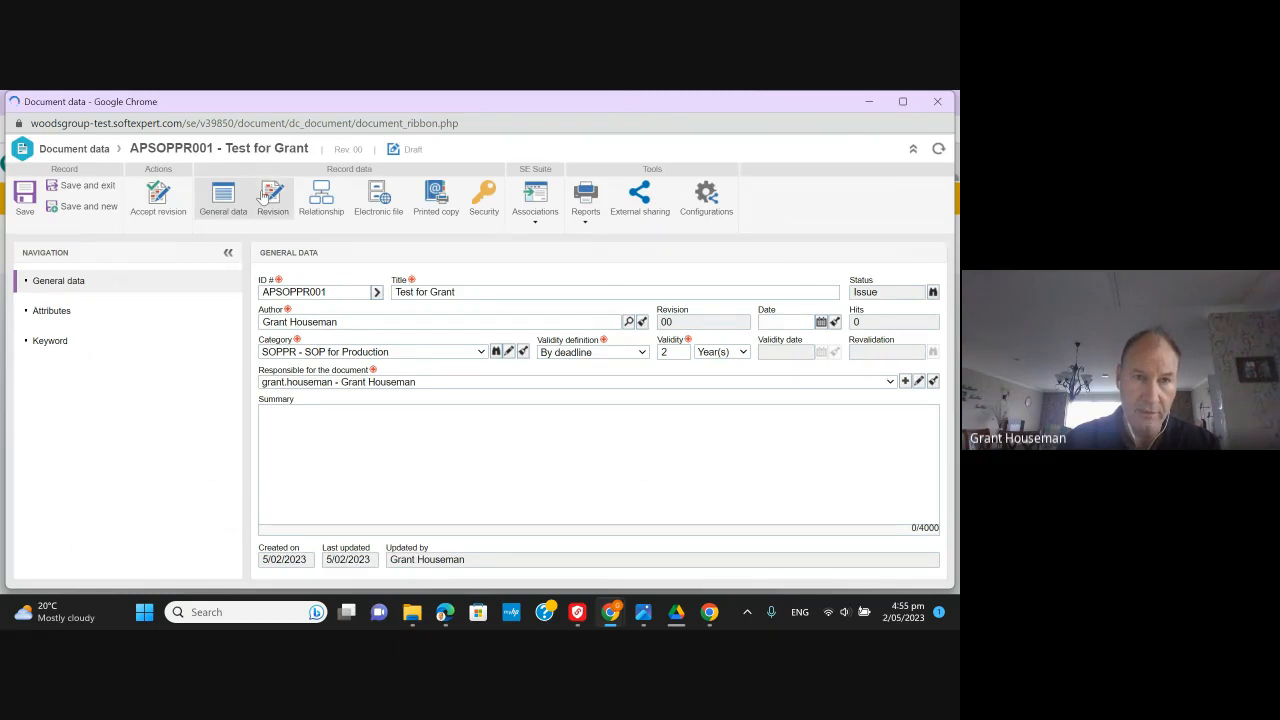
left_click(264, 196)
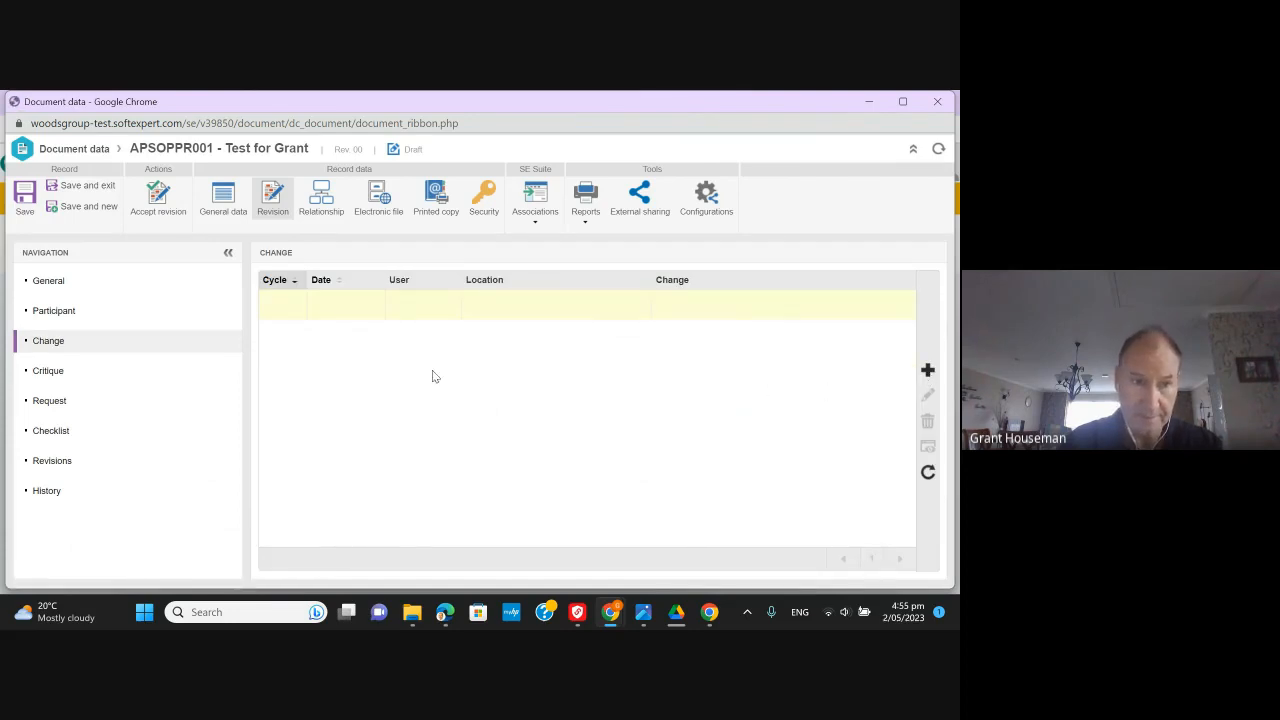
left_click(62, 318)
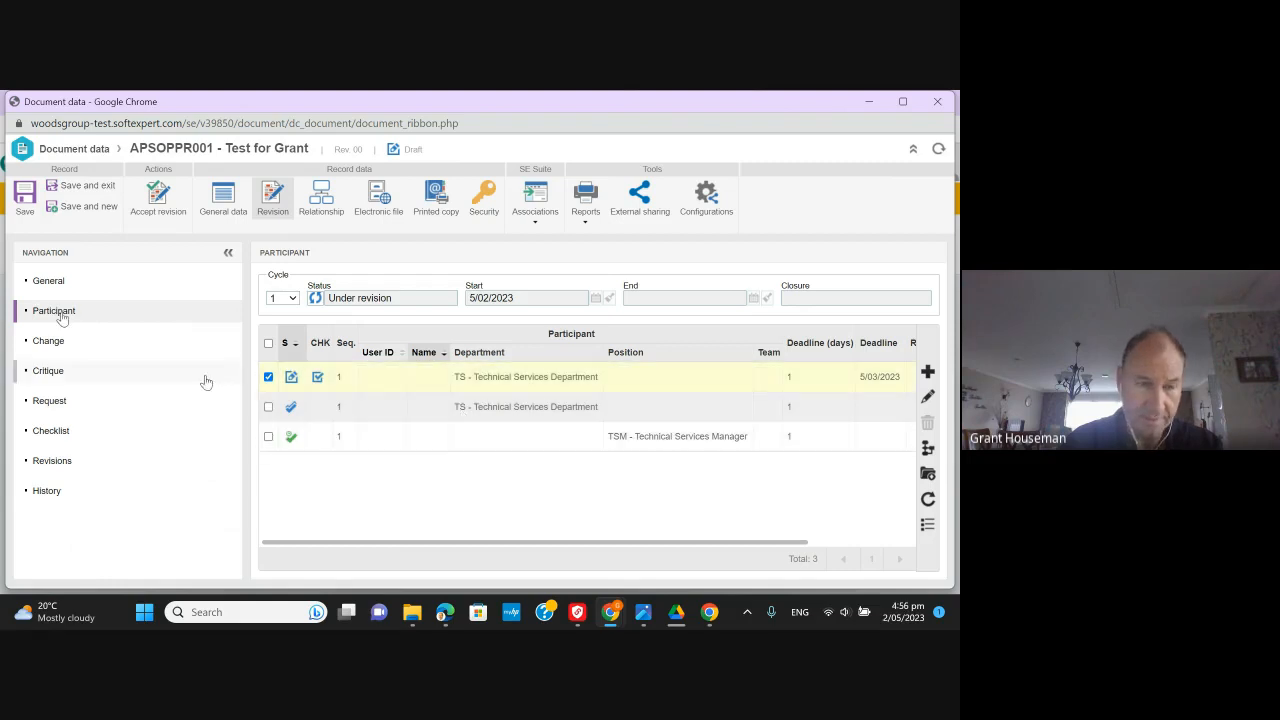
left_click(93, 438)
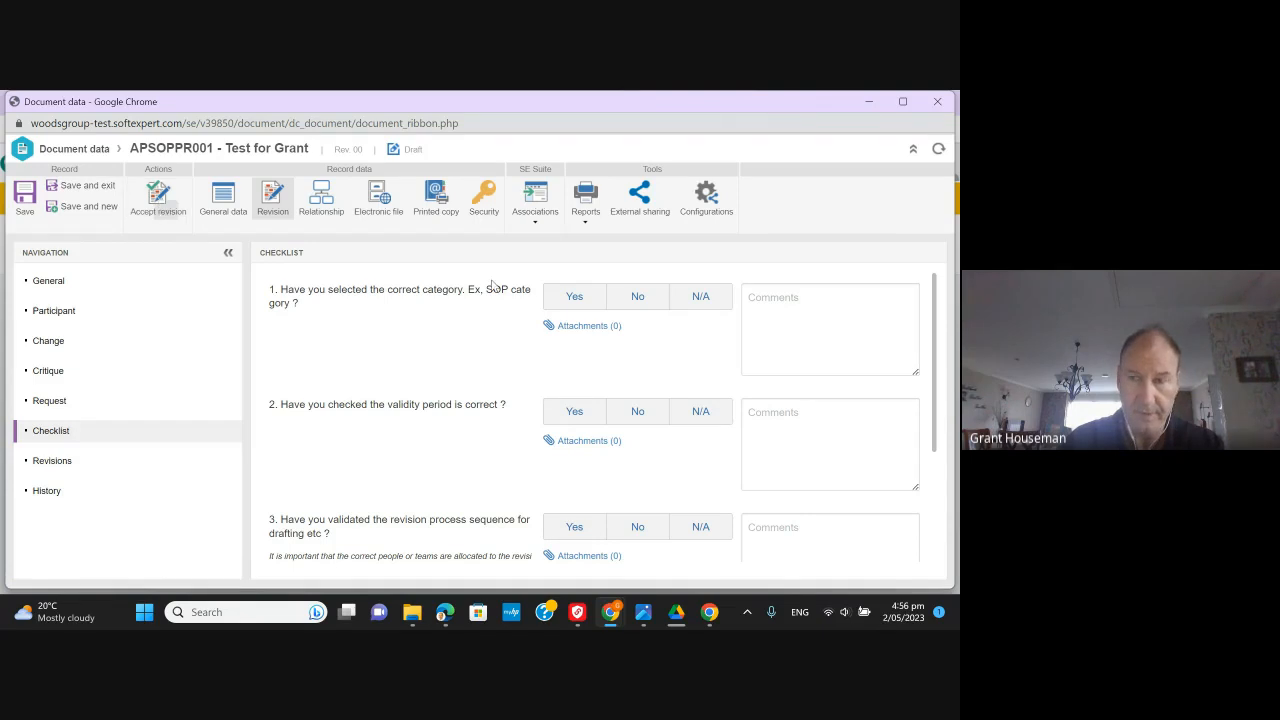
left_click(940, 103)
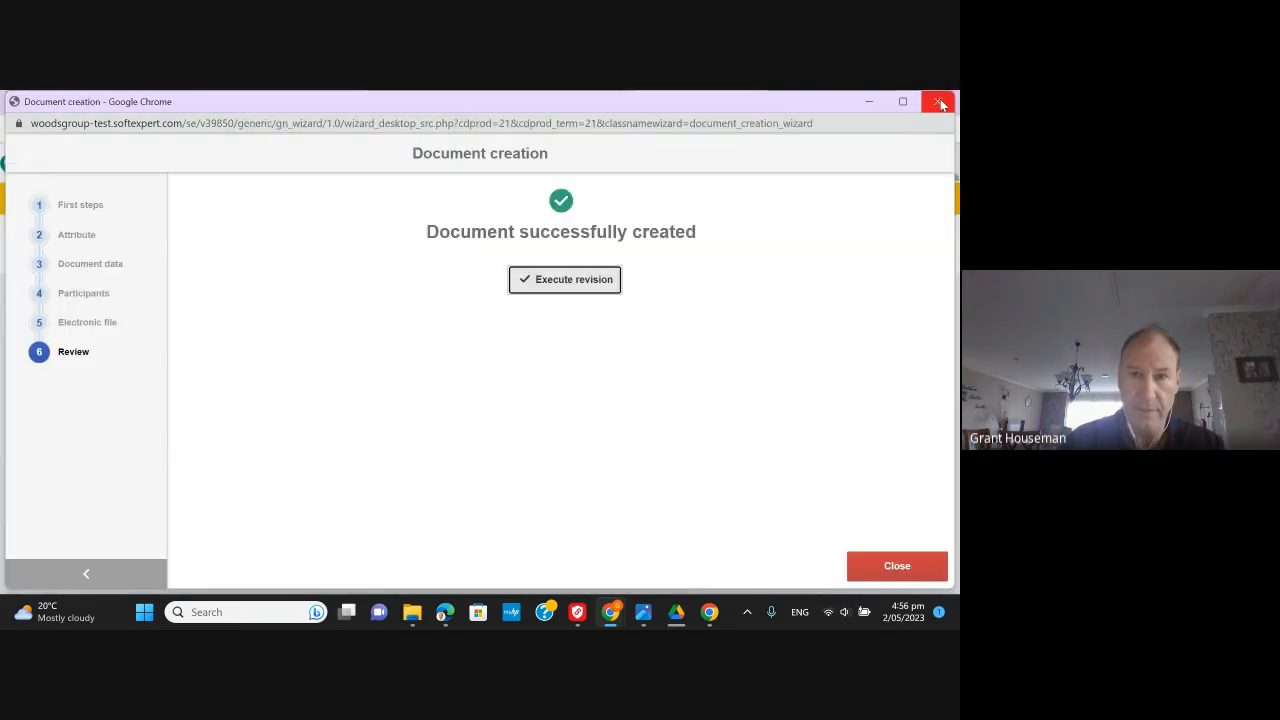
- Close the Document creation window and show the My tasks list of pending document tasks
left_click(941, 104)
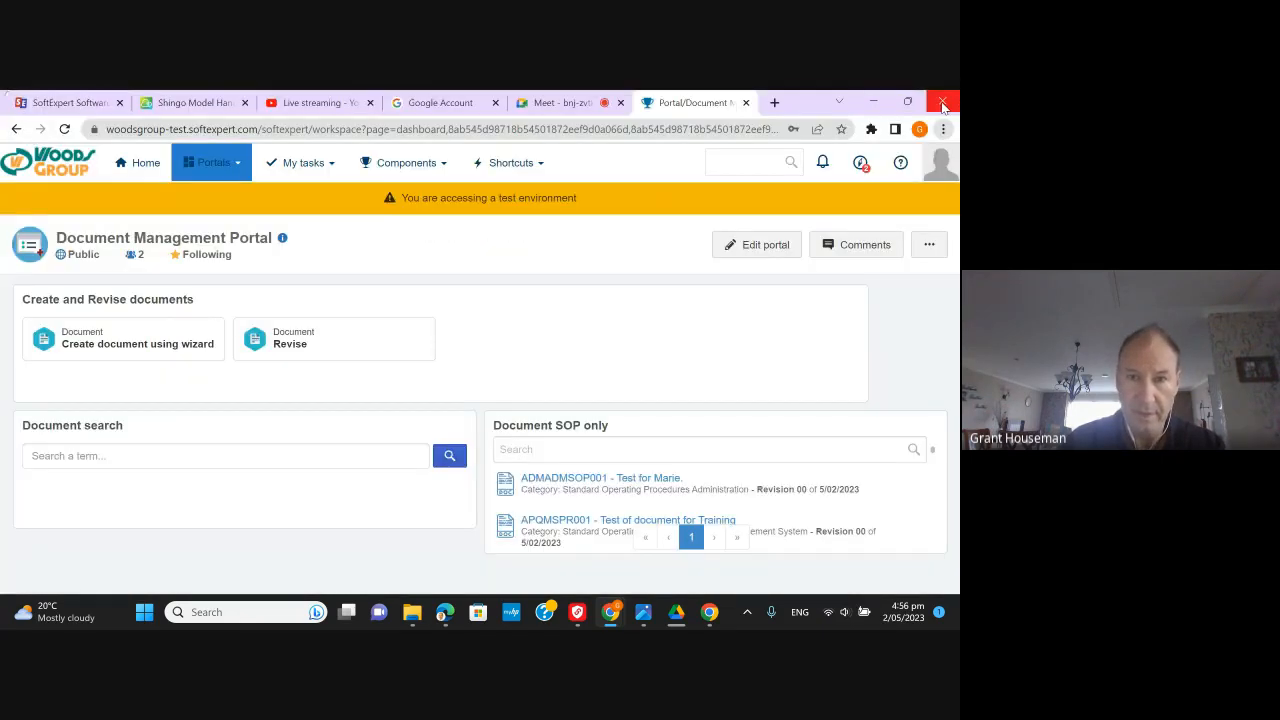
left_click(296, 168)
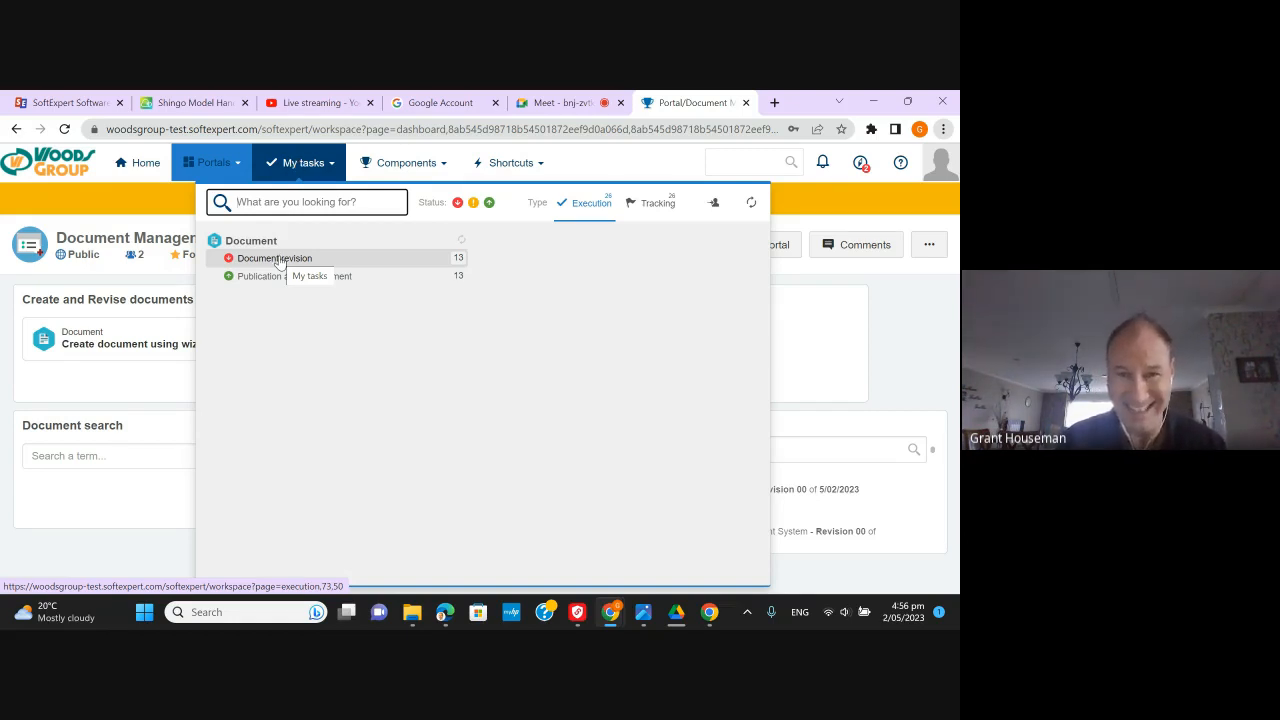
- Open the Document revision tasks and add the Document advanced filter fields
left_click(280, 260)
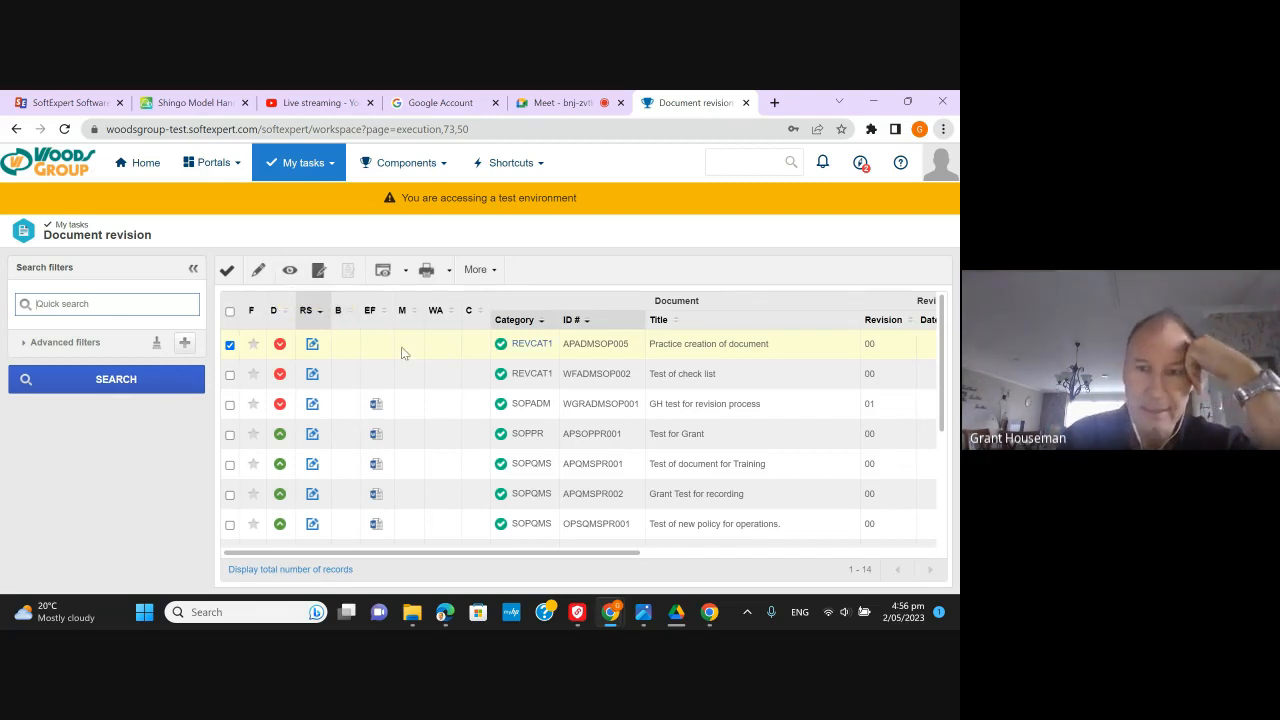
scroll(470, 420, "down", 1)
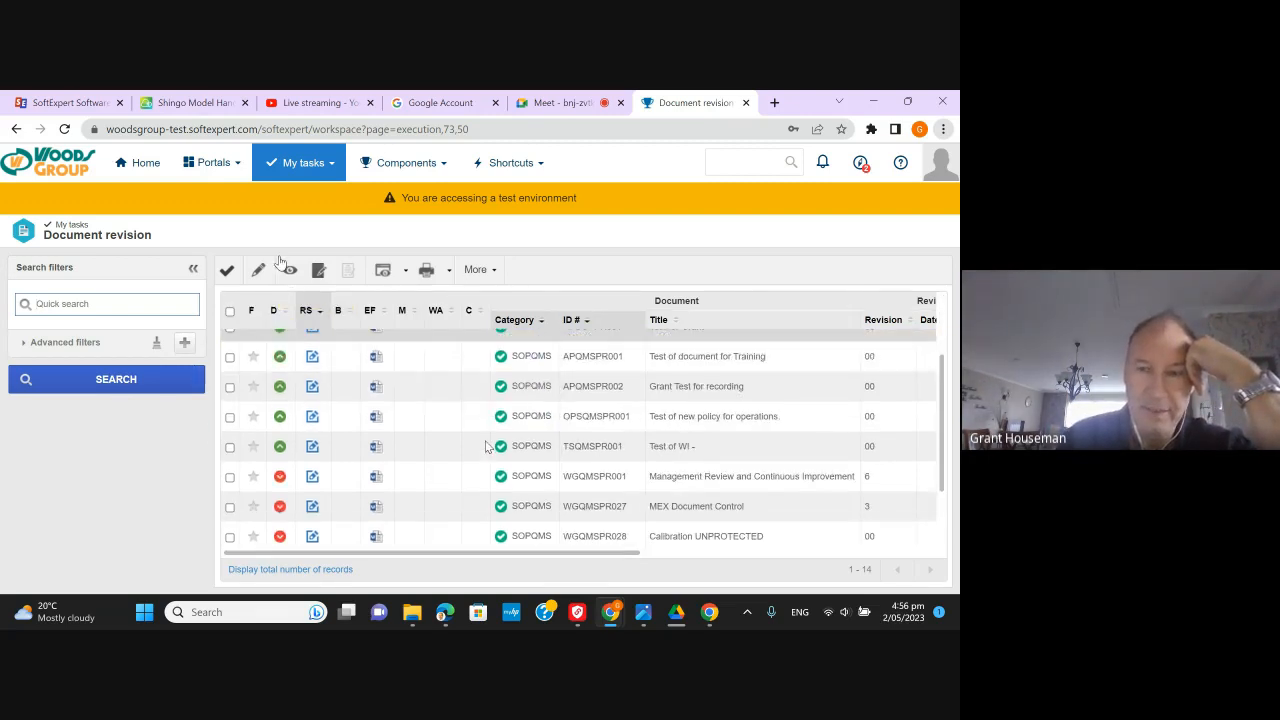
scroll(487, 446, "down", 1)
scroll(487, 446, "up", 3)
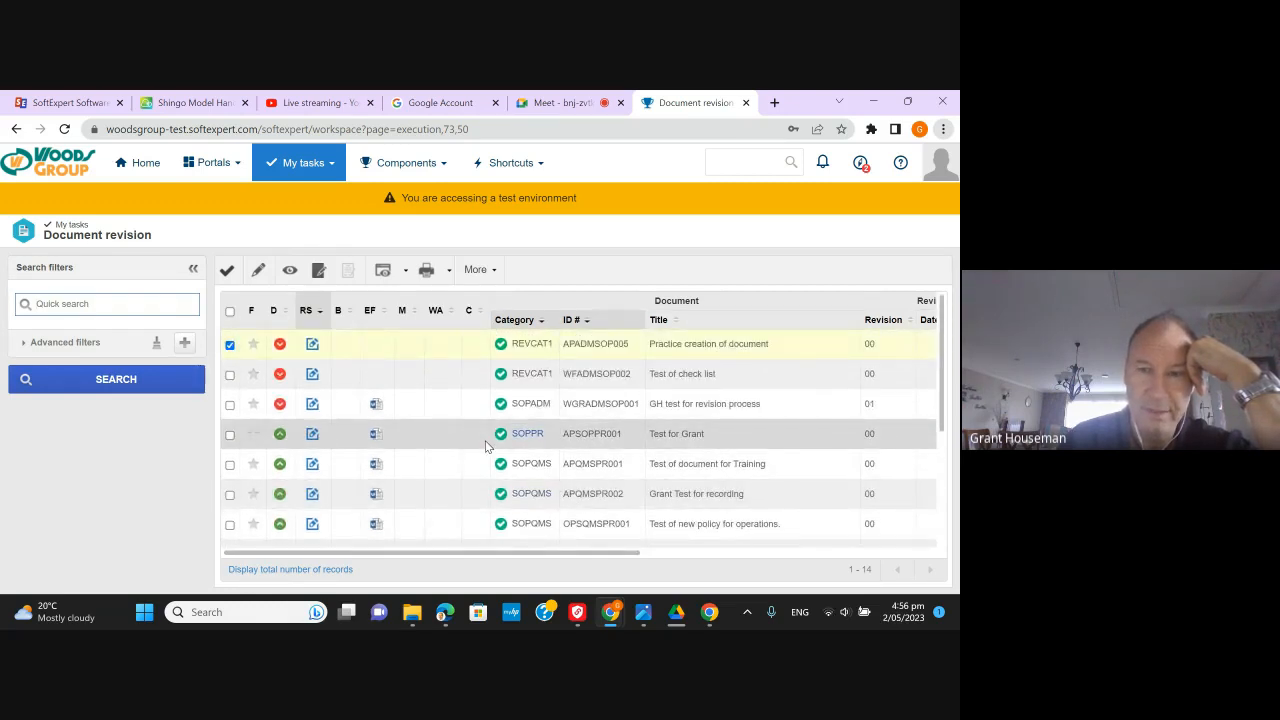
left_click(184, 343)
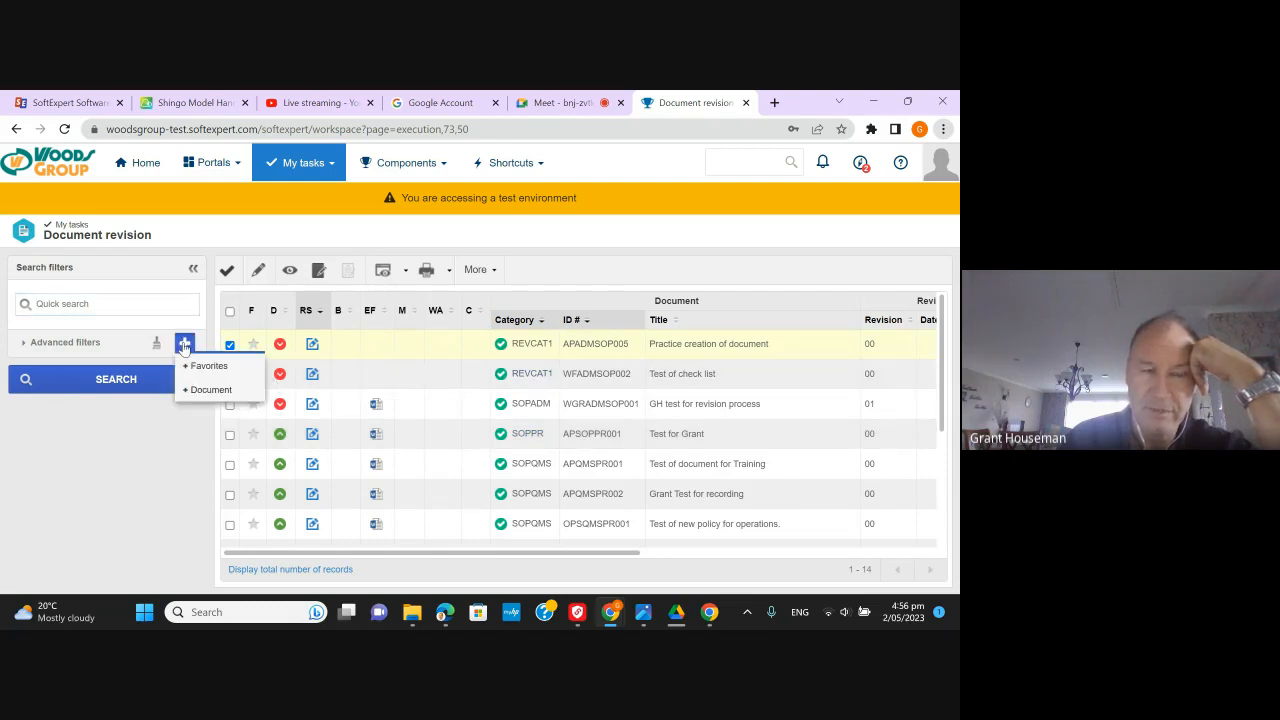
left_click(205, 390)
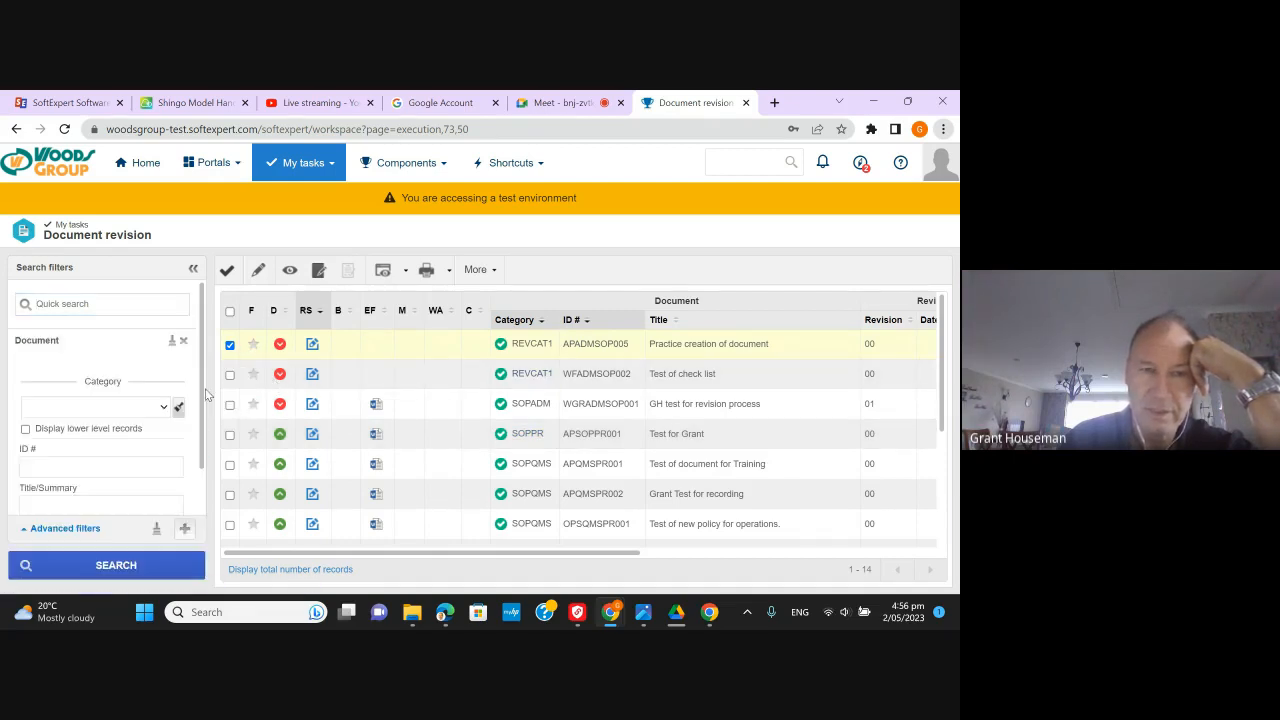
- Filter by SOPPR - SOP for Production including lower-level records, search, and run Test for Grant's task
scroll(150, 450, "down", 1)
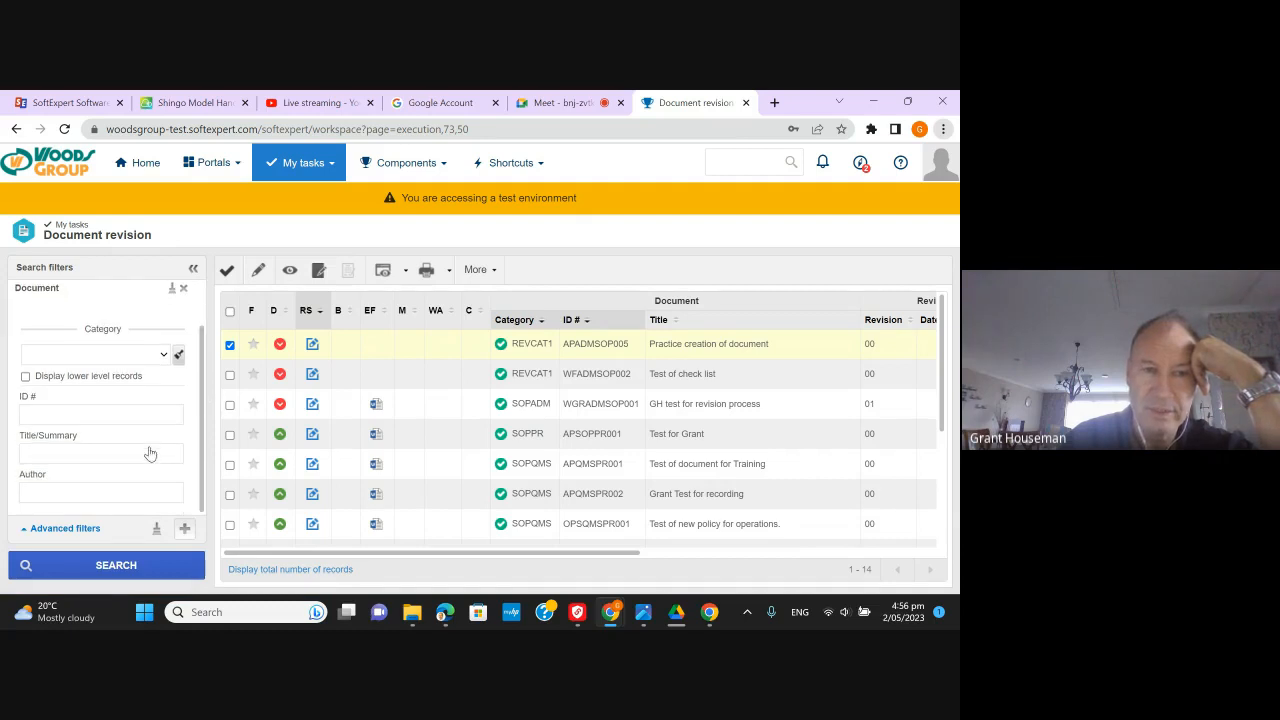
scroll(150, 450, "up", 1)
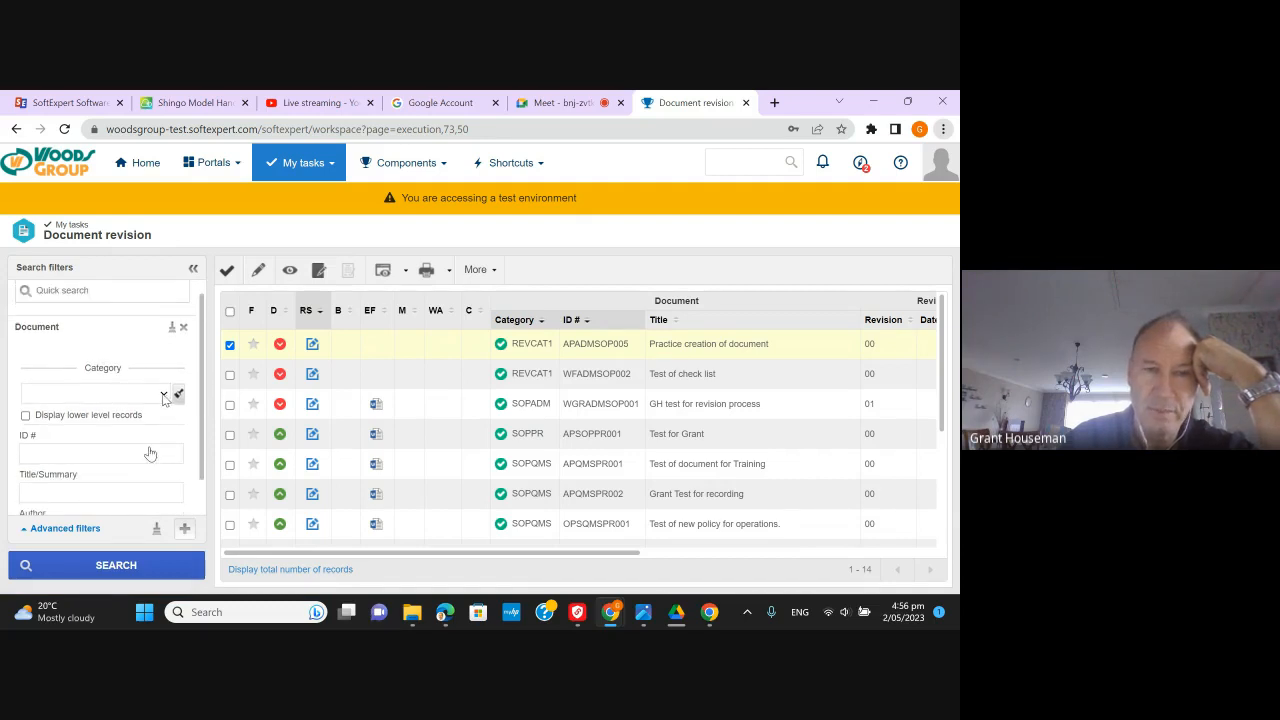
left_click(163, 395)
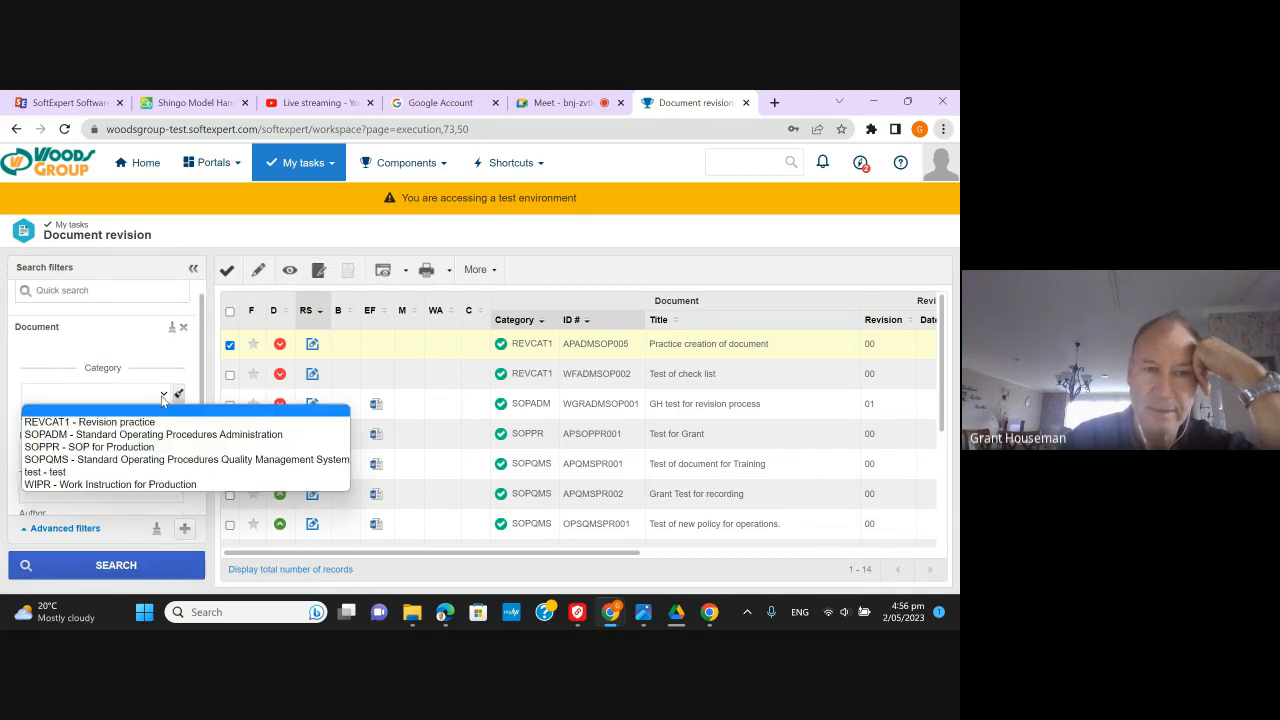
left_click(132, 450)
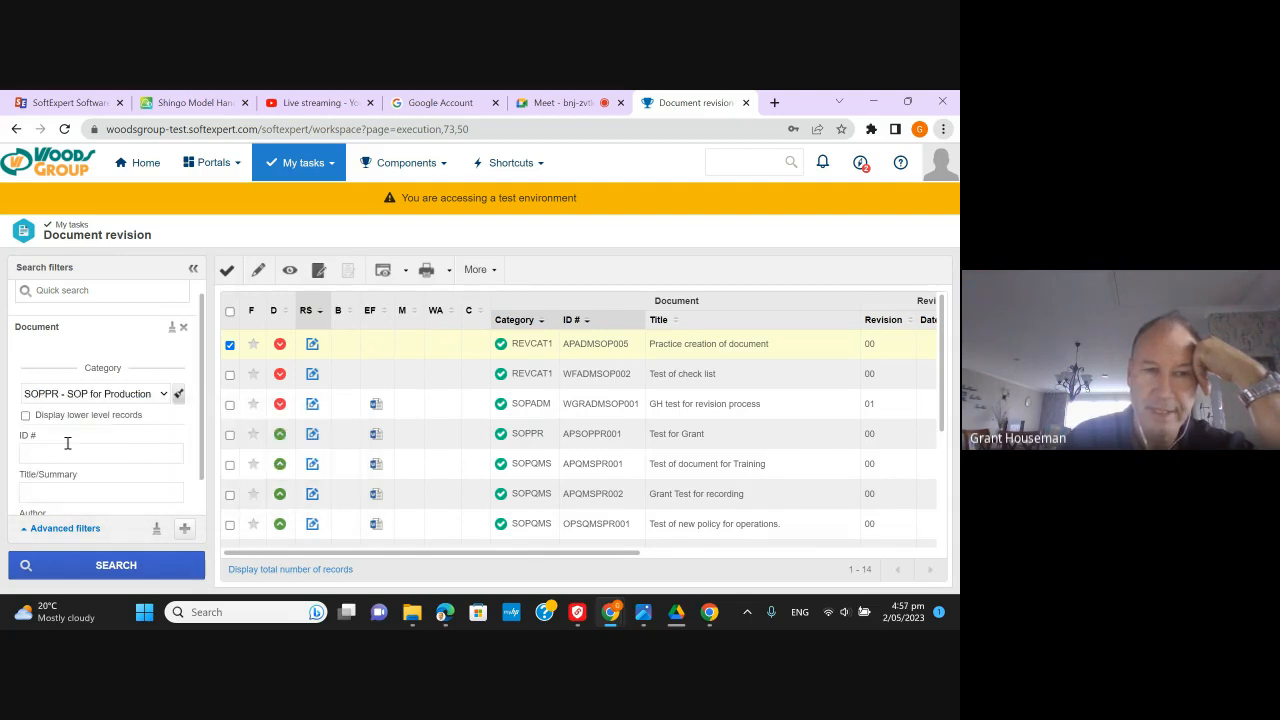
left_click(26, 417)
scroll(101, 499, "down", 1)
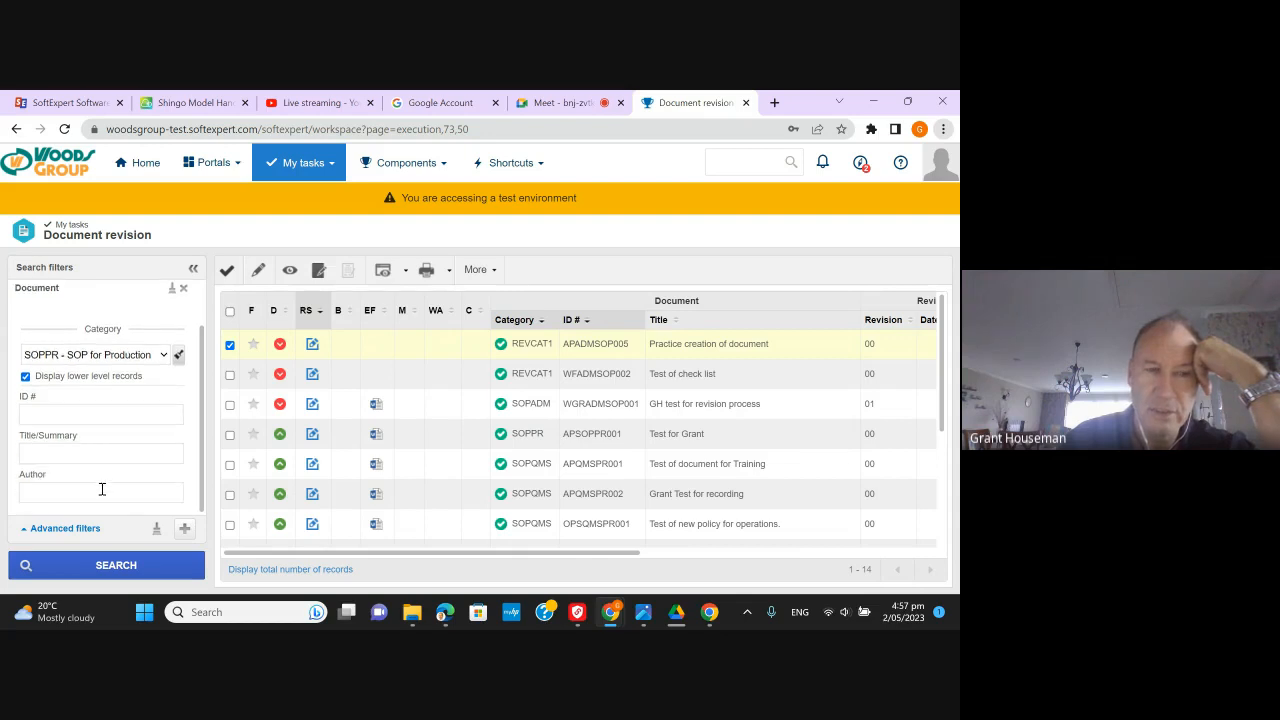
left_click(101, 489)
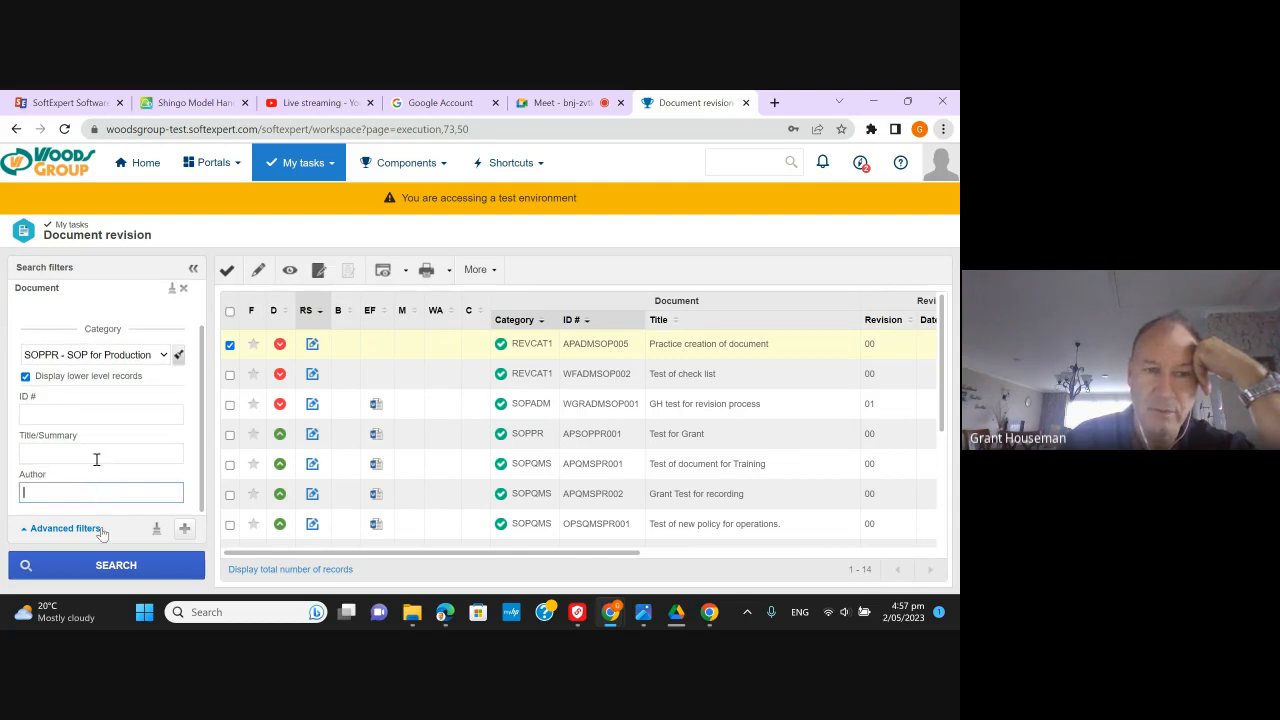
left_click(114, 566)
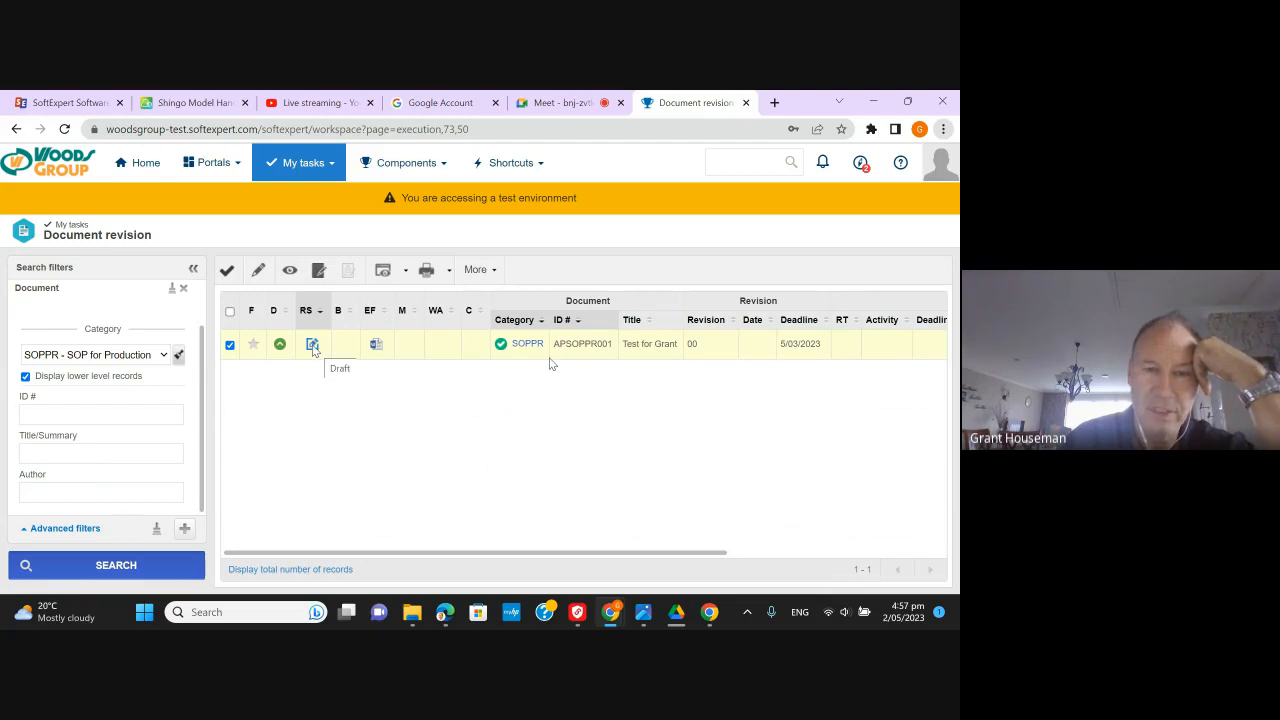
left_click(228, 272)
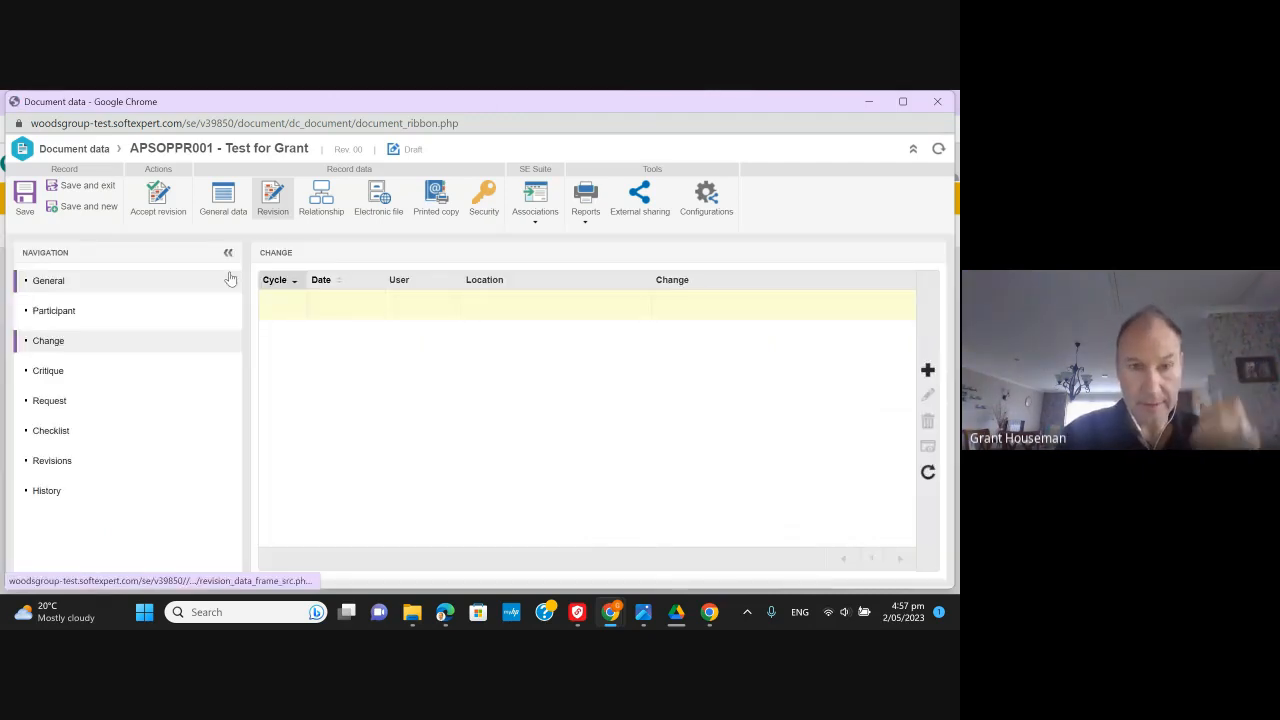
- Add a Para 4.4 change saying the whole document is updated as it is a template
left_click(928, 371)
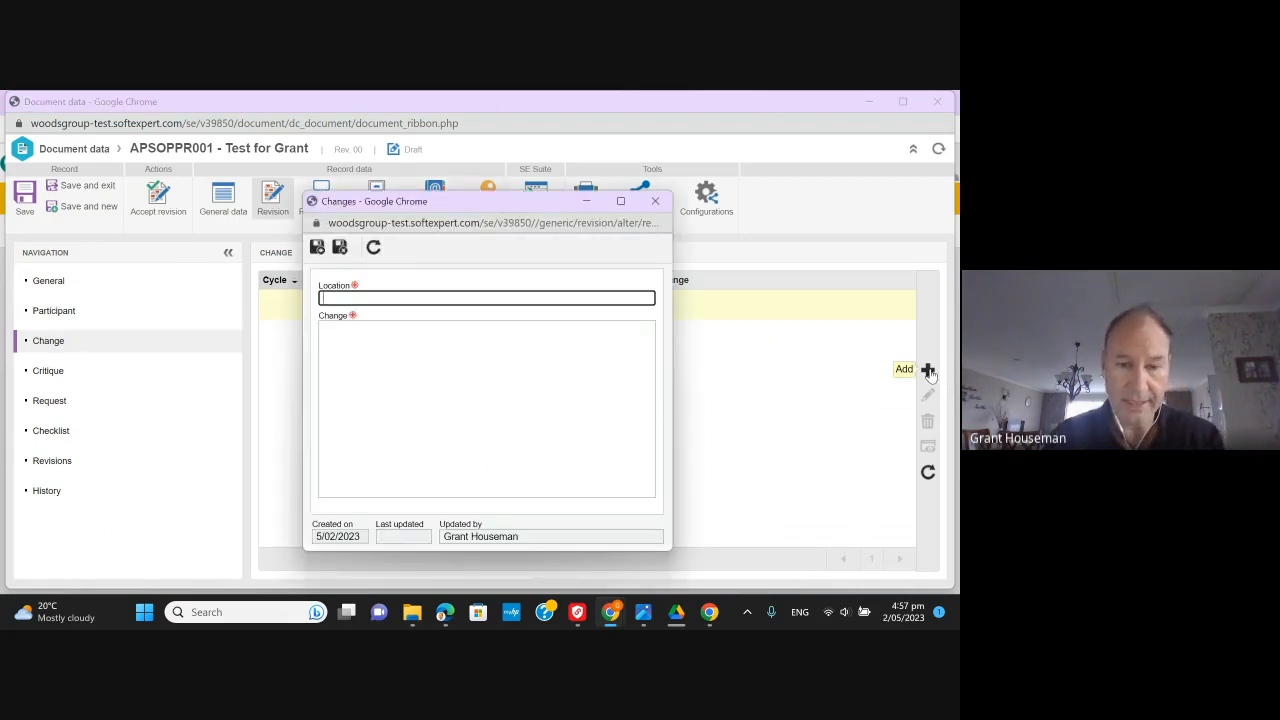
type("Para")
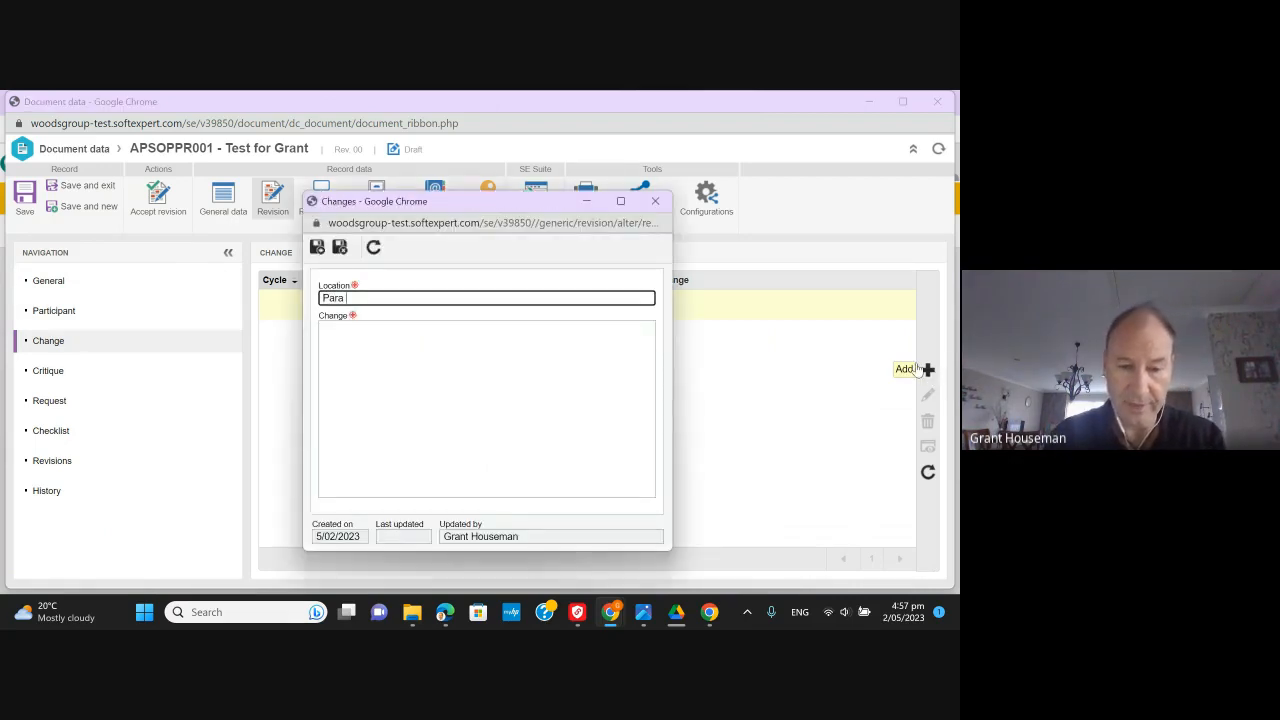
type(" 4.4")
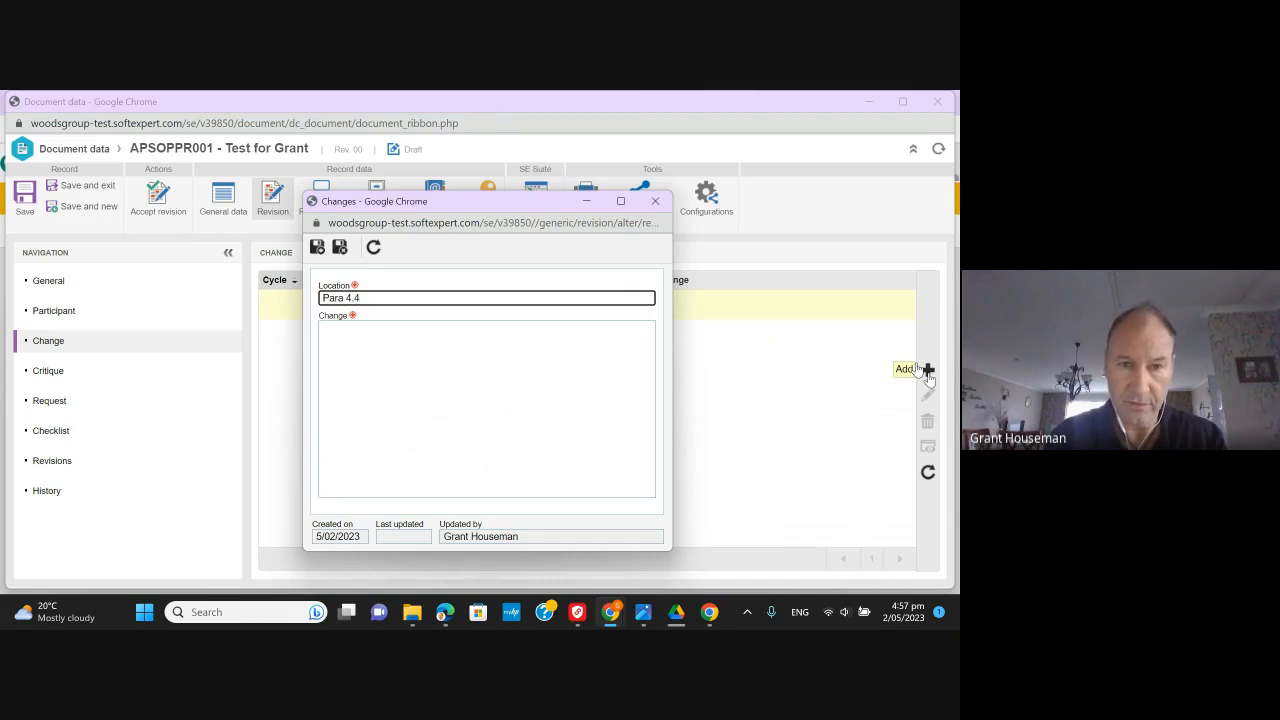
key("Tab")
type("We")
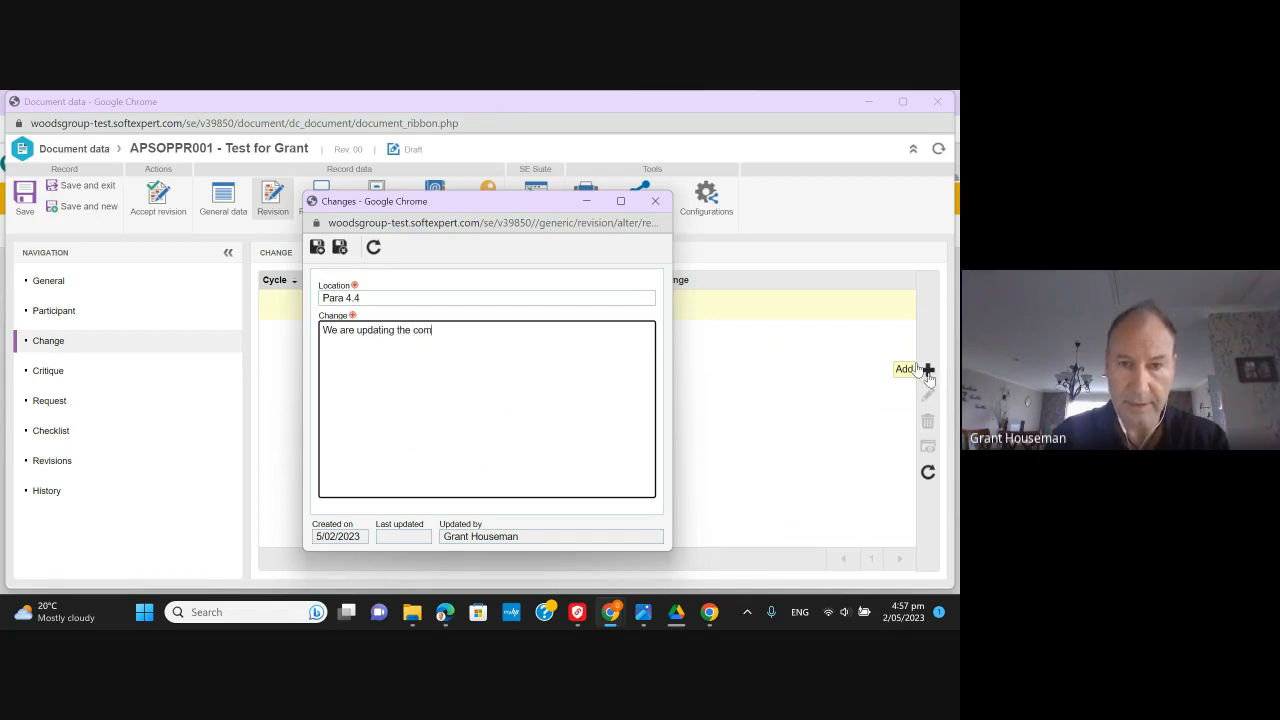
type("e document ")
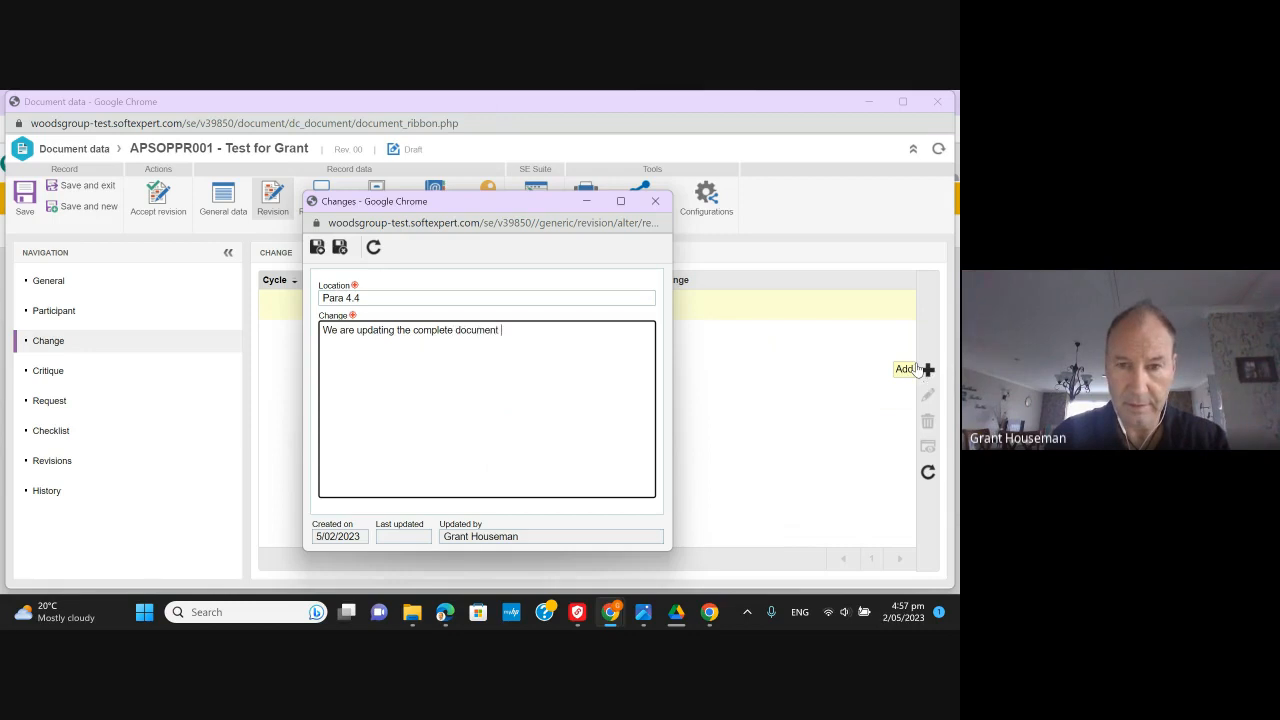
type("as it is a temp")
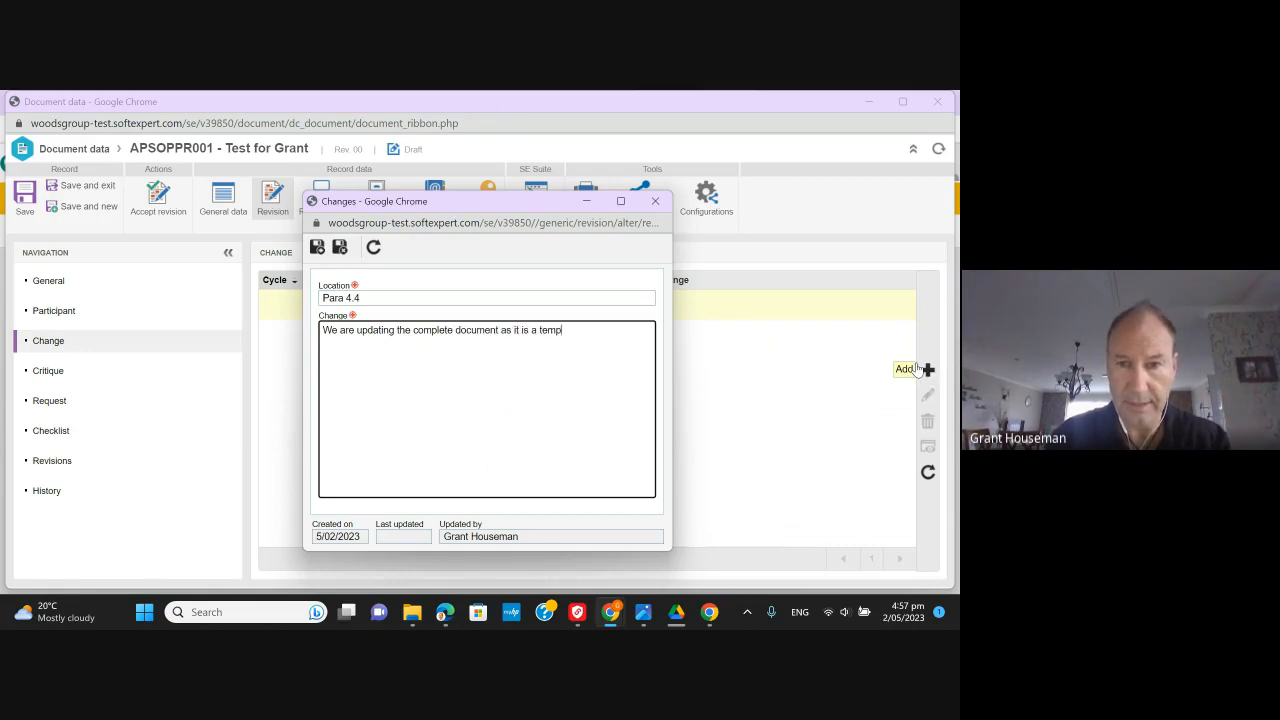
type("late.")
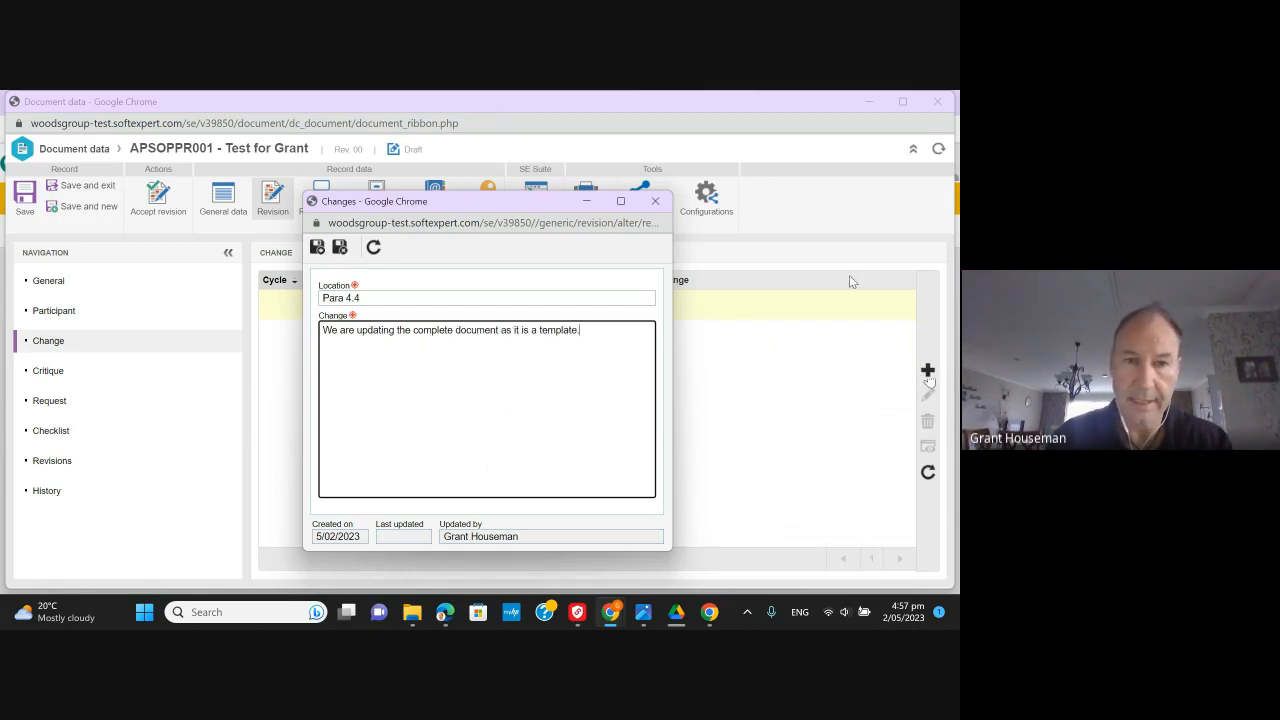
left_click(339, 248)
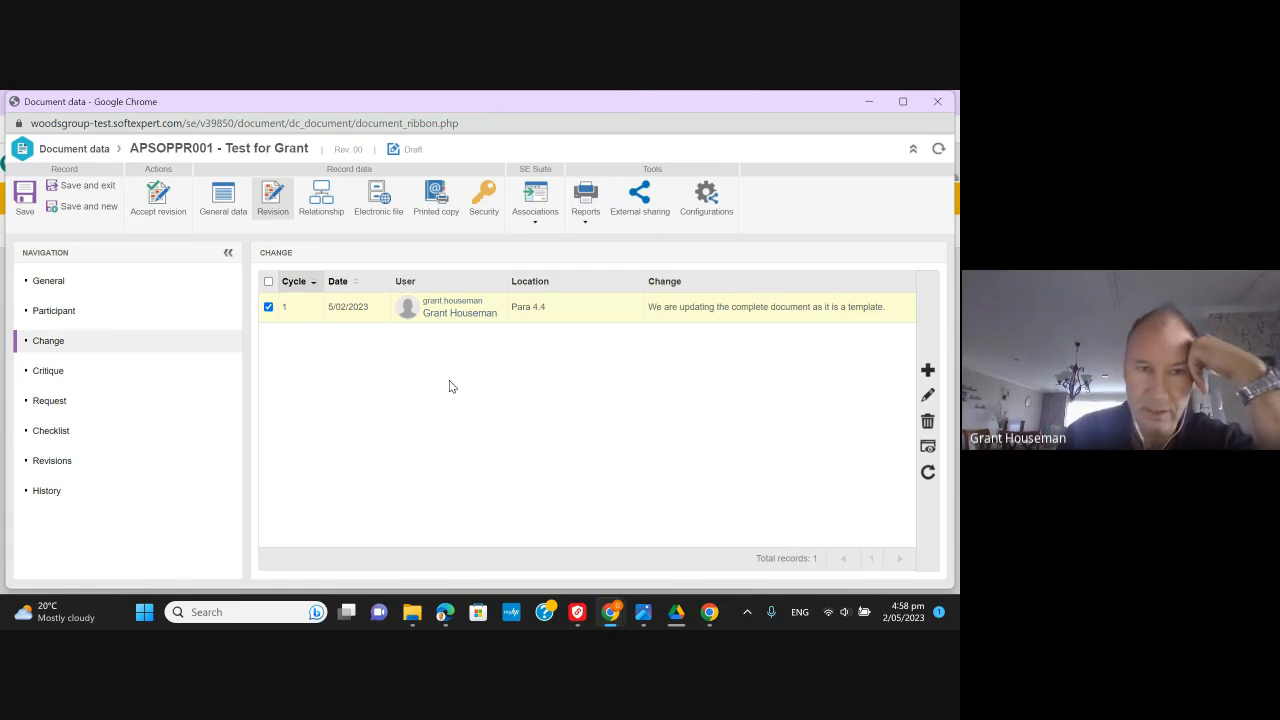
- Answer Yes to checklist questions 1 through 4, including category and validity period
left_click(144, 429)
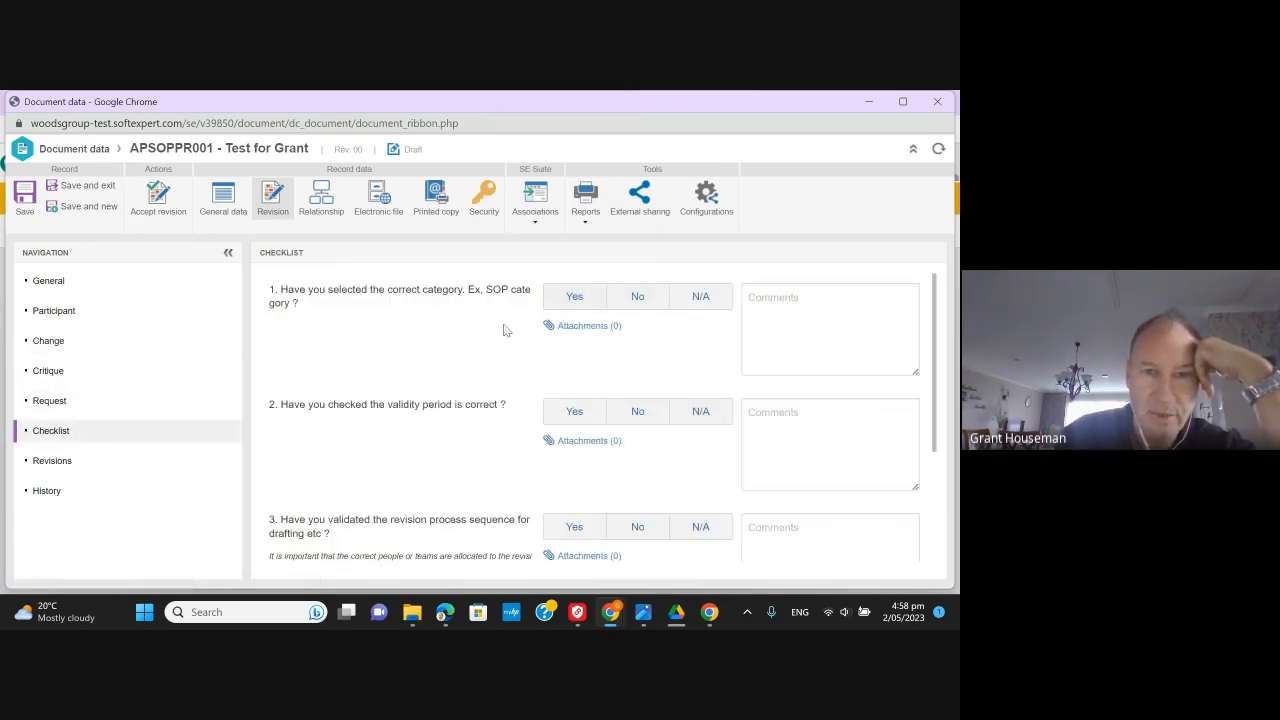
left_click(584, 303)
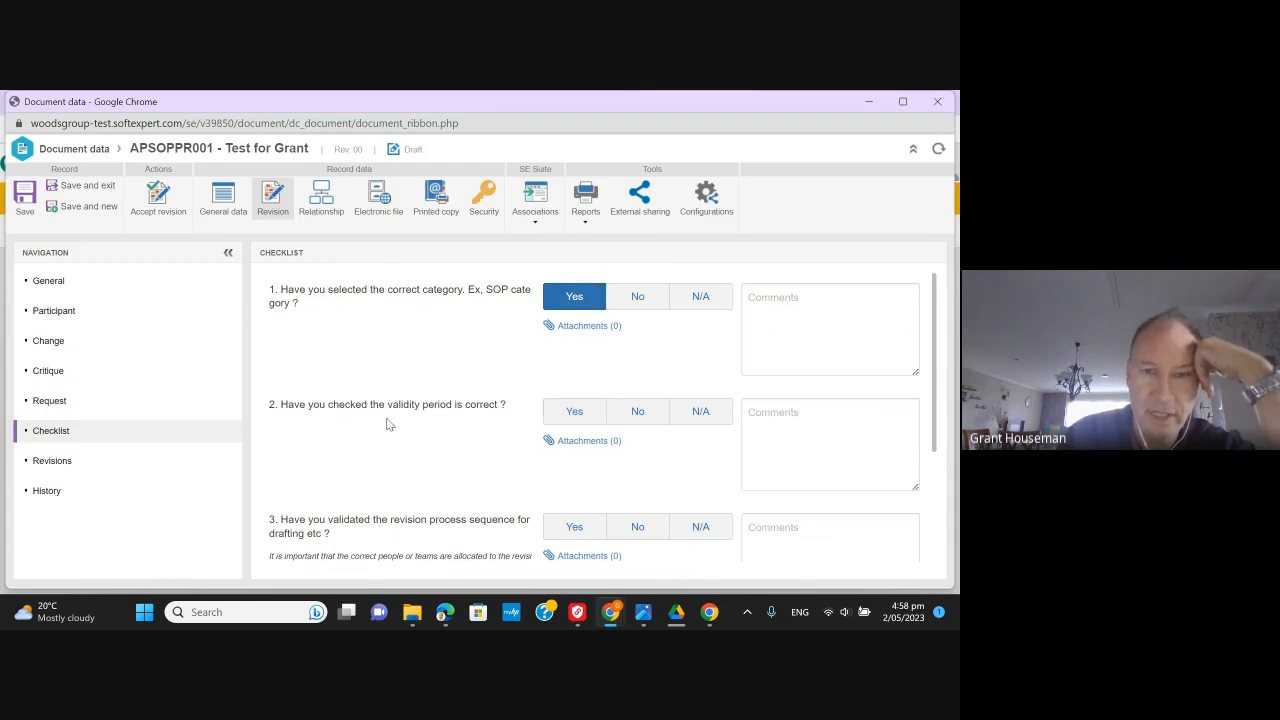
scroll(448, 435, "down", 1)
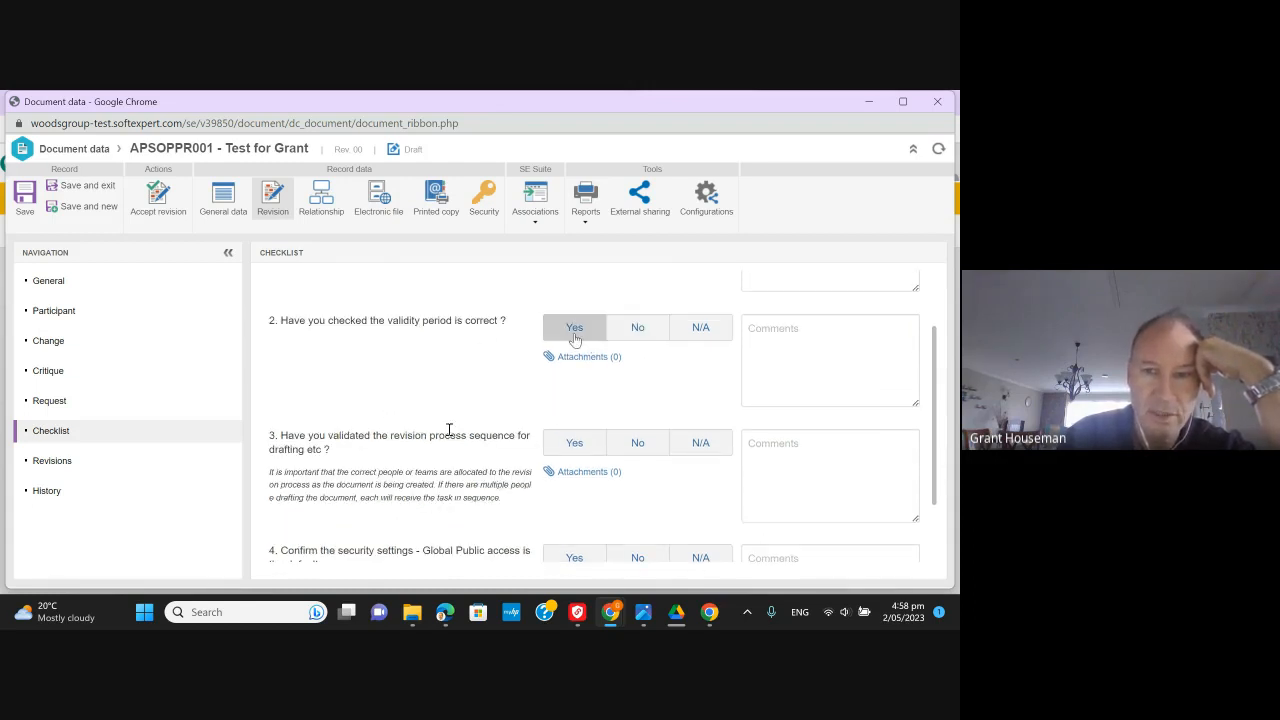
left_click(574, 336)
scroll(436, 403, "down", 1)
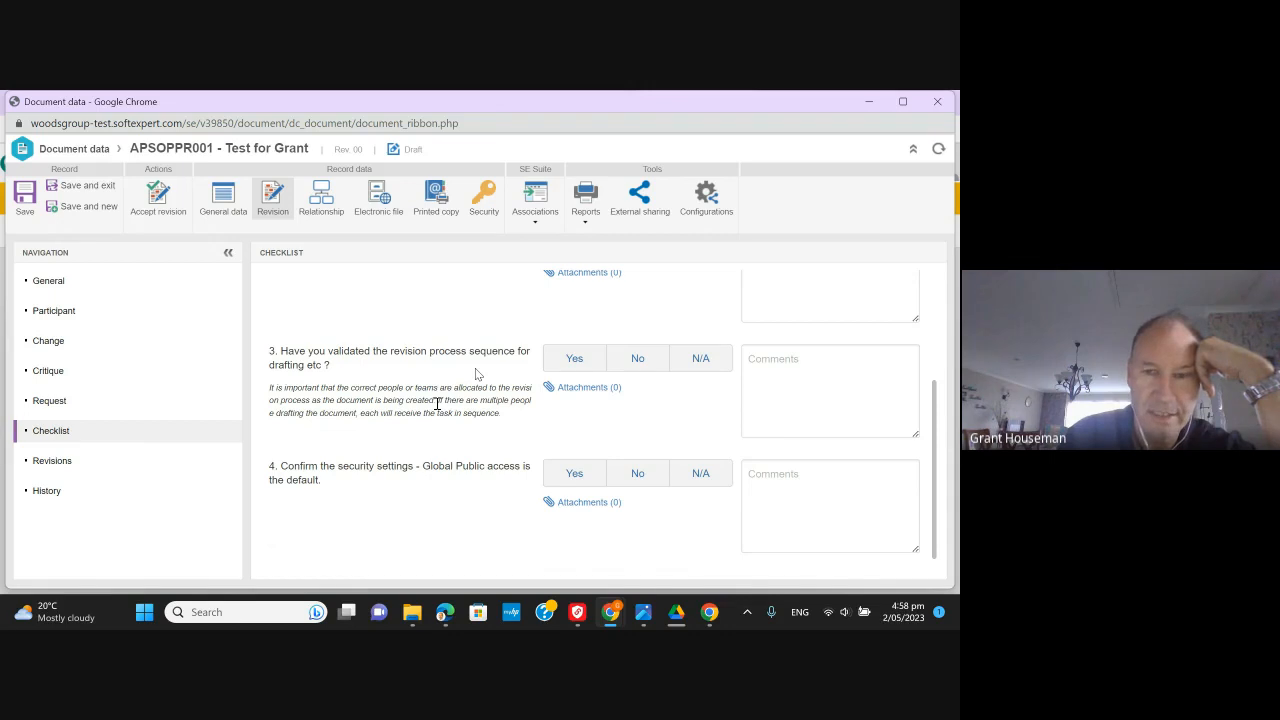
left_click(570, 362)
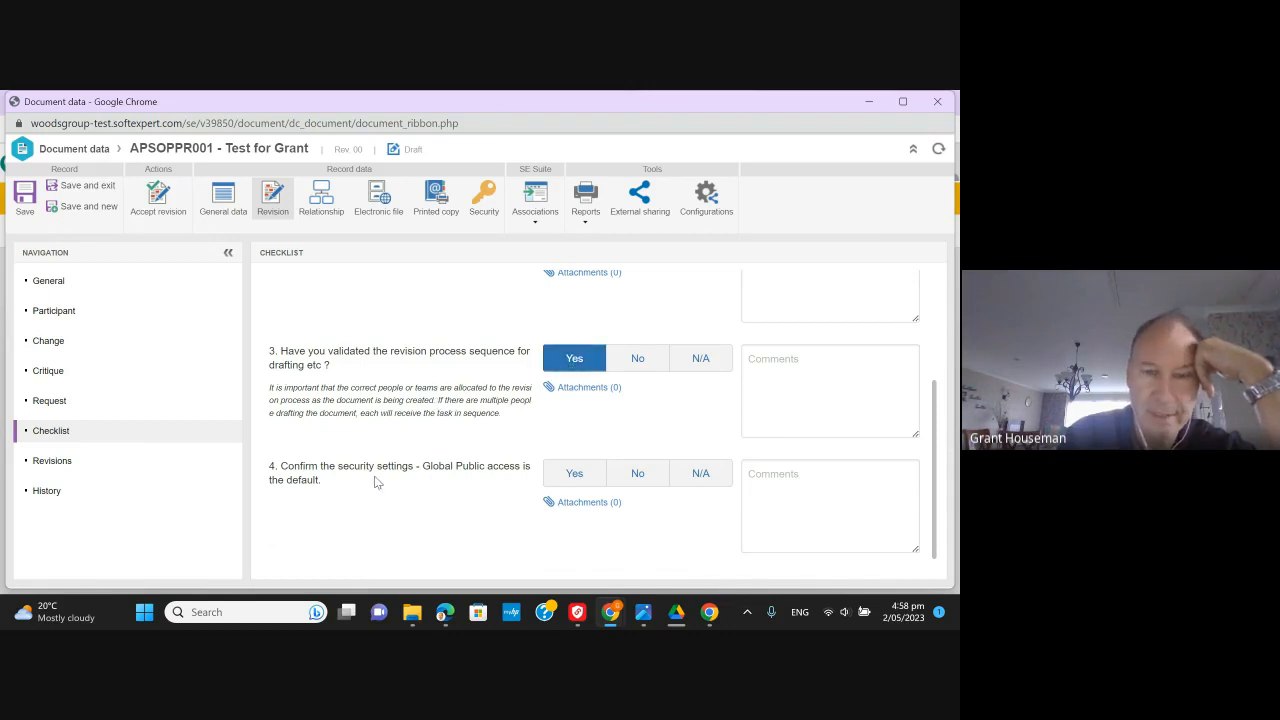
left_click(573, 475)
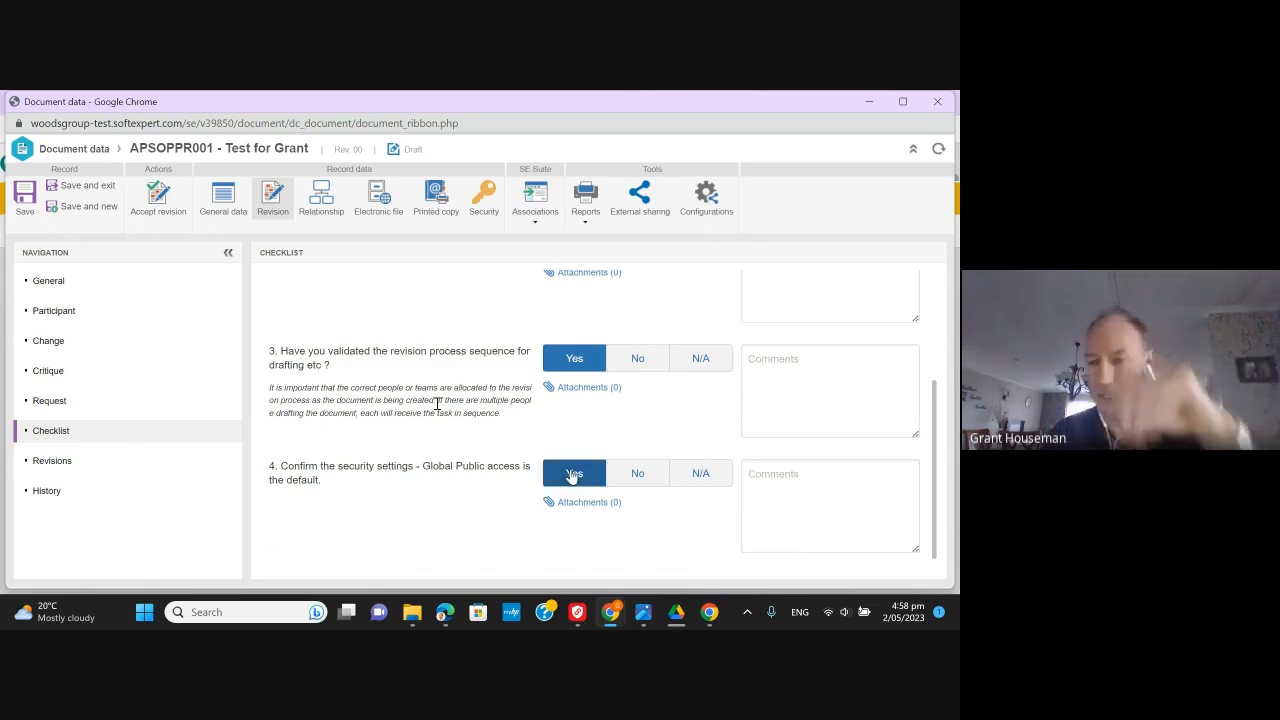
- Comment 'This is a public document.' on question 4, keep it Yes, and accept the revision
left_click(763, 479)
type("This is a public document.")
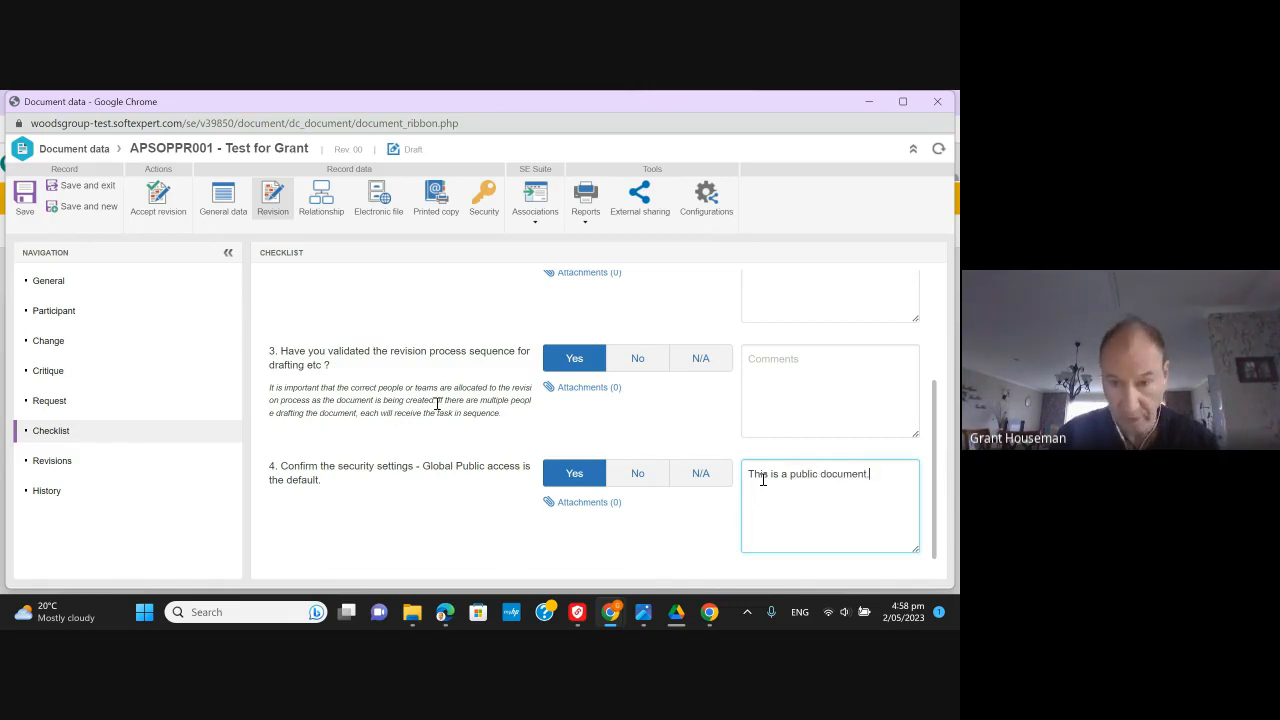
left_click(636, 474)
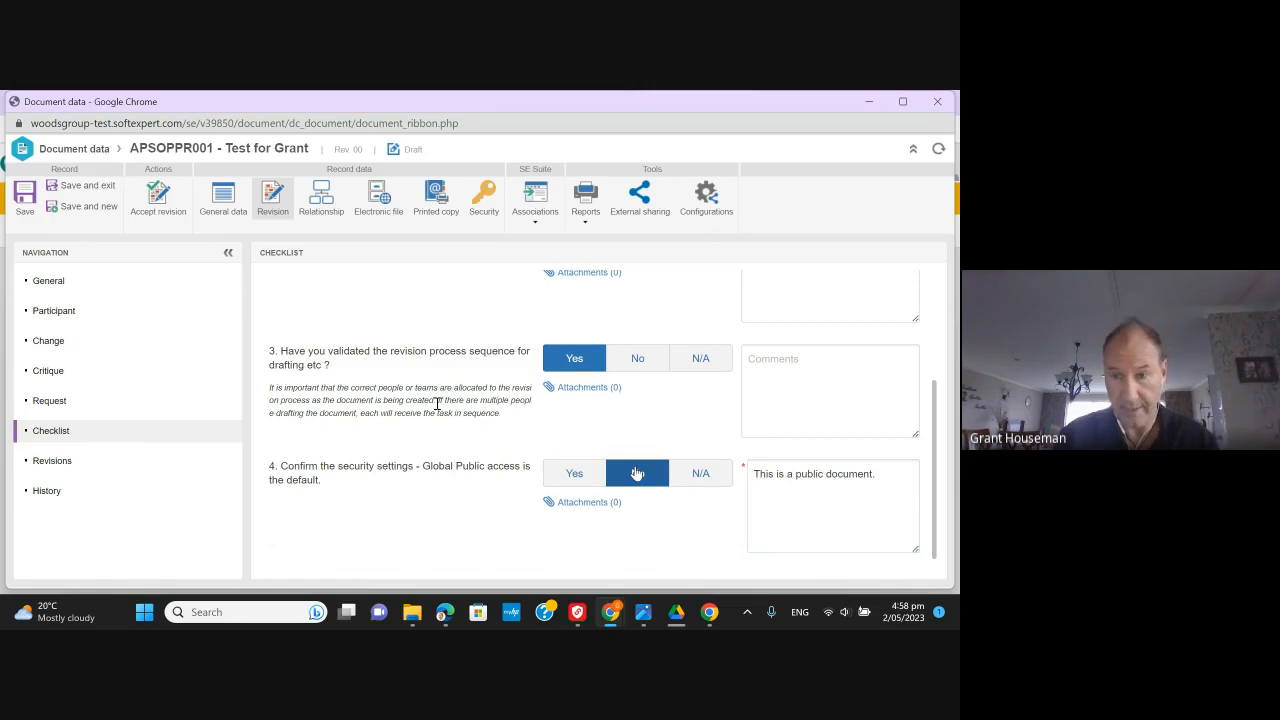
left_click(786, 478)
type("not")
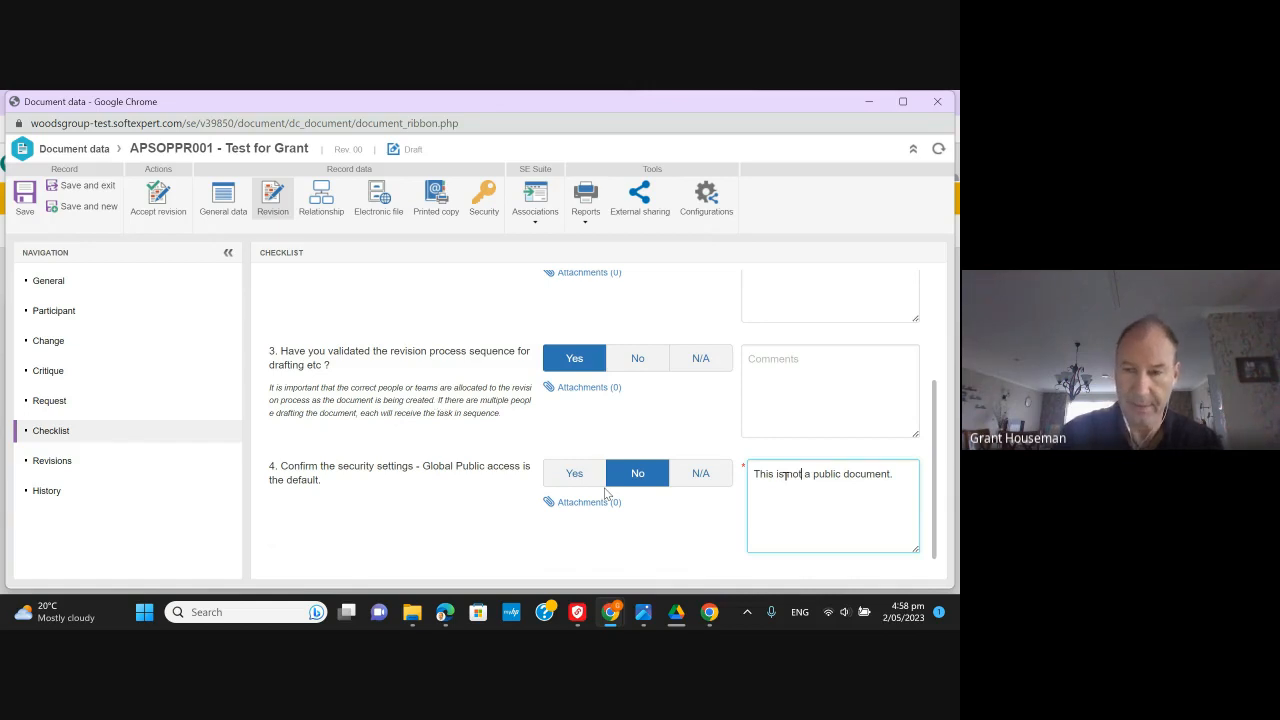
key("BackSpace")
key("BackSpace")
key("BackSpace")
key("Delete")
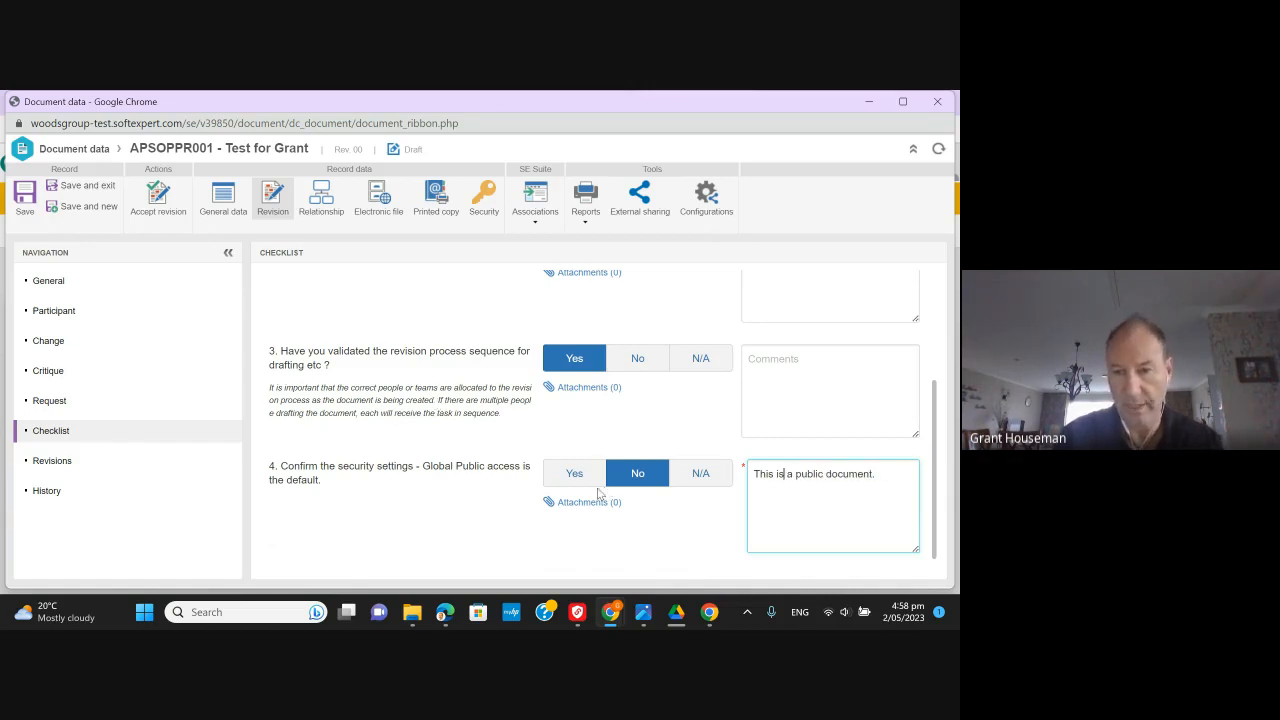
left_click(587, 480)
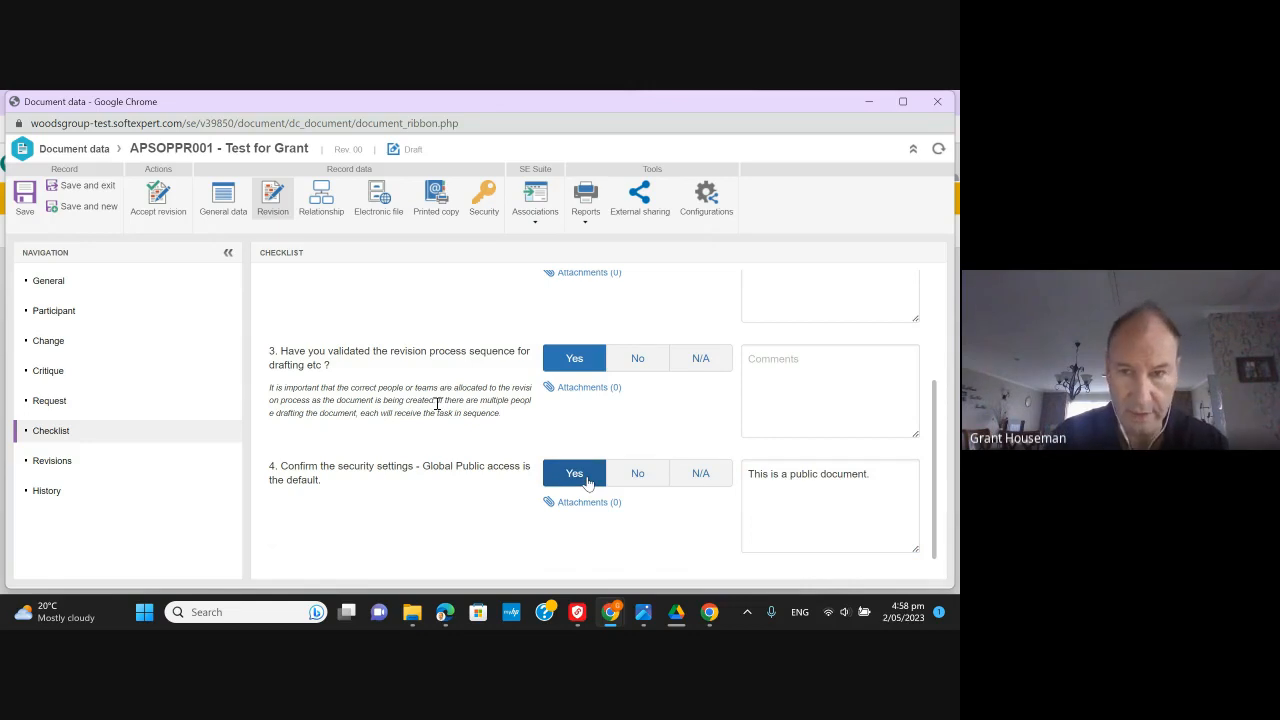
scroll(557, 467, "up", 3)
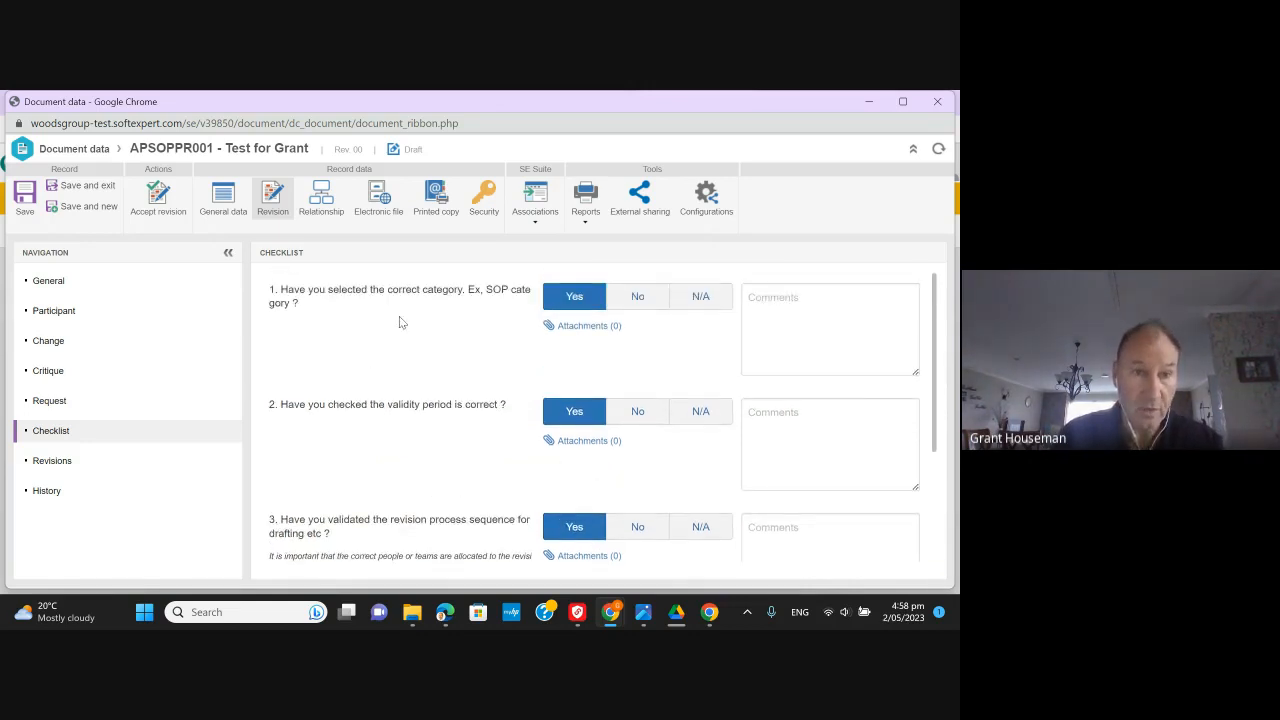
left_click(158, 195)
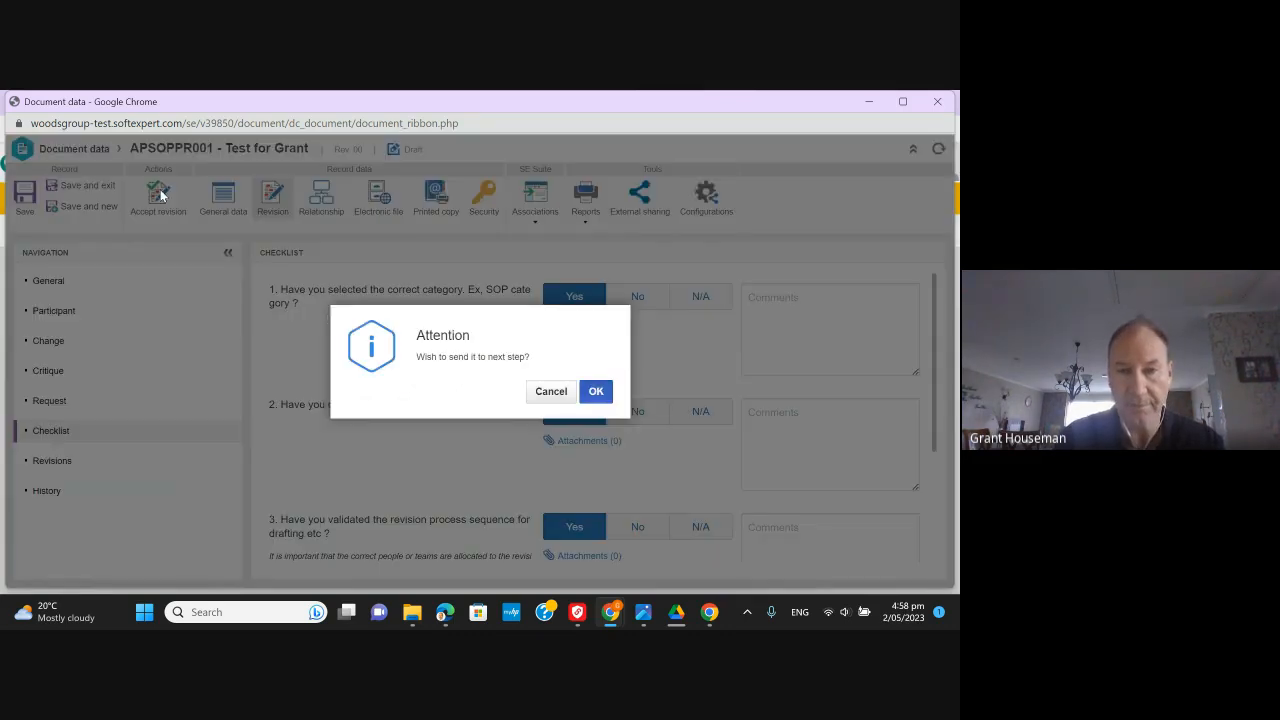
left_click(596, 391)
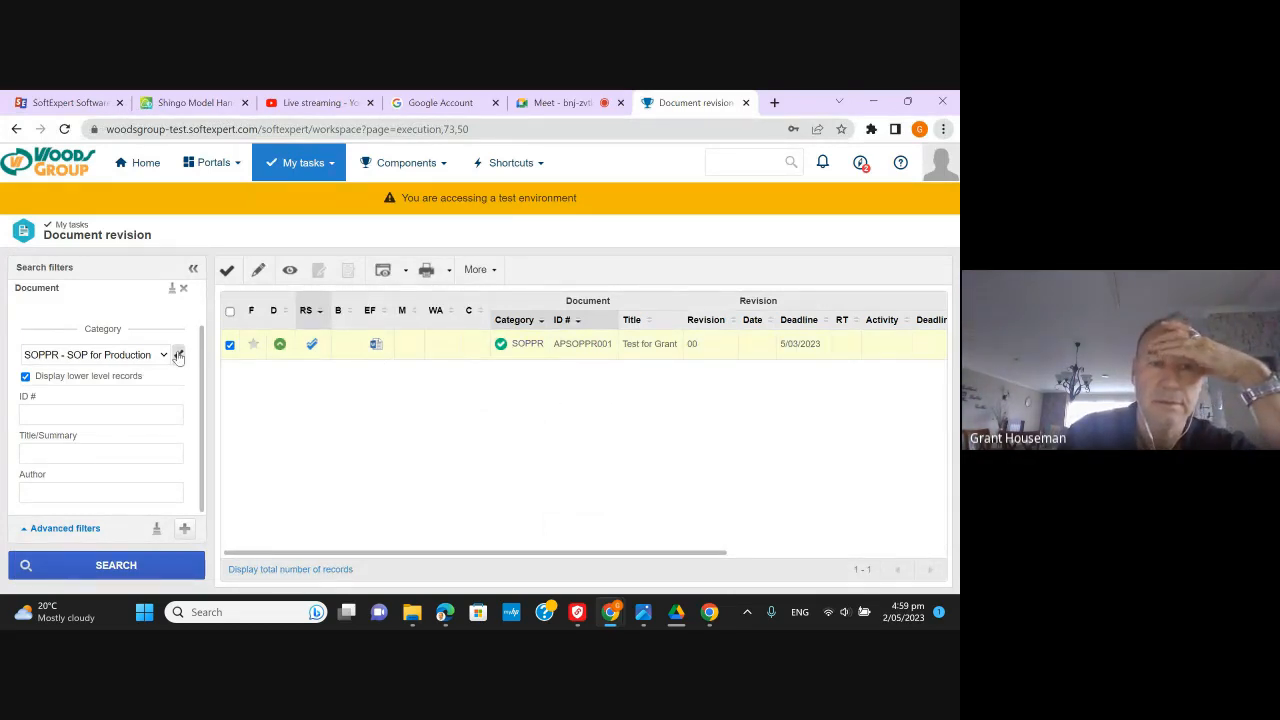
- Clear the category and lower-level filters, then search again filtered to SOPPR - SOP for Production
left_click(178, 355)
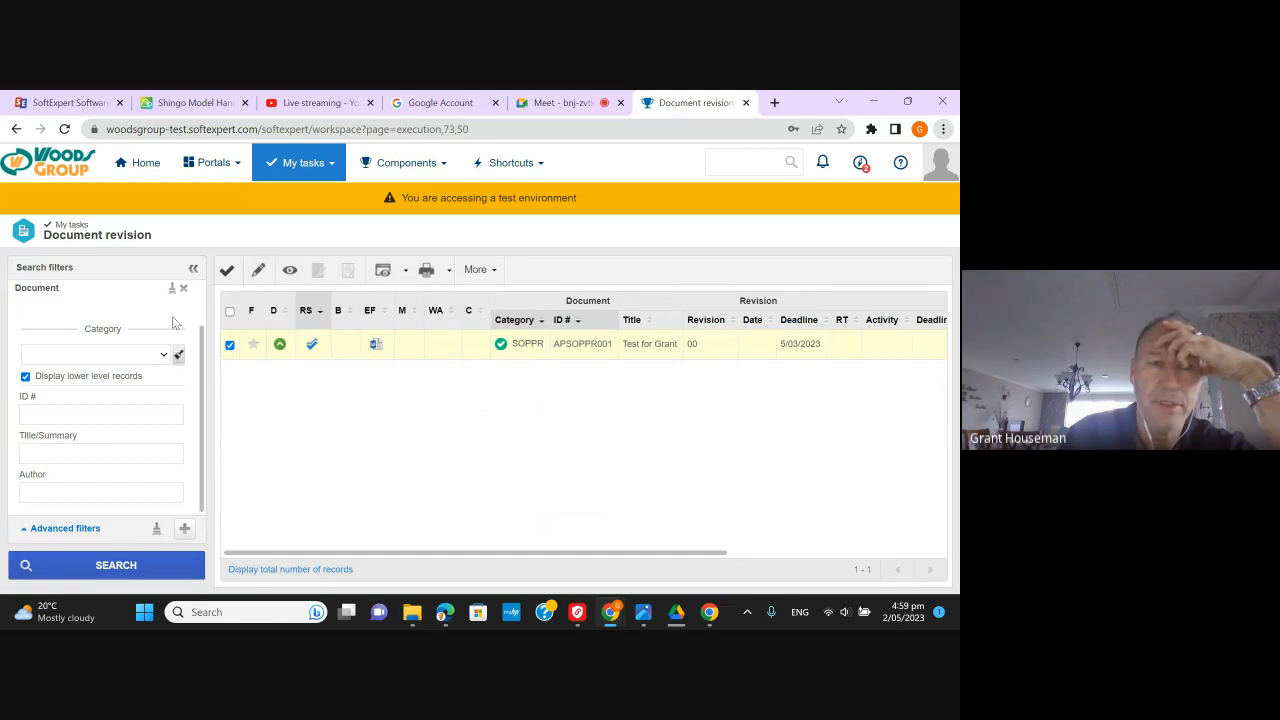
scroll(152, 385, "up", 1)
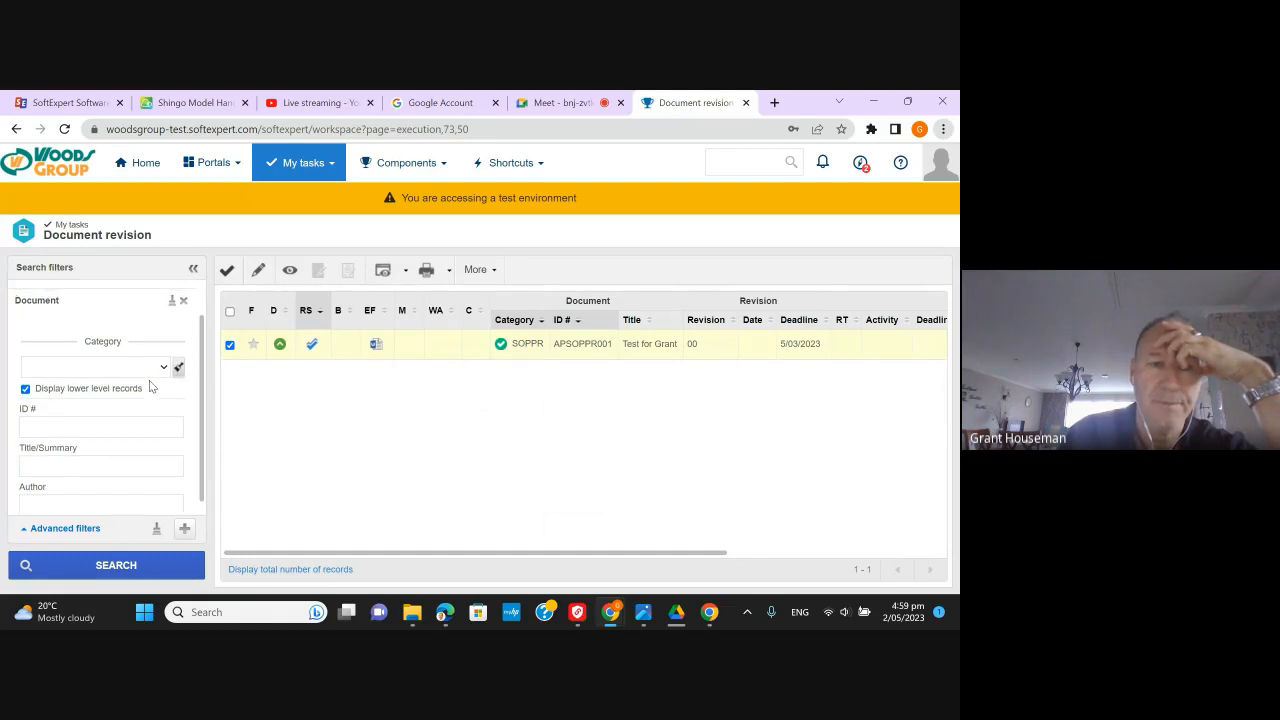
left_click(26, 389)
scroll(87, 376, "up", 1)
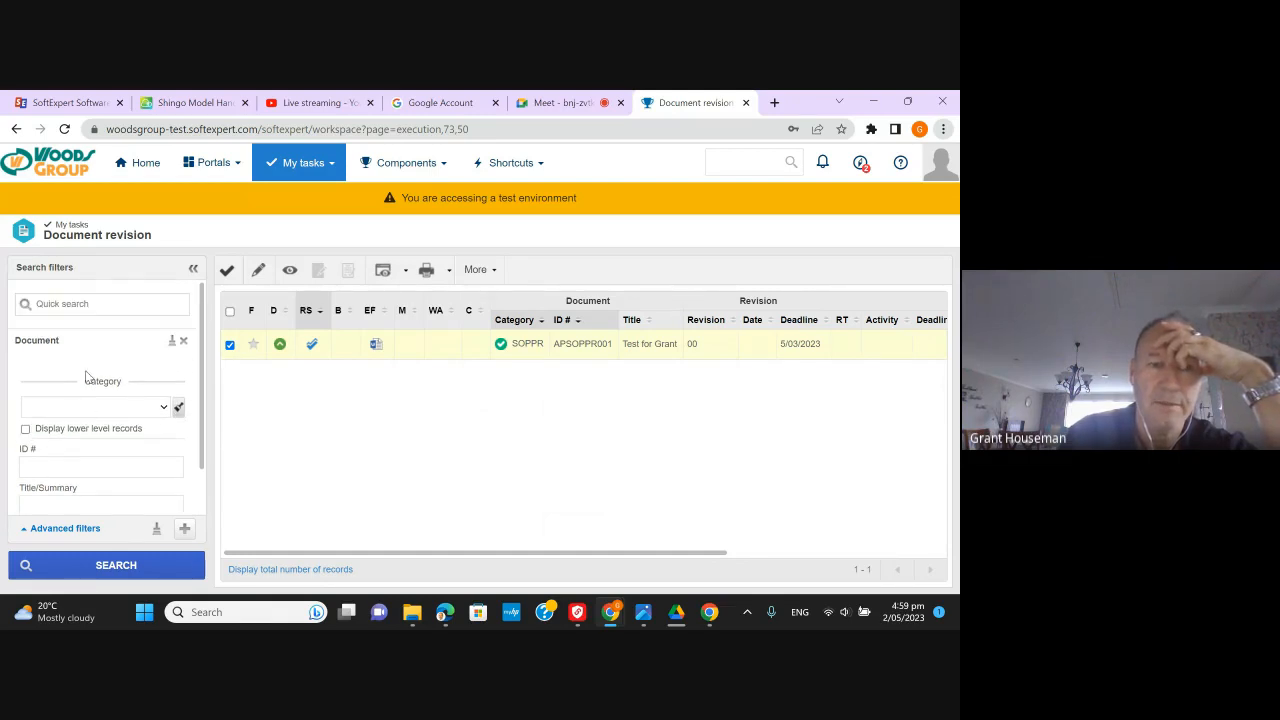
left_click(126, 566)
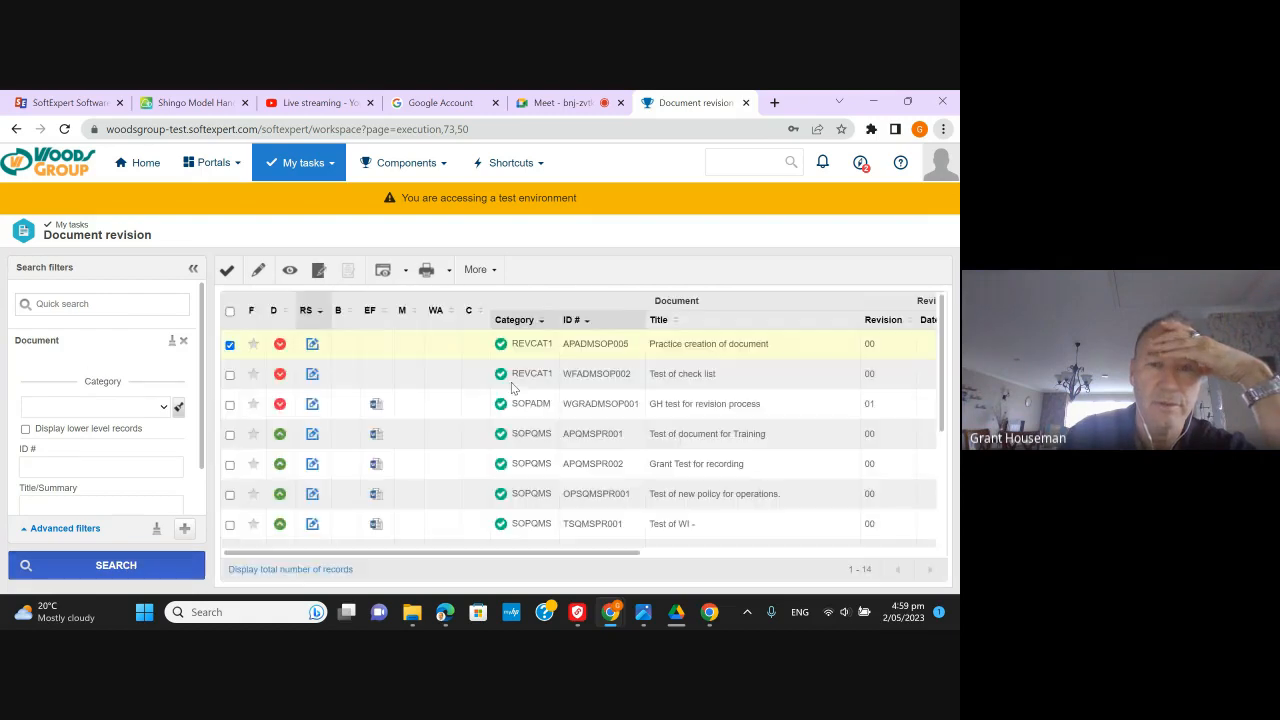
left_click(164, 408)
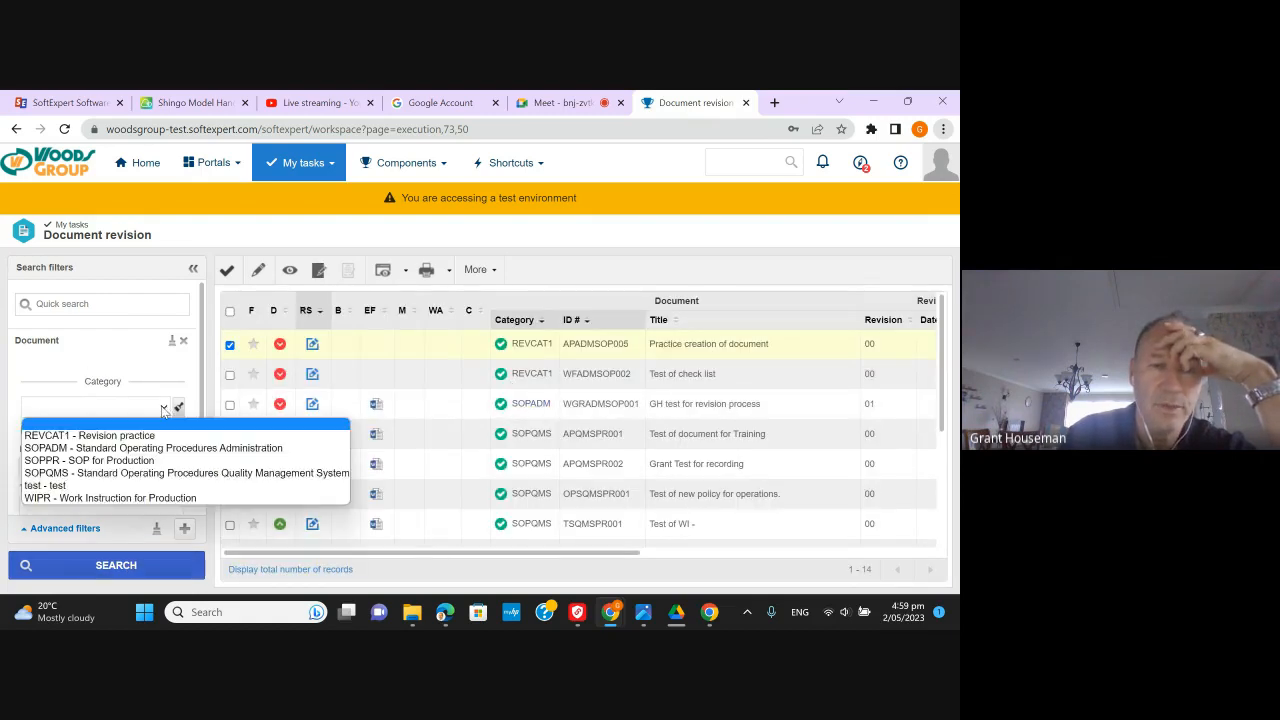
left_click(127, 462)
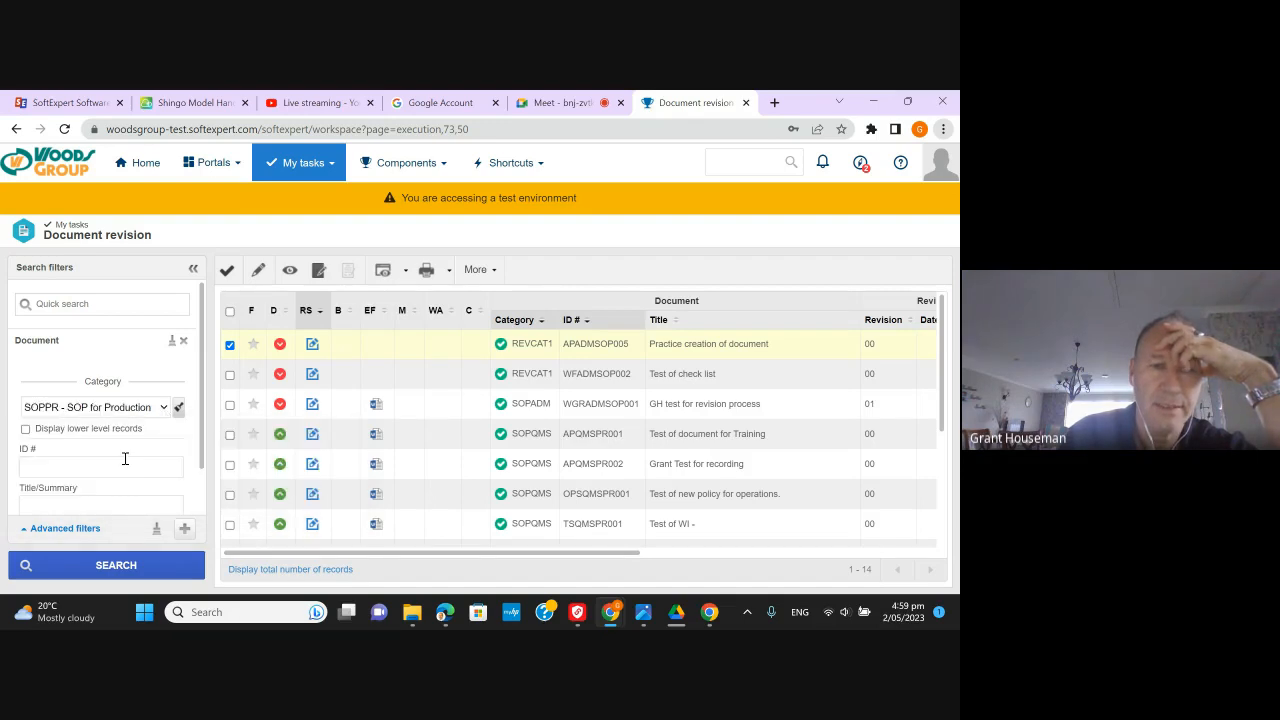
left_click(171, 570)
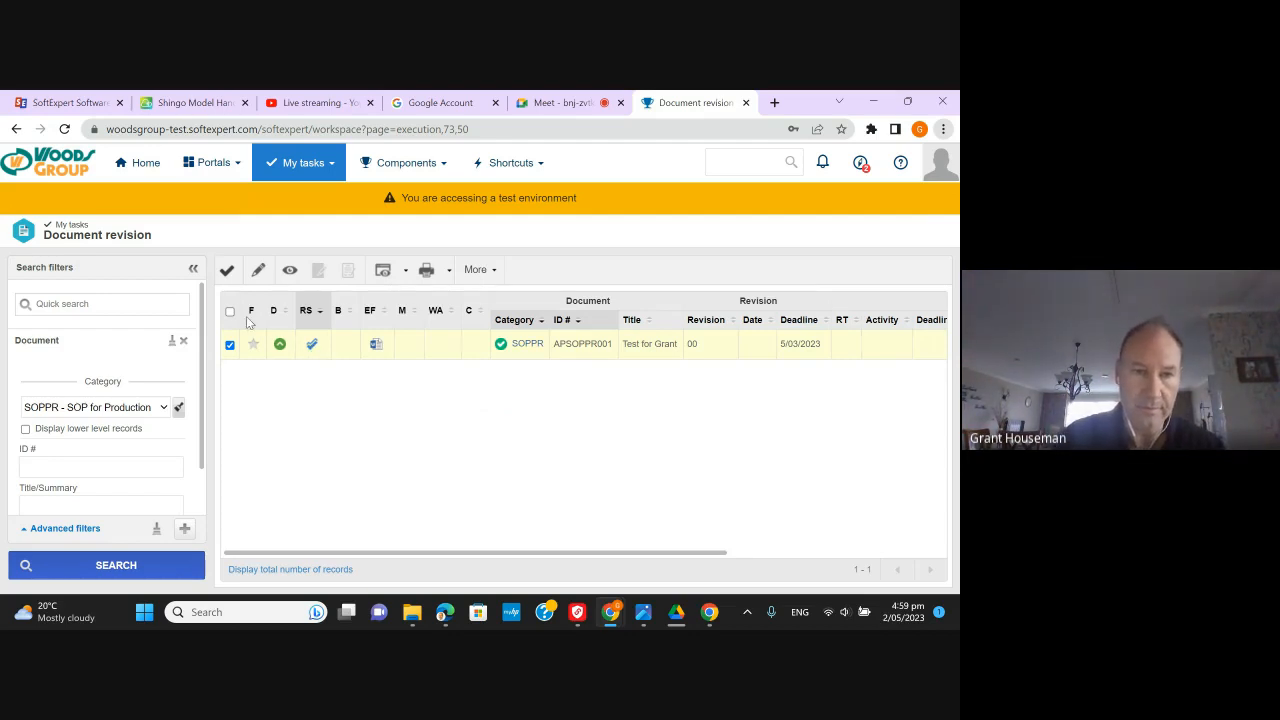
- Open the APSOPPR001 Test for Grant review task and view its revision participants
left_click(228, 272)
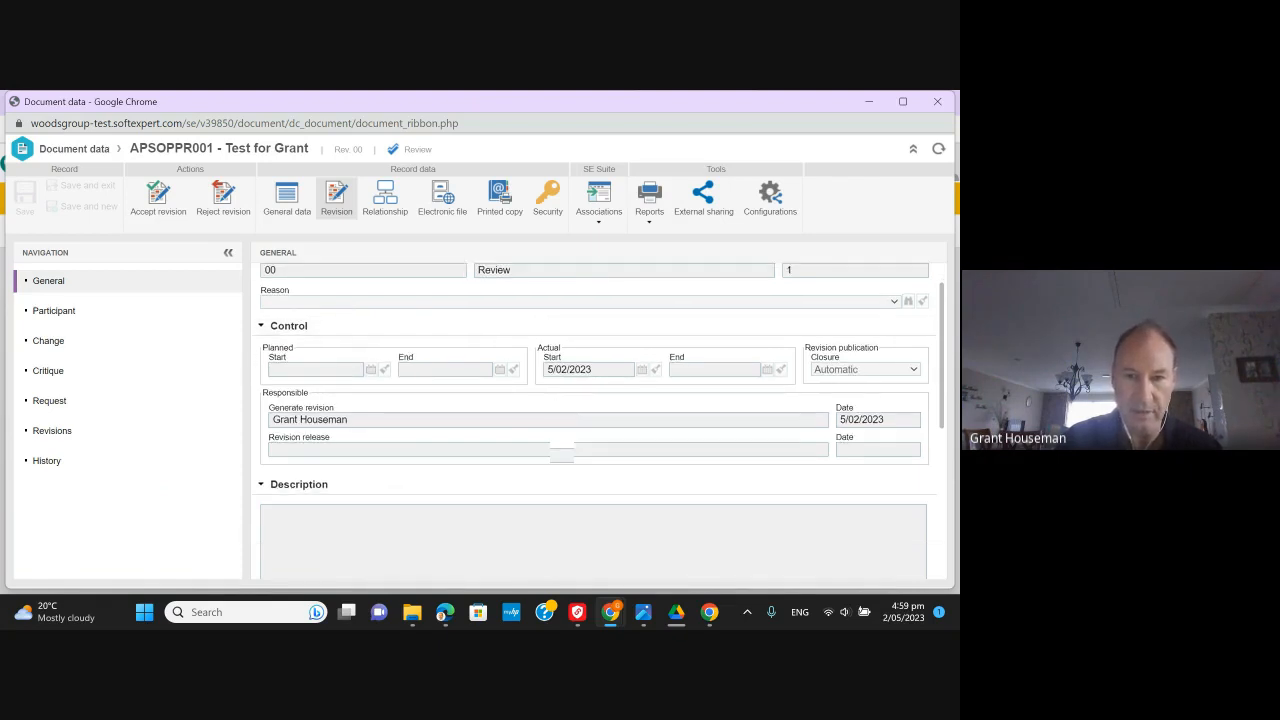
scroll(560, 445, "down", 1)
scroll(556, 447, "up", 1)
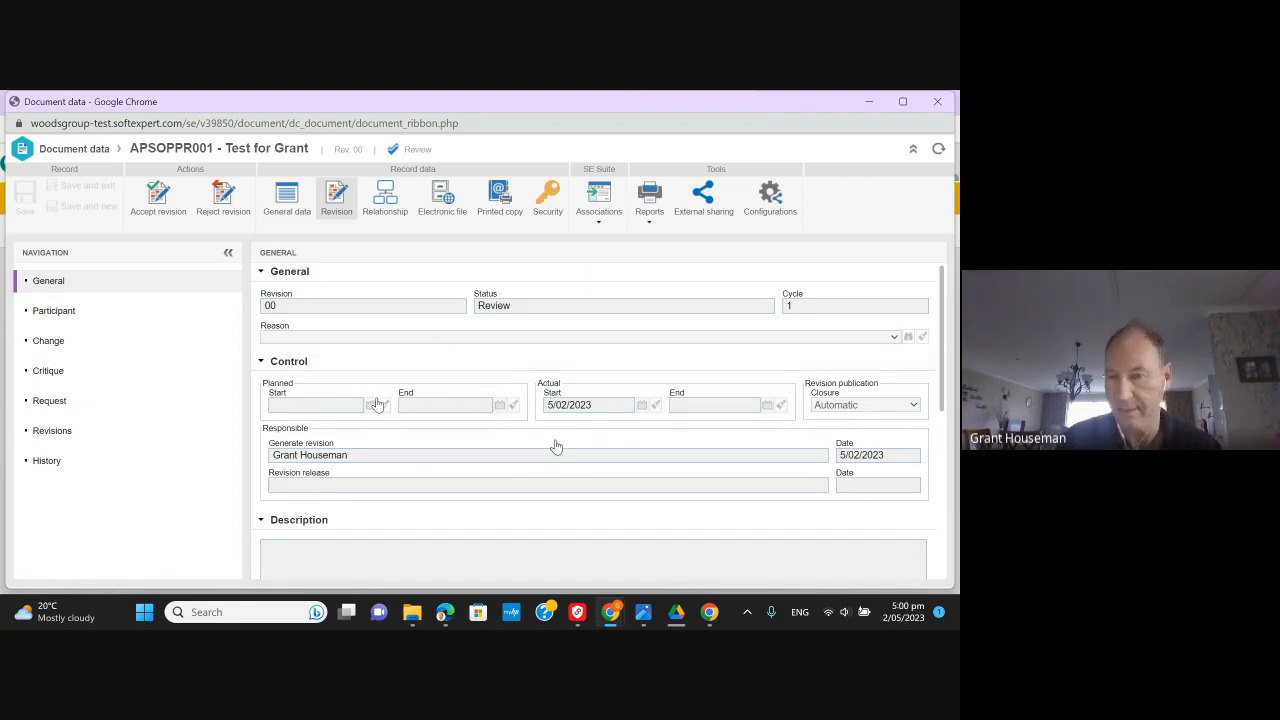
left_click(60, 313)
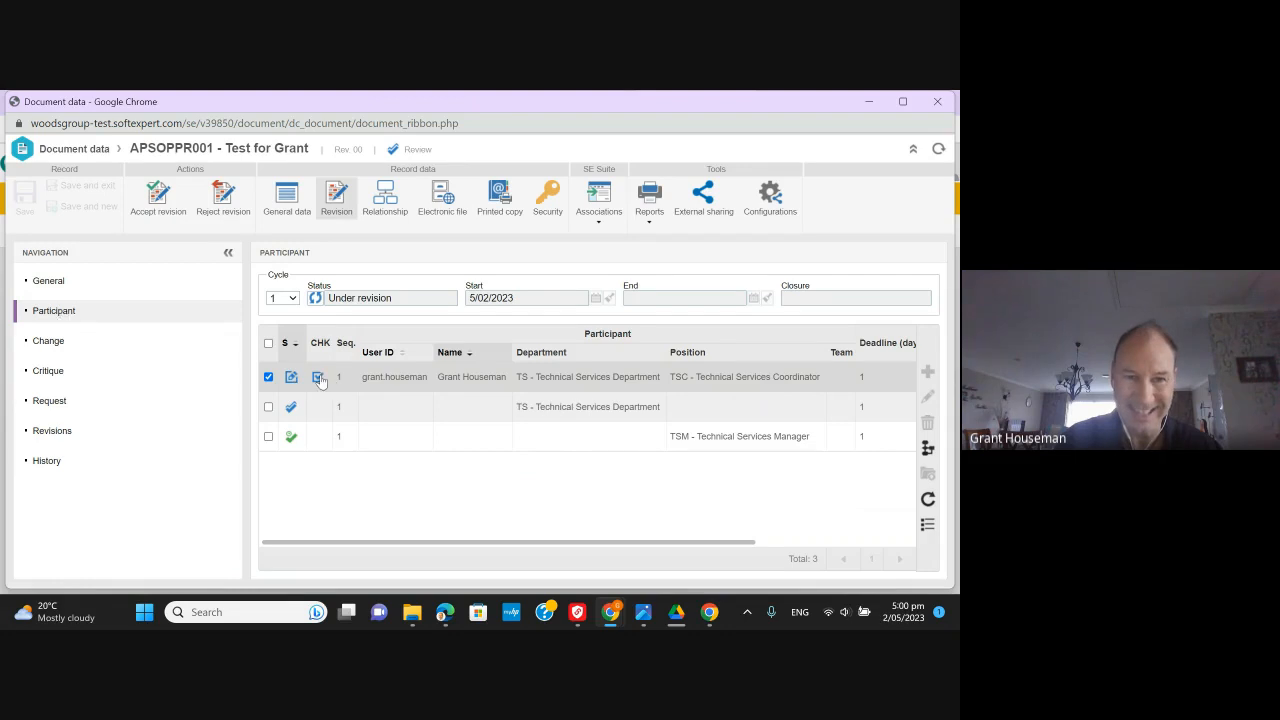
- Check the participants' release dates in the grid, then show the revision's still-empty critique list
scroll(320, 380, "right", 5)
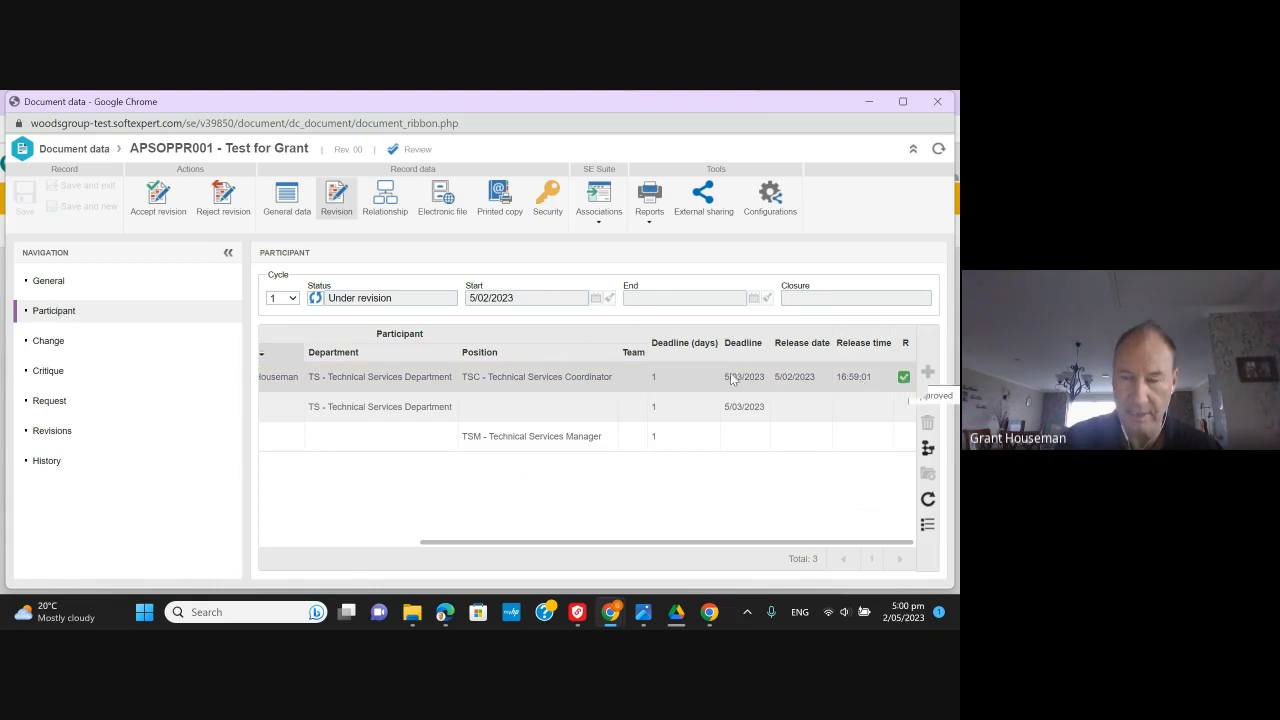
left_click(905, 379)
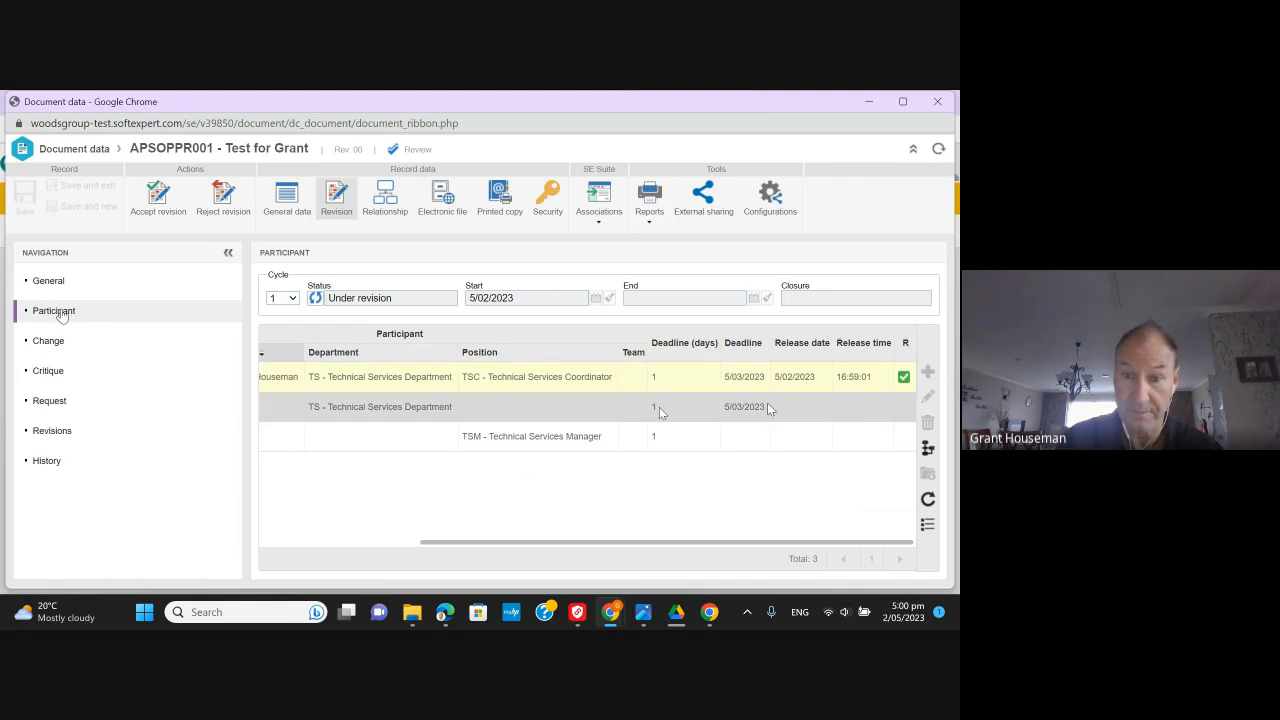
scroll(767, 402, "left", 5)
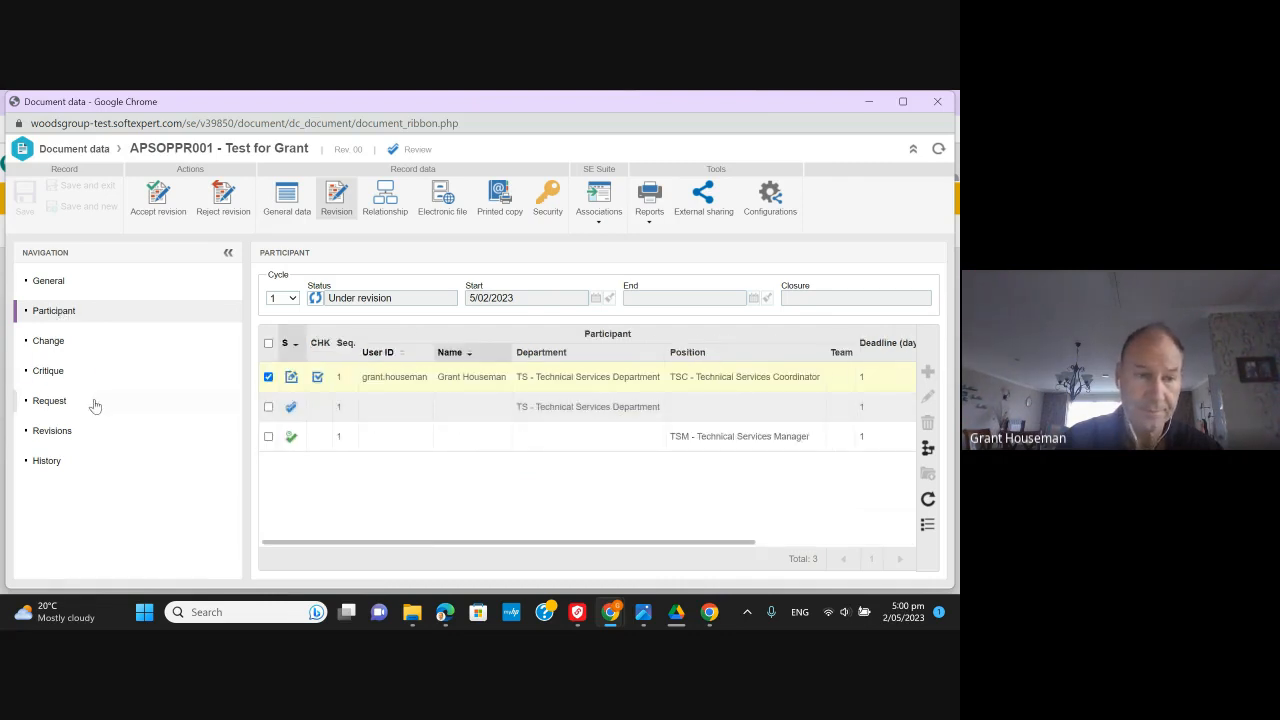
left_click(48, 371)
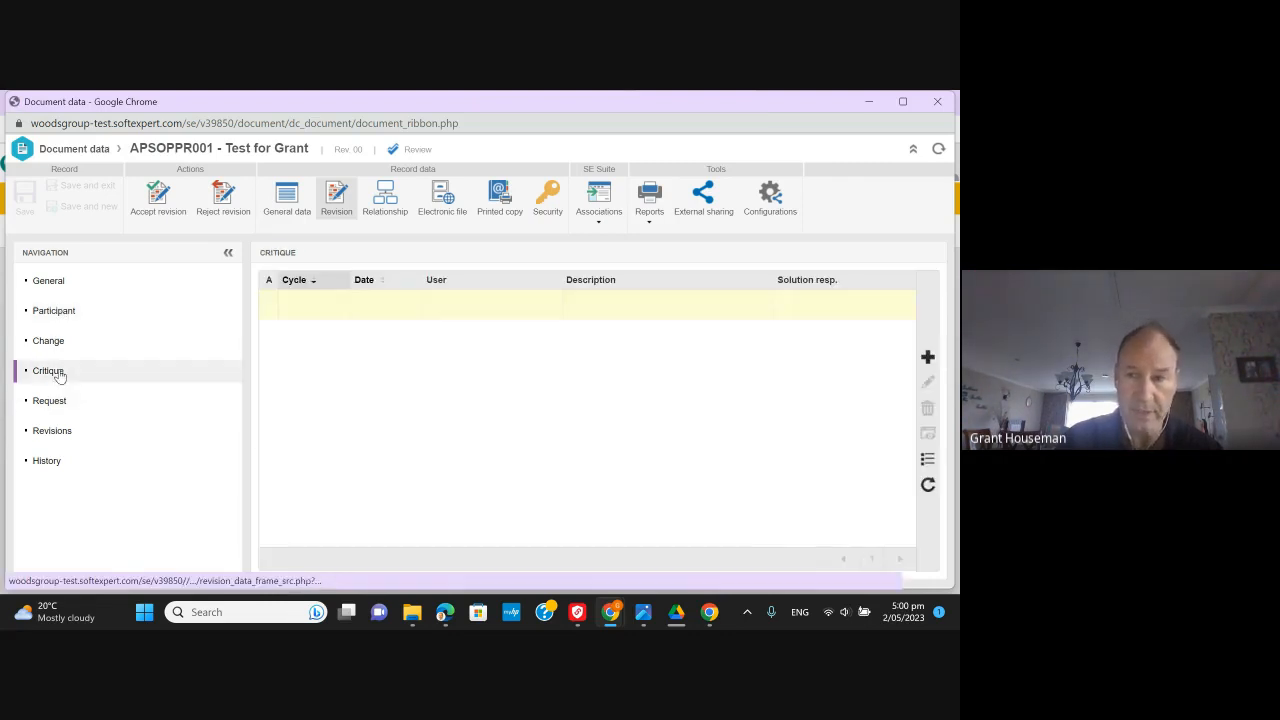
- Add and save a critique reading 'This is good to go' with a gaps-to-address note
left_click(927, 357)
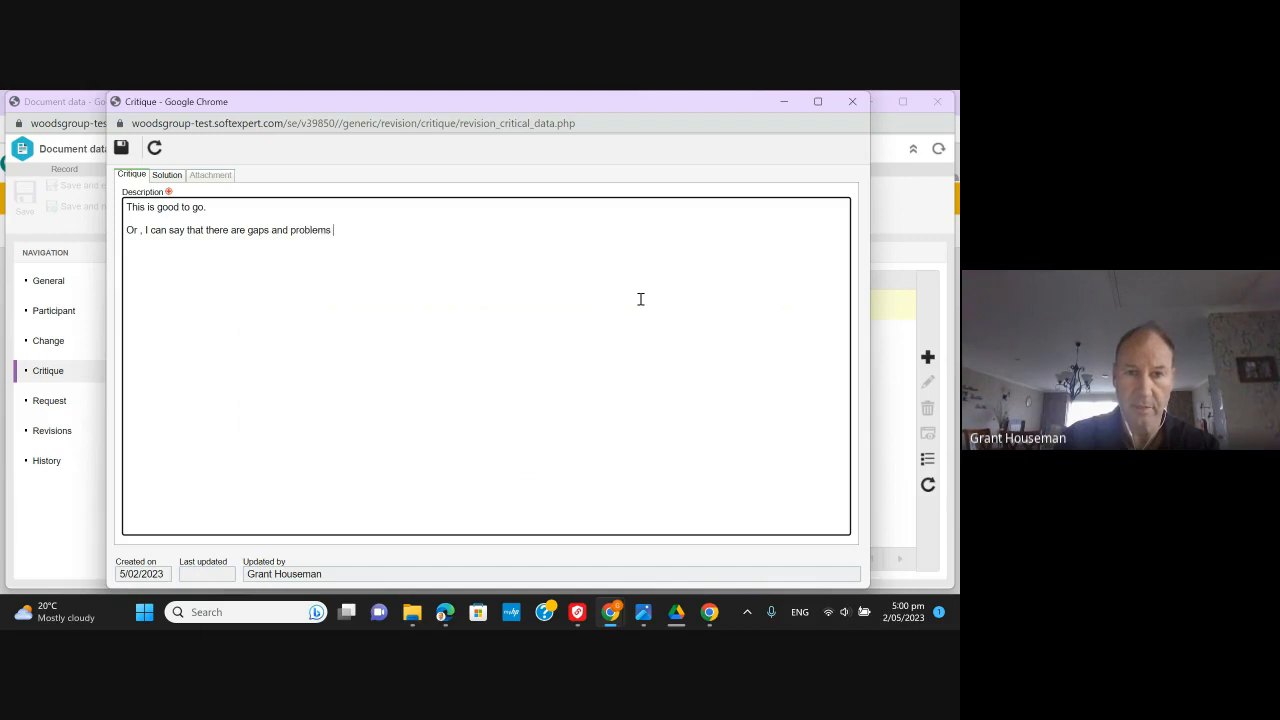
type("document in the review and please address these.")
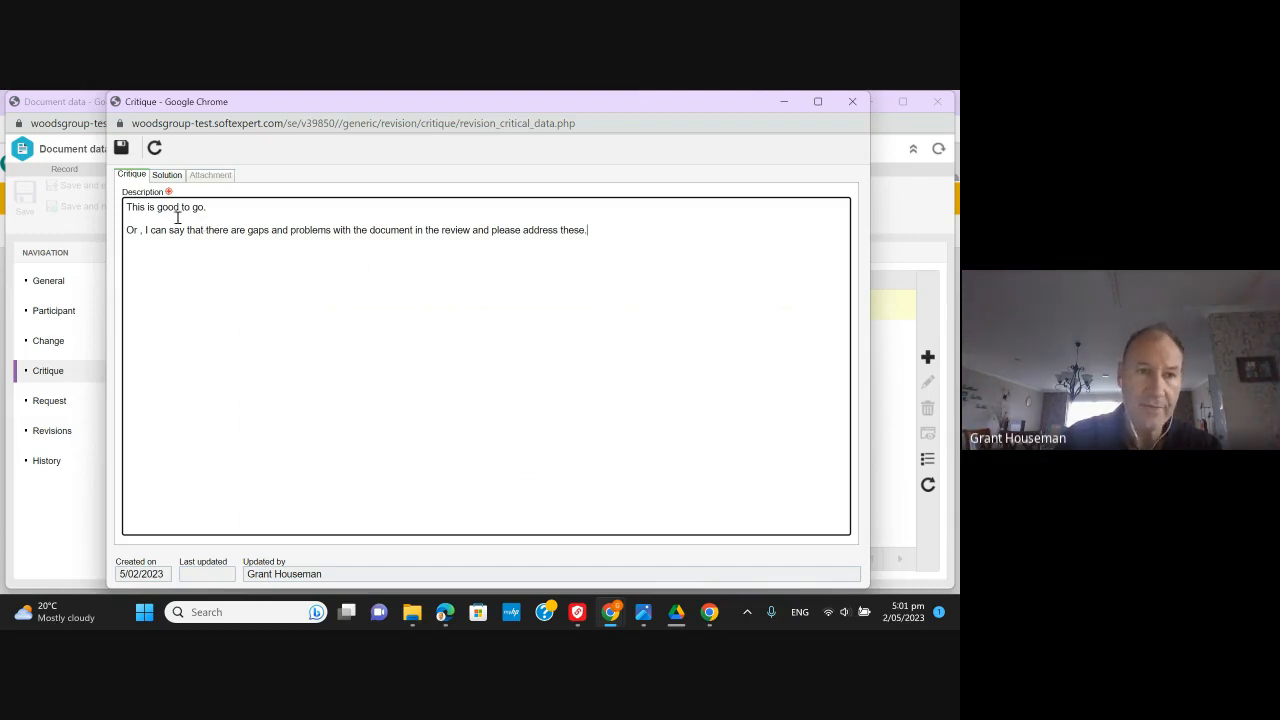
left_click(171, 177)
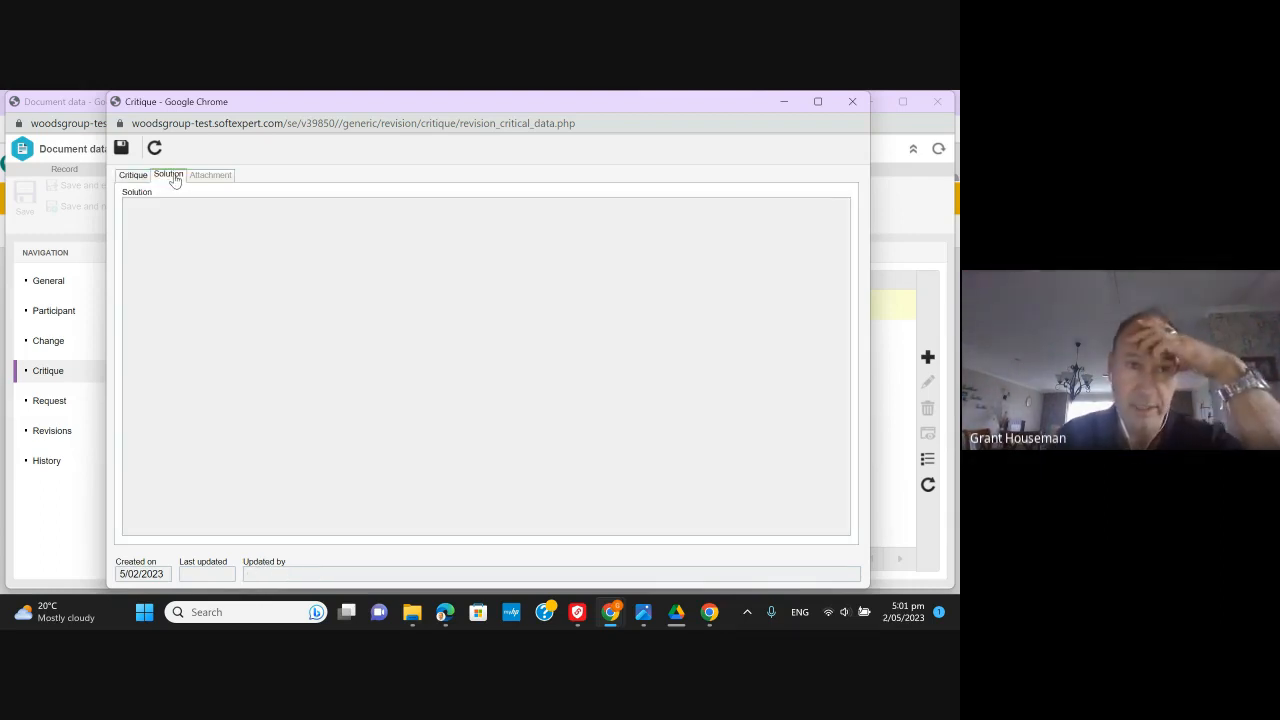
left_click(131, 177)
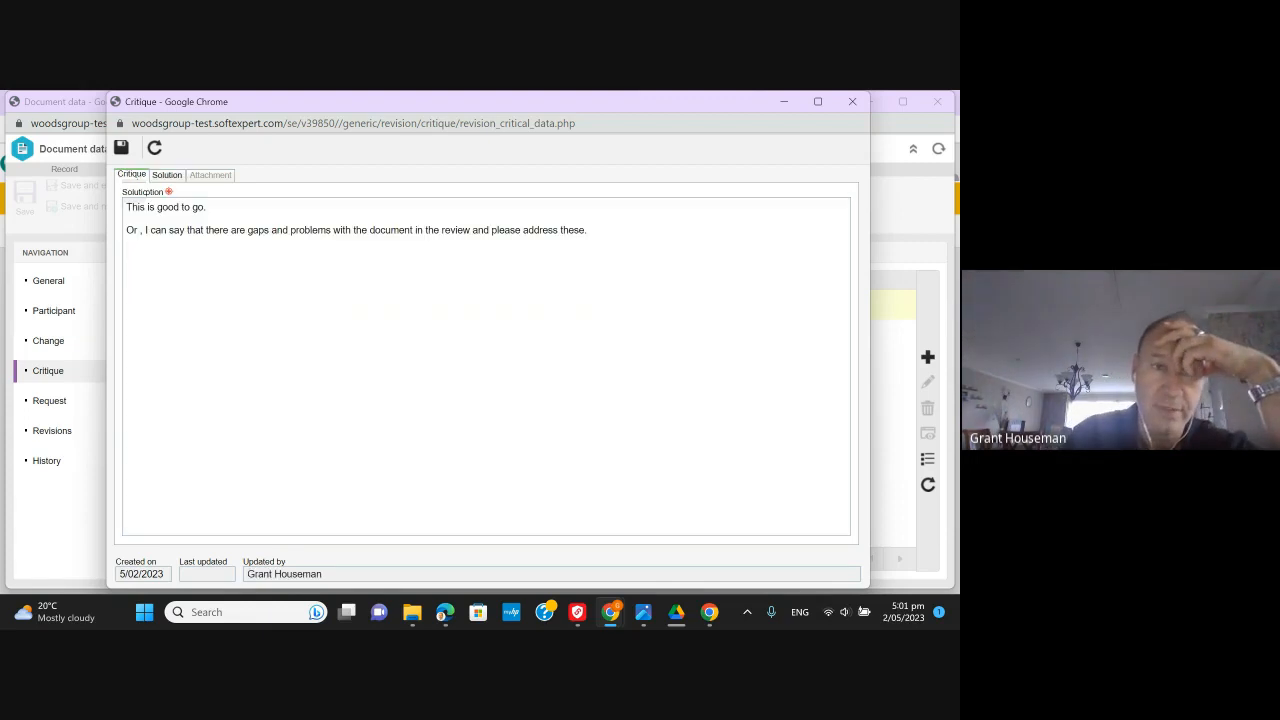
left_click(122, 149)
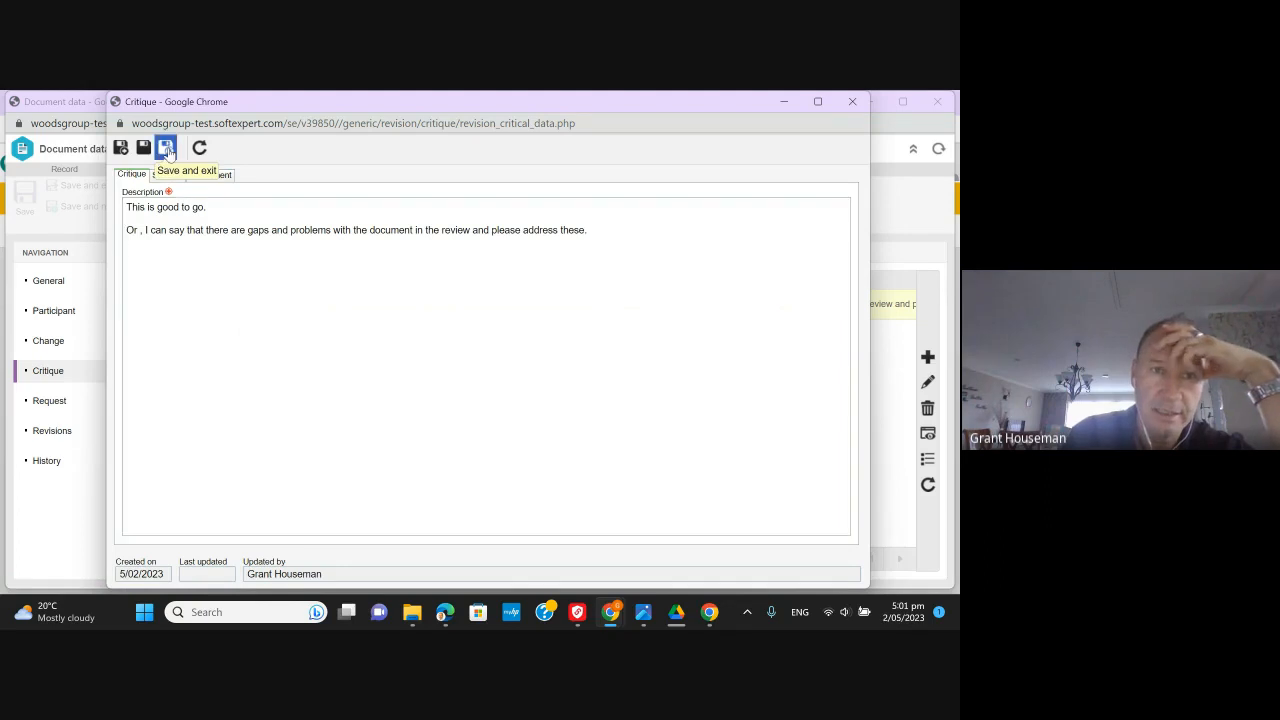
left_click(166, 147)
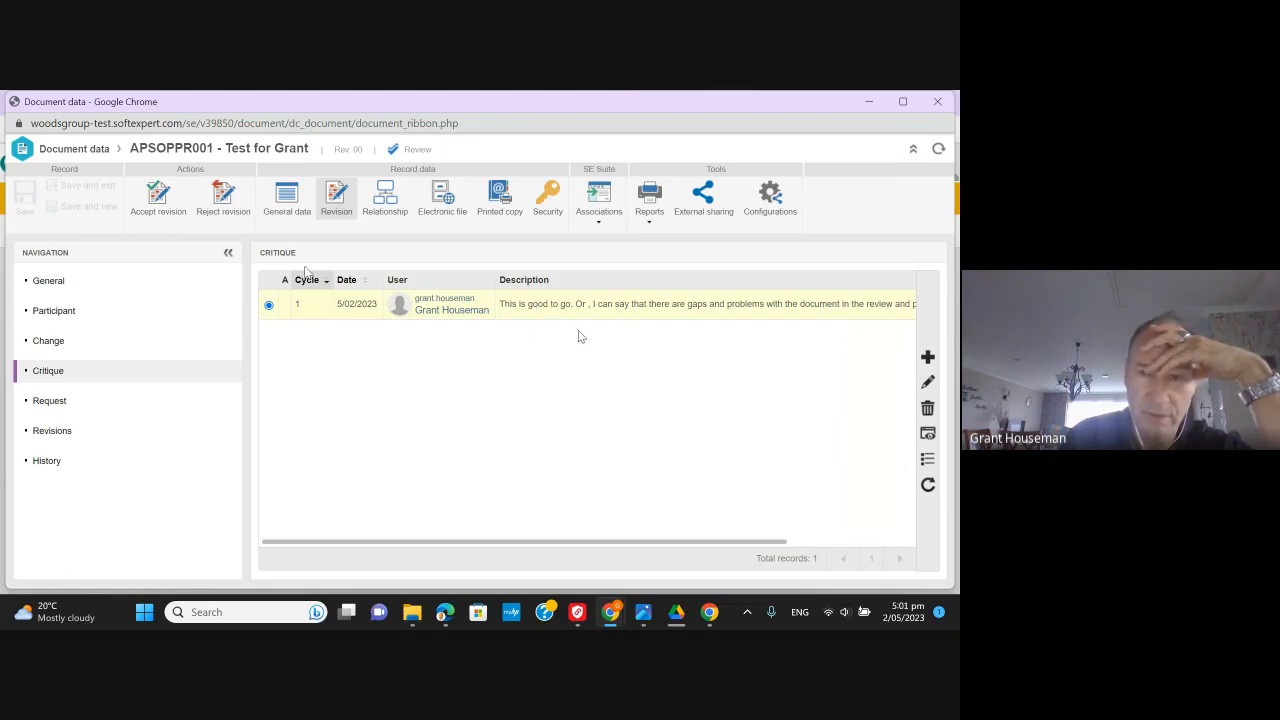
- Scroll through the proposal's table of contents and download Sales Proposal_WOODSGROUP_FEB23.docx
left_click(450, 205)
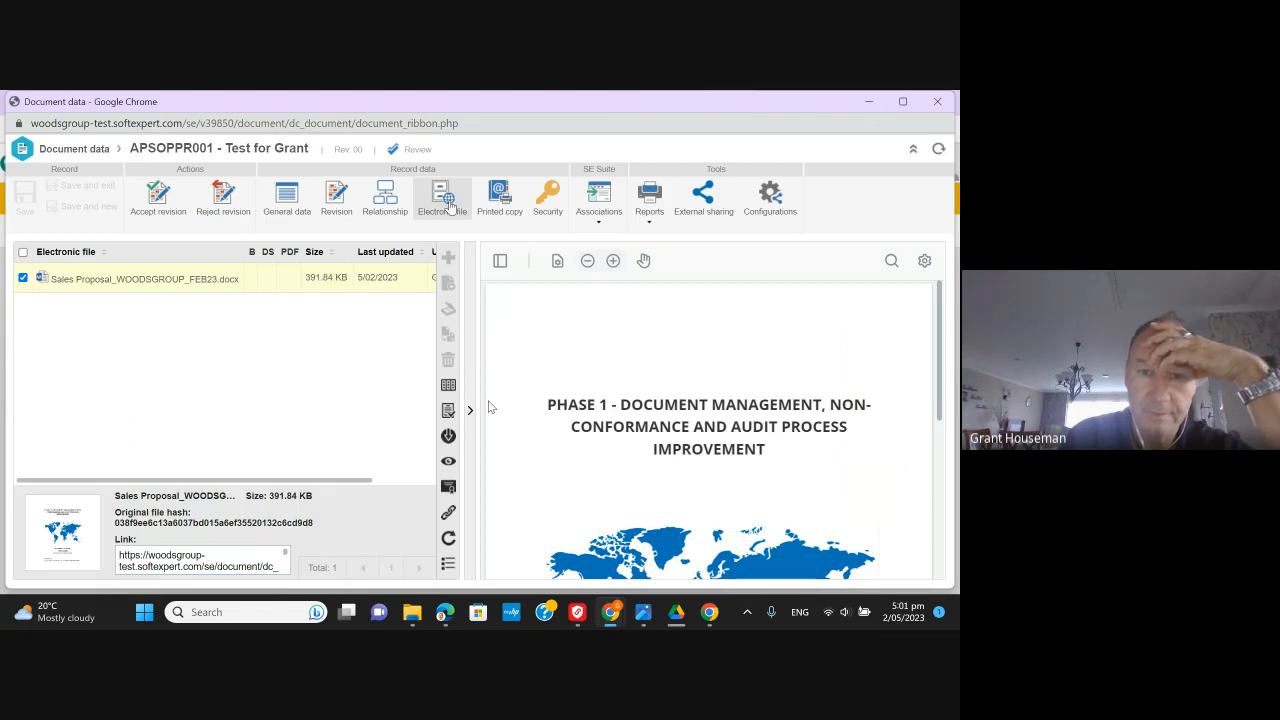
scroll(490, 407, "down", 1)
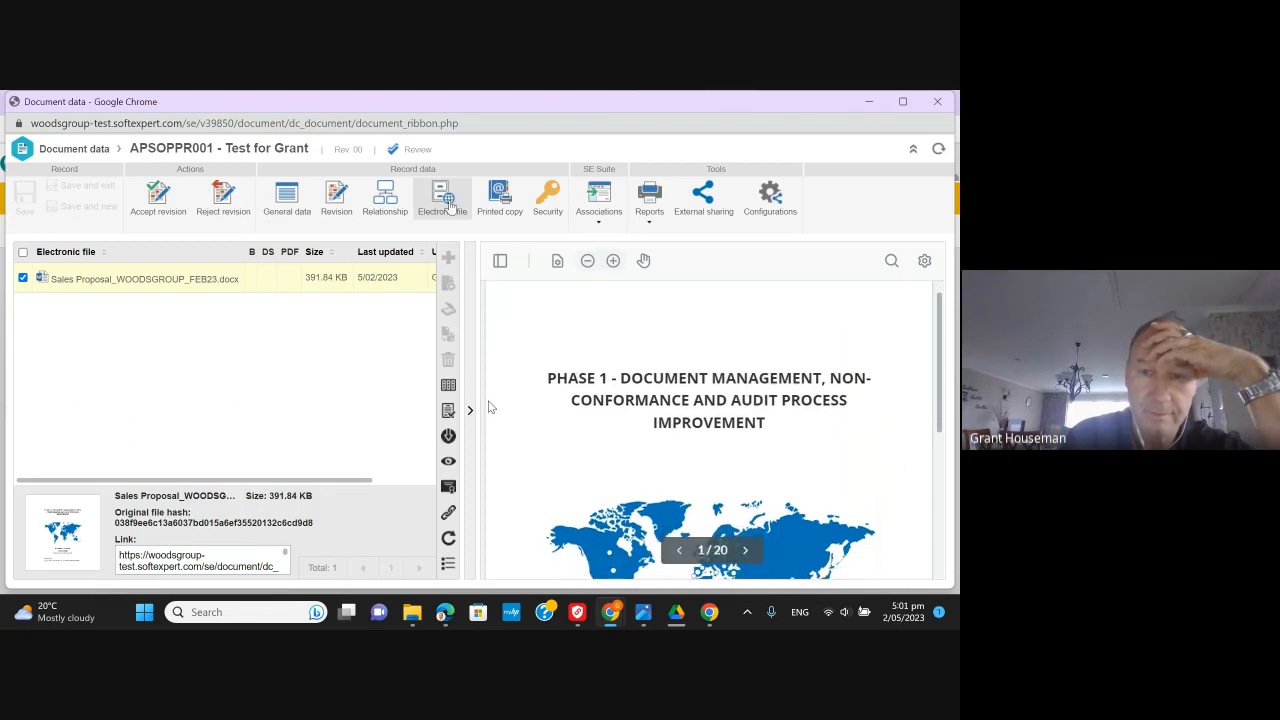
scroll(490, 407, "down", 8)
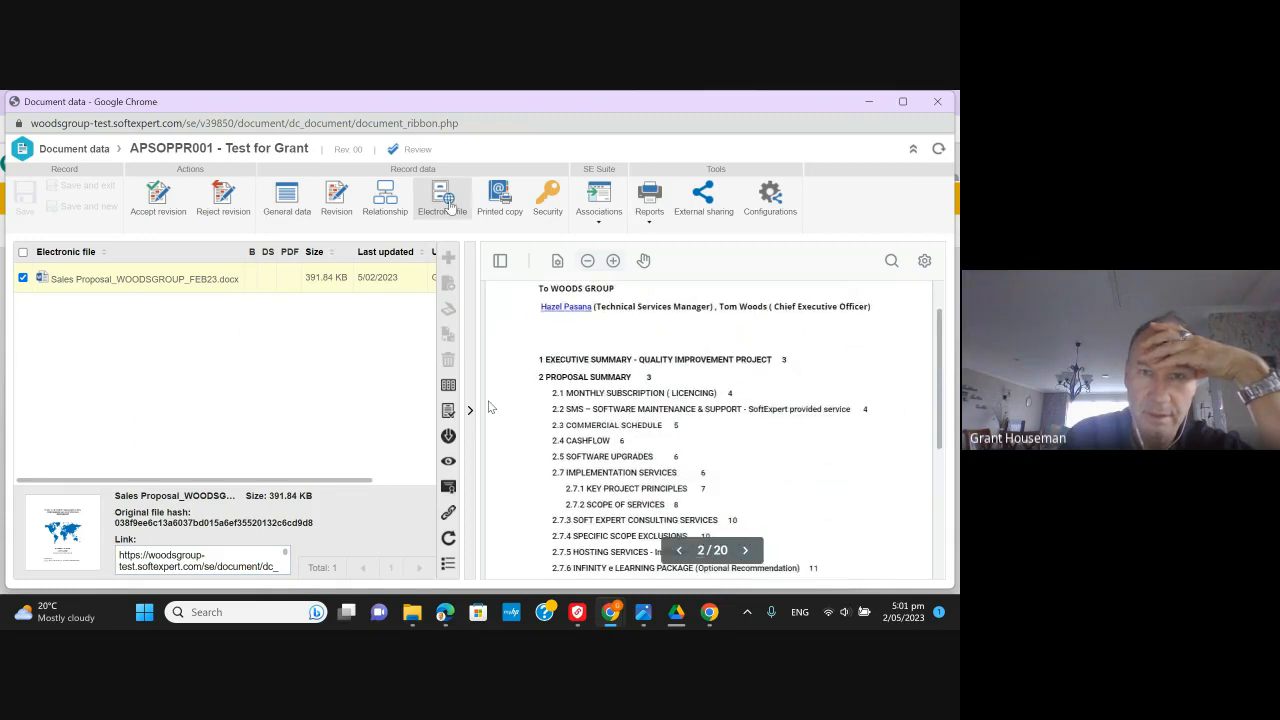
scroll(490, 407, "down", 6)
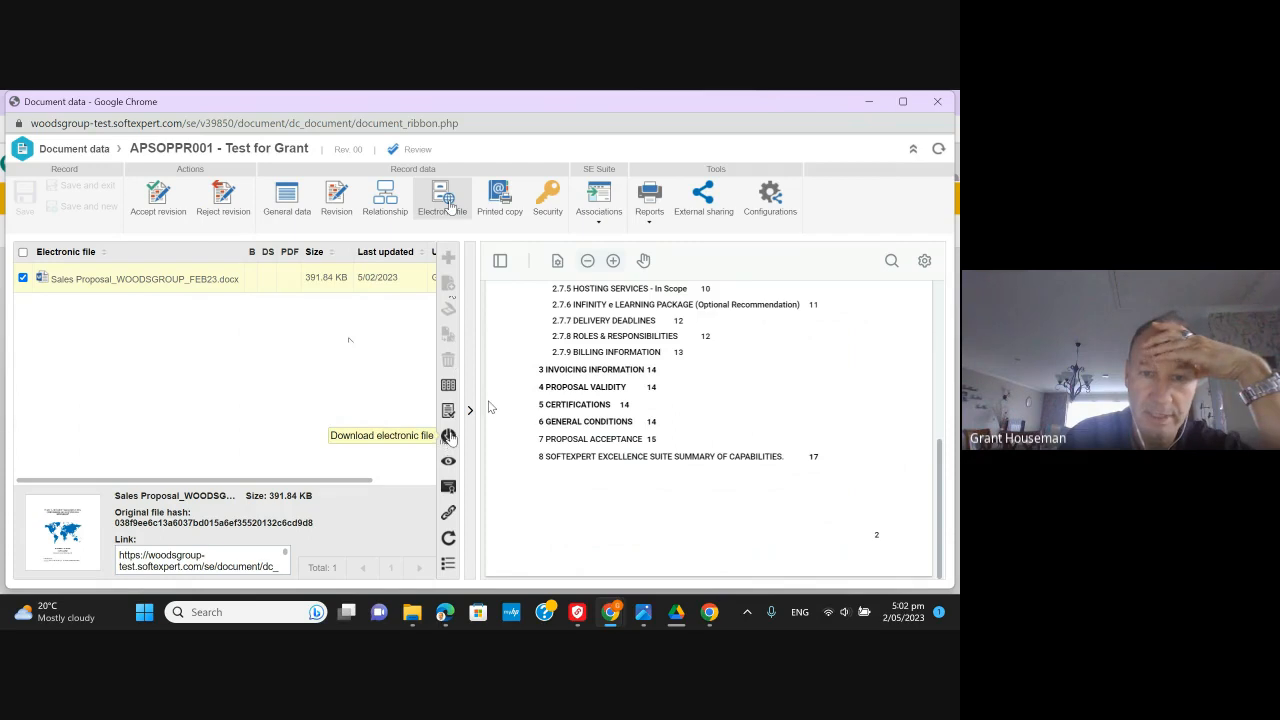
left_click(450, 437)
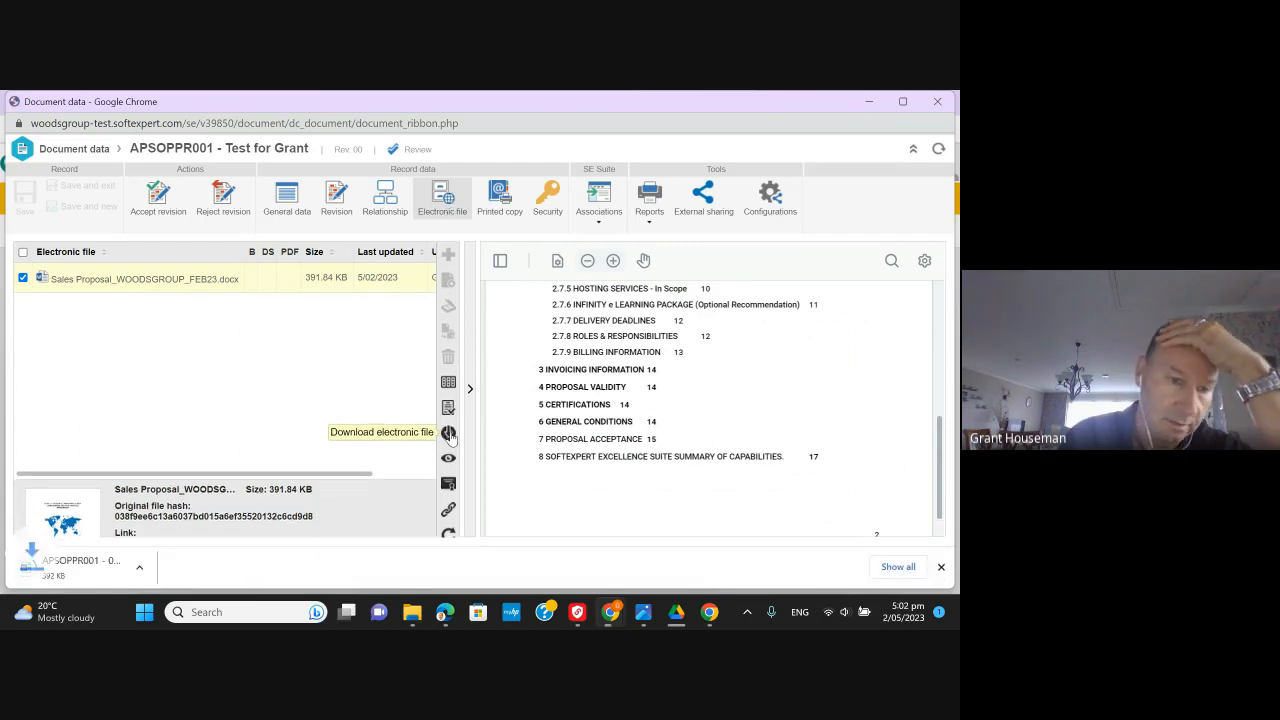
left_click(108, 569)
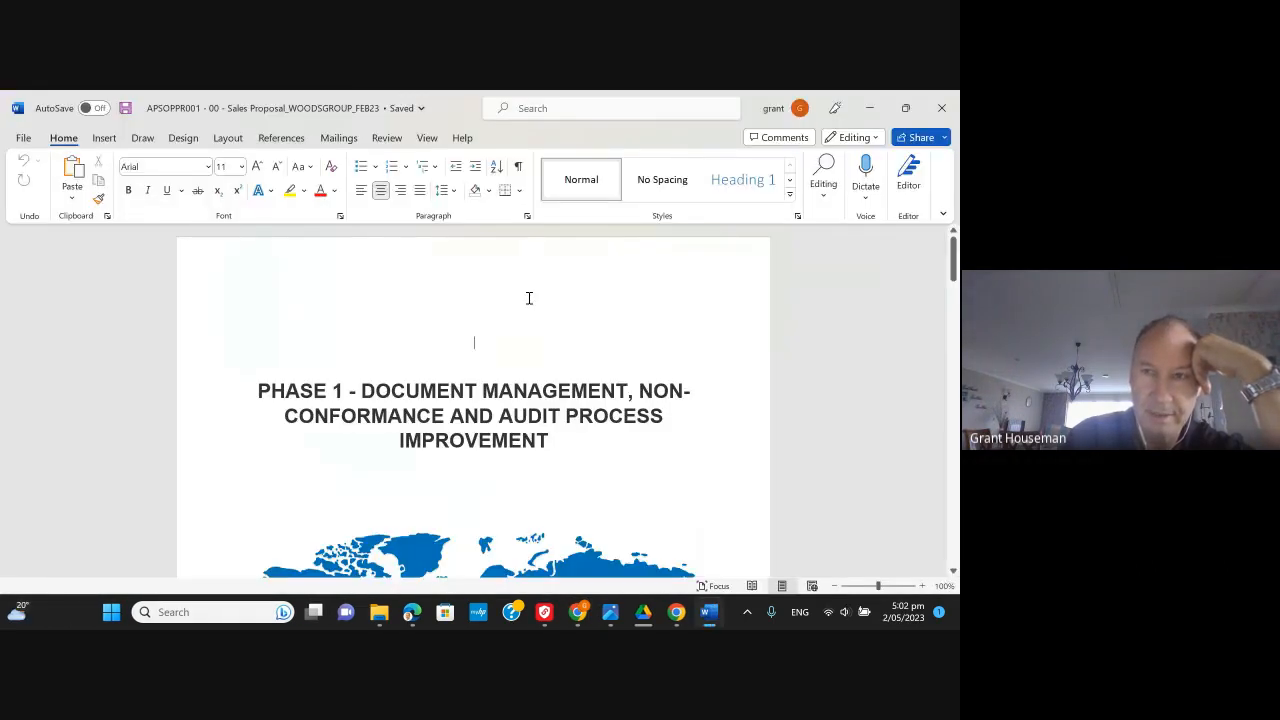
left_click(941, 112)
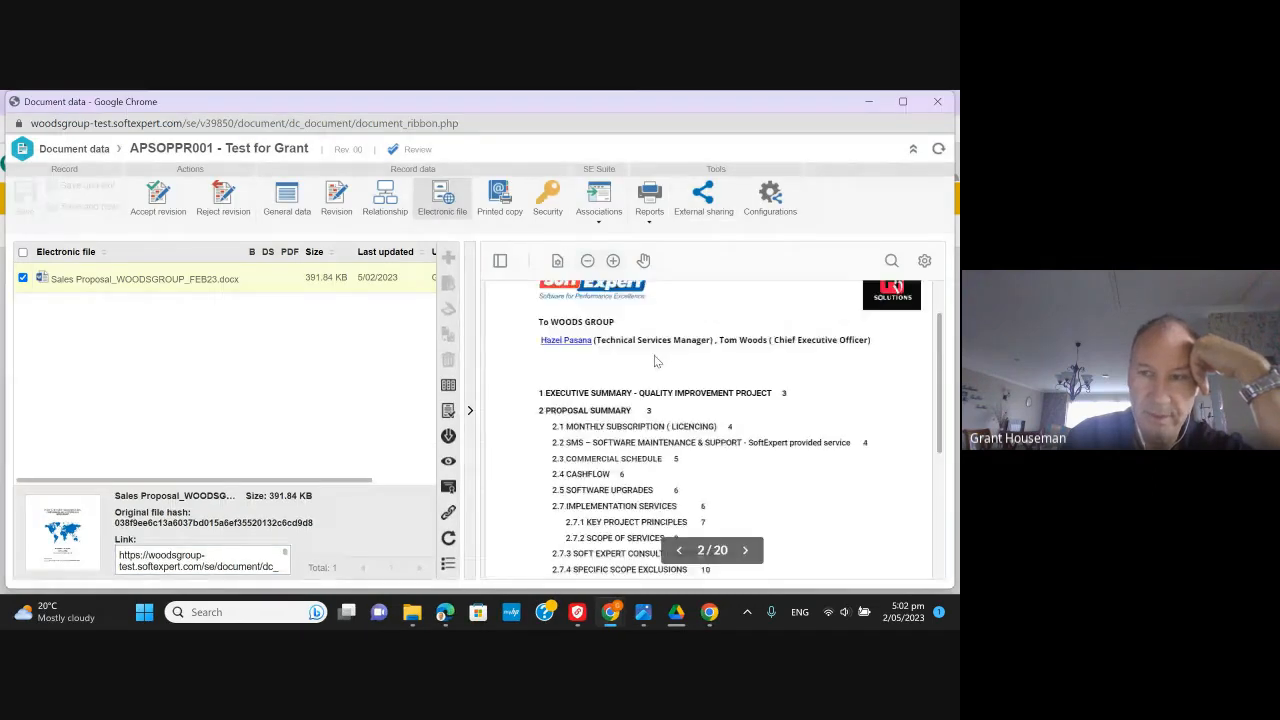
- Reject the APSOPPR001 revision and confirm, returning Test for Grant to Draft status
scroll(655, 361, "down", 10)
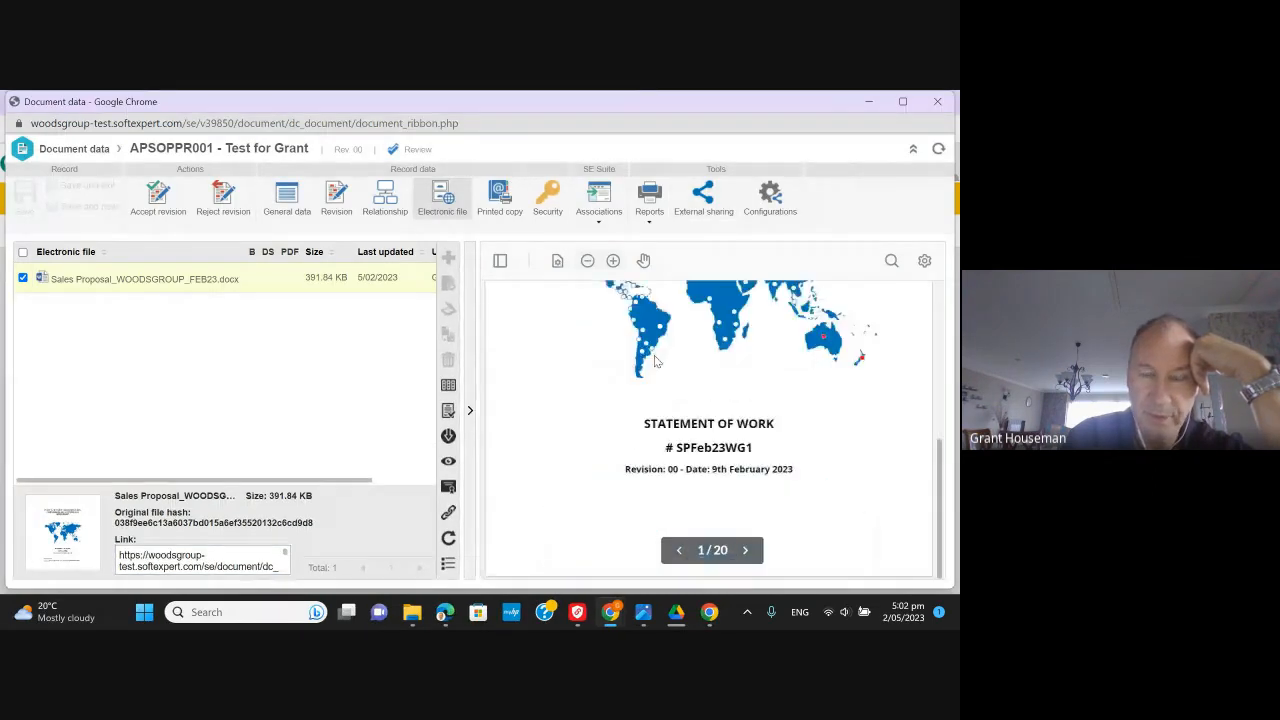
scroll(654, 355, "down", 8)
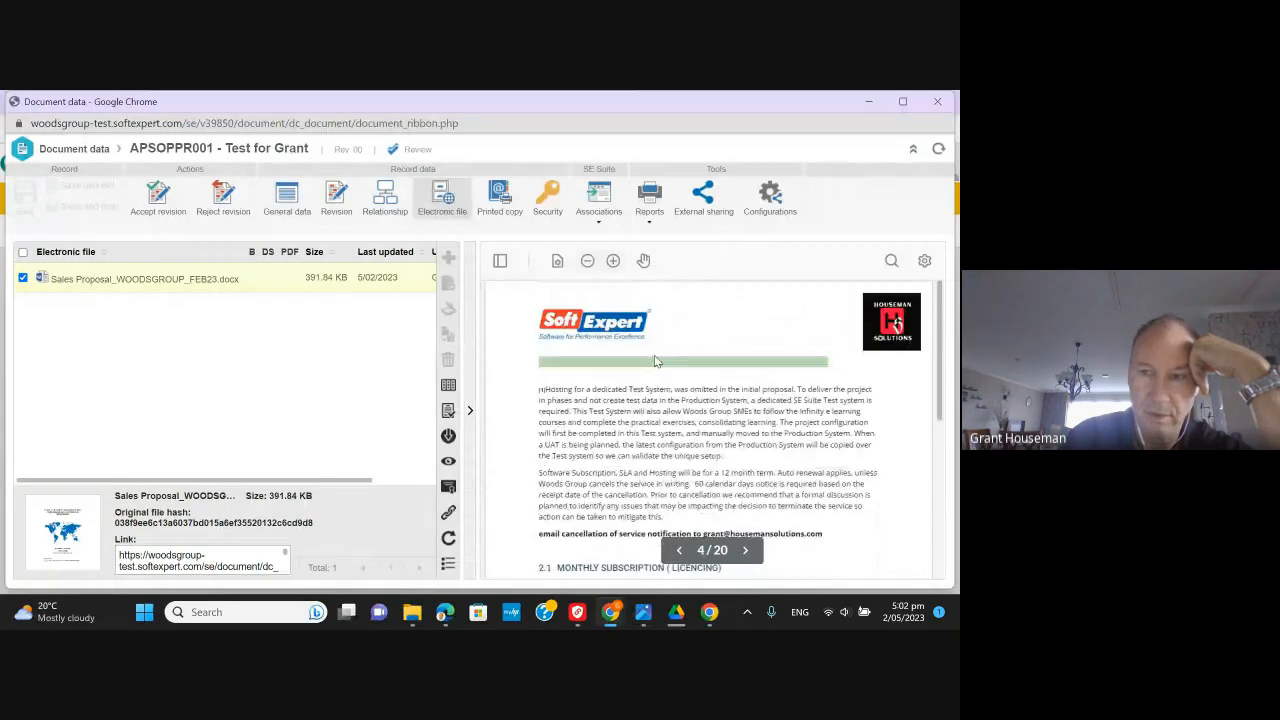
scroll(654, 355, "up", 8)
scroll(516, 333, "up", 8)
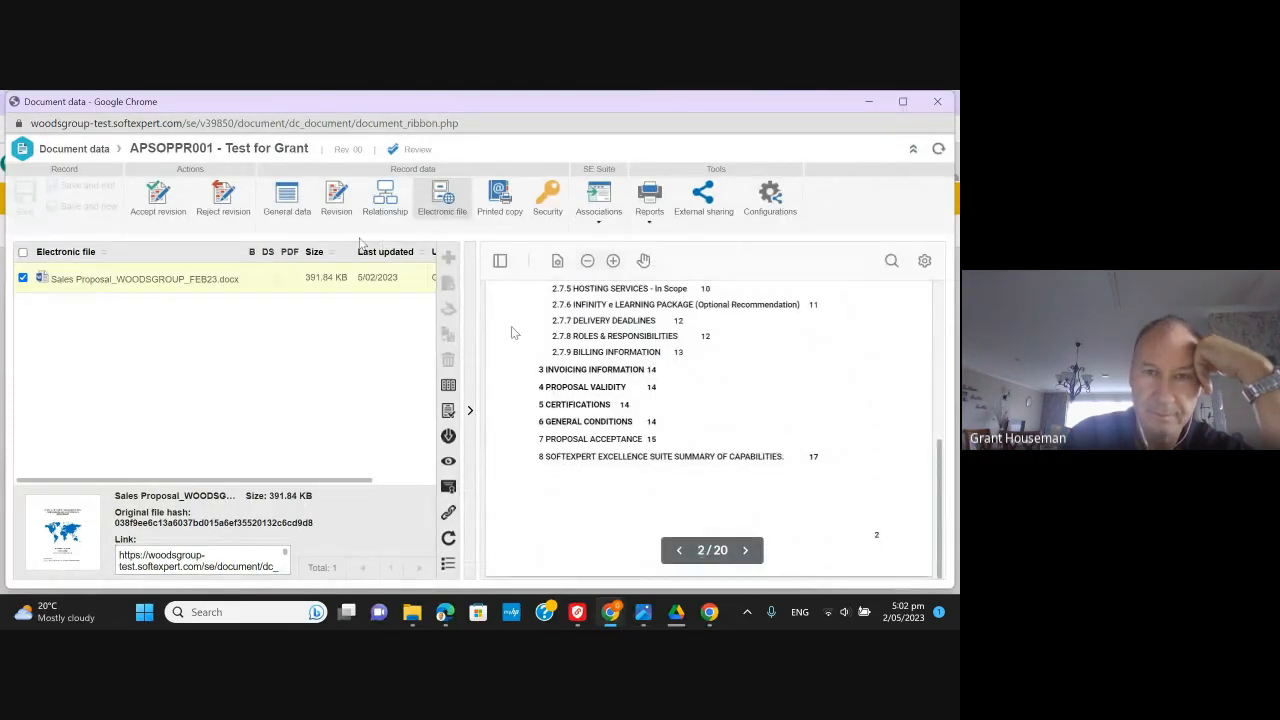
left_click(224, 198)
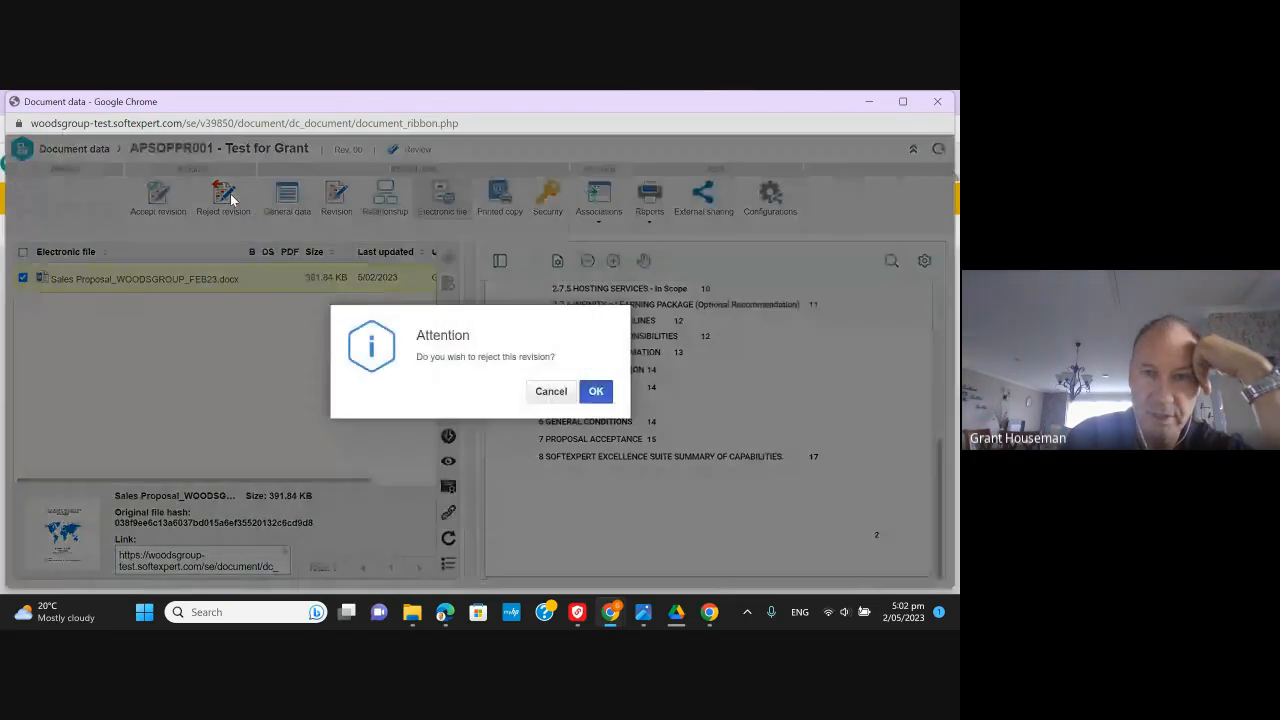
left_click(596, 391)
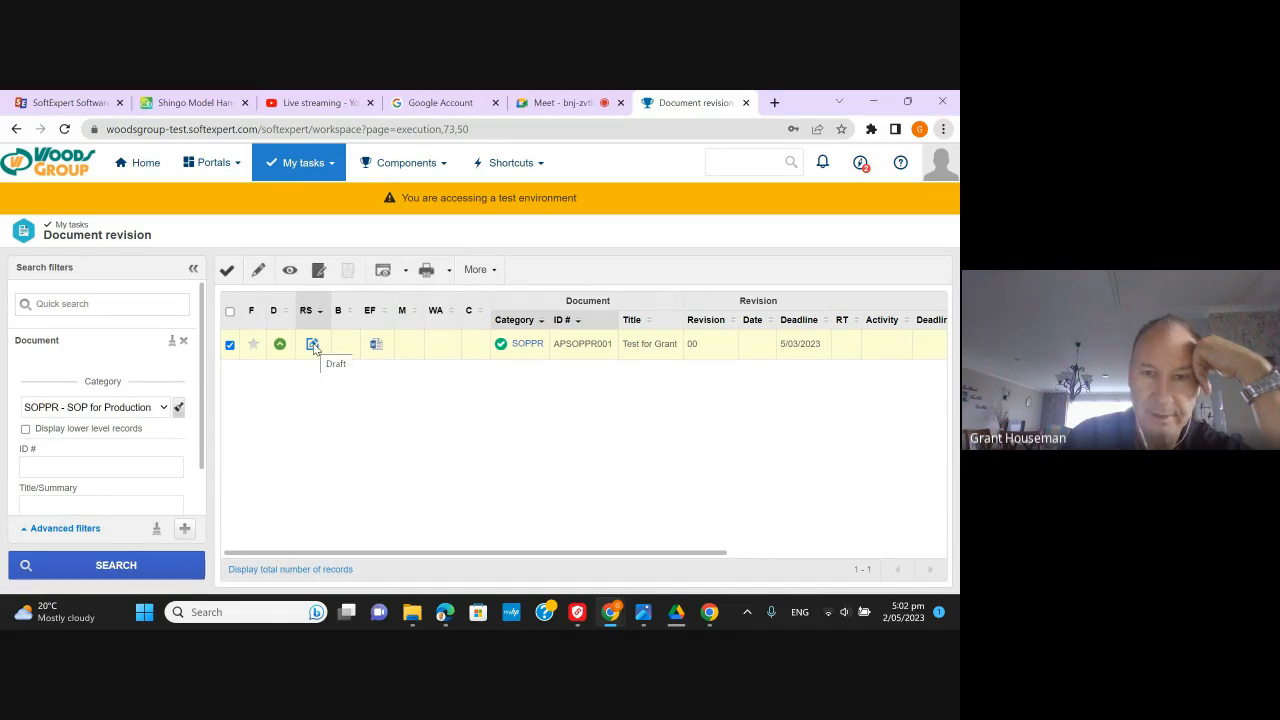
- Reopen the Draft APSOPPR001 task and show its cycle 1 'This is good to go' critique
left_click(227, 270)
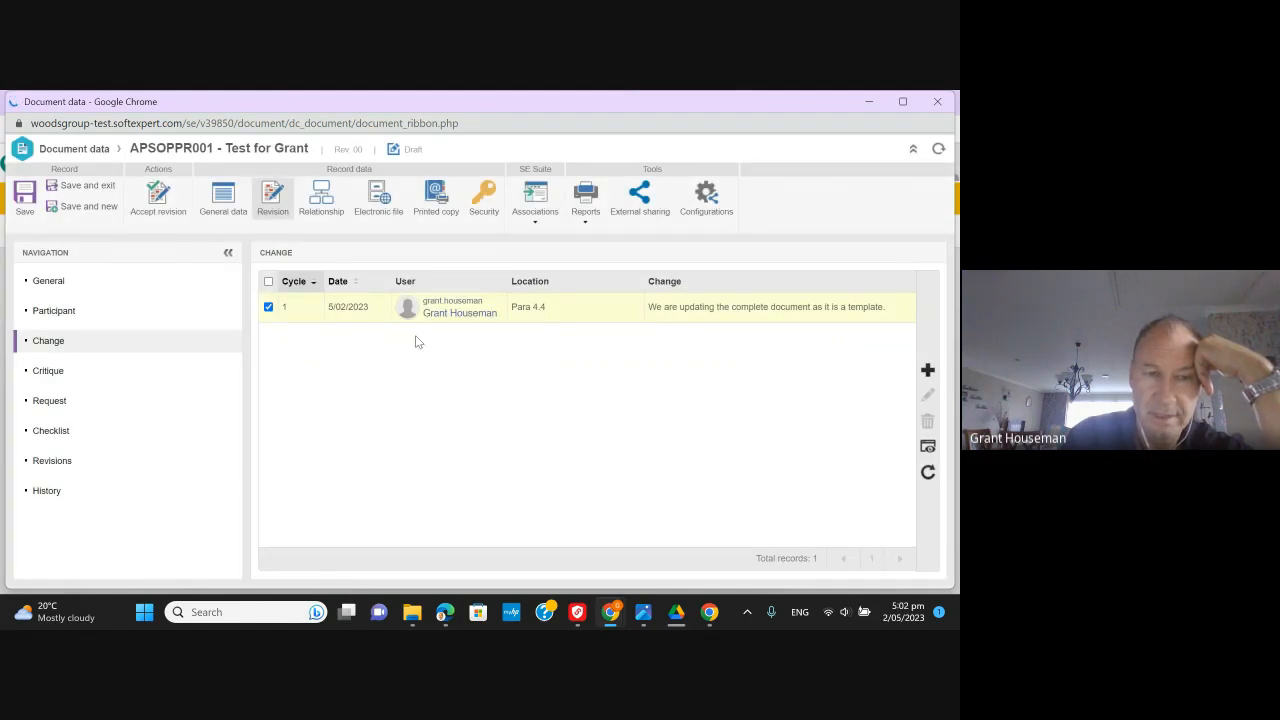
left_click(83, 374)
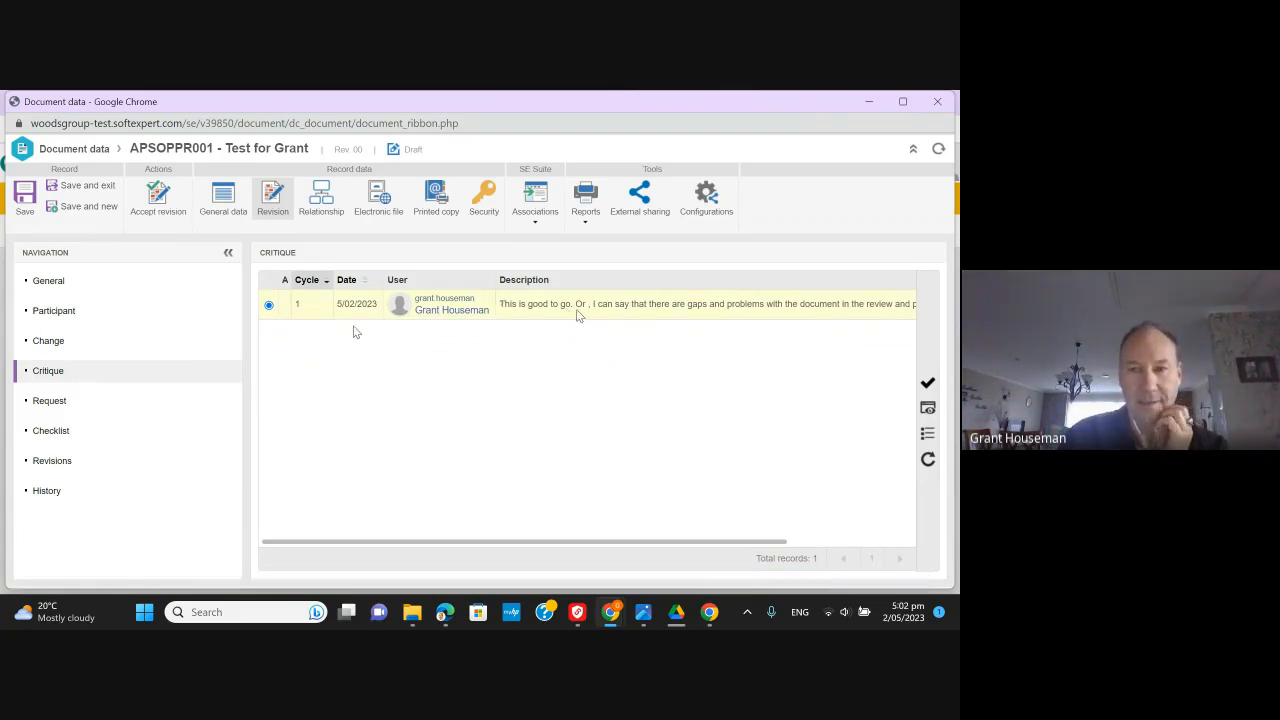
- Record the solution 'Apologies, this is now aligned with the ISO standard wording.' on the critique and save
left_click(926, 385)
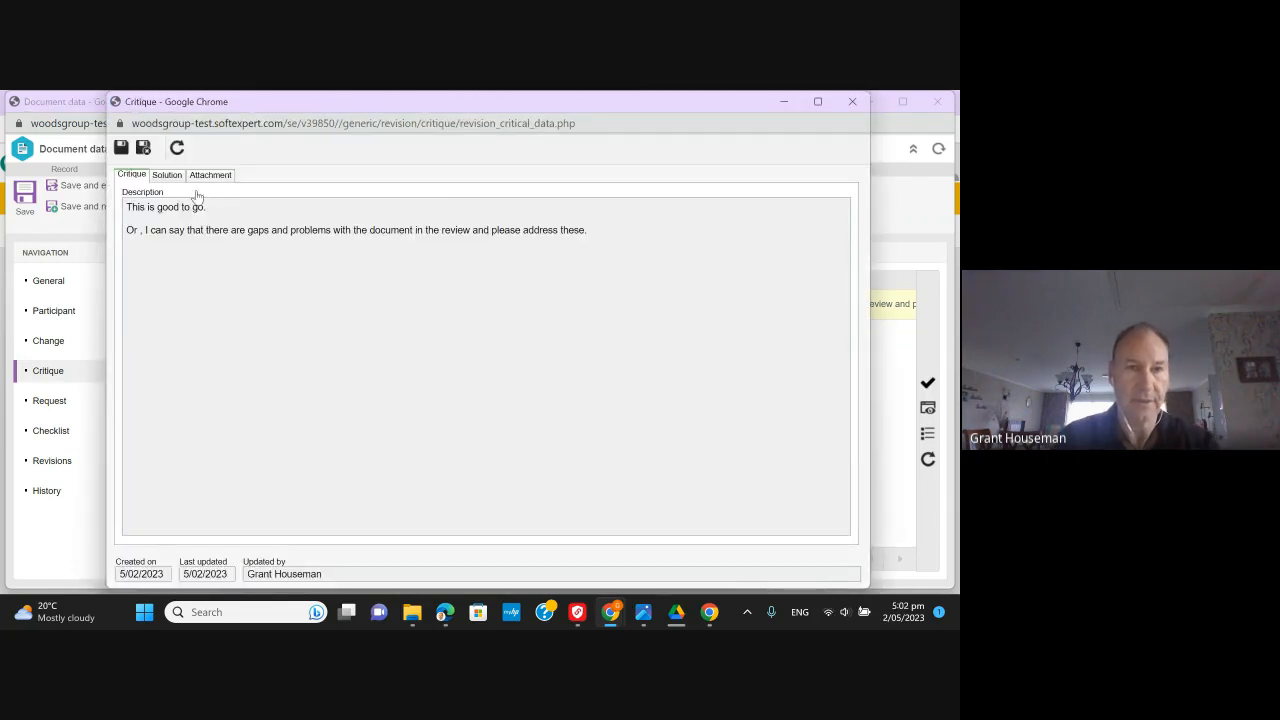
left_click(167, 175)
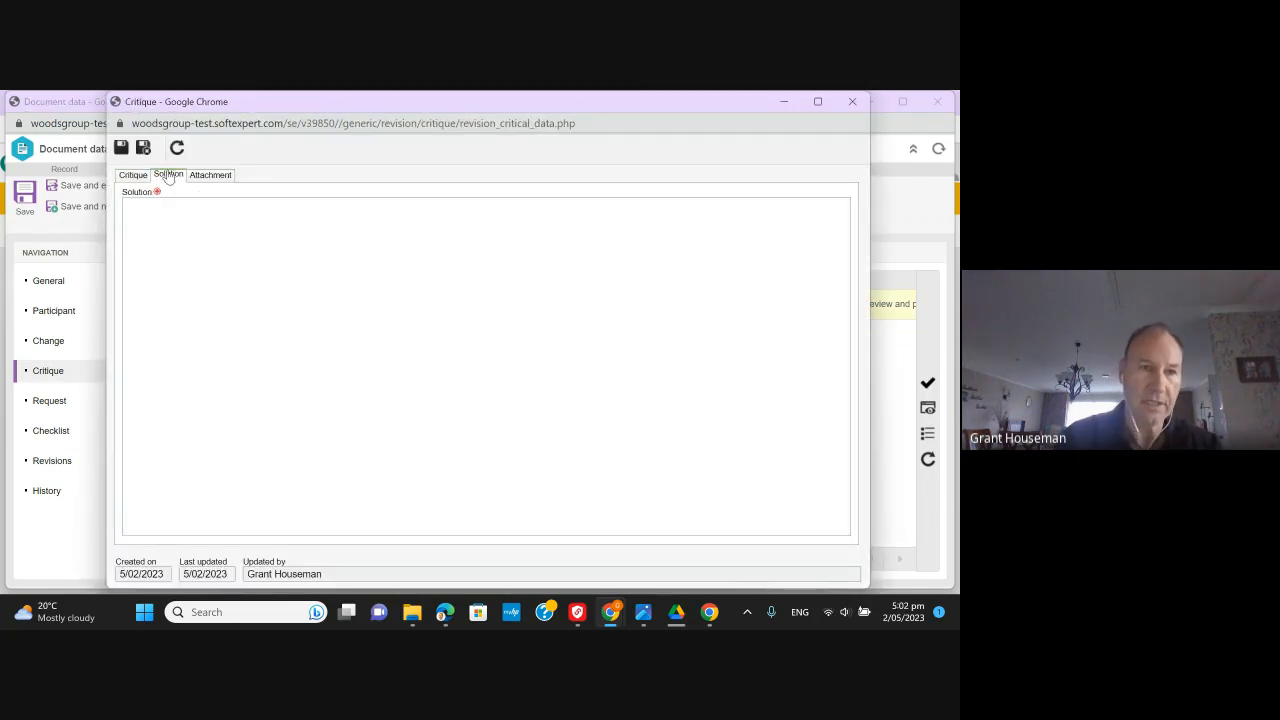
left_click(181, 212)
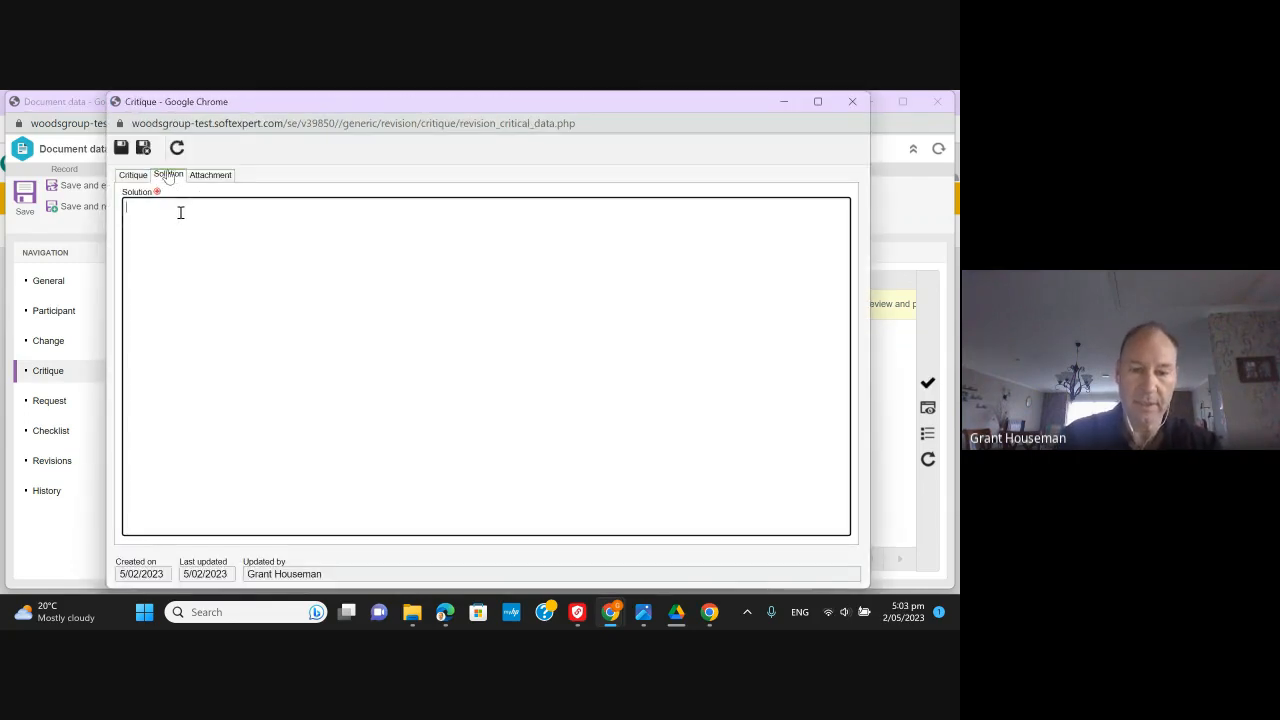
type("Ap")
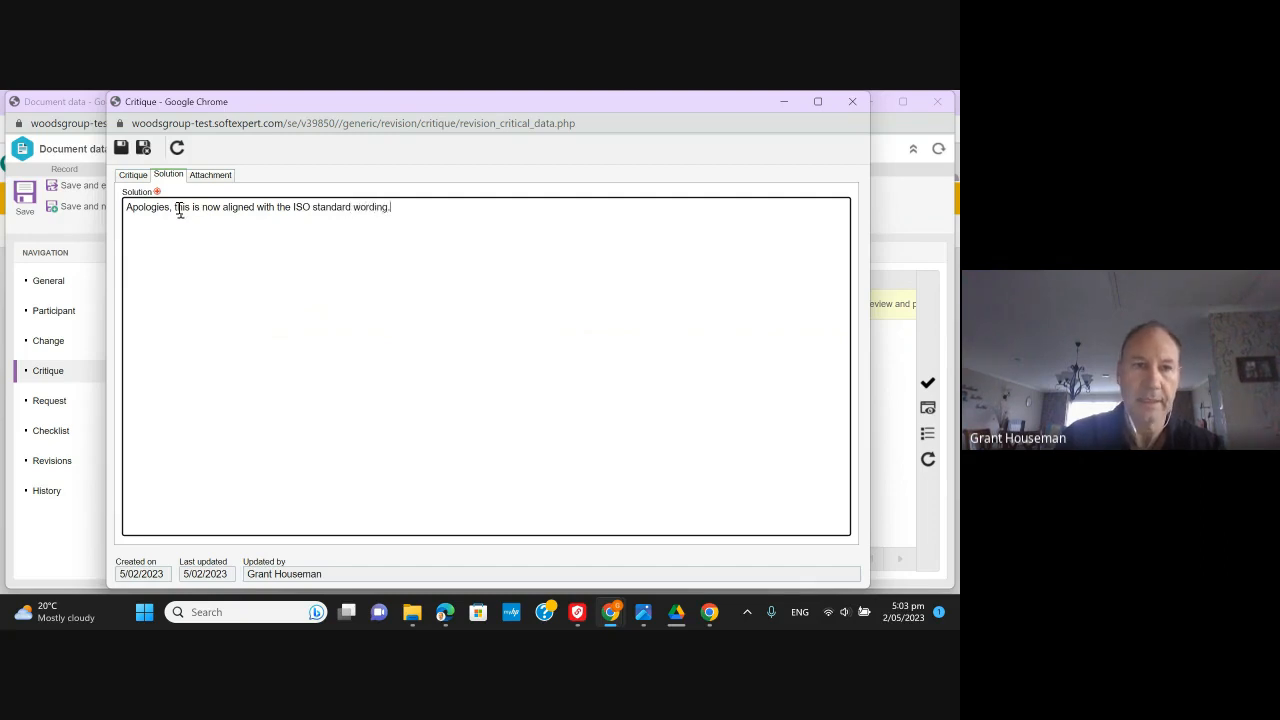
left_click(144, 149)
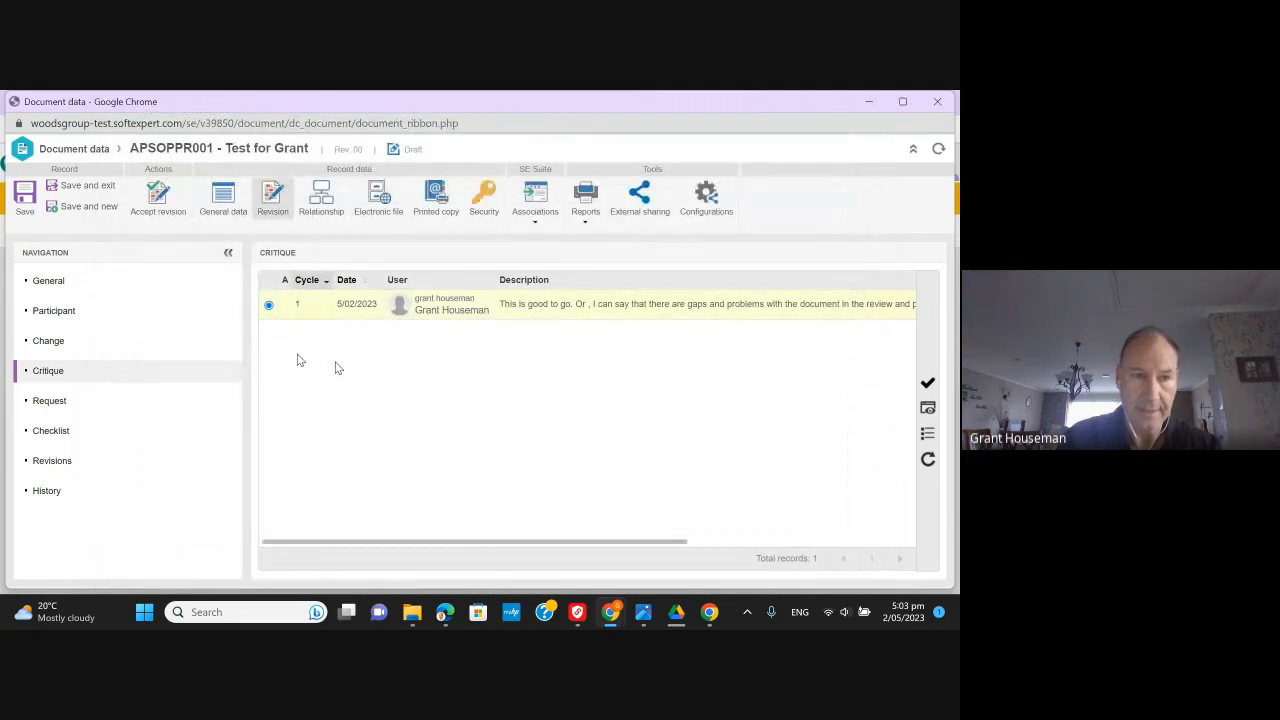
- Try accepting the revision, which is refused until checklist question 1 is answered
left_click(370, 205)
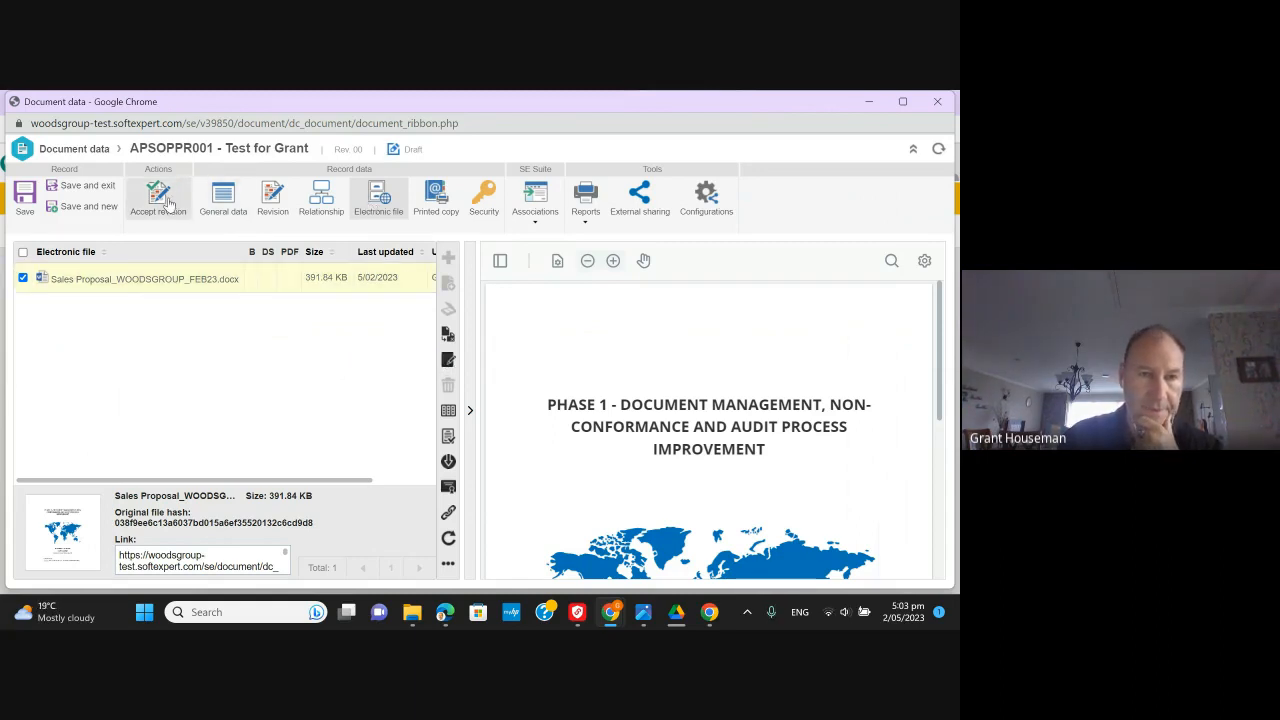
left_click(168, 204)
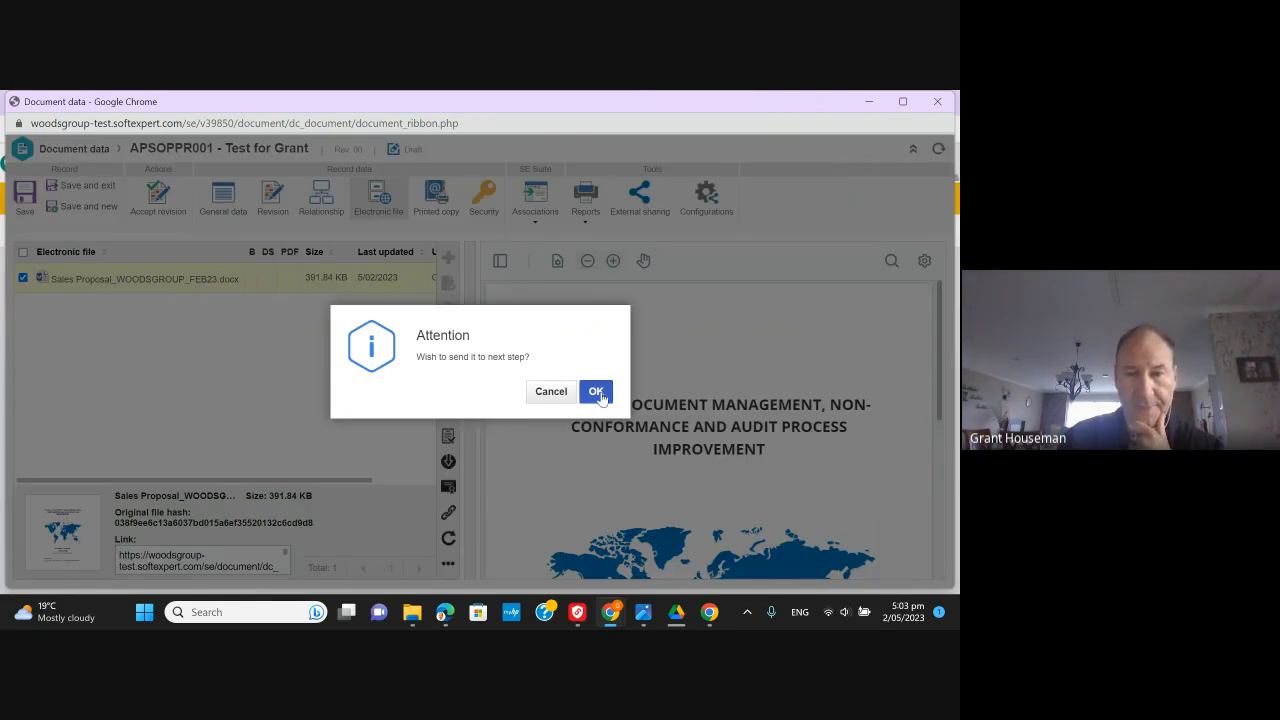
left_click(597, 393)
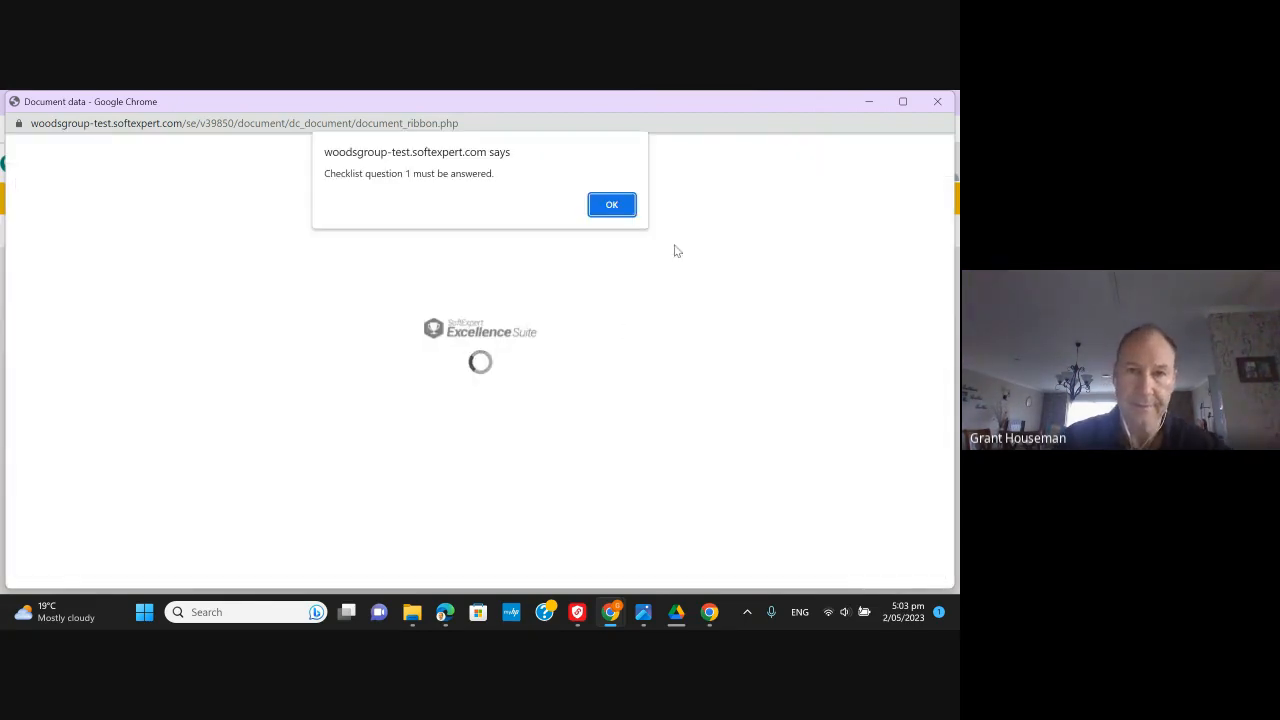
left_click(612, 205)
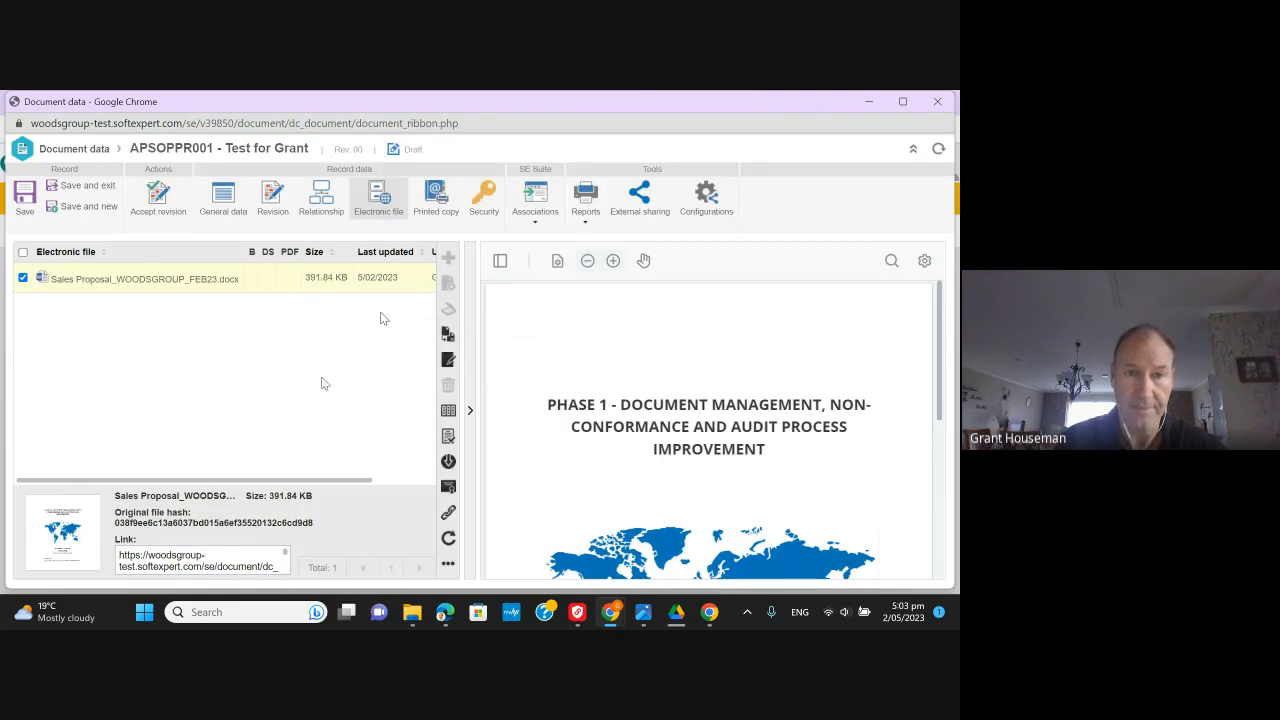
- Answer Yes to checklist questions 1–4, save, then accept the revision and confirm
left_click(226, 204)
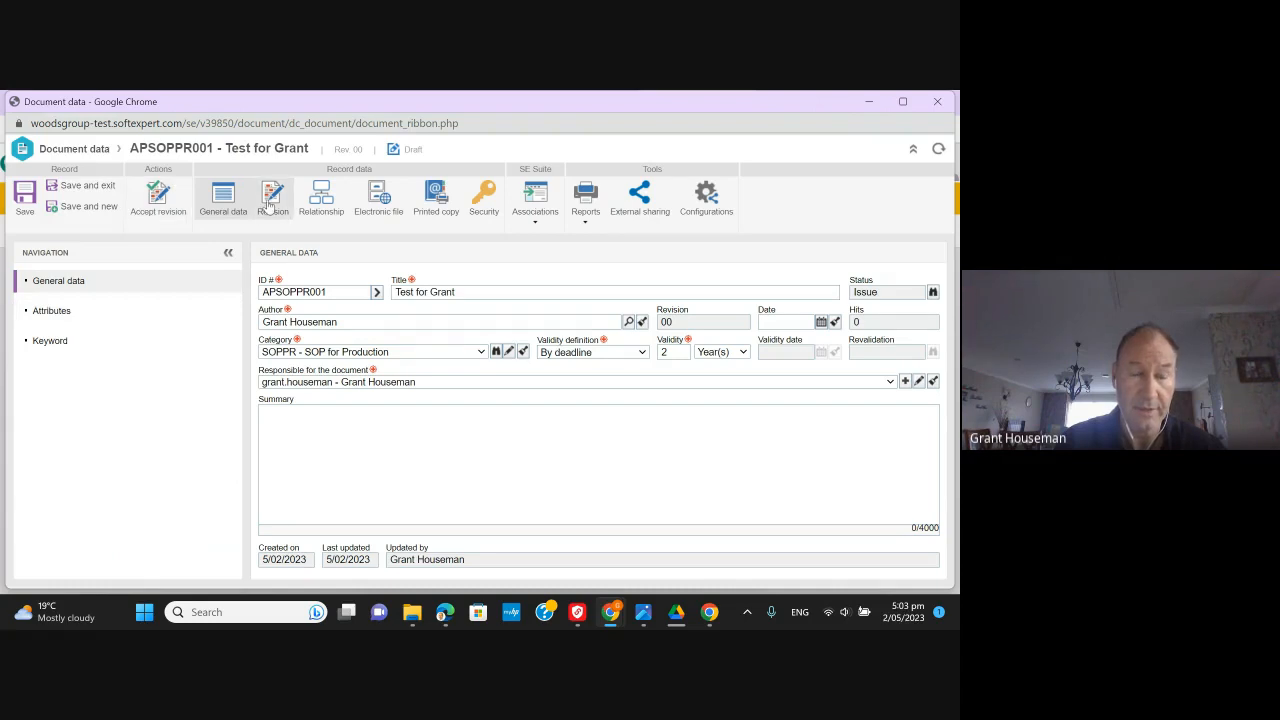
left_click(269, 204)
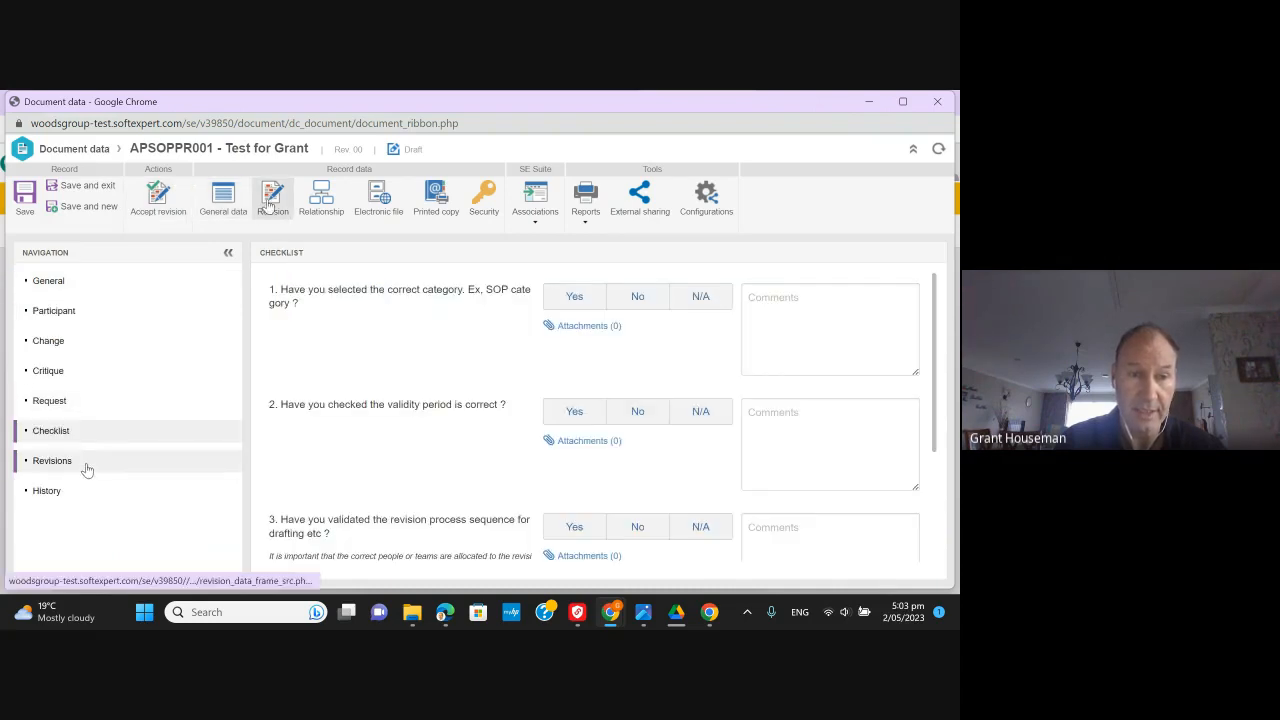
left_click(574, 298)
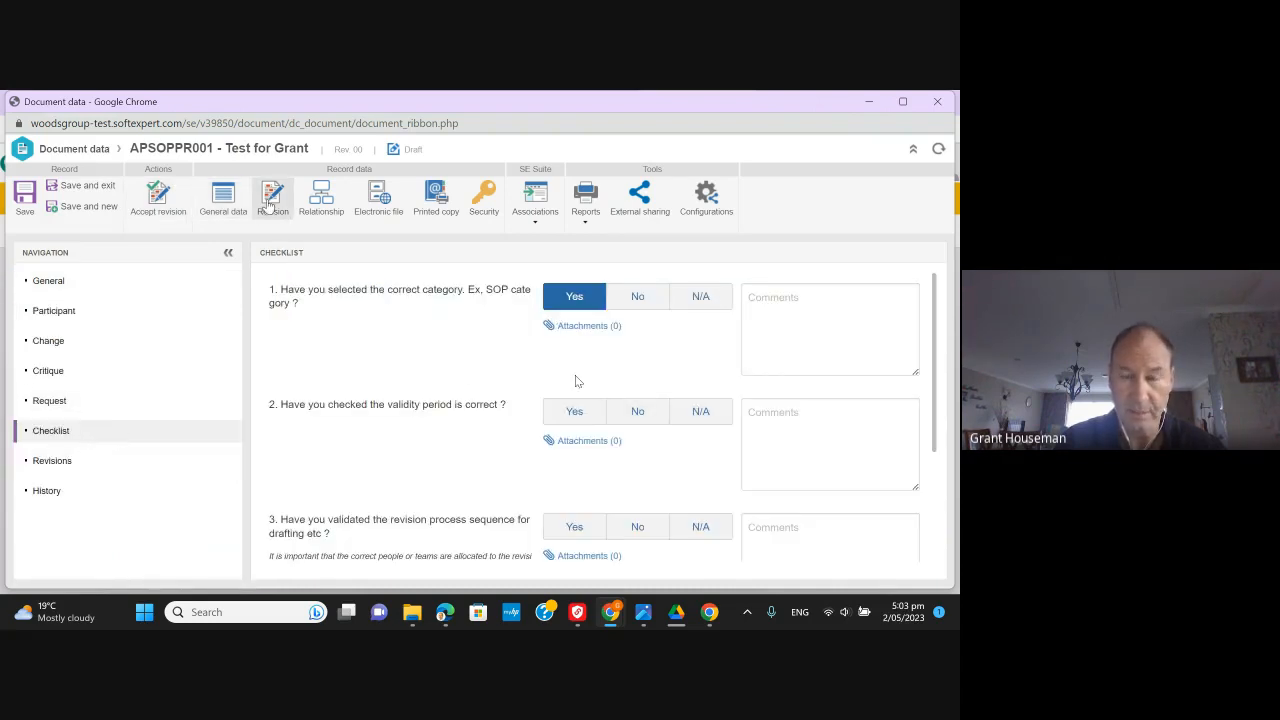
left_click(574, 416)
scroll(575, 405, "down", 2)
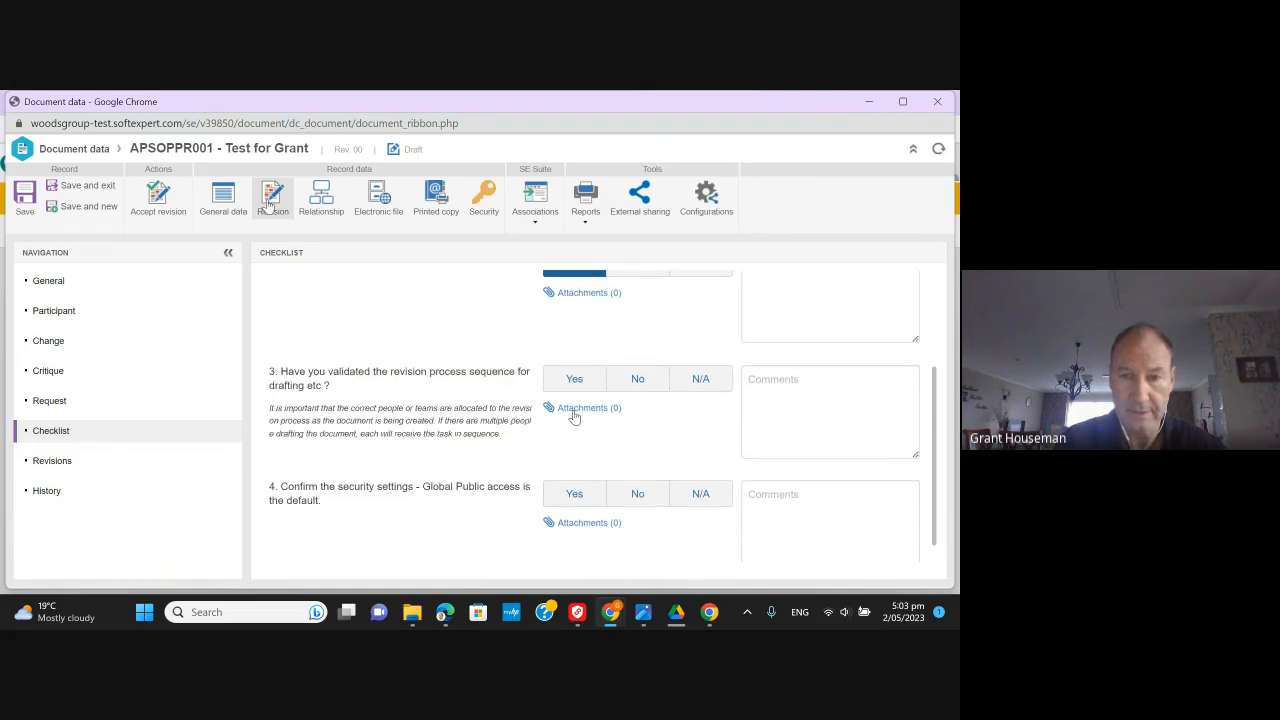
left_click(575, 385)
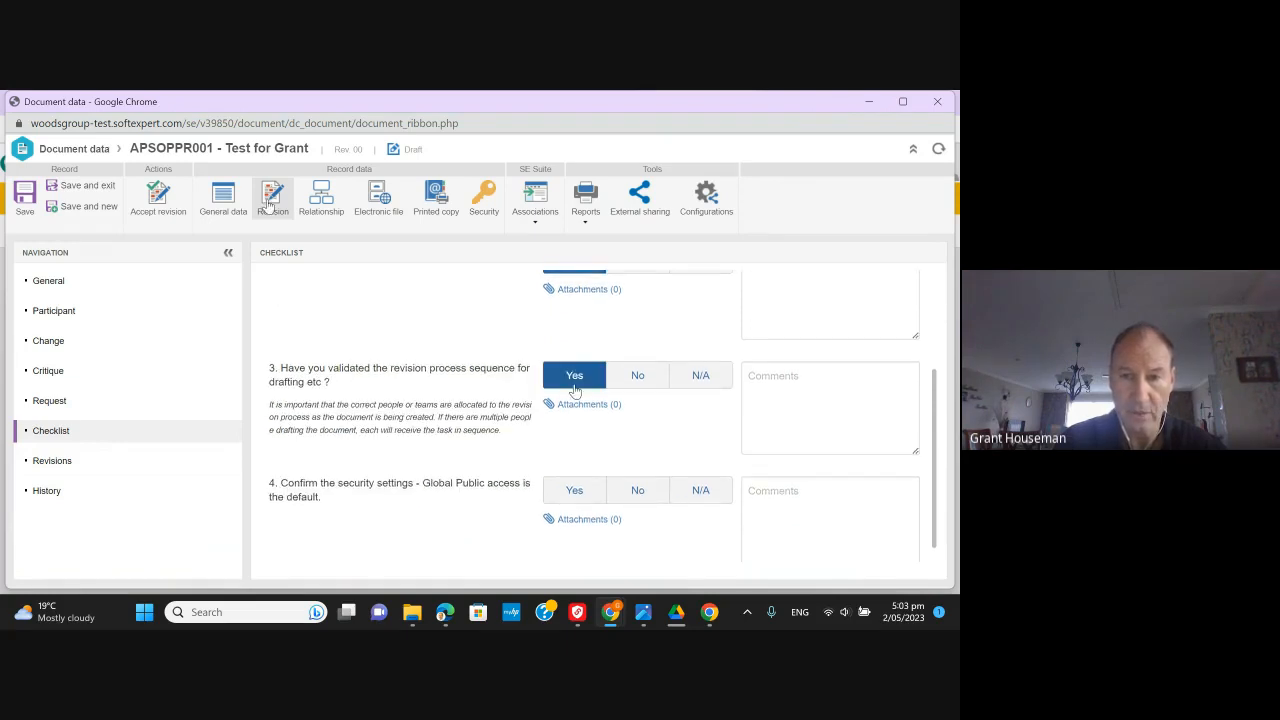
left_click(574, 490)
scroll(574, 490, "down", 1)
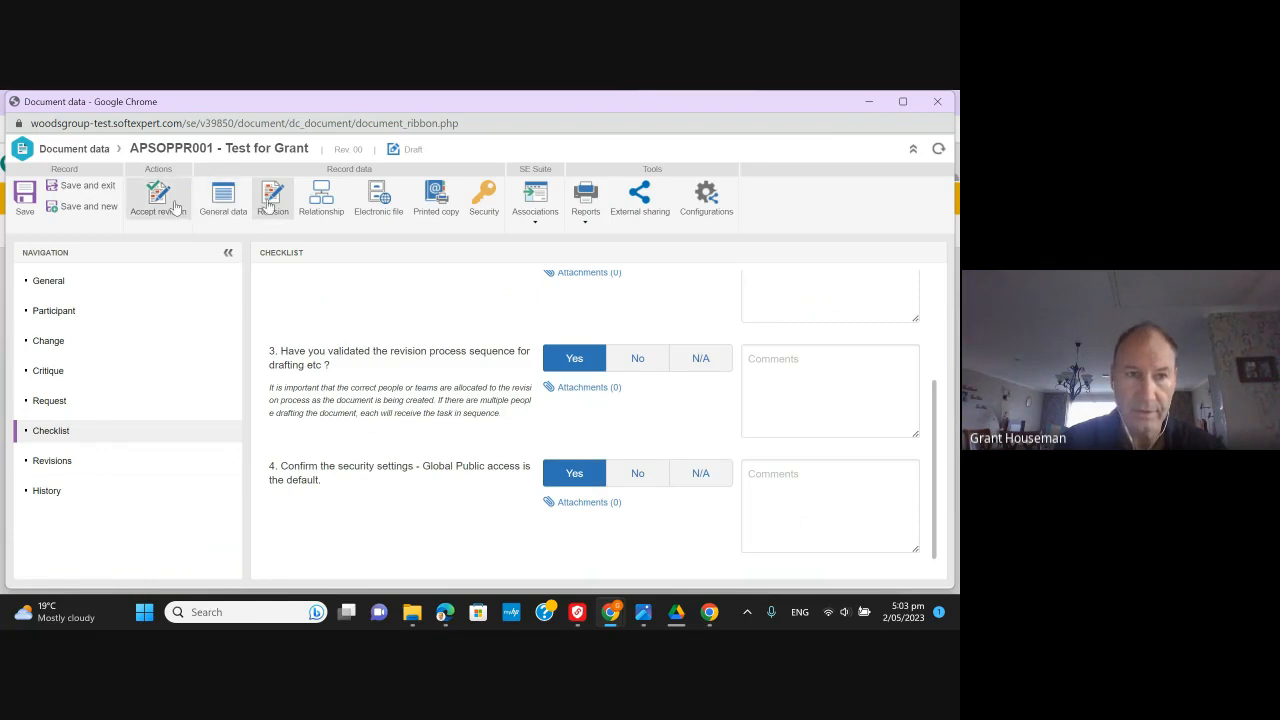
left_click(271, 202)
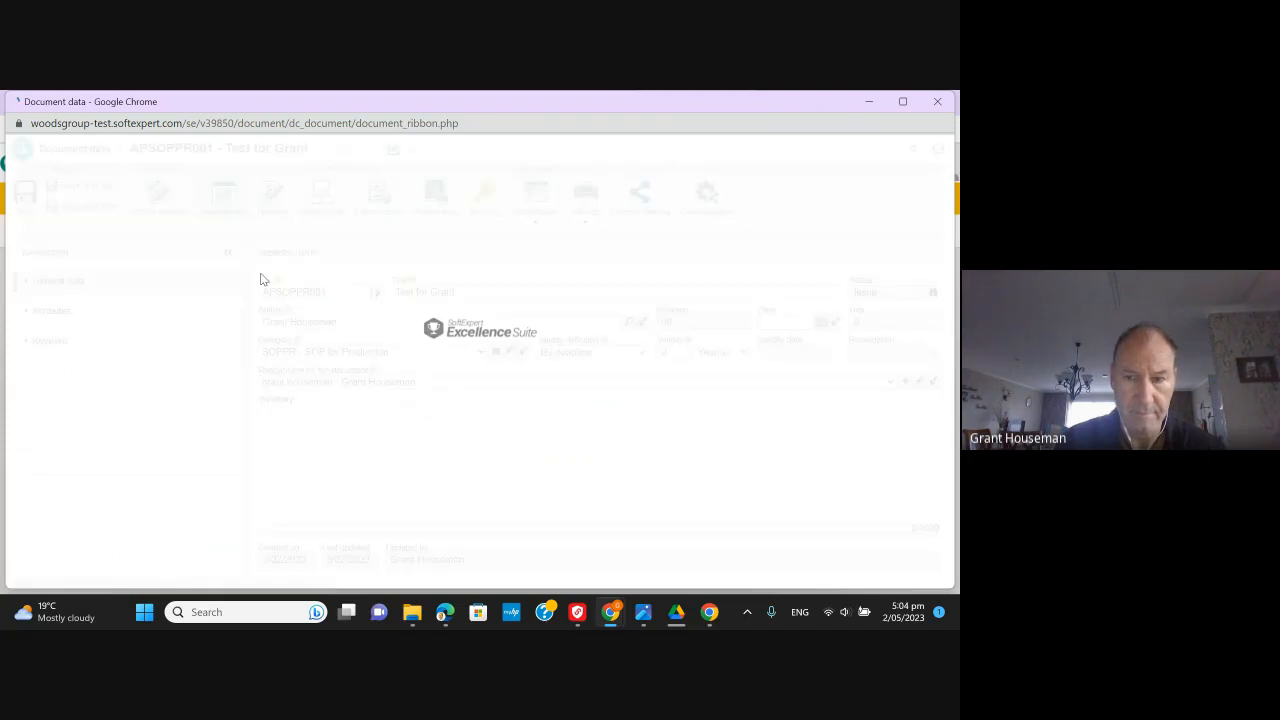
left_click(159, 201)
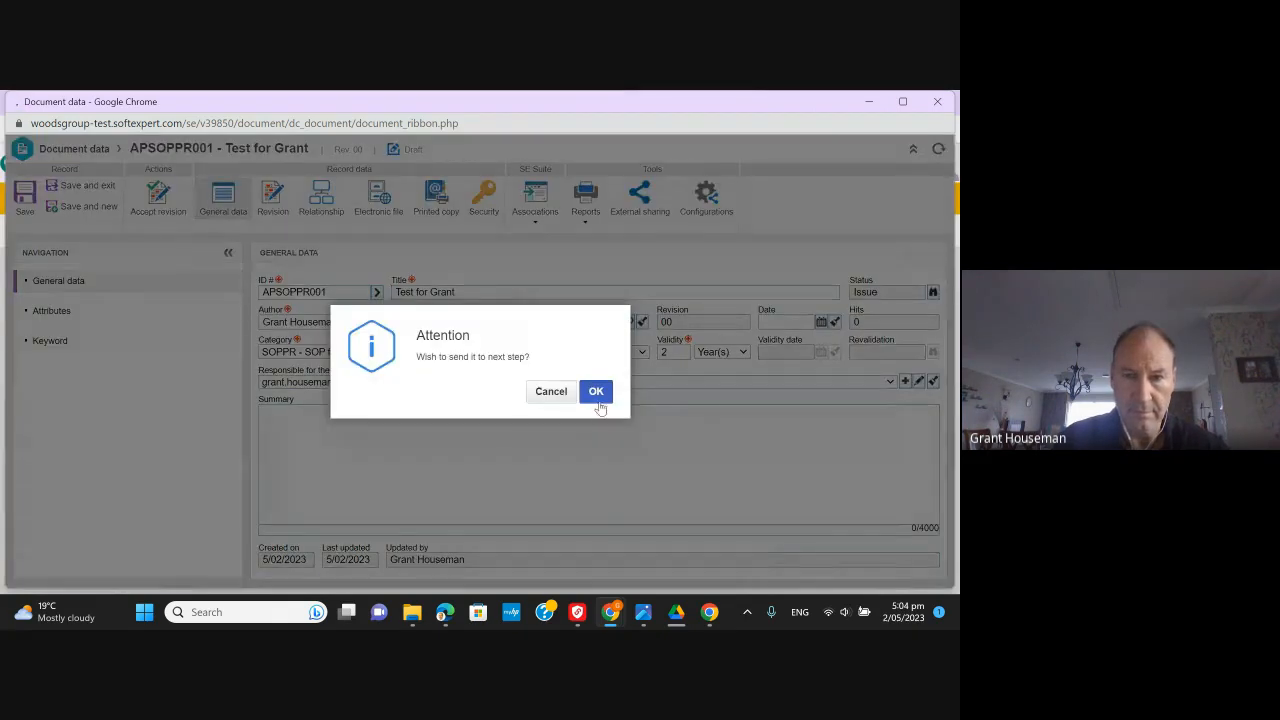
left_click(597, 393)
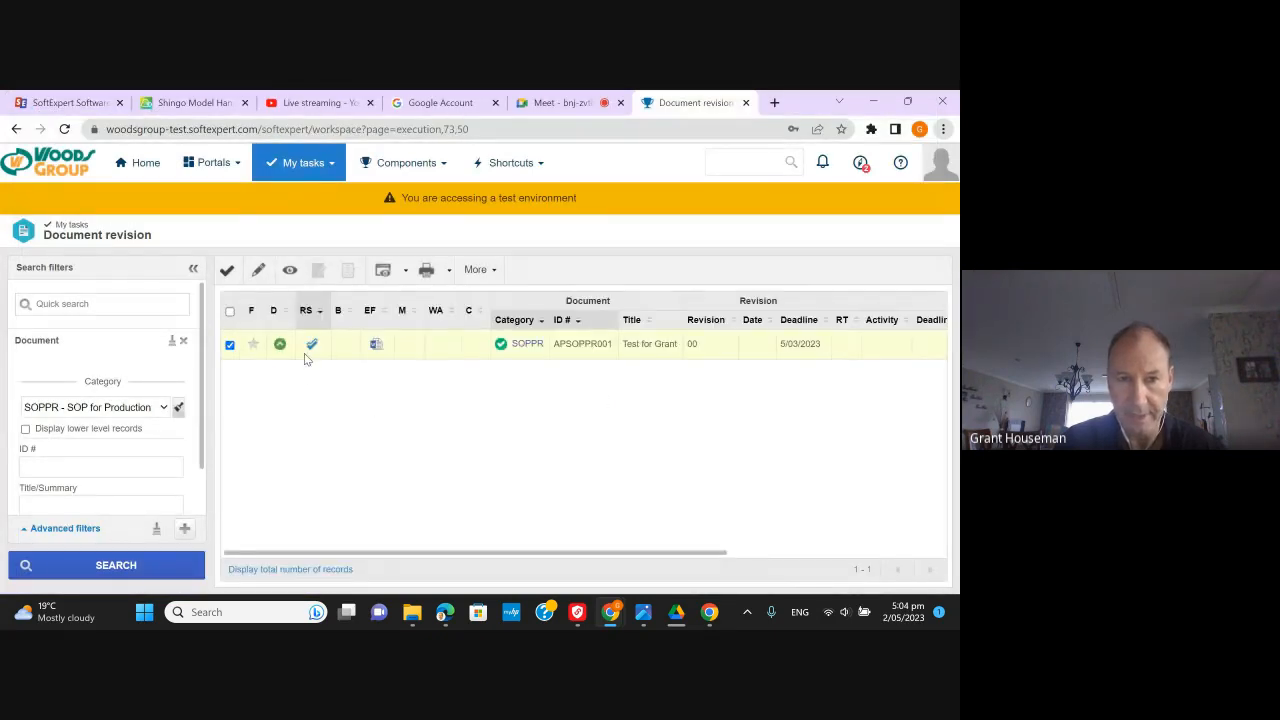
- Reopen the revision task, read the critique and its solution, then accept the revision and confirm
left_click(228, 272)
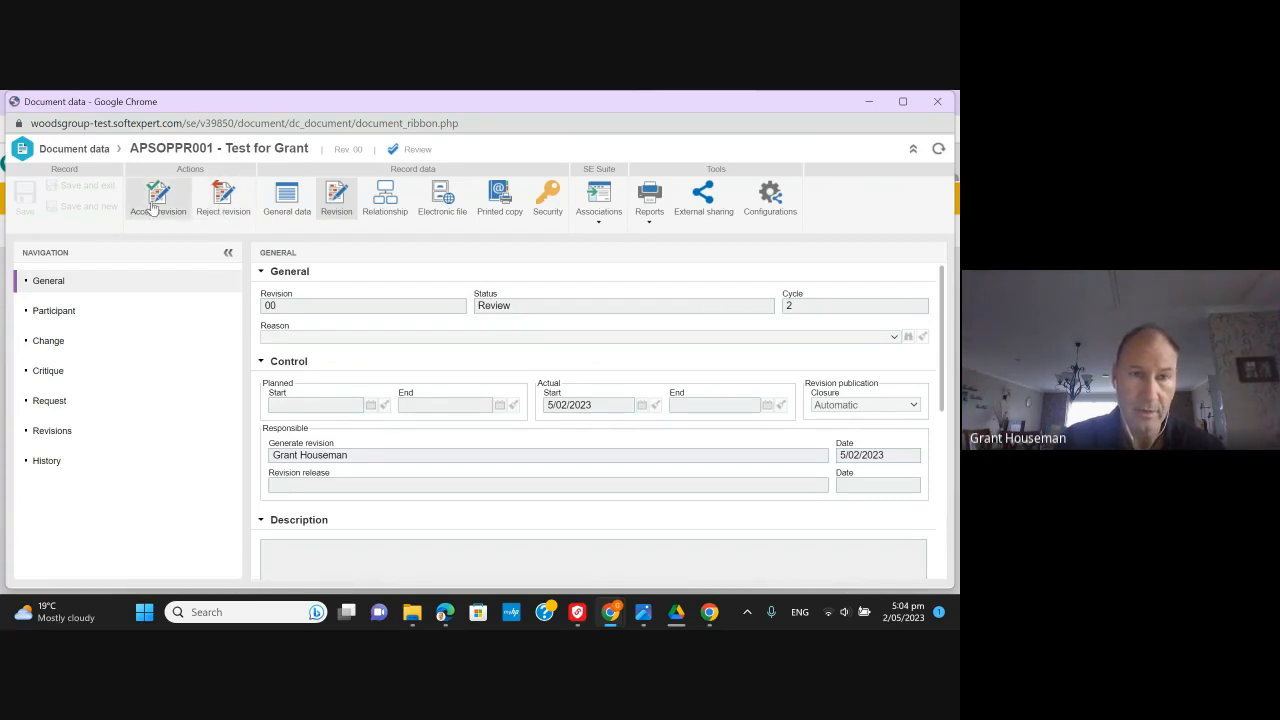
left_click(77, 381)
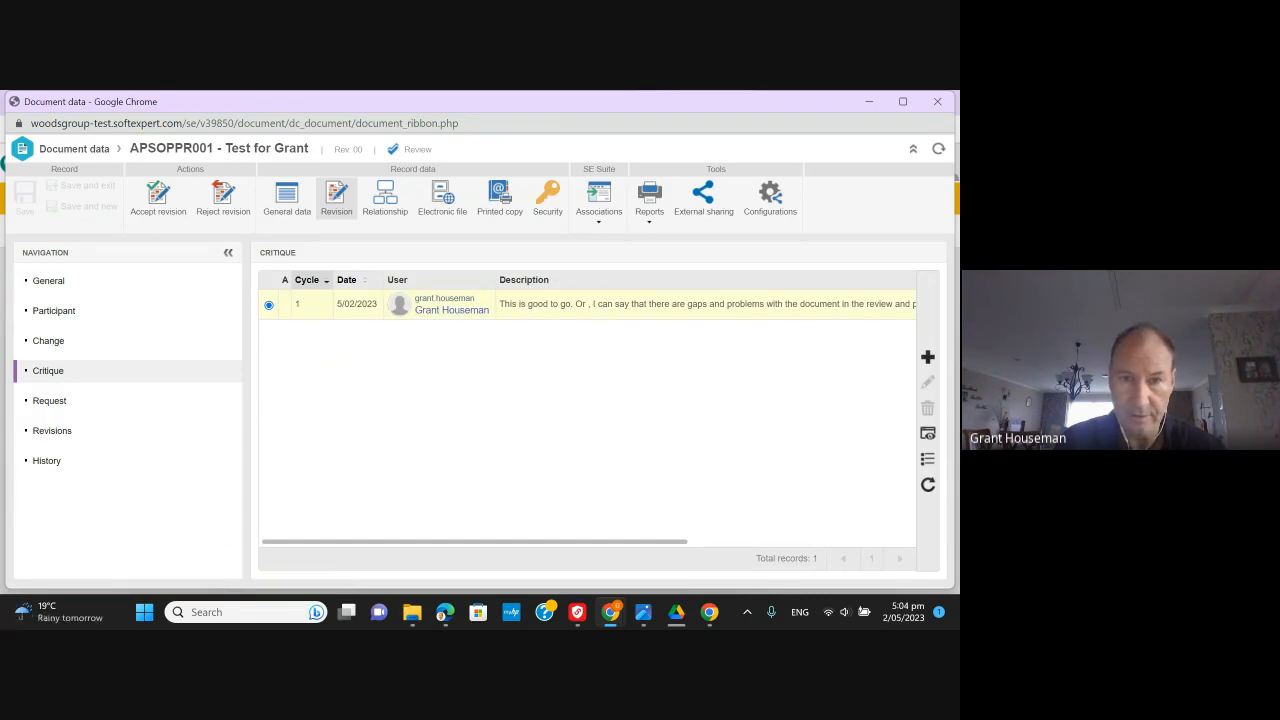
double_click(600, 311)
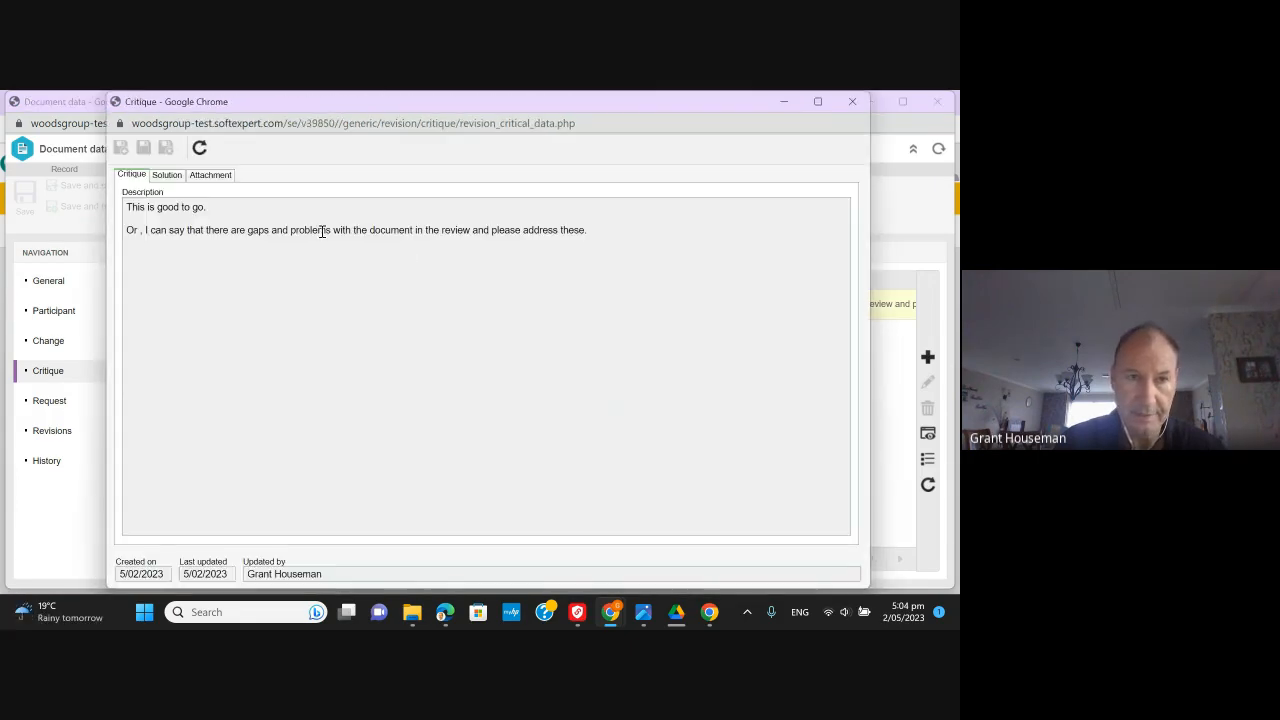
left_click(167, 176)
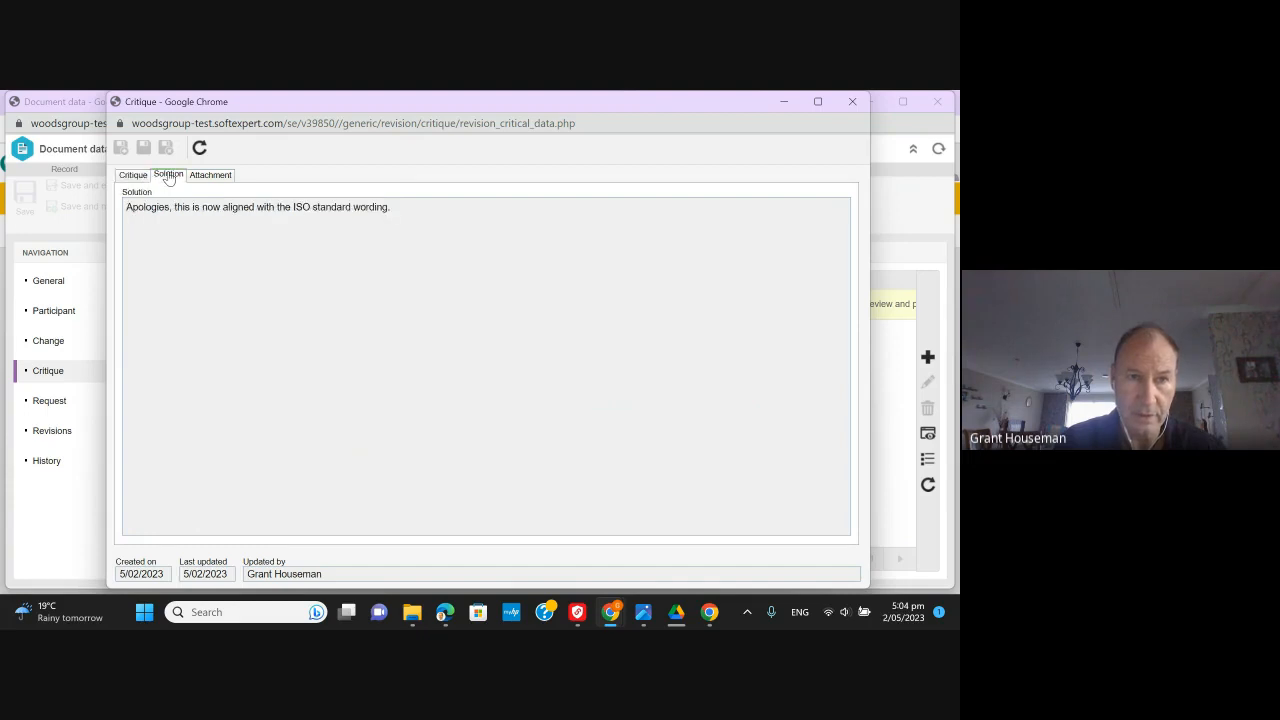
left_click(852, 102)
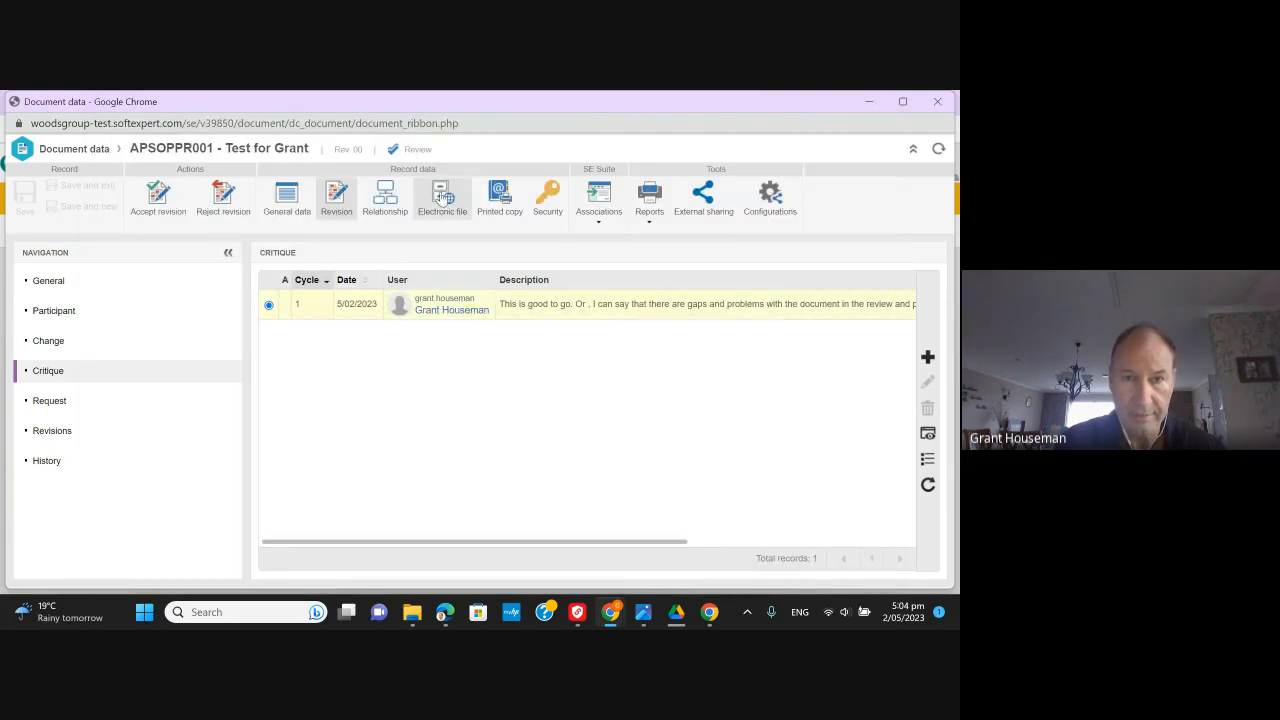
left_click(442, 198)
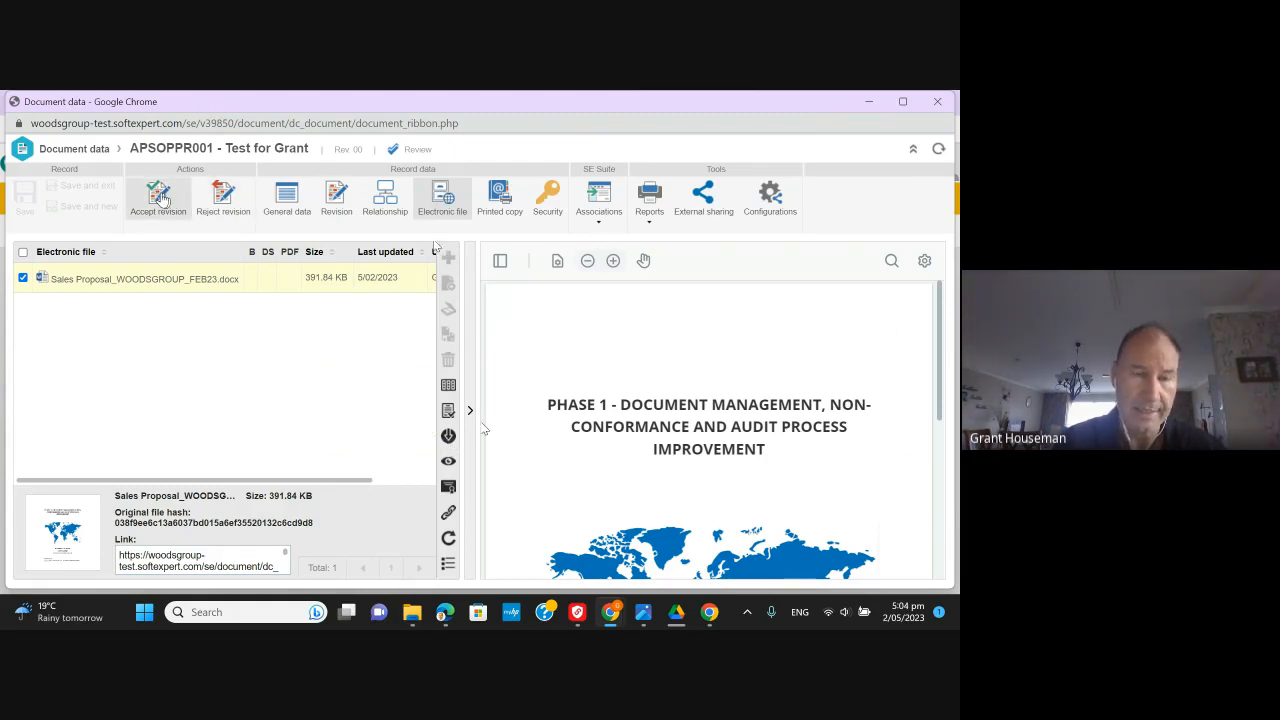
left_click(161, 195)
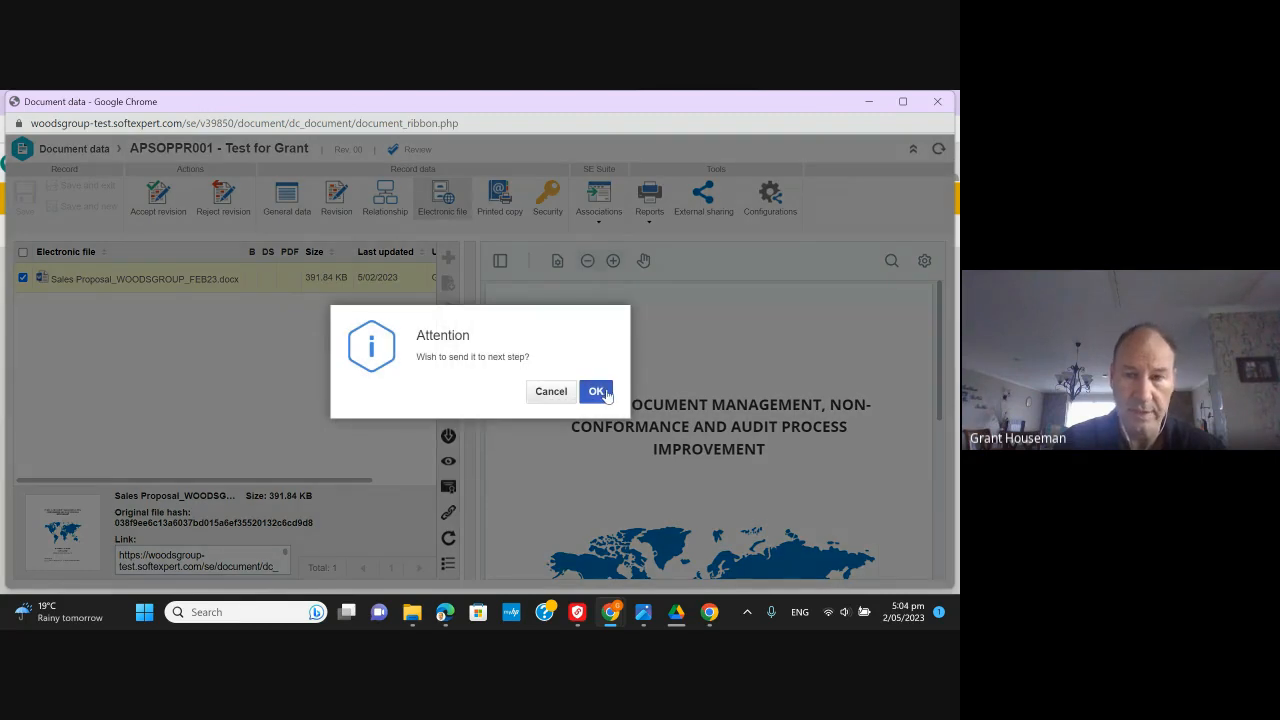
left_click(598, 392)
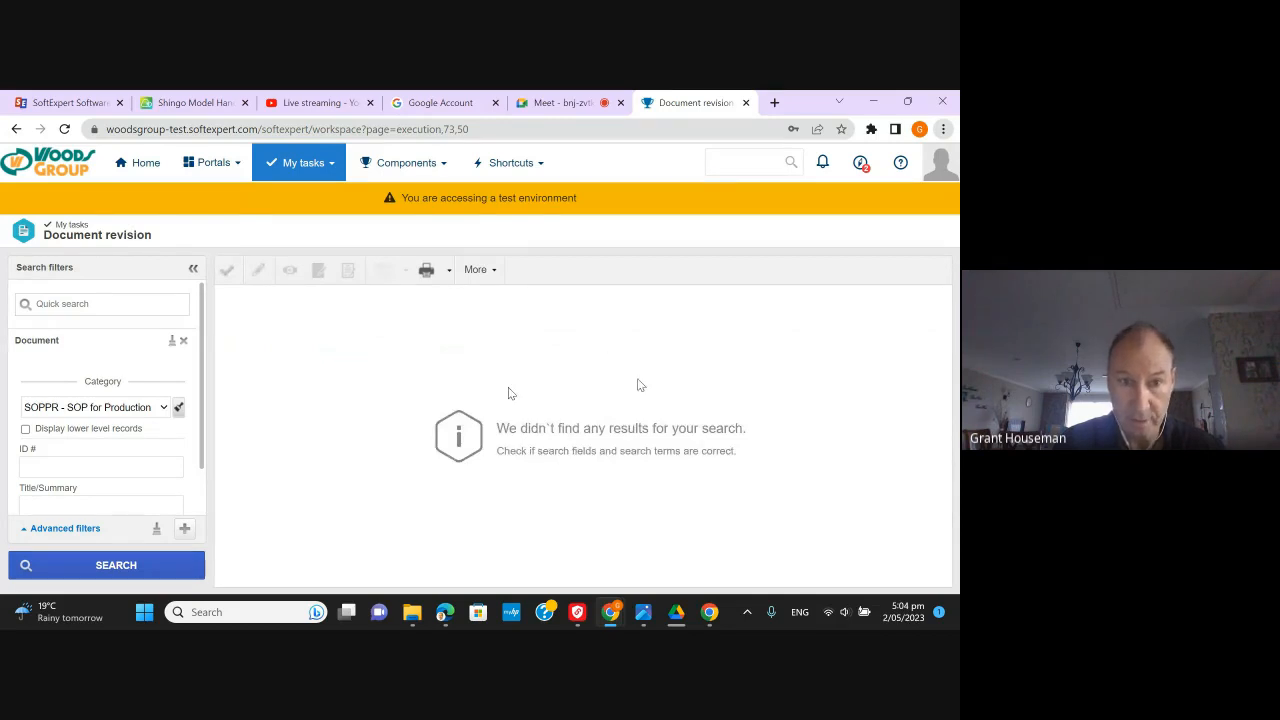
- Open the Document Management Portal from the followed portals list
left_click(410, 168)
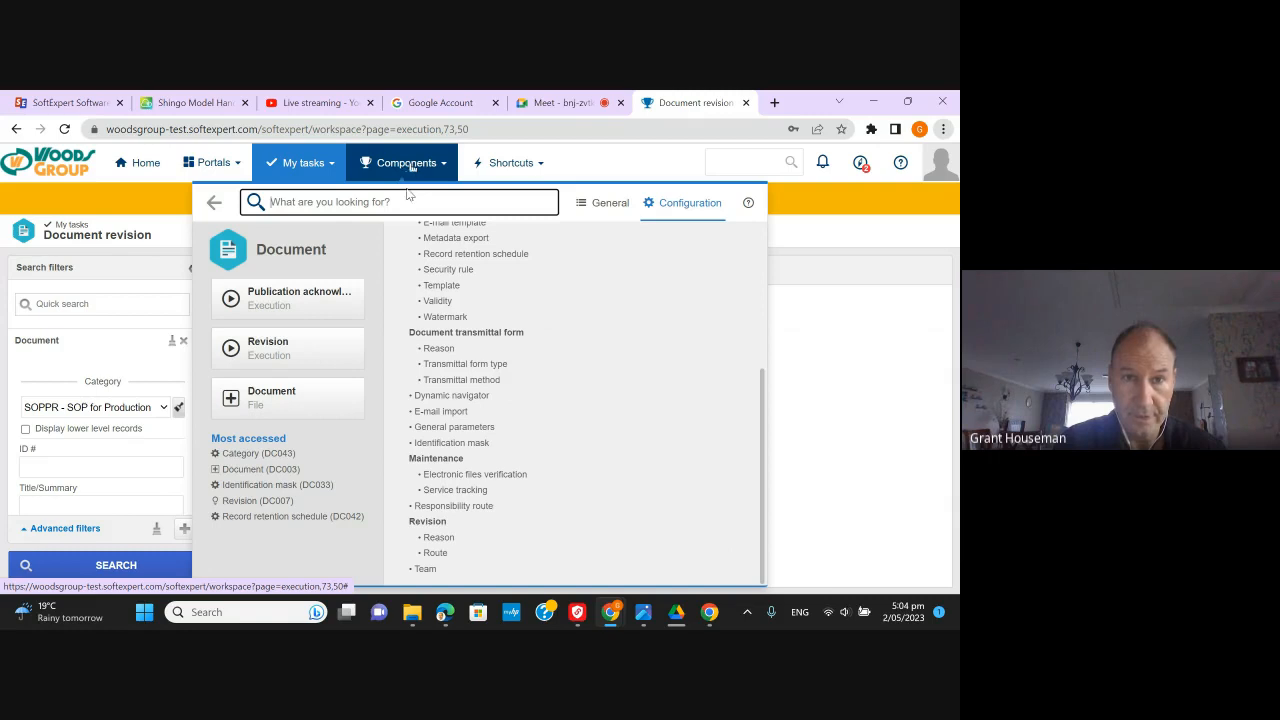
left_click(209, 168)
left_click(272, 261)
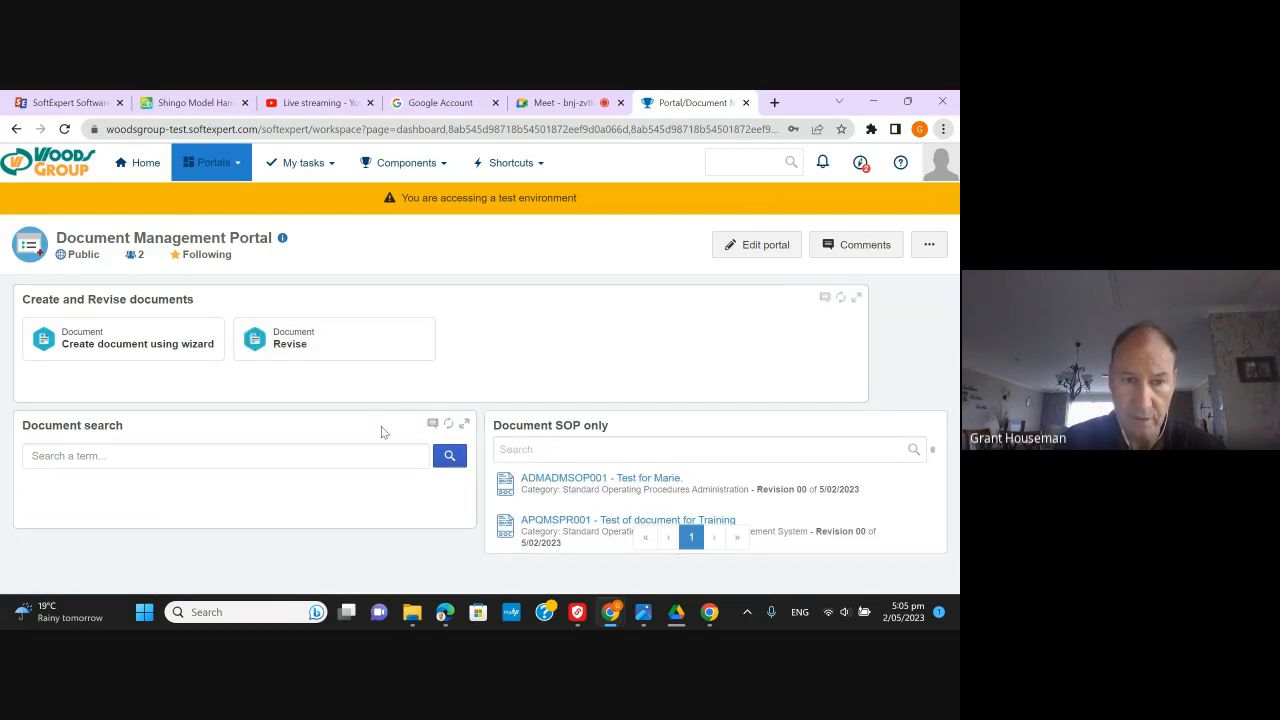
- Try the Document search and Document SOP only search boxes, then switch the portal to edit mode
left_click(166, 461)
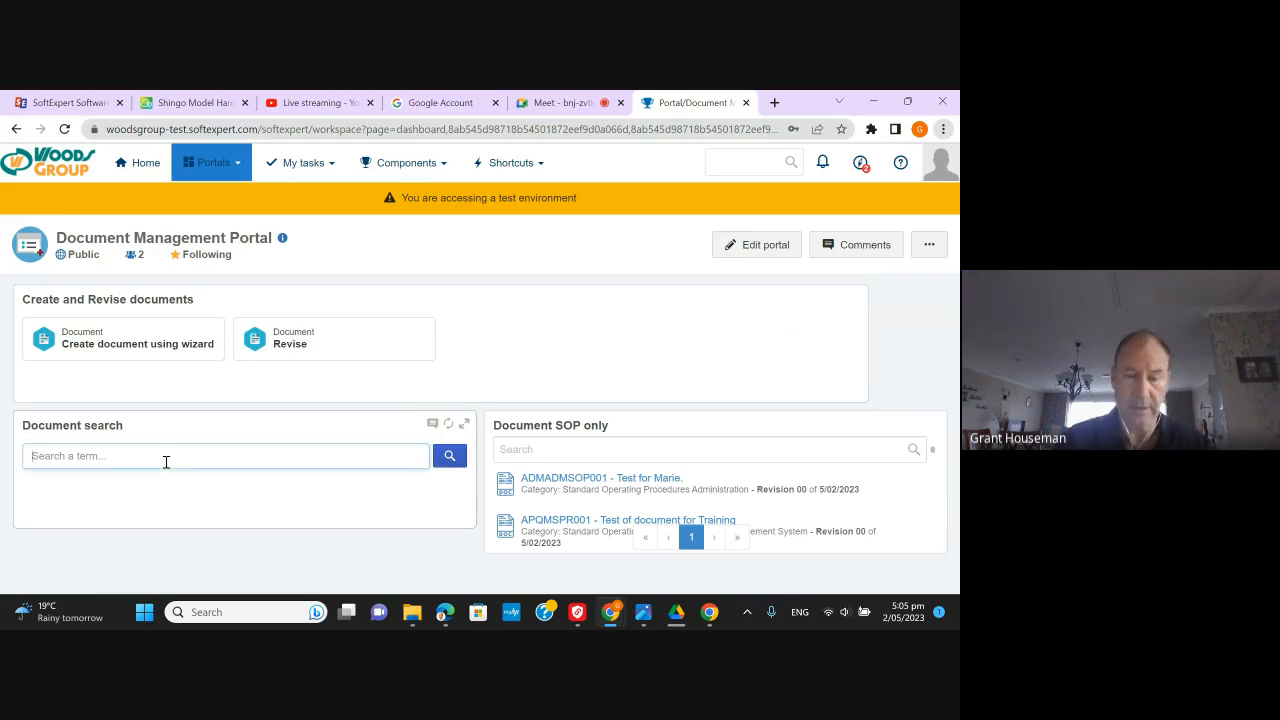
left_click(631, 448)
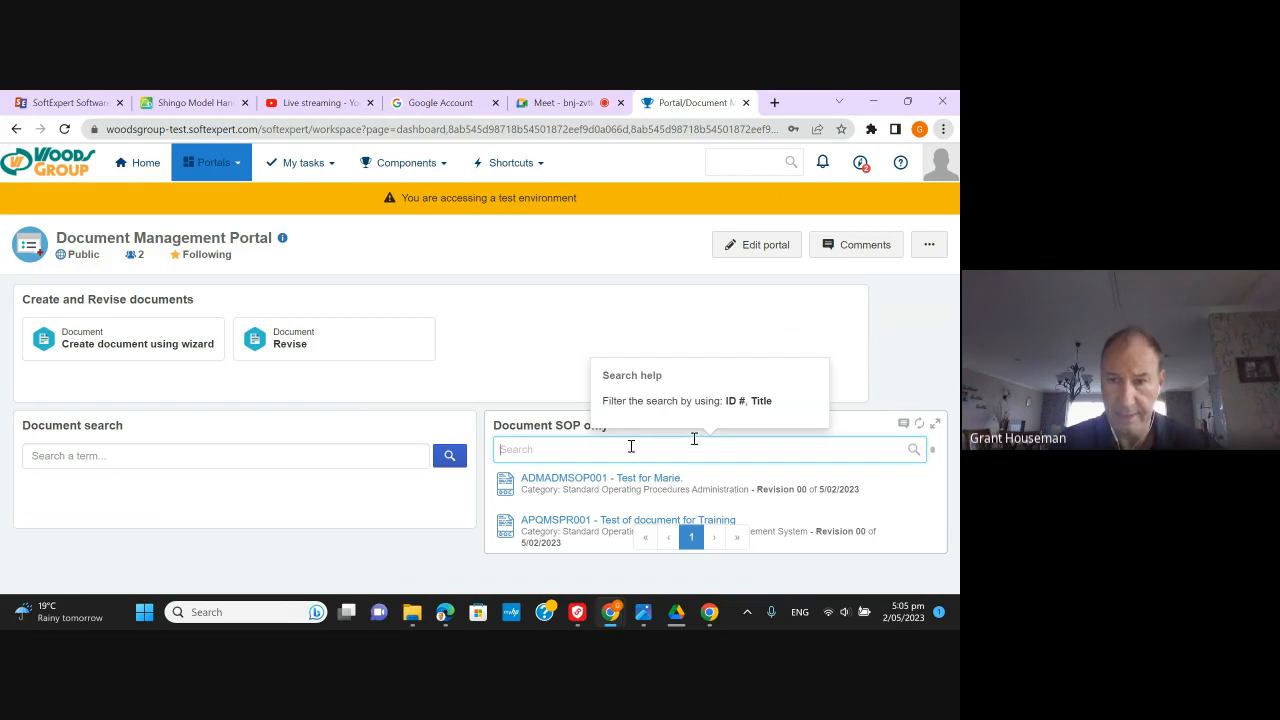
left_click(855, 427)
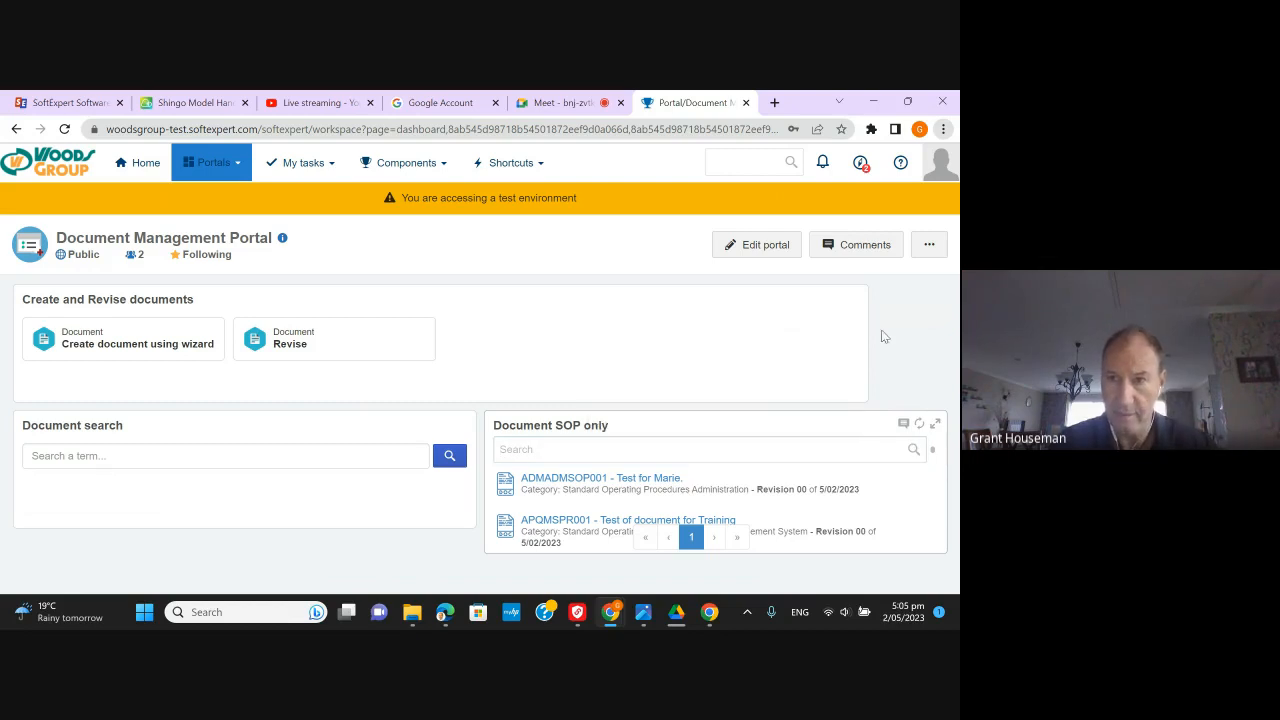
left_click(757, 244)
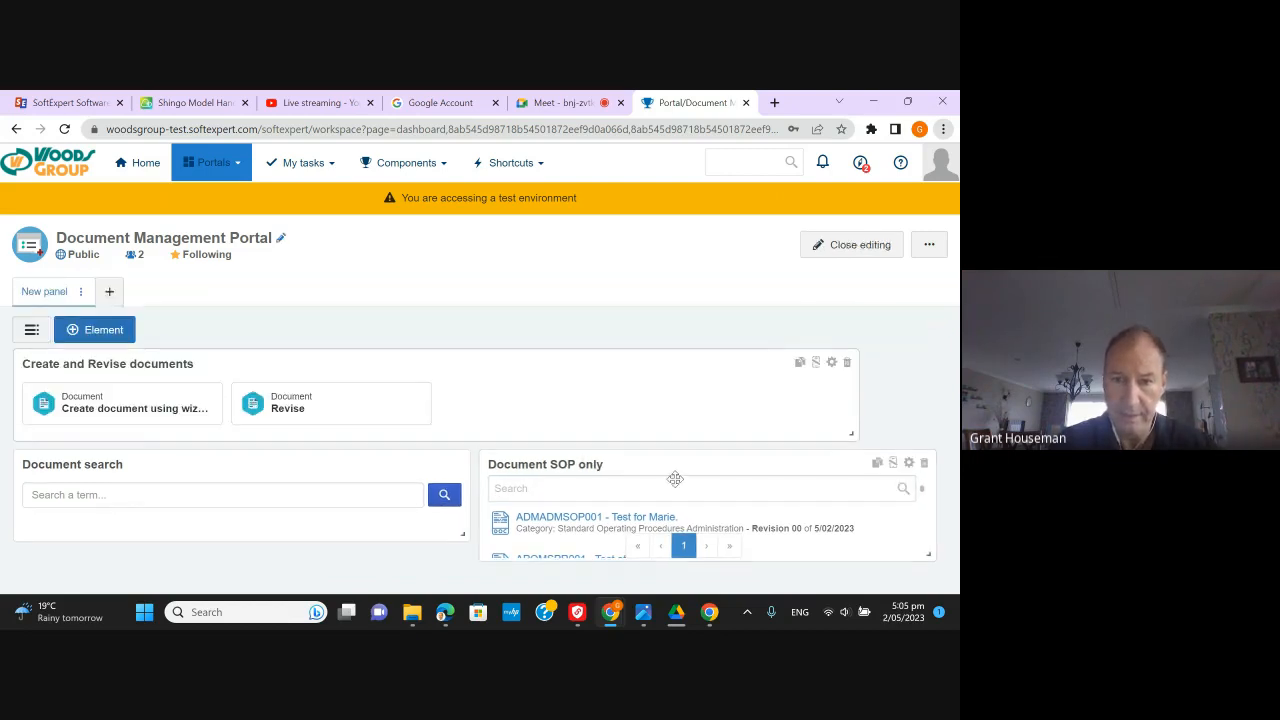
- Review the Document SOP only widget's settings, keeping it filtered by category
left_click(909, 463)
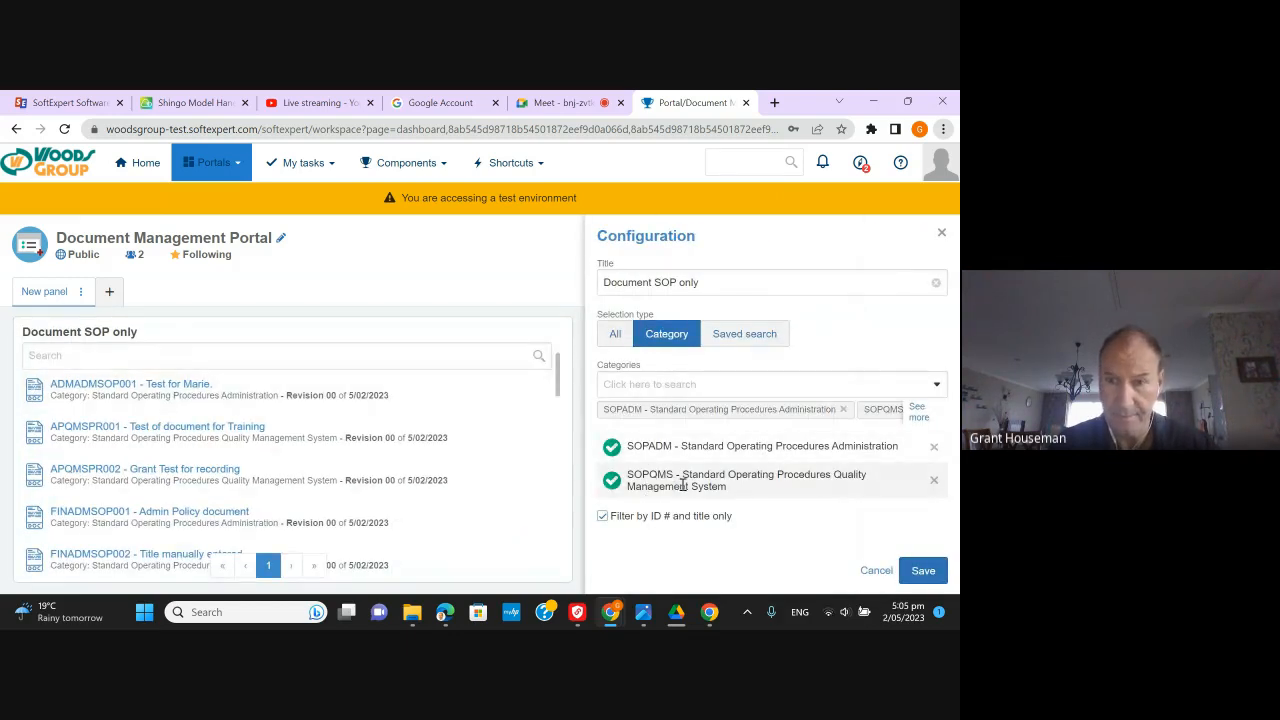
left_click(917, 413)
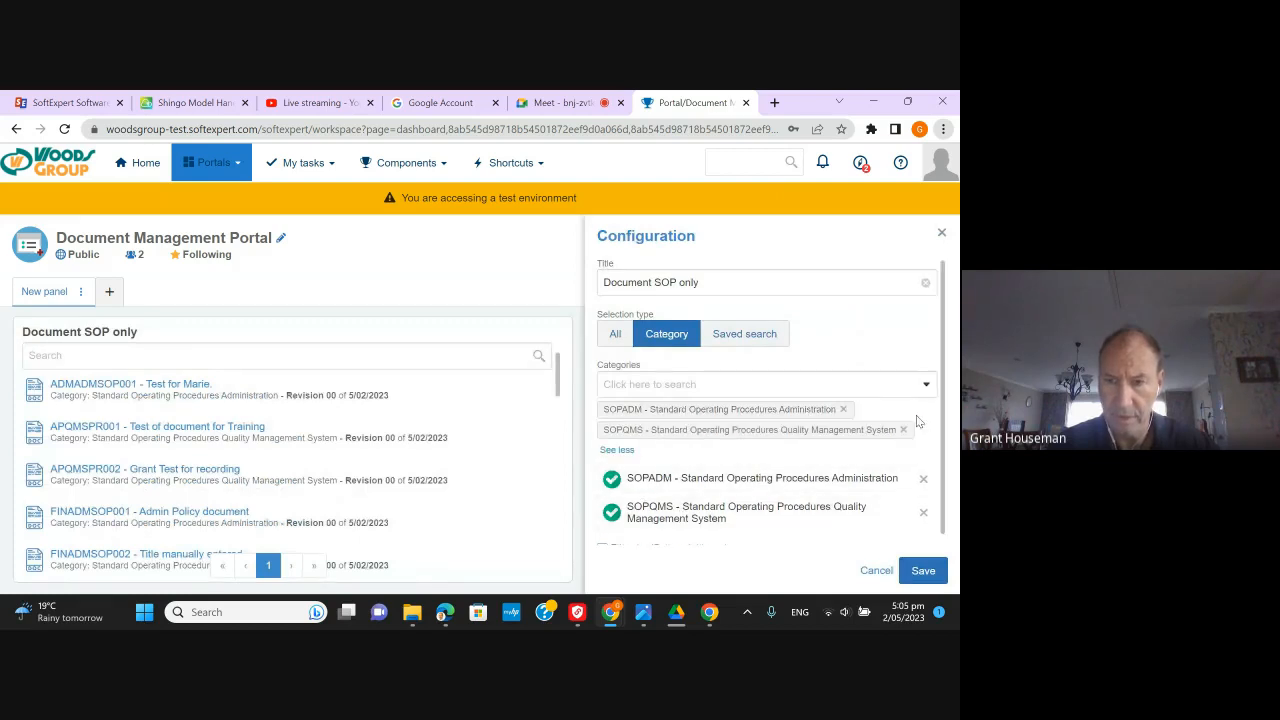
scroll(787, 483, "down", 1)
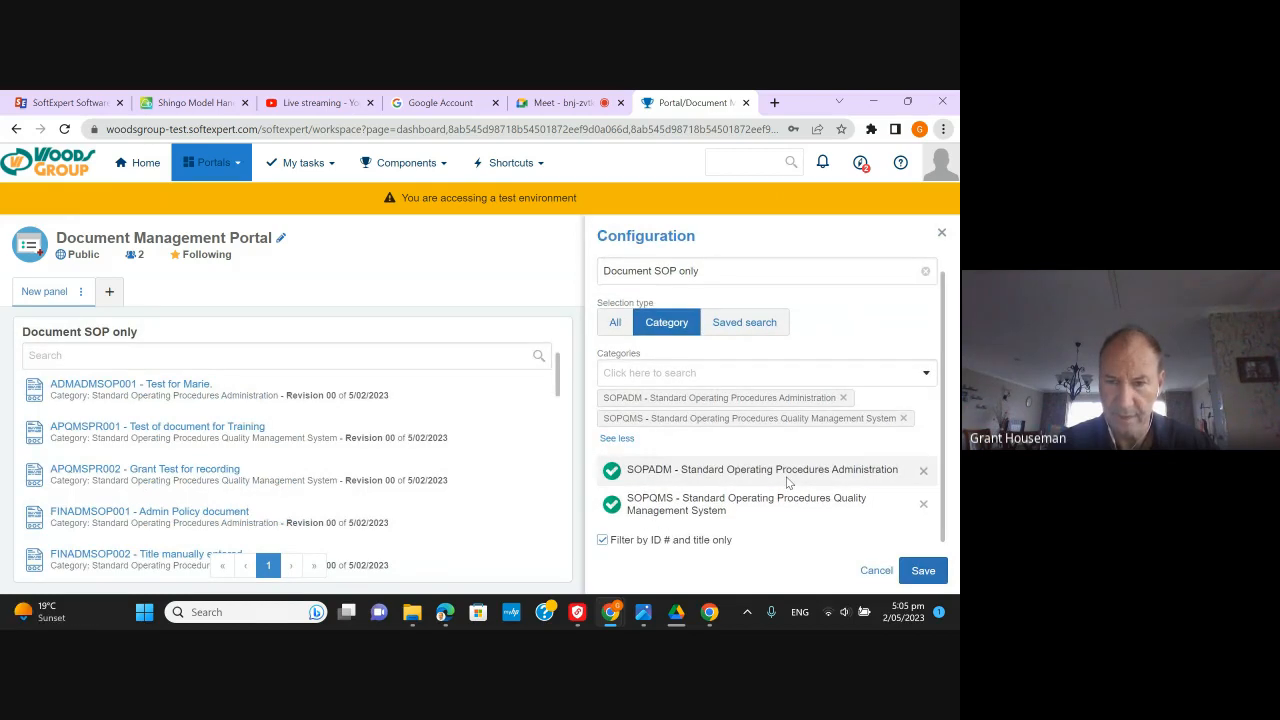
left_click(614, 322)
left_click(662, 339)
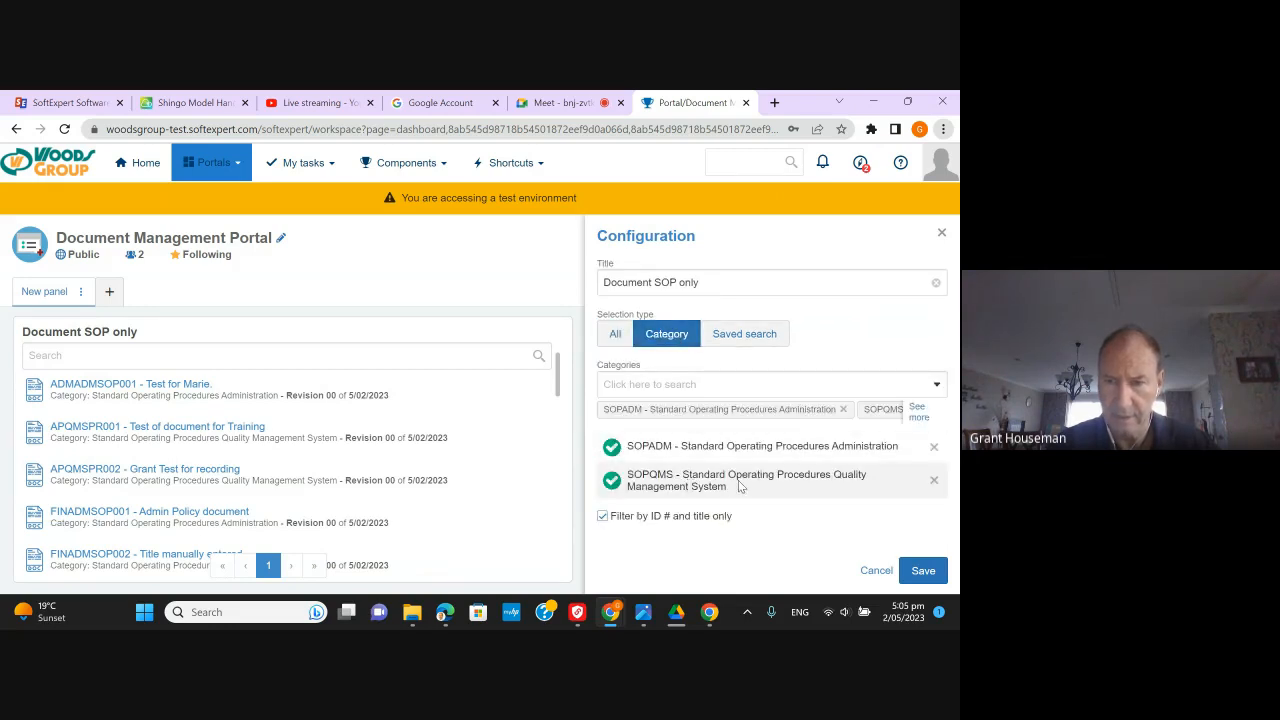
- Tick the WIPR, REVCAT1 and SOPPR categories for the widget and save
left_click(710, 388)
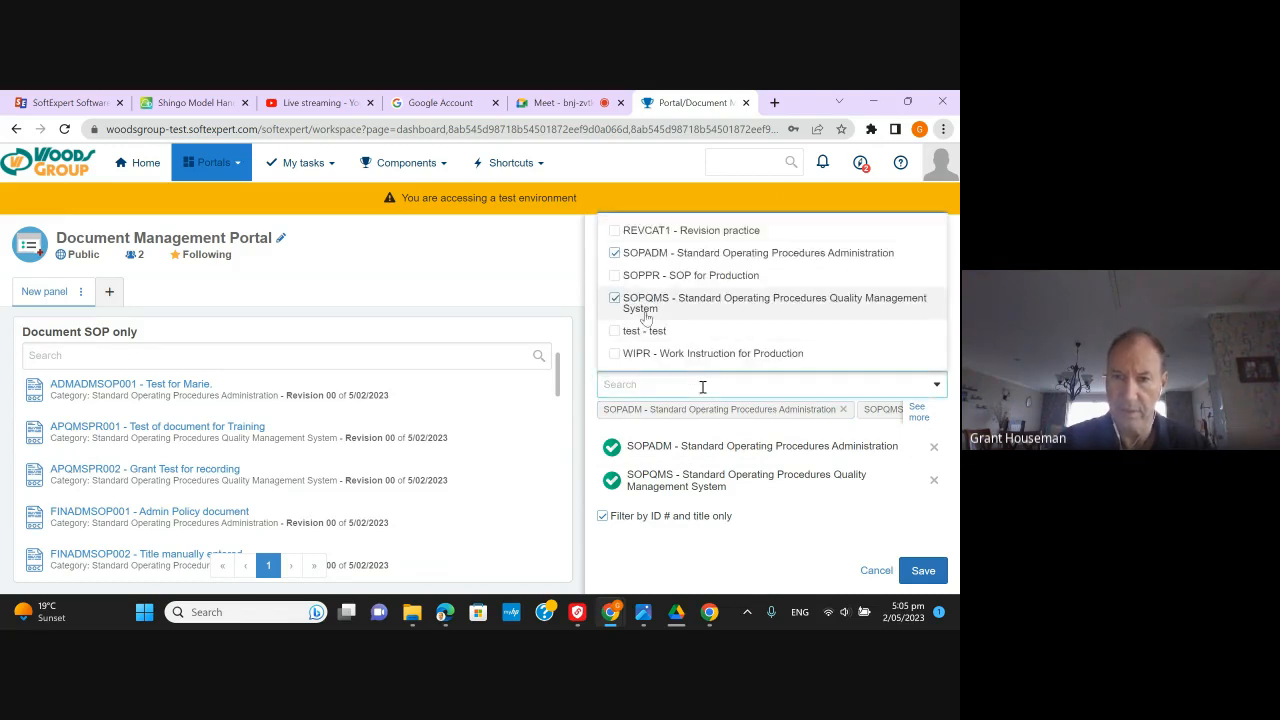
left_click(616, 355)
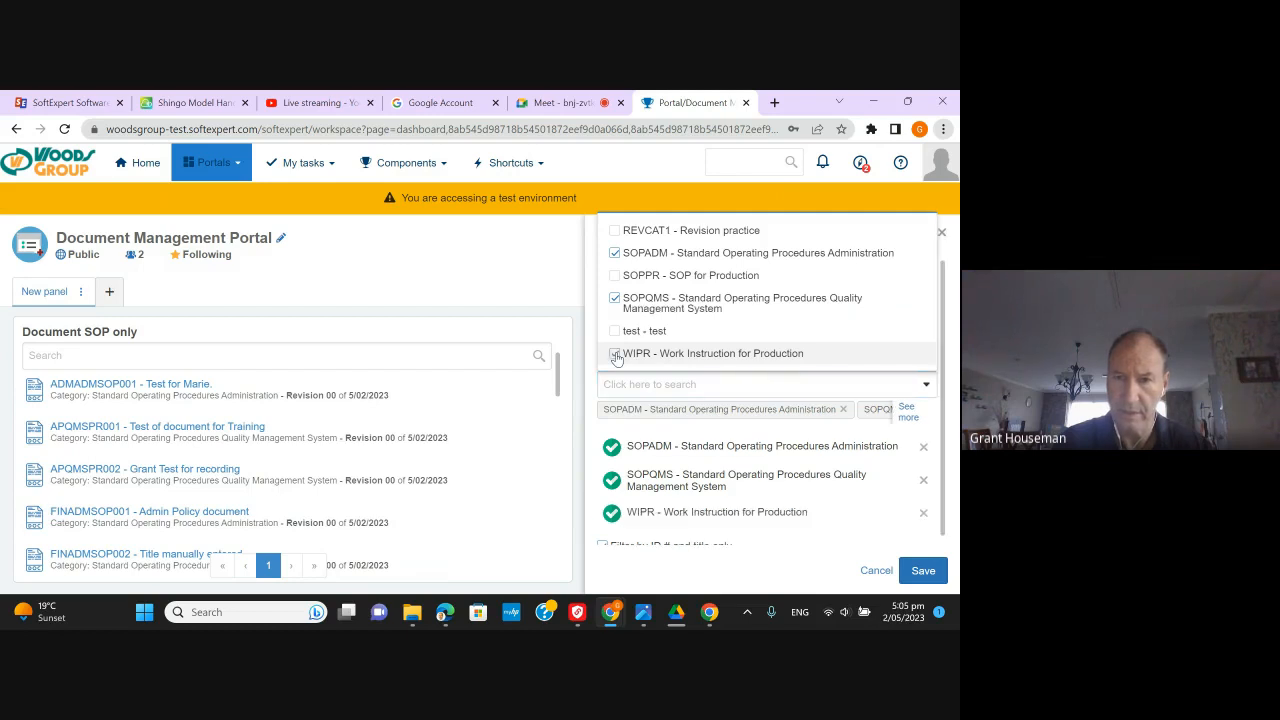
left_click(616, 231)
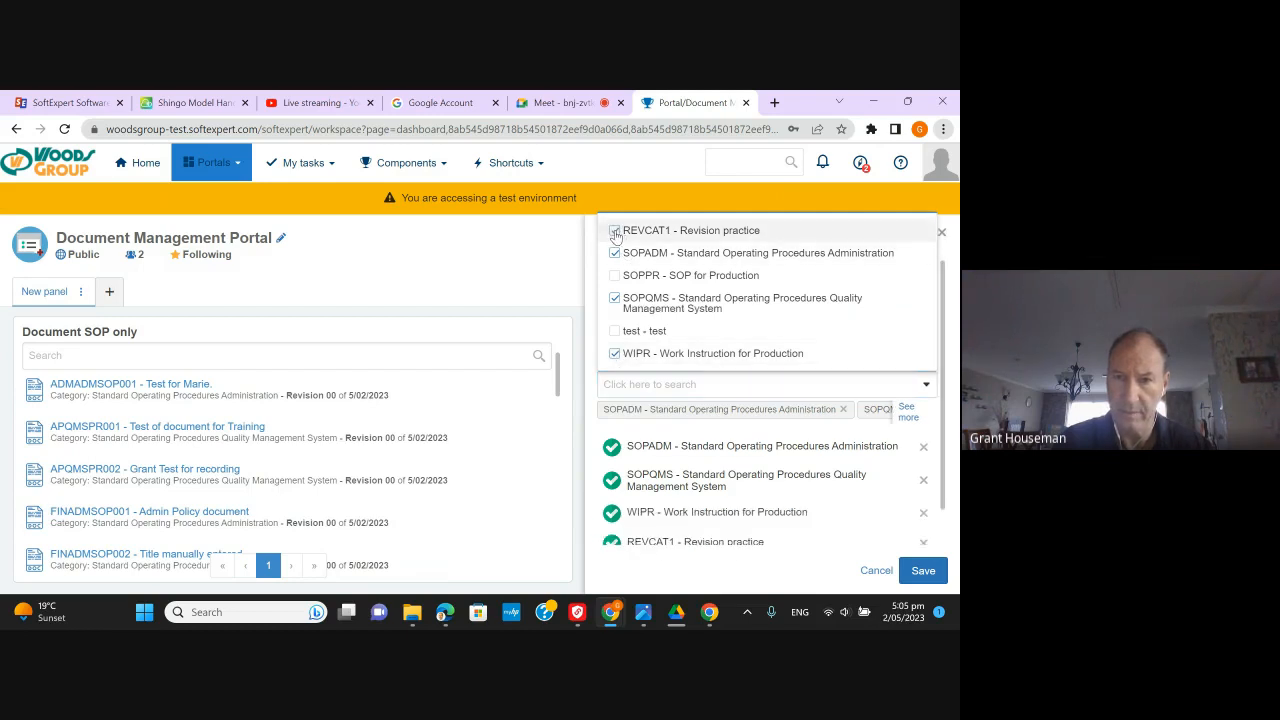
left_click(616, 277)
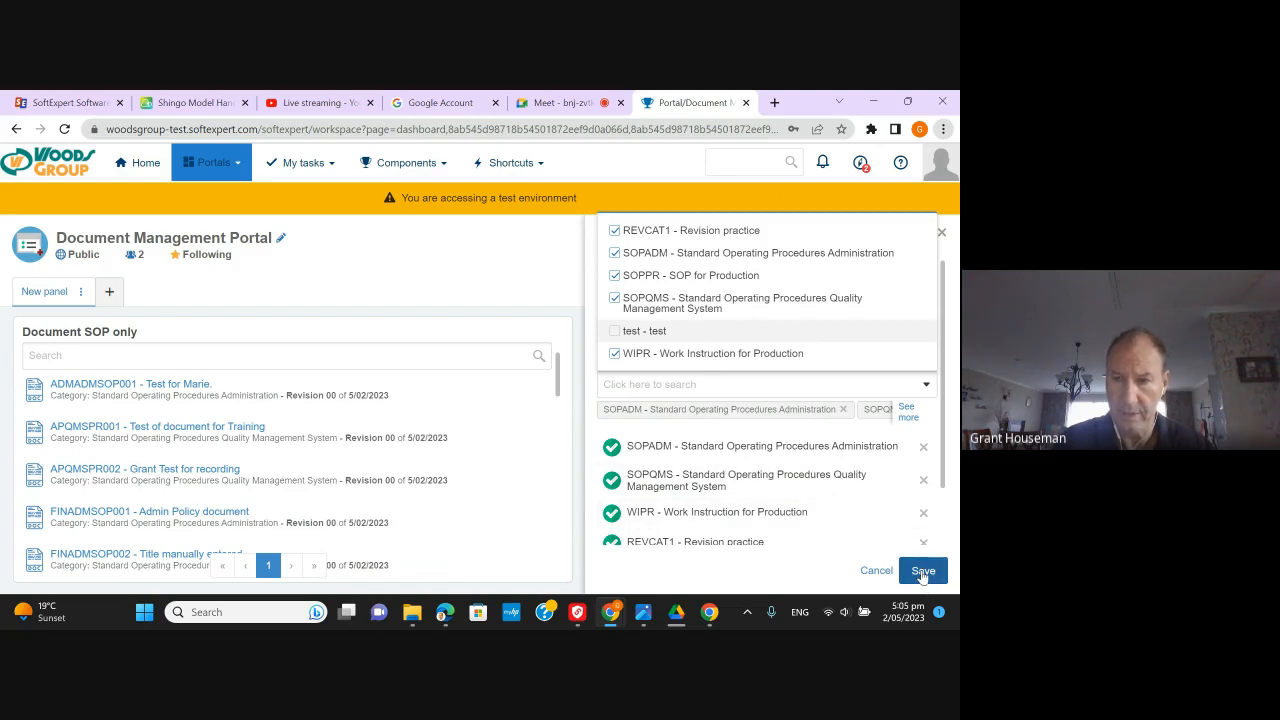
left_click(922, 573)
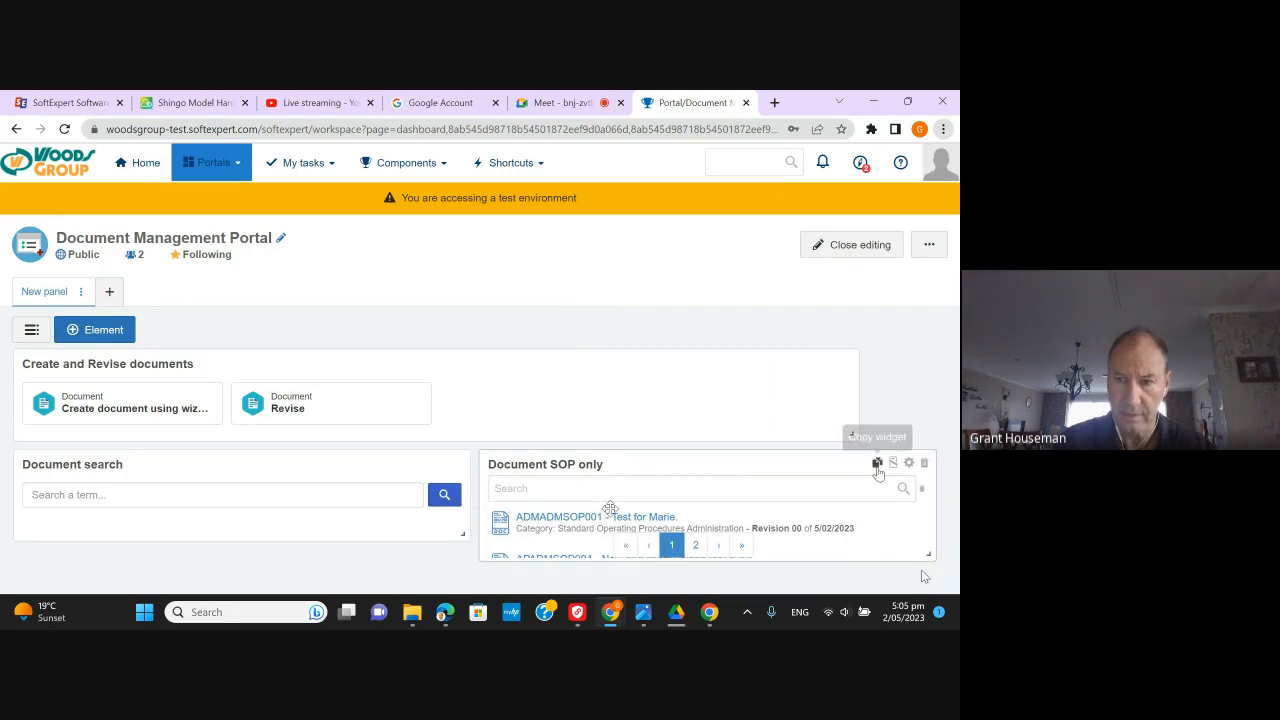
- Change the widget title from 'Document SOP only' to 'Document search by category' and save
left_click(908, 463)
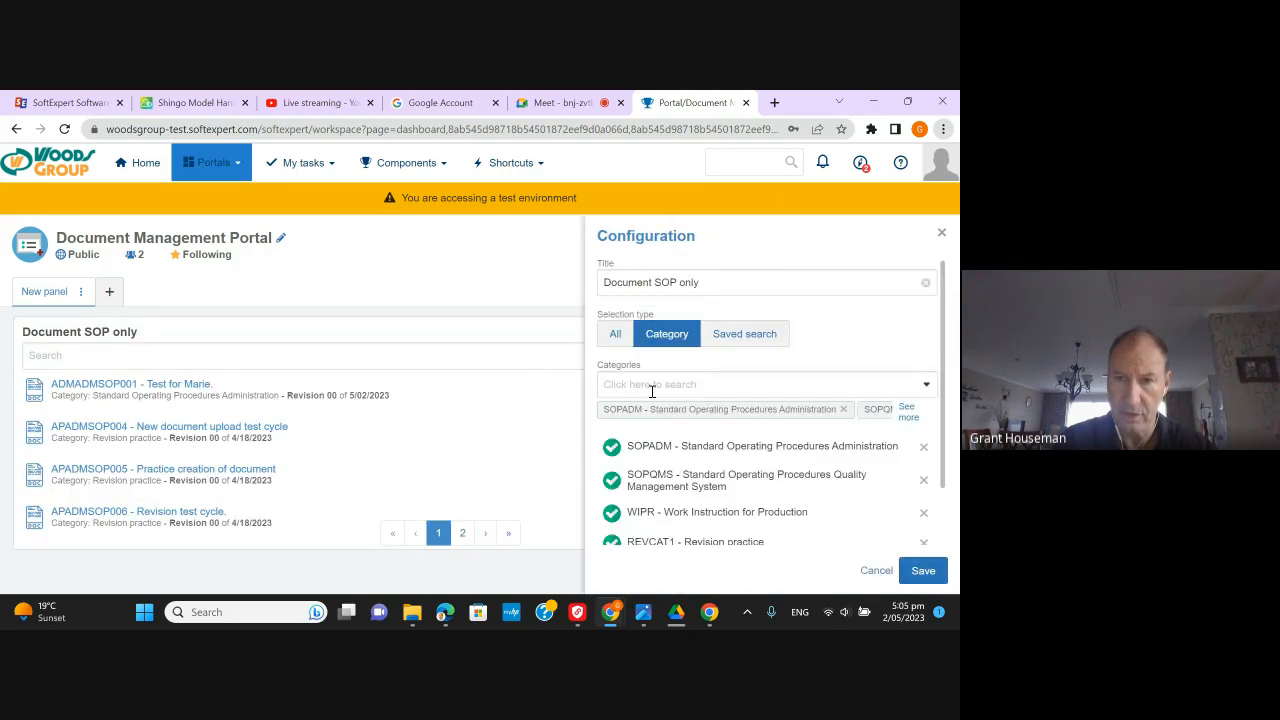
left_click_drag(702, 282, 657, 282)
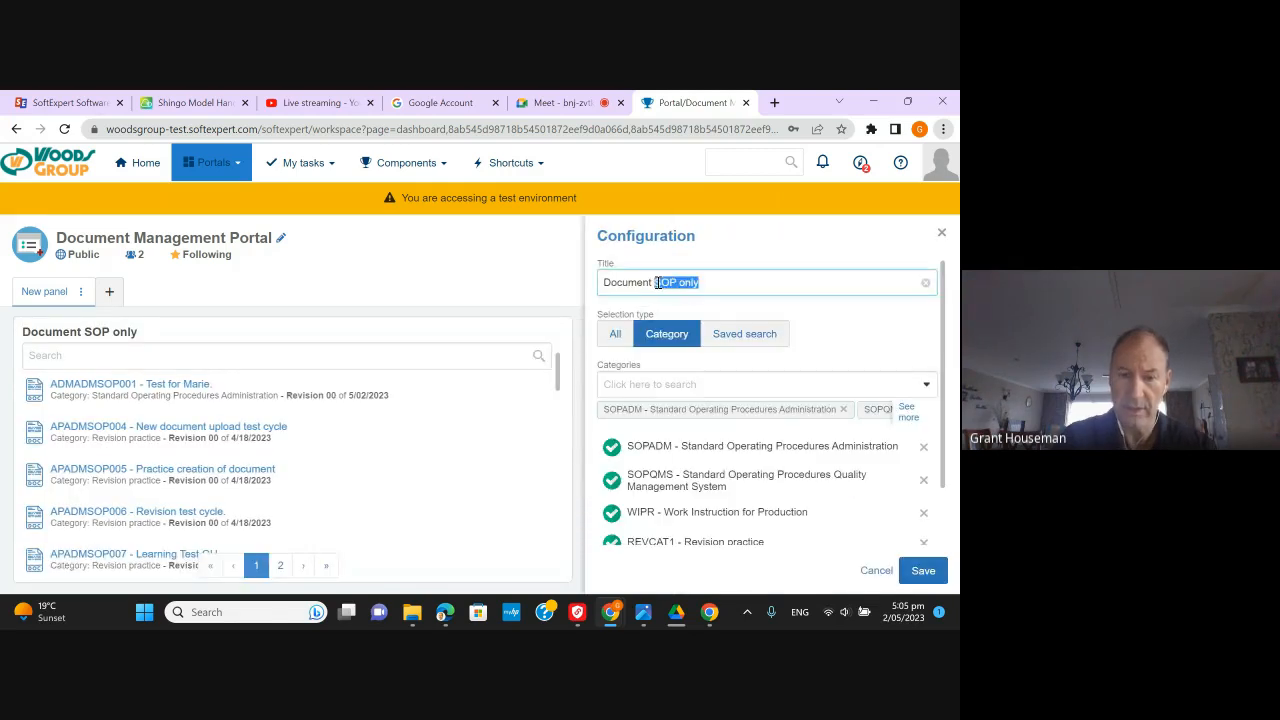
type("search")
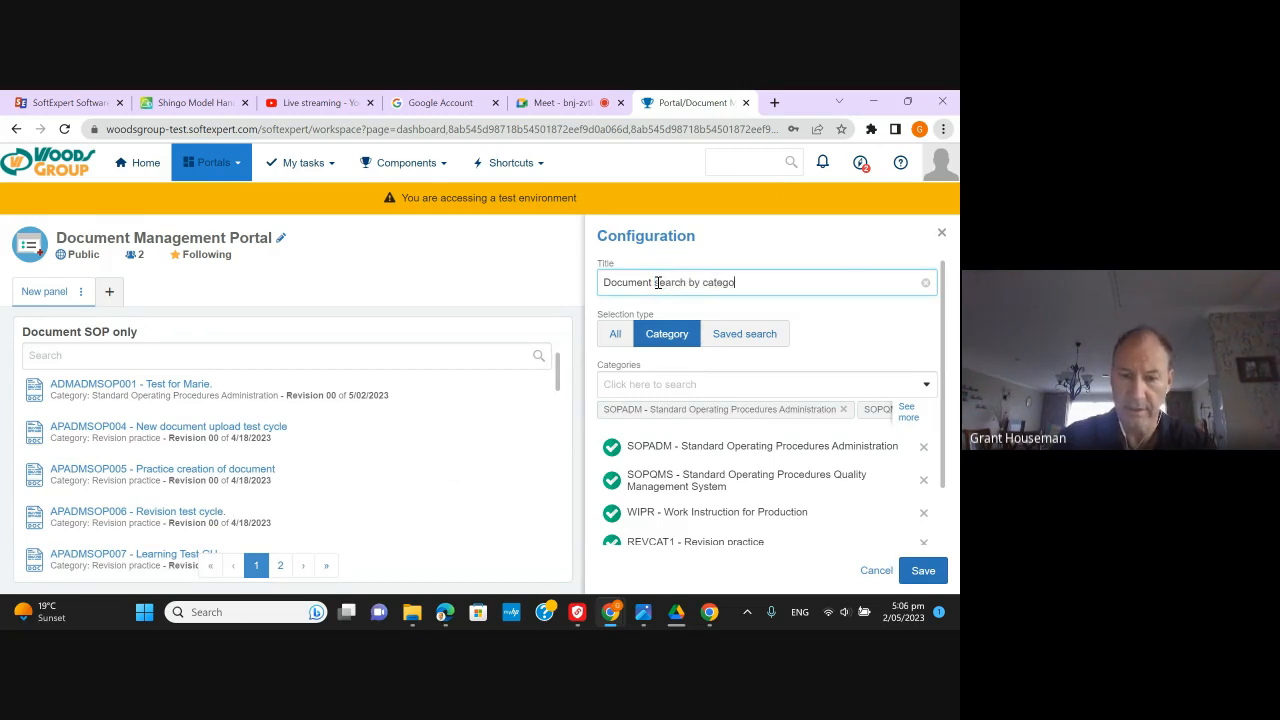
type(" by category")
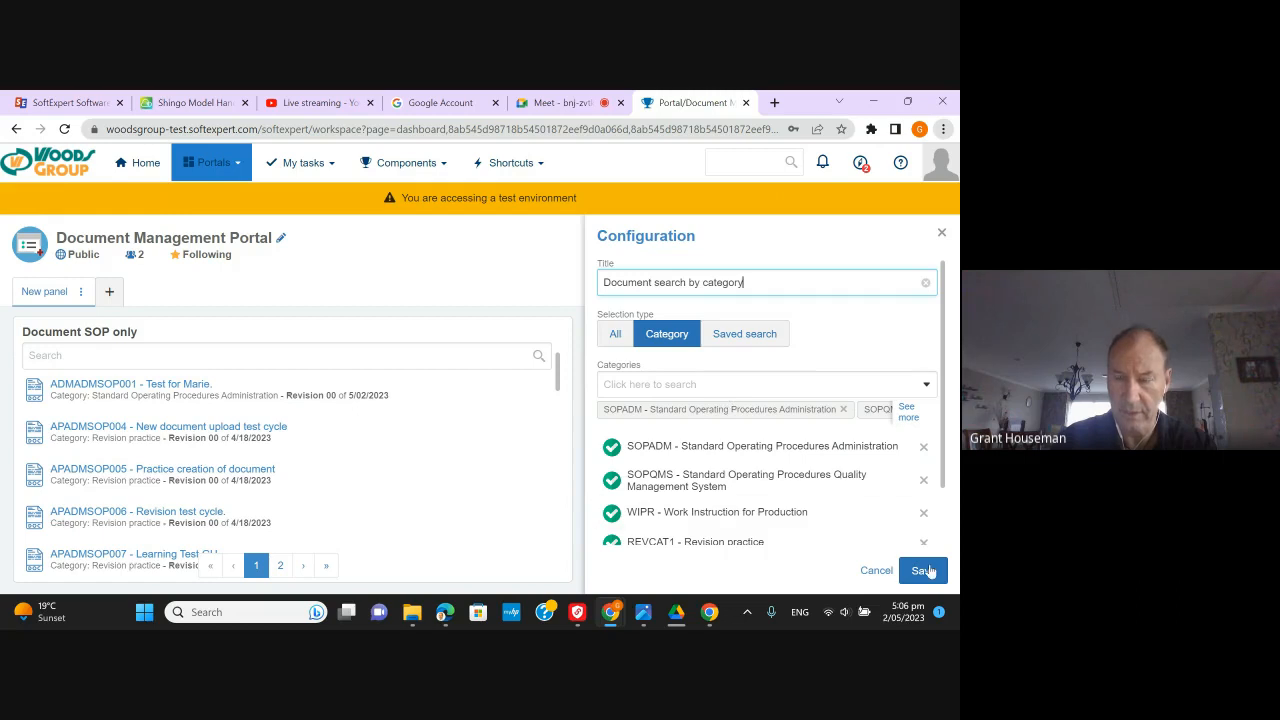
left_click(922, 570)
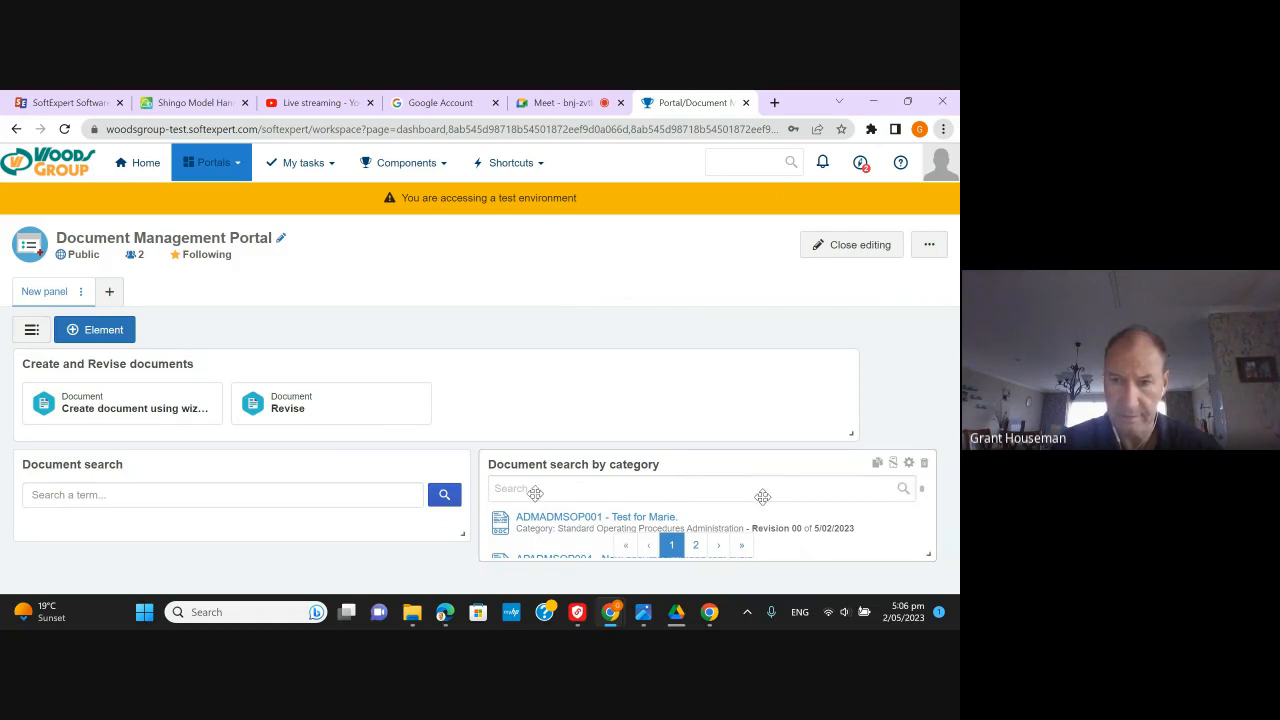
- Exit portal editing and scroll down to the Document search by category widget
left_click(852, 244)
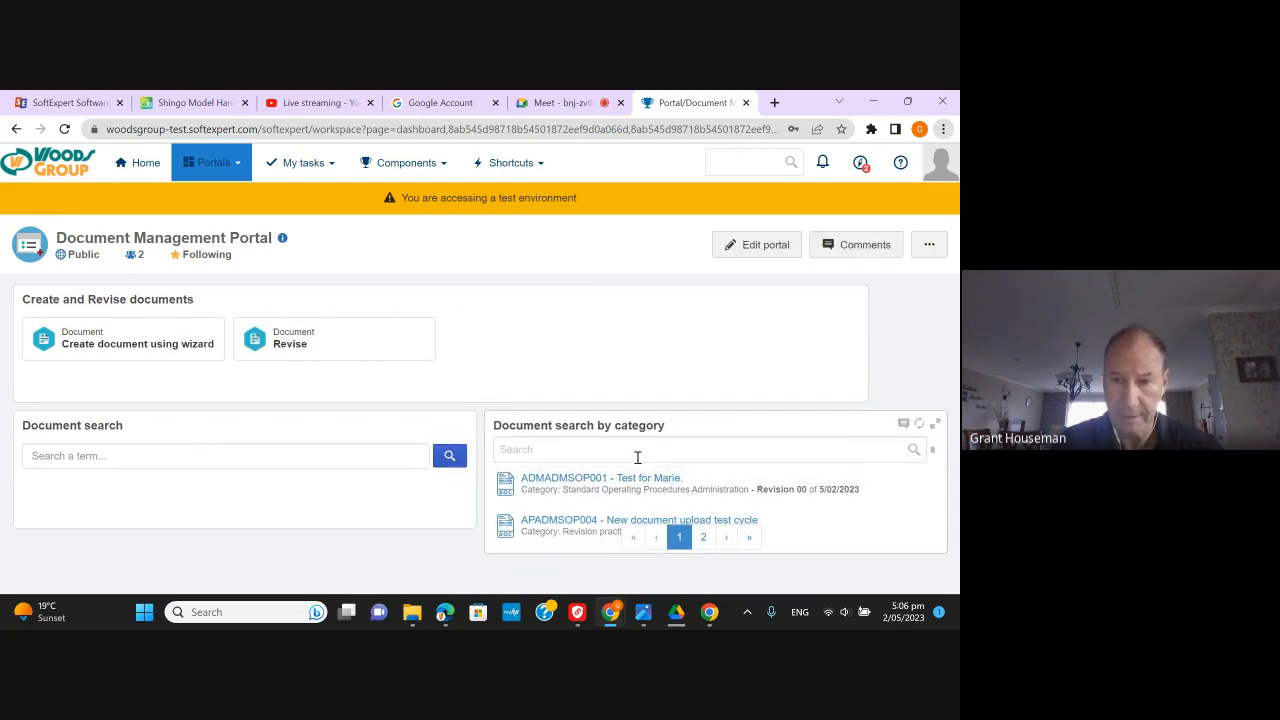
scroll(573, 480, "down", 2)
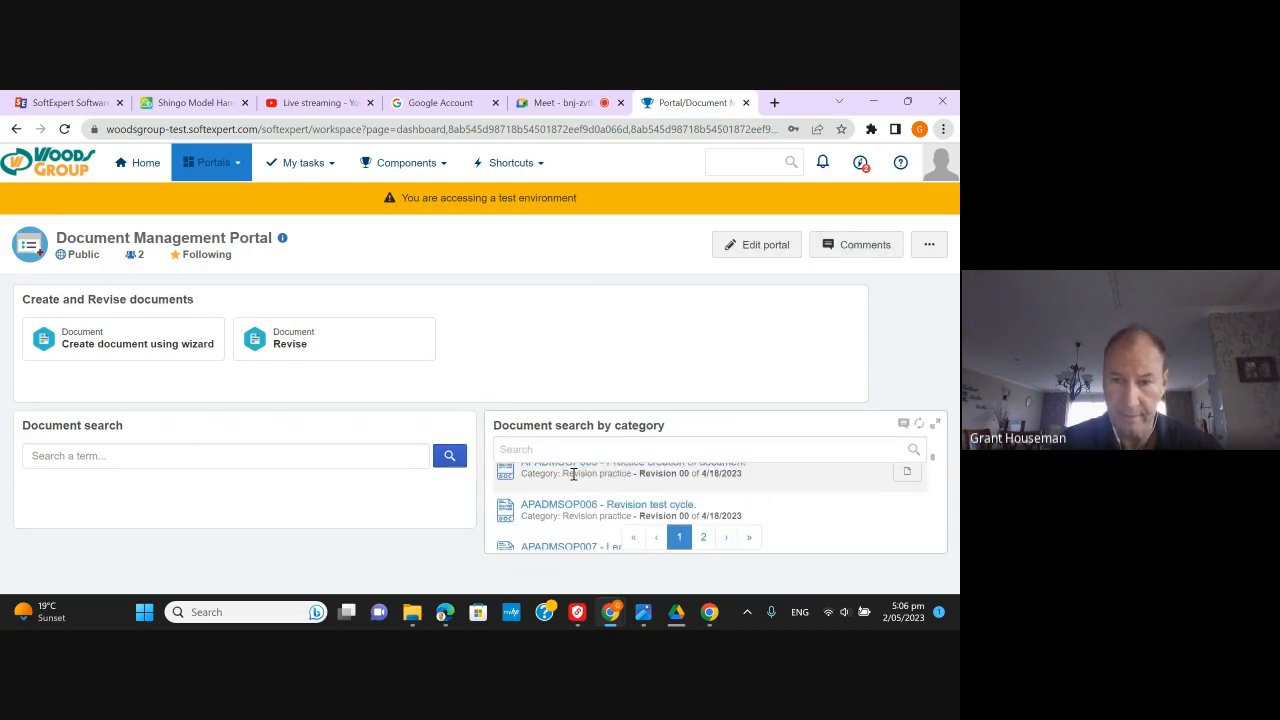
scroll(573, 476, "down", 6)
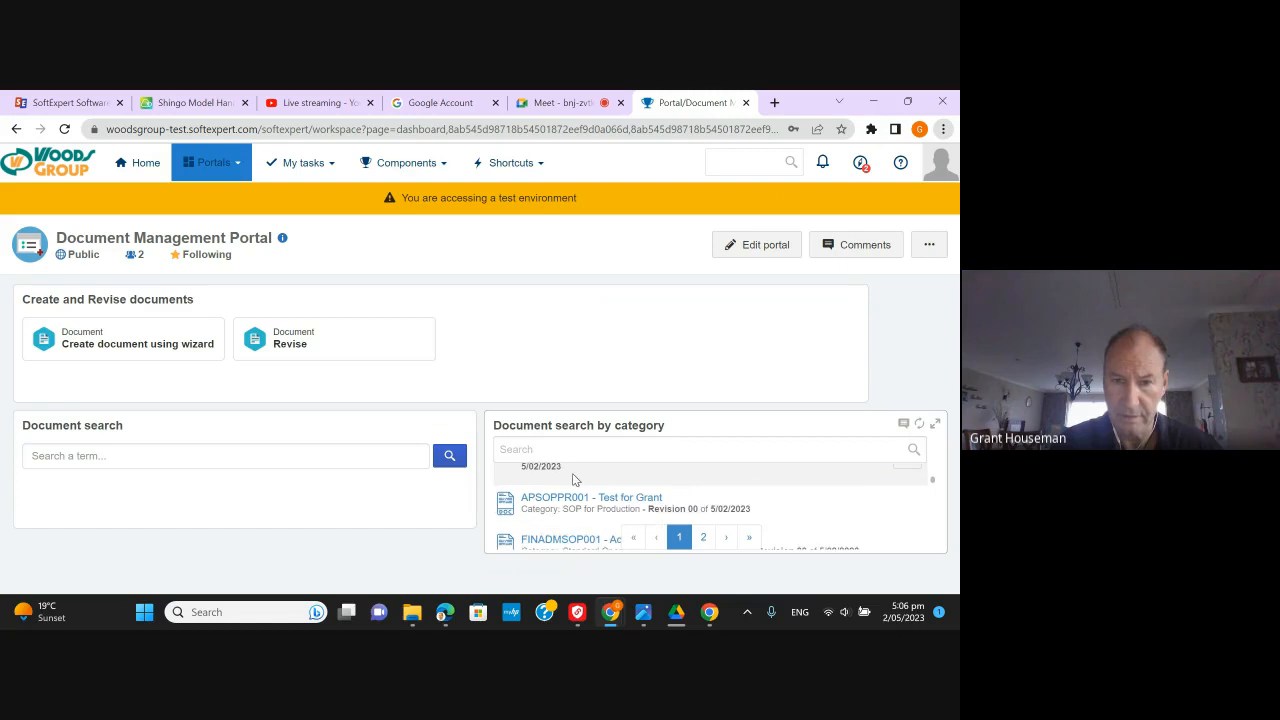
scroll(572, 478, "down", 6)
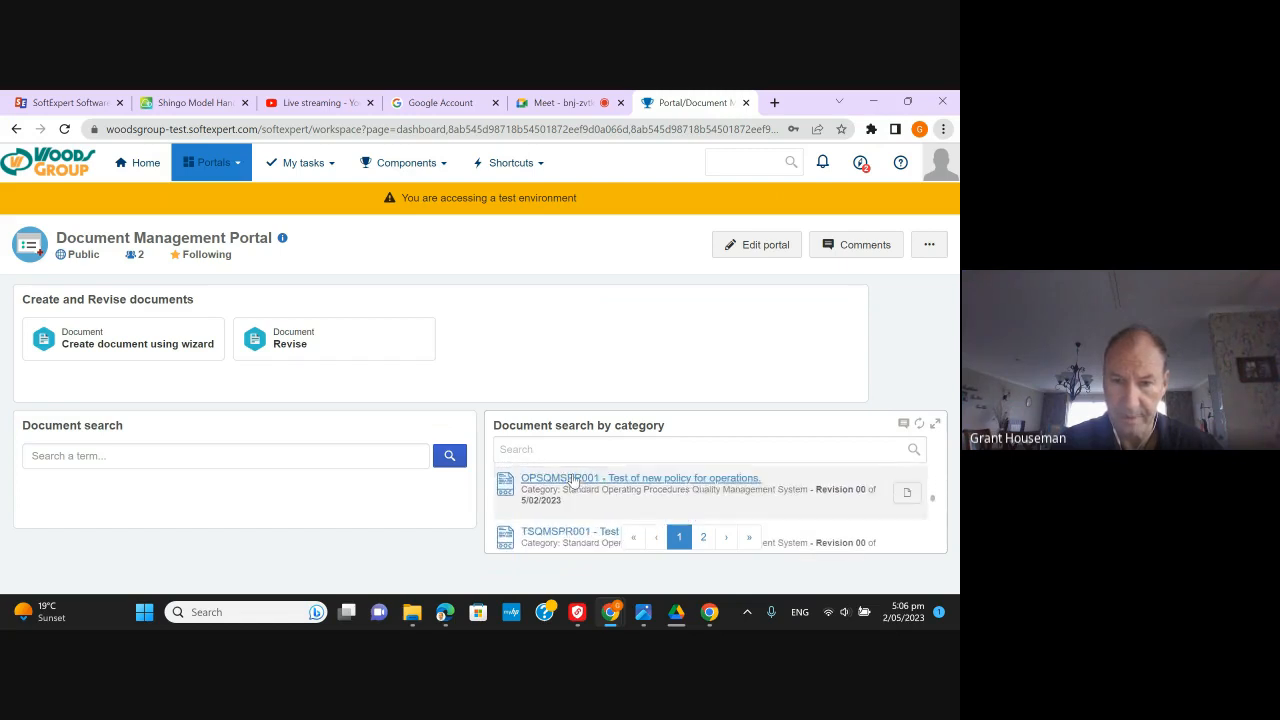
scroll(572, 478, "down", 6)
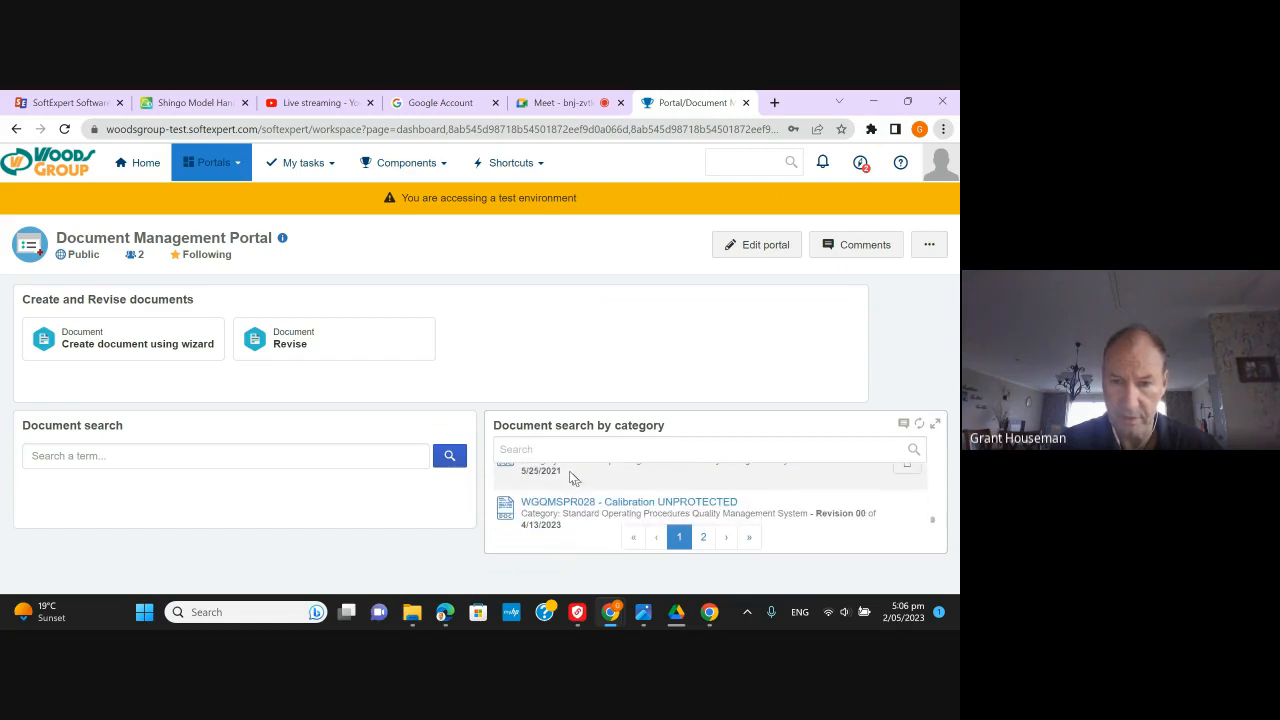
- Try category searches for SO, SOPP and PRSOP, then clear the search box
left_click(529, 452)
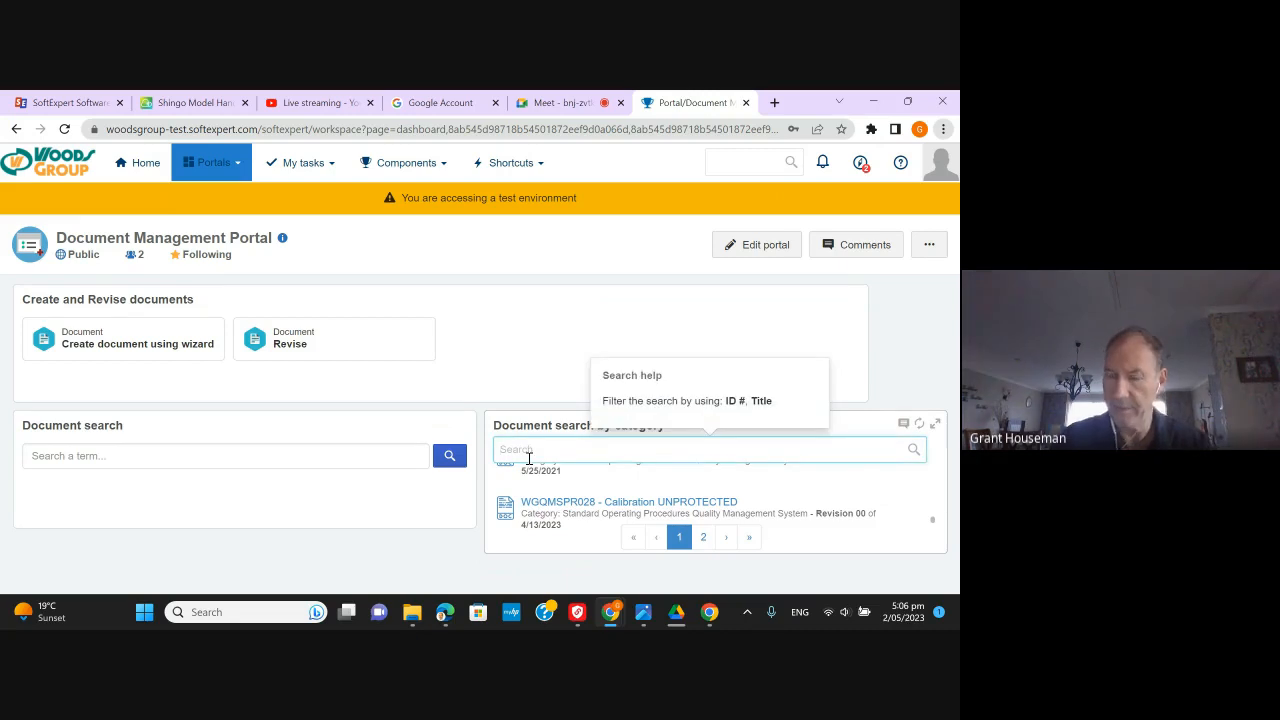
type("SOPPR")
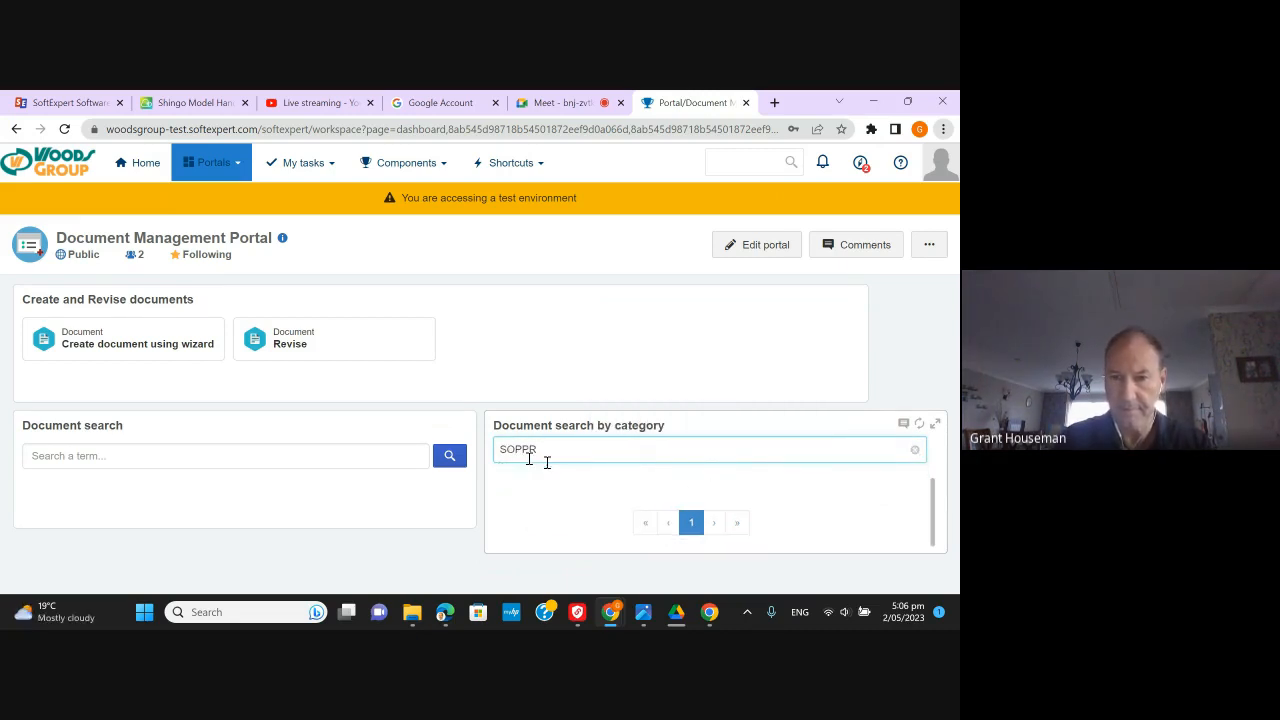
left_click(914, 454)
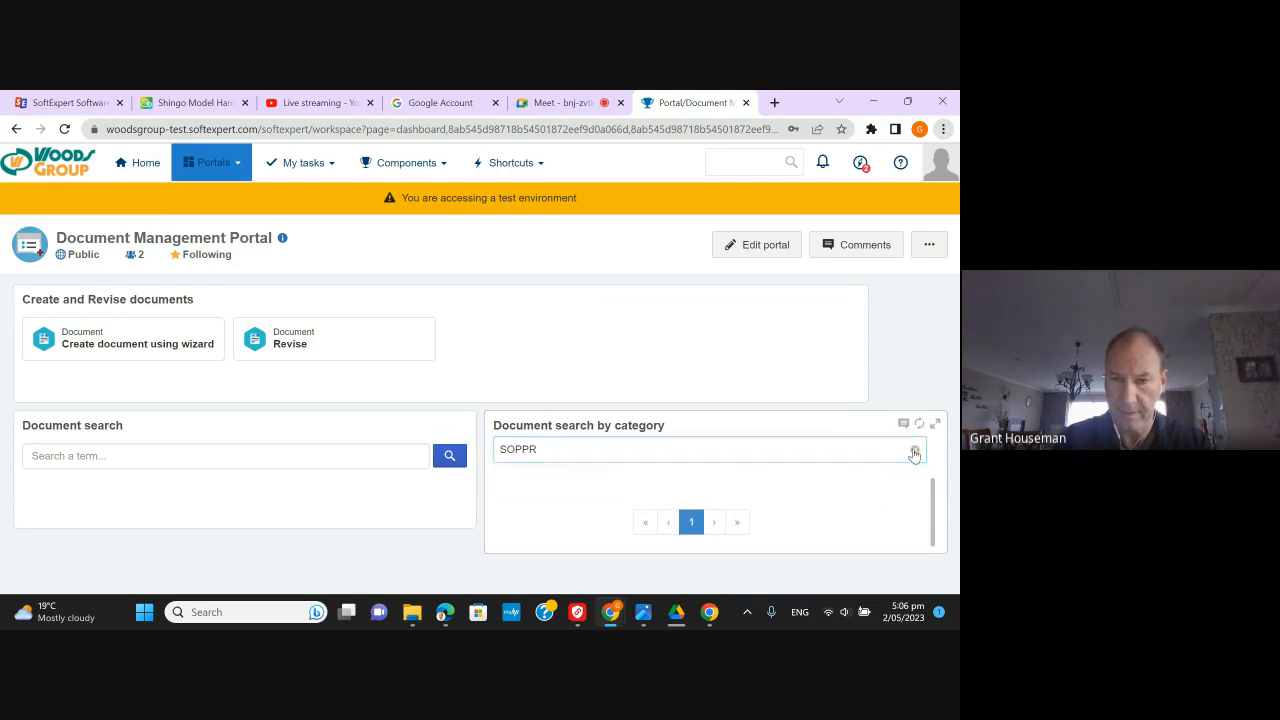
left_click(588, 450)
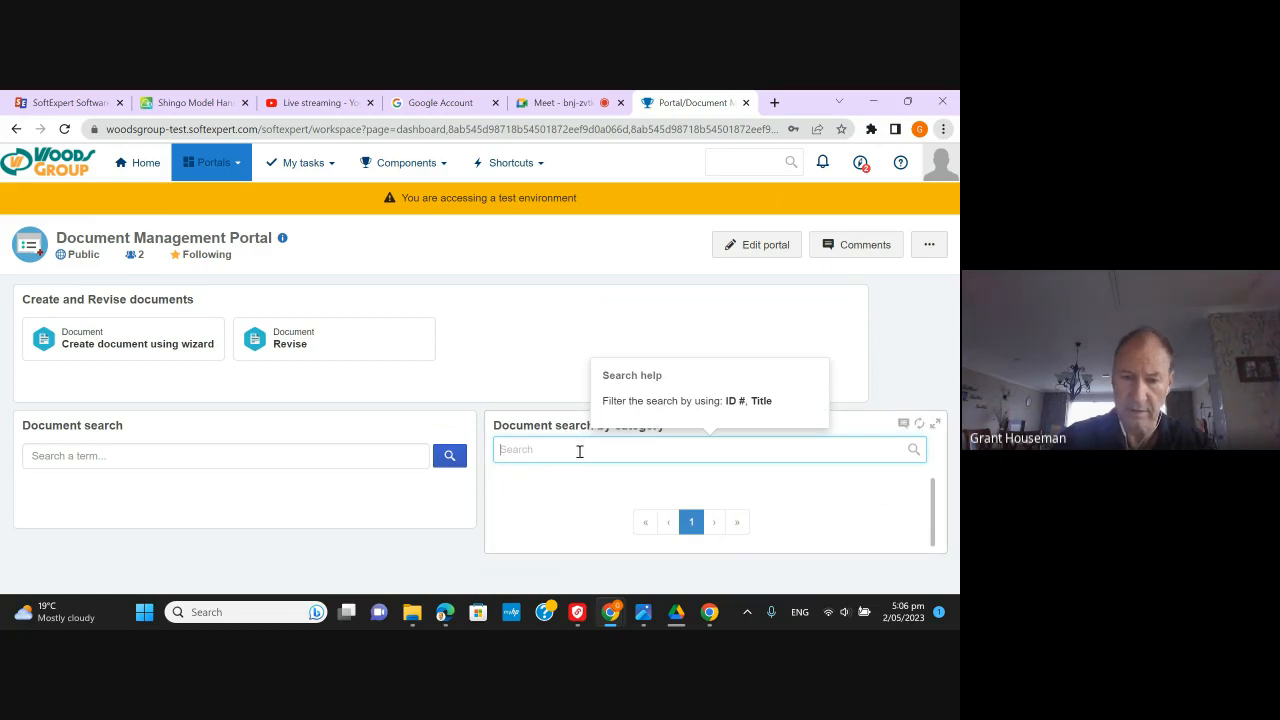
type("SOP")
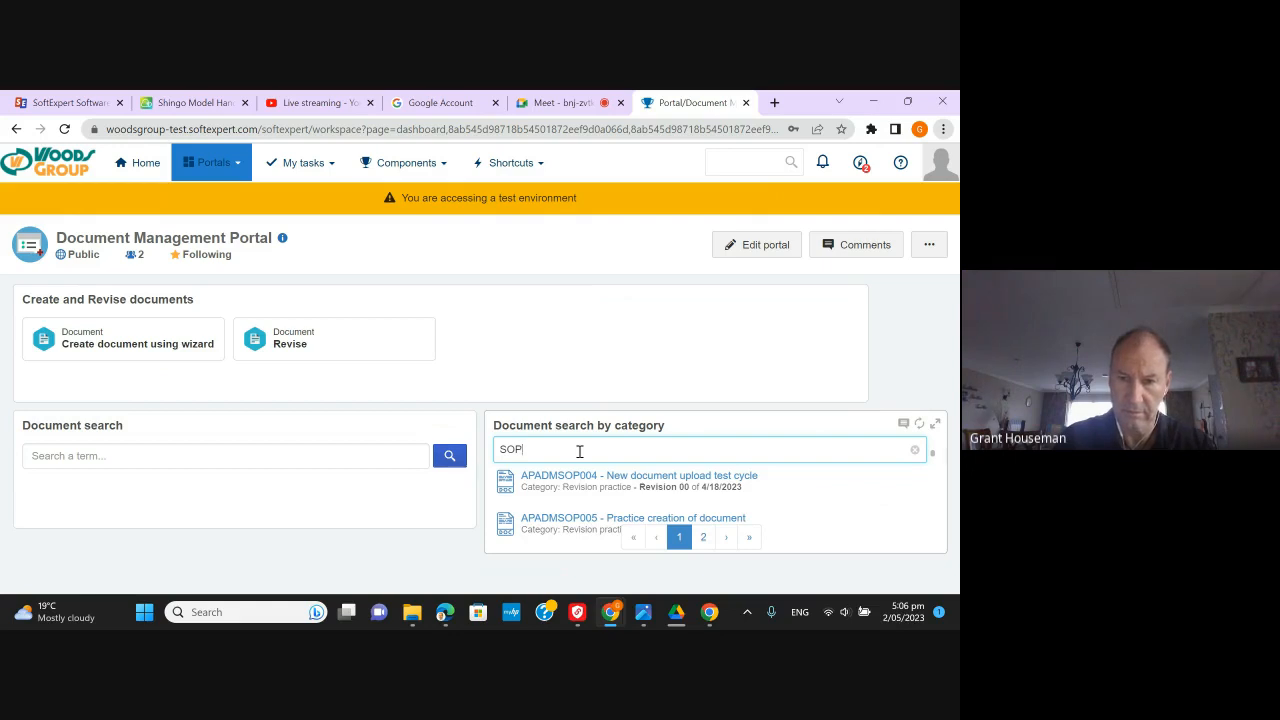
type("P")
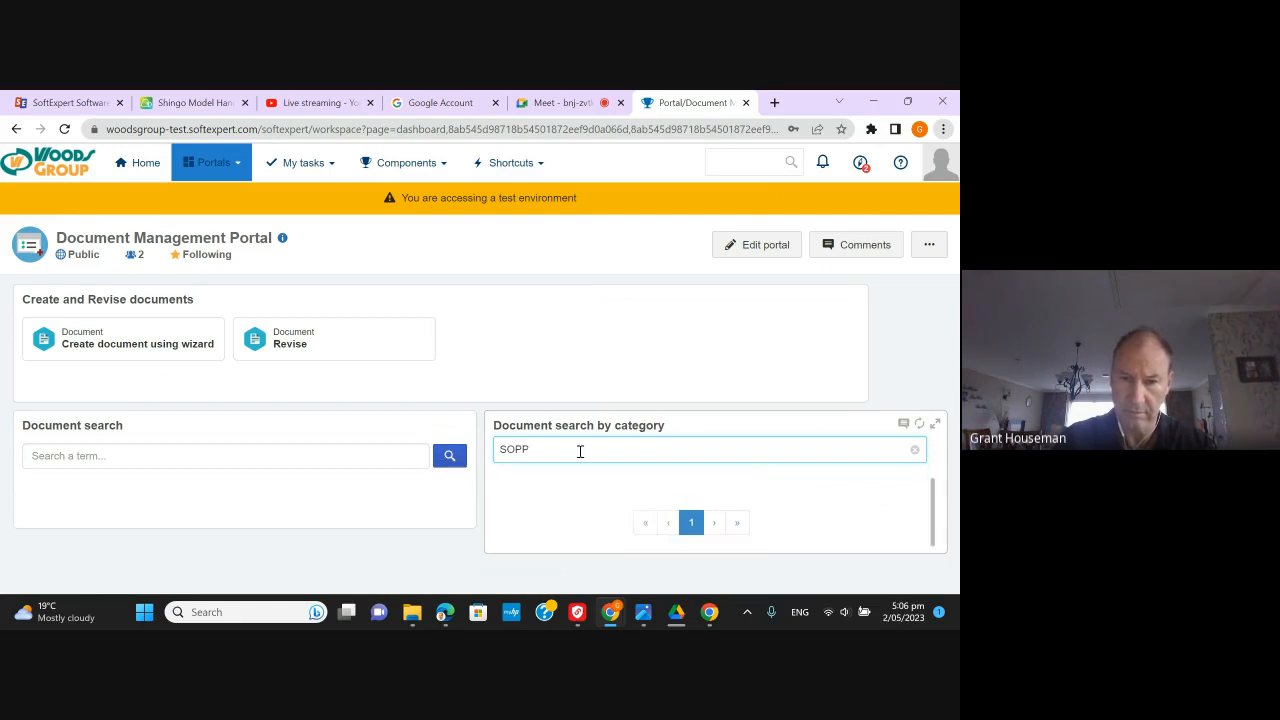
key("BackSpace")
type("PRSOP")
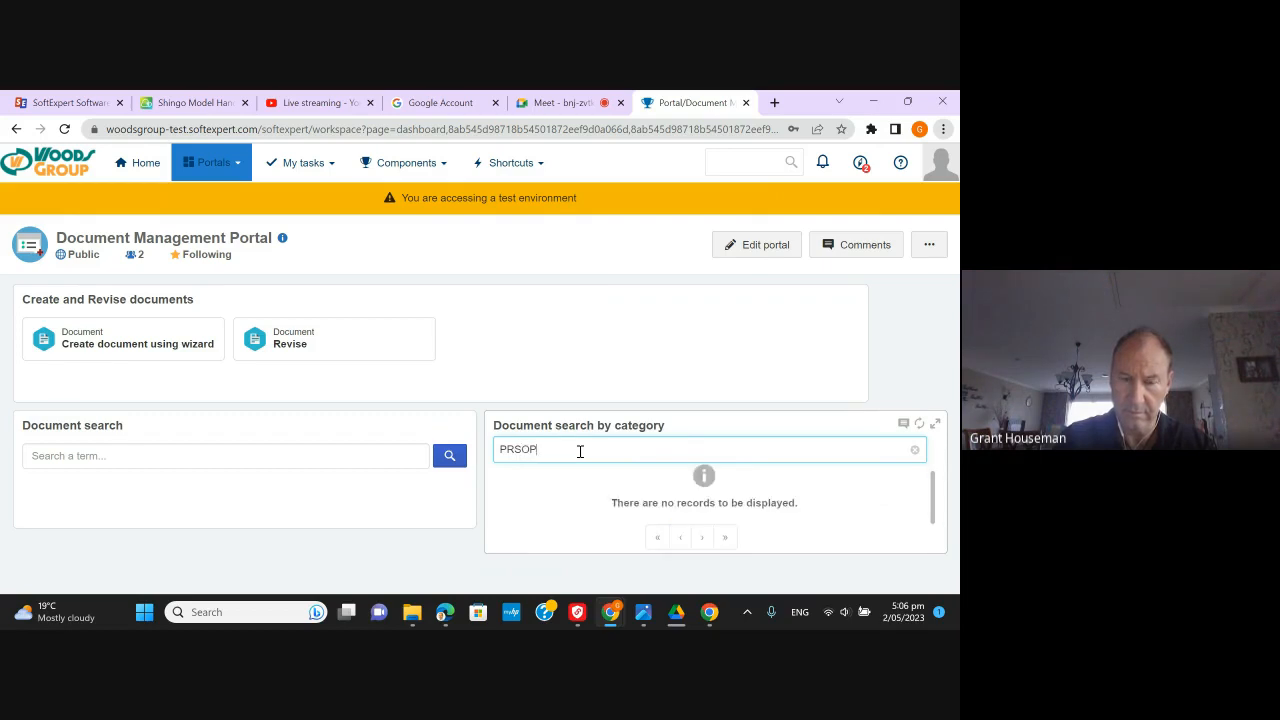
key("BackSpace")
key("BackSpace")
key("BackSpace")
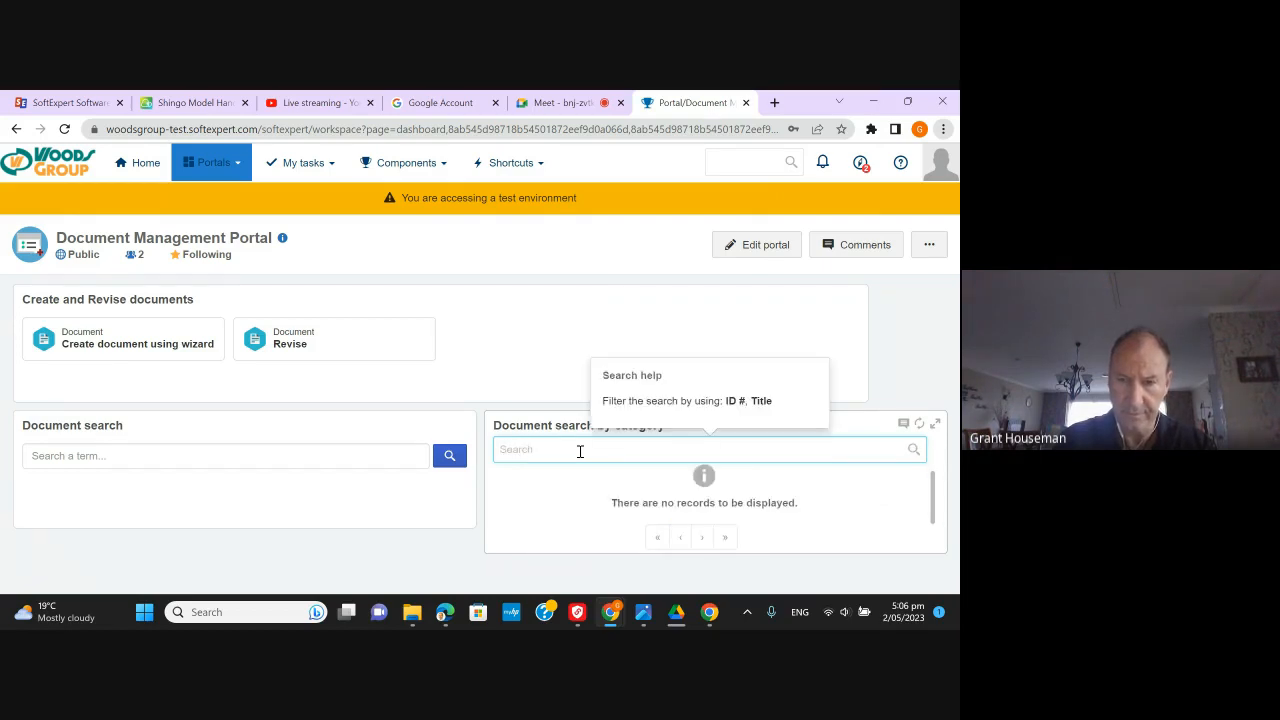
left_click(348, 353)
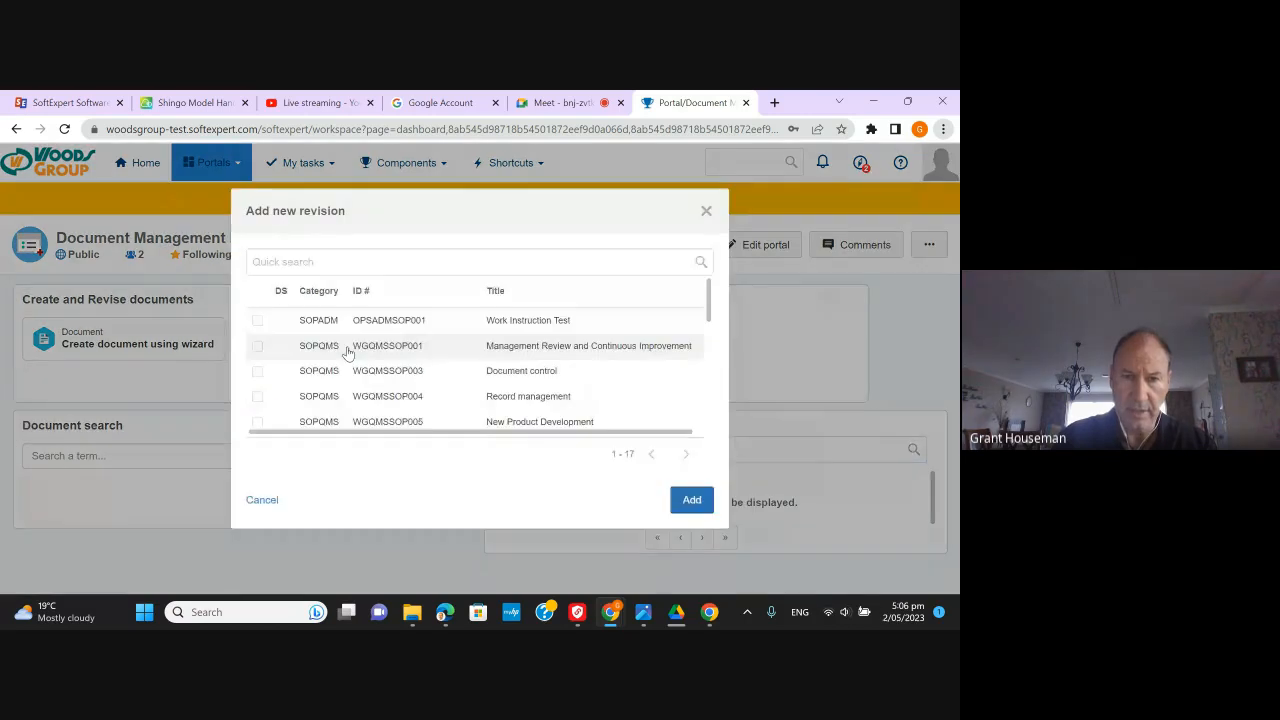
left_click(324, 258)
type("SOPP")
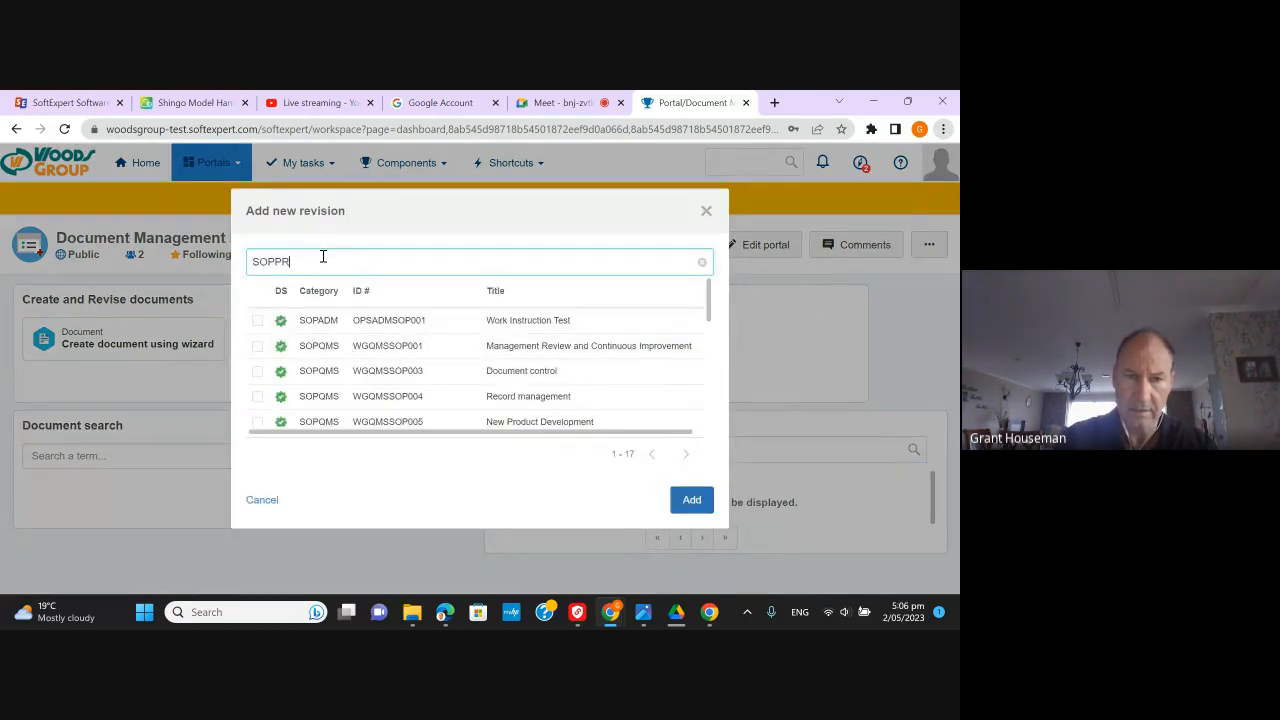
type("R")
key("BackSpace")
key("BackSpace")
key("BackSpace")
key("BackSpace")
key("BackSpace")
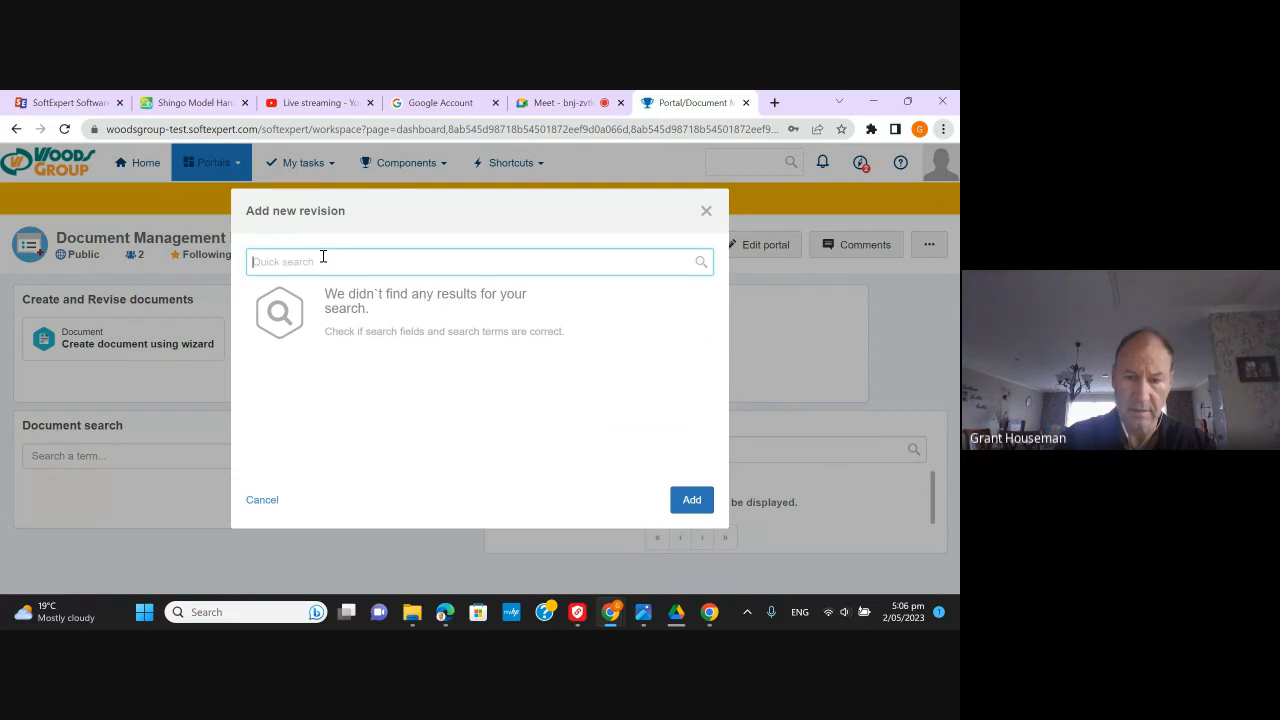
type("PRSOP")
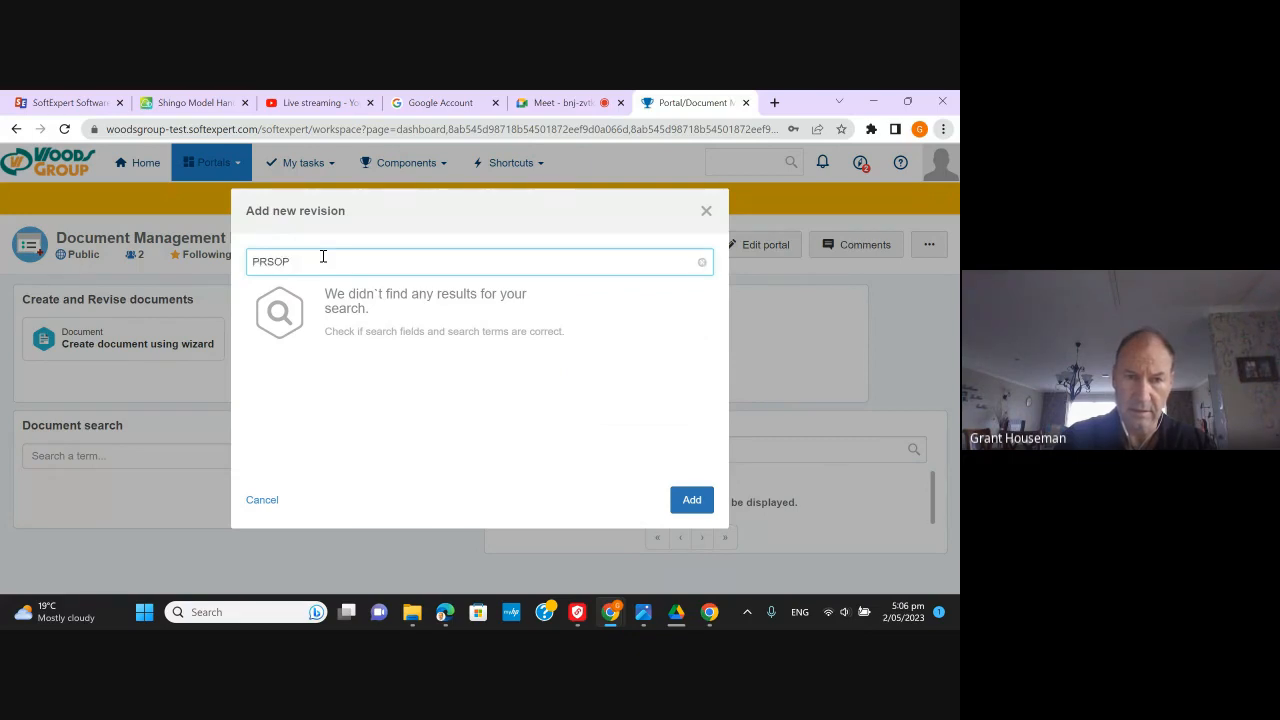
key("BackSpace")
key("BackSpace")
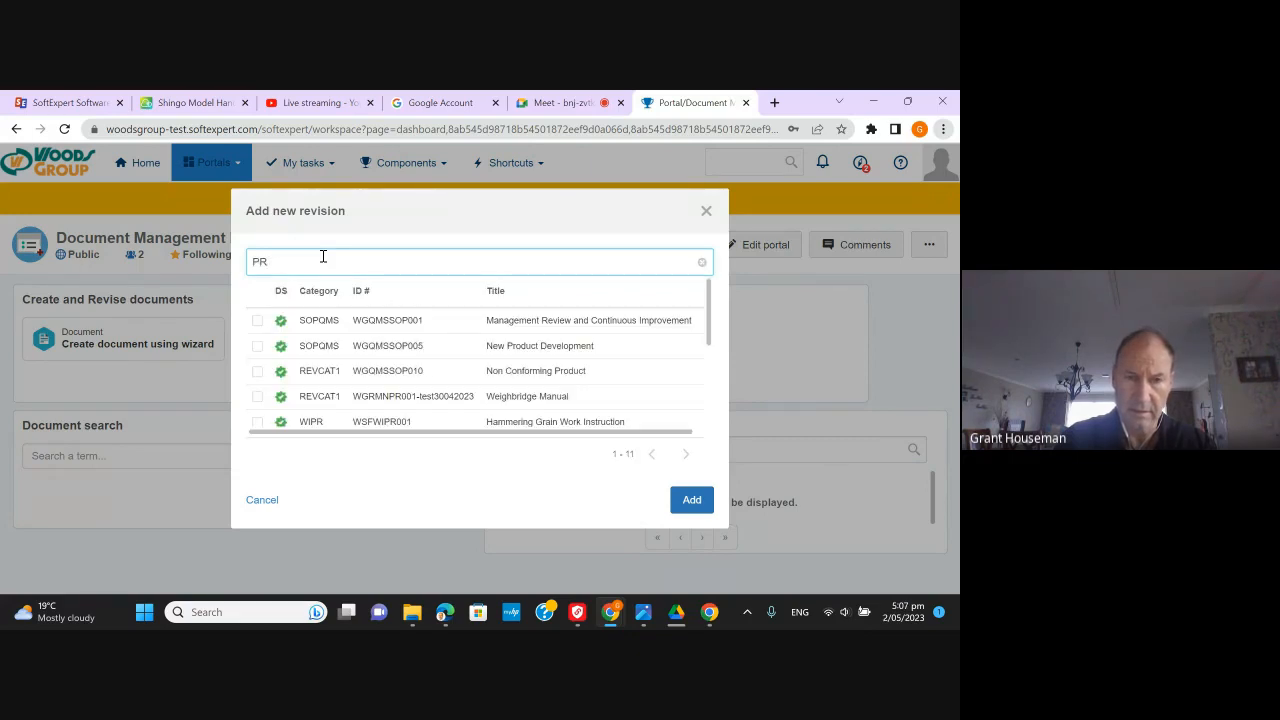
scroll(328, 373, "down", 1)
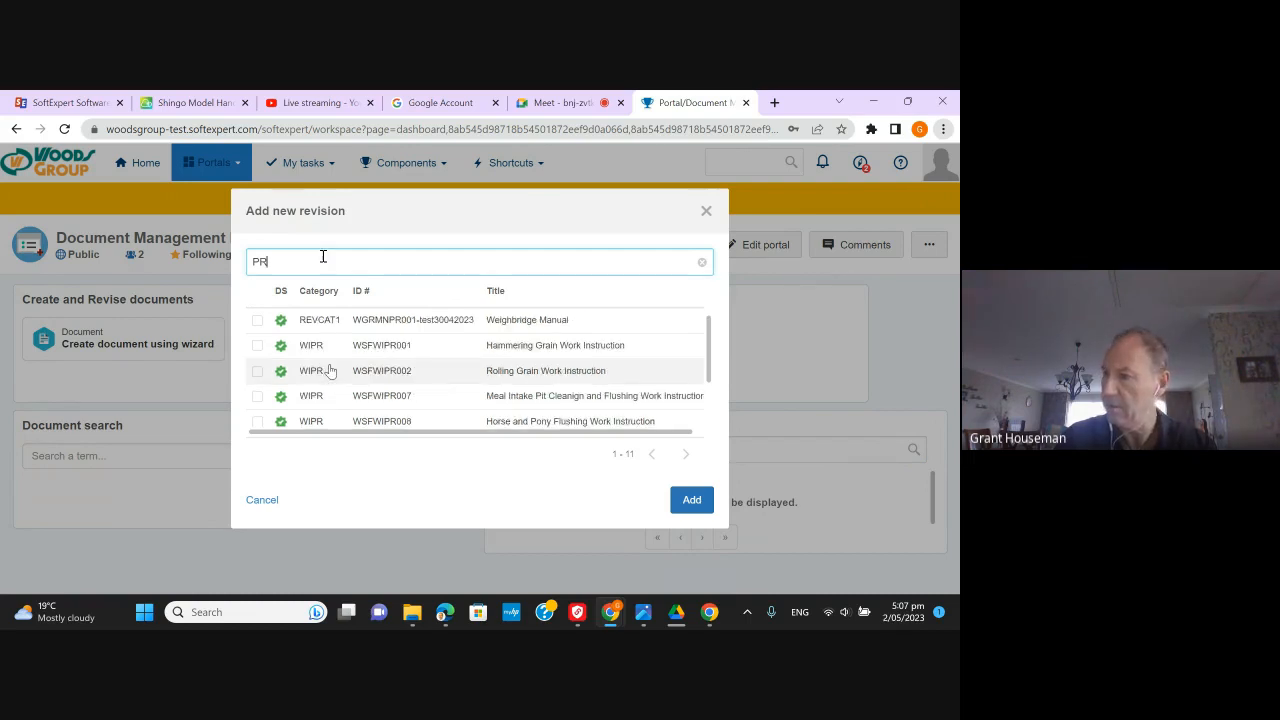
scroll(330, 371, "down", 3)
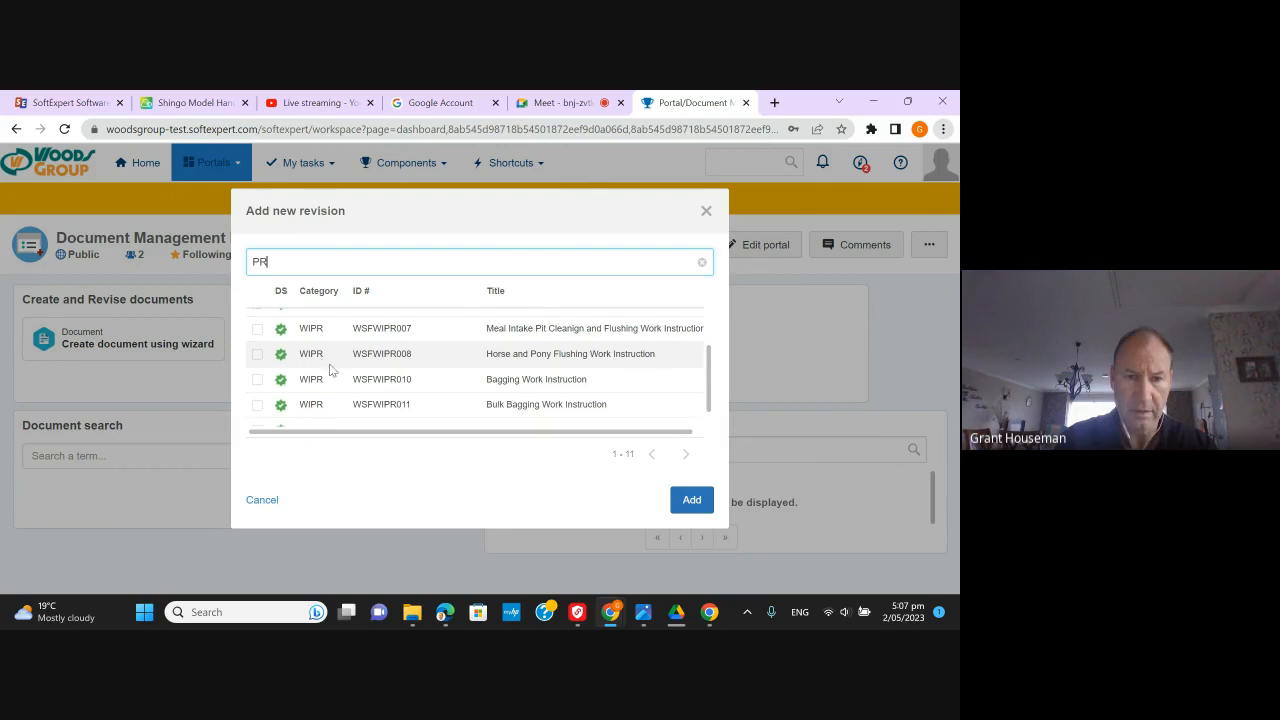
left_click(706, 210)
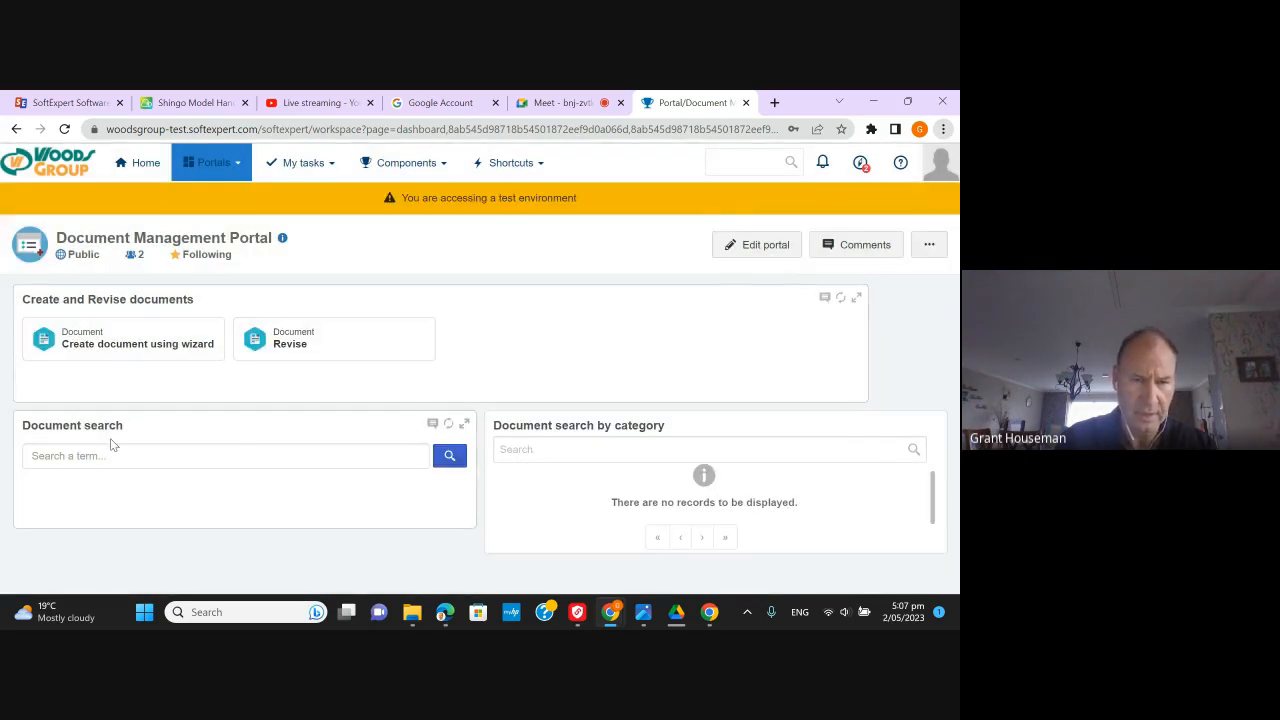
- Search the portal's documents for SOP, returning 17 results
left_click(449, 457)
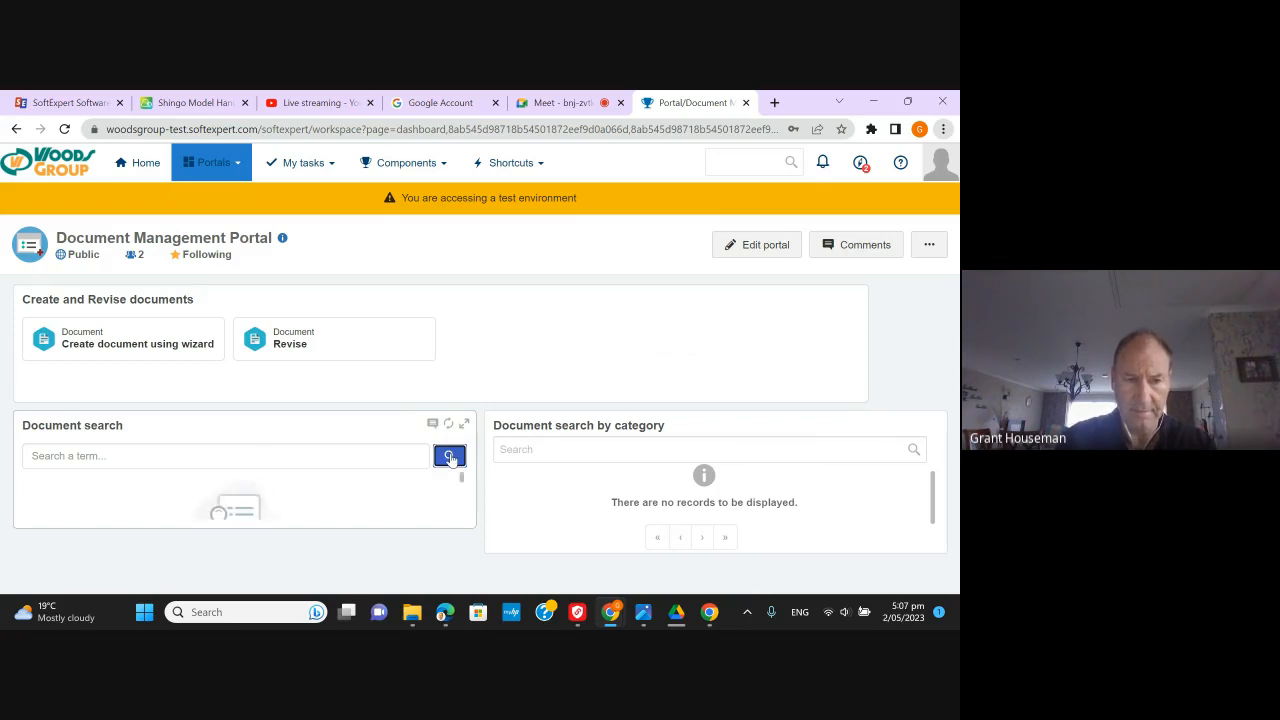
left_click(209, 460)
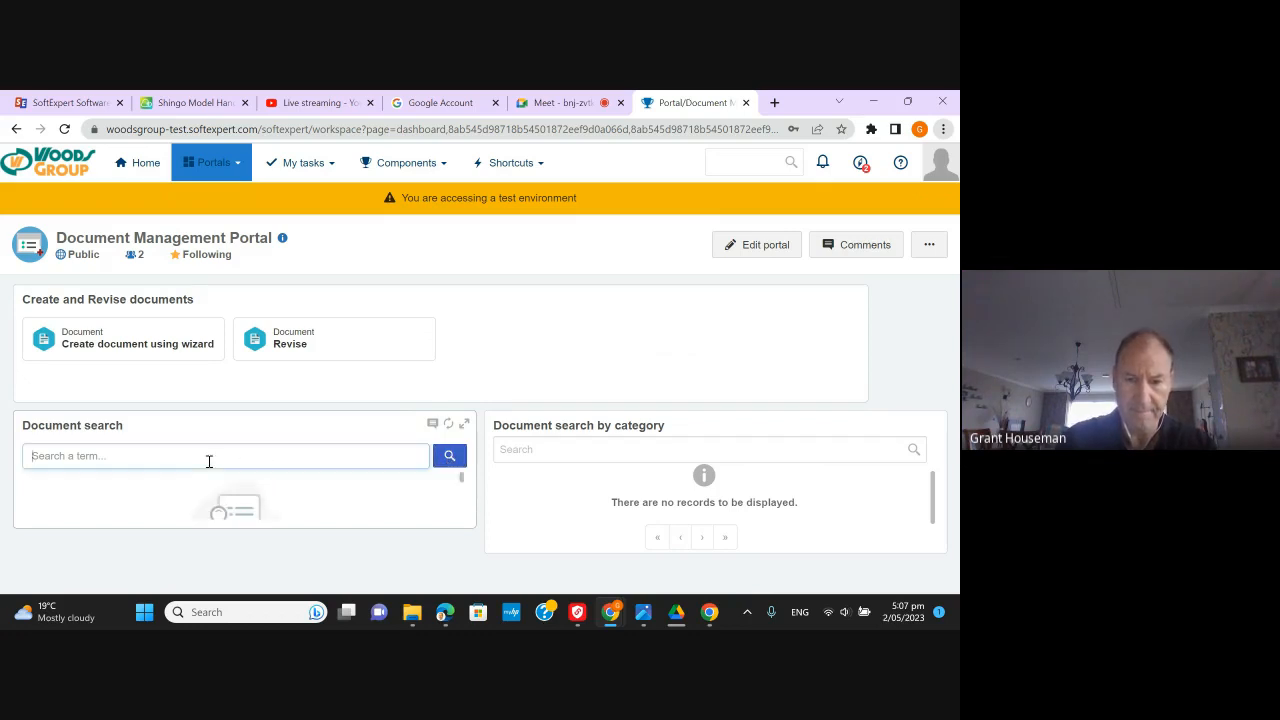
type("SOP")
key("Return")
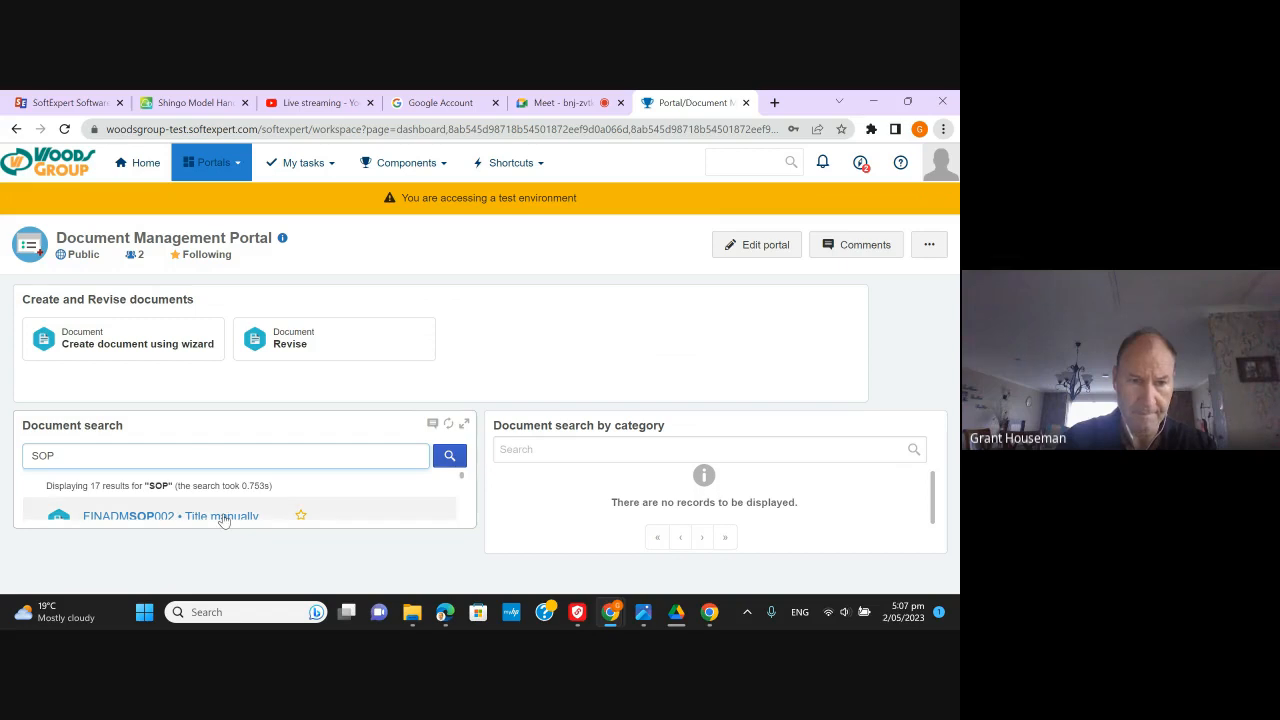
- Refine the document search to SOPPR, which finds no results
scroll(224, 517, "down", 3)
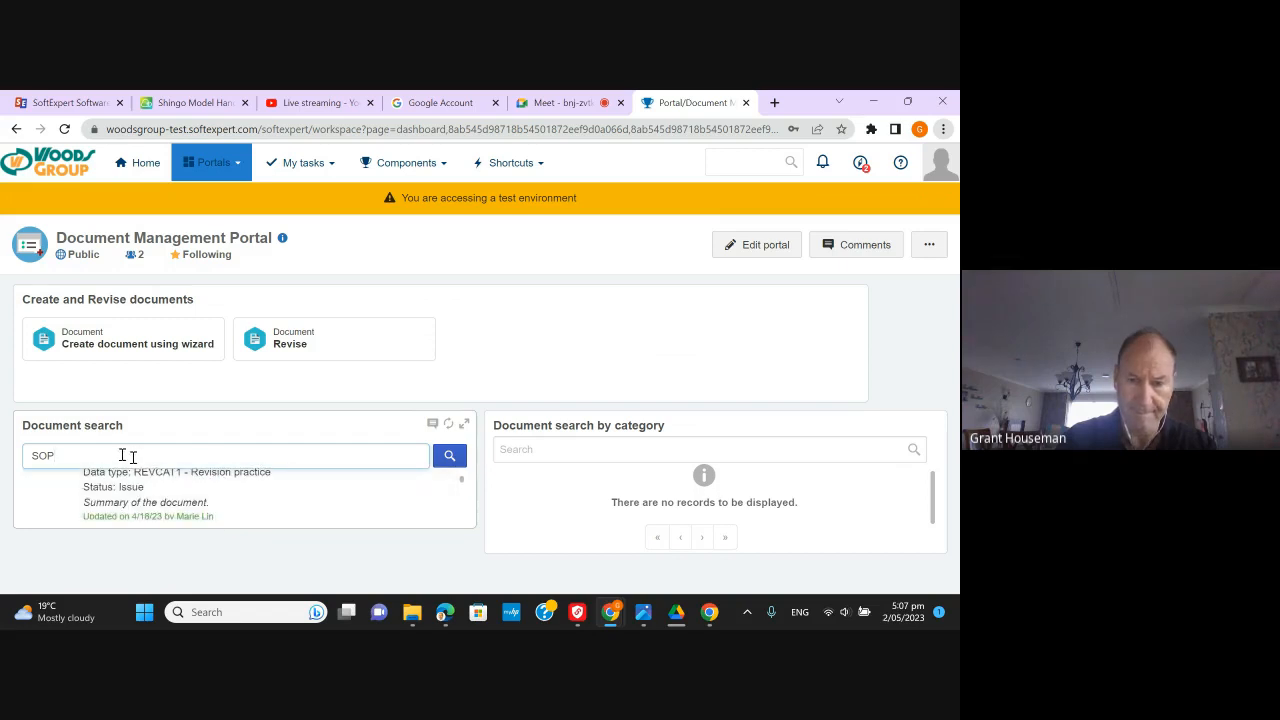
type("R")
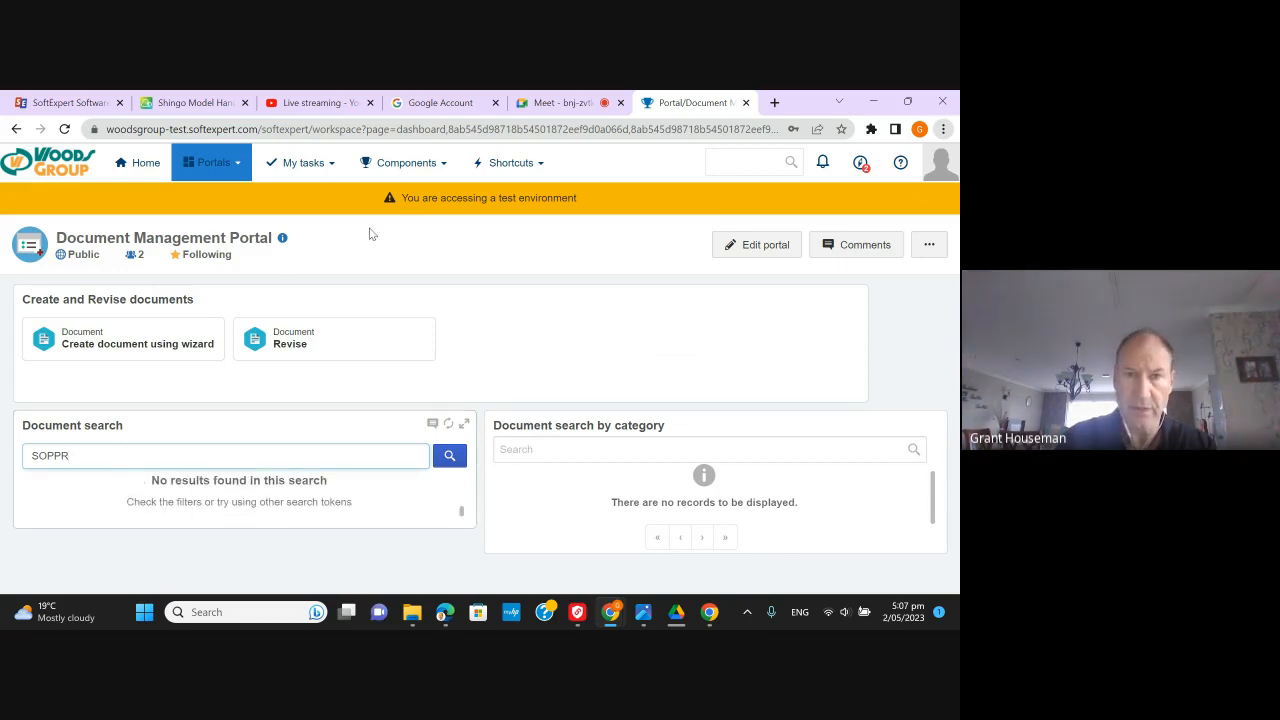
left_click(404, 175)
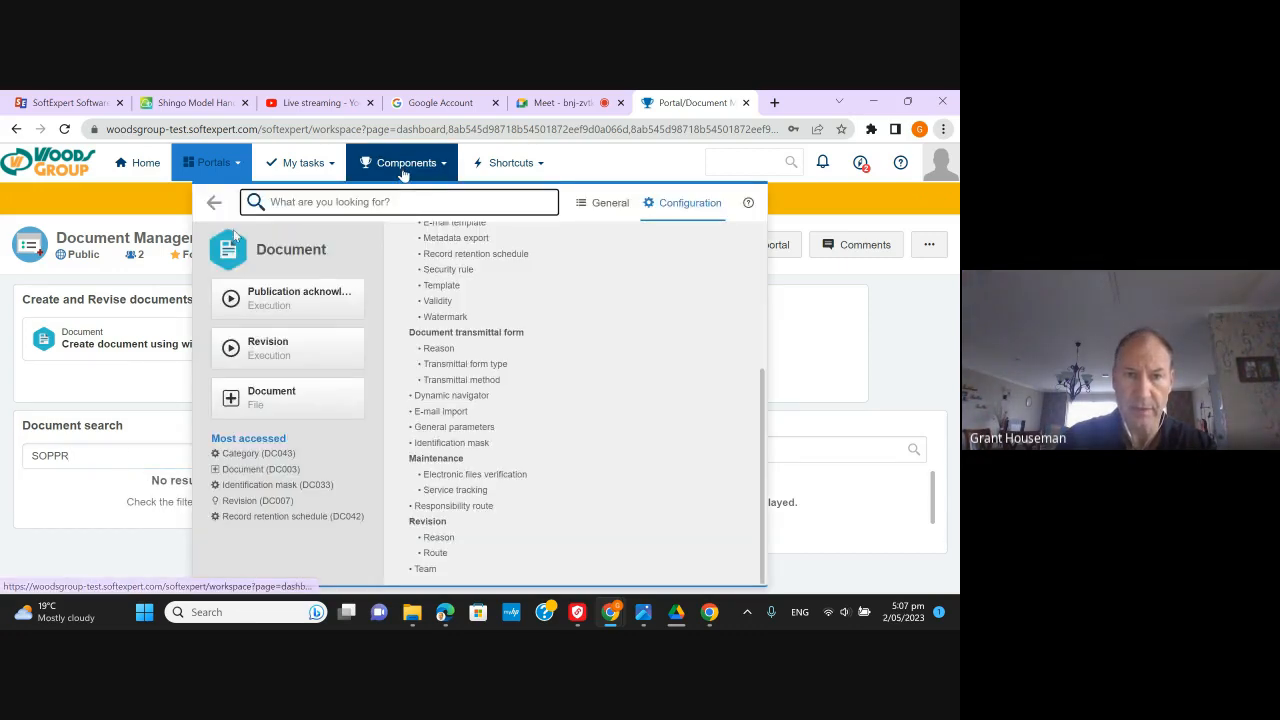
- Filter Document (File) records by type SOPPR-SOP for Production, listing APSOPPR001 Test for Grant
left_click(286, 405)
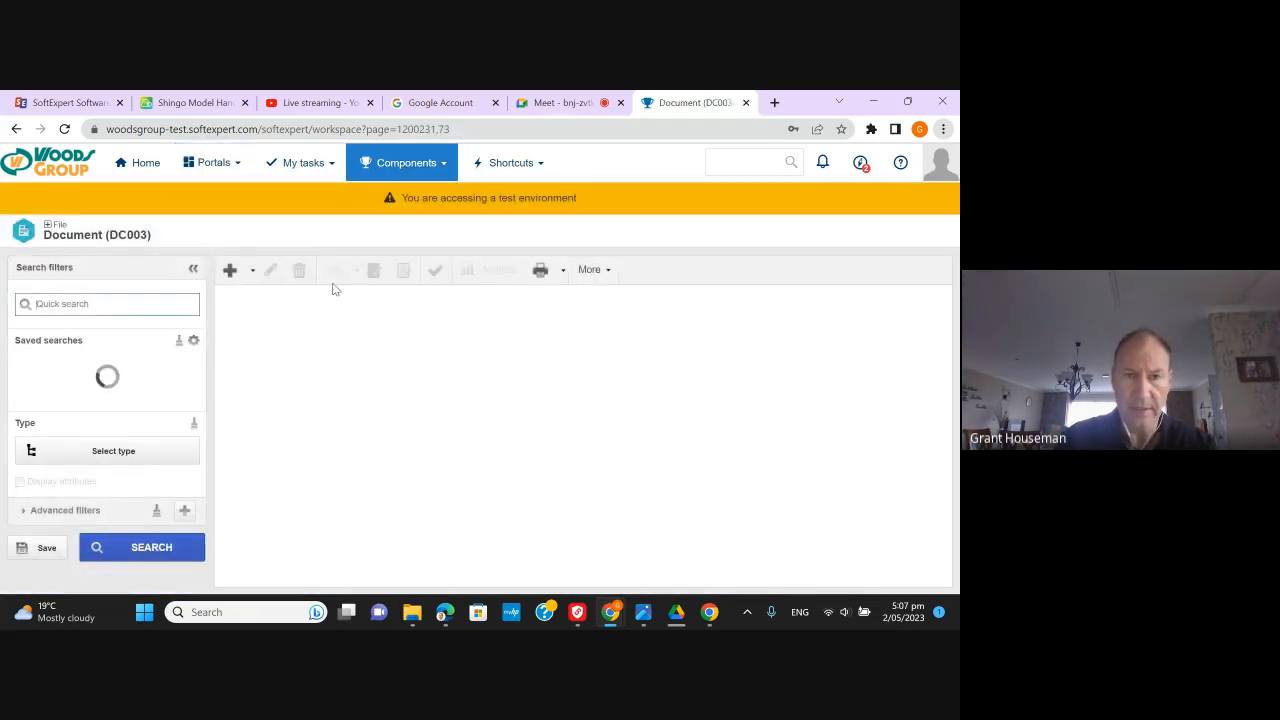
left_click(150, 452)
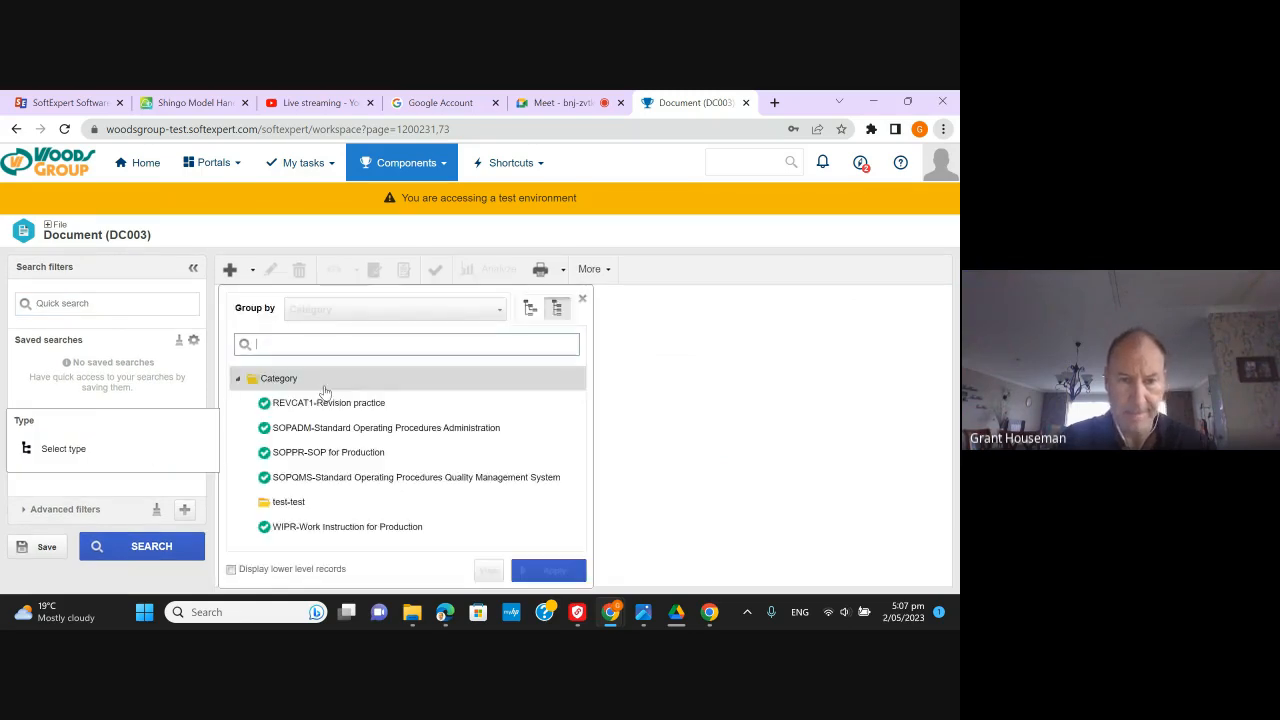
double_click(328, 452)
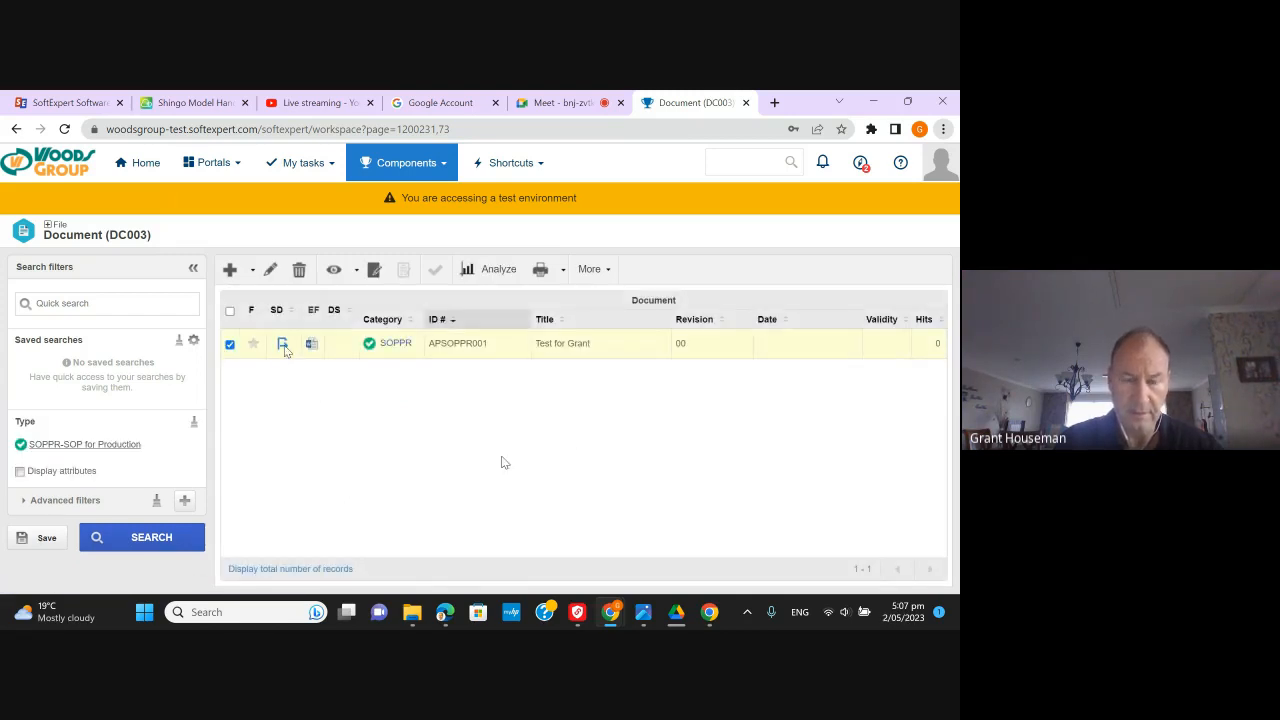
mouse_move(285, 349)
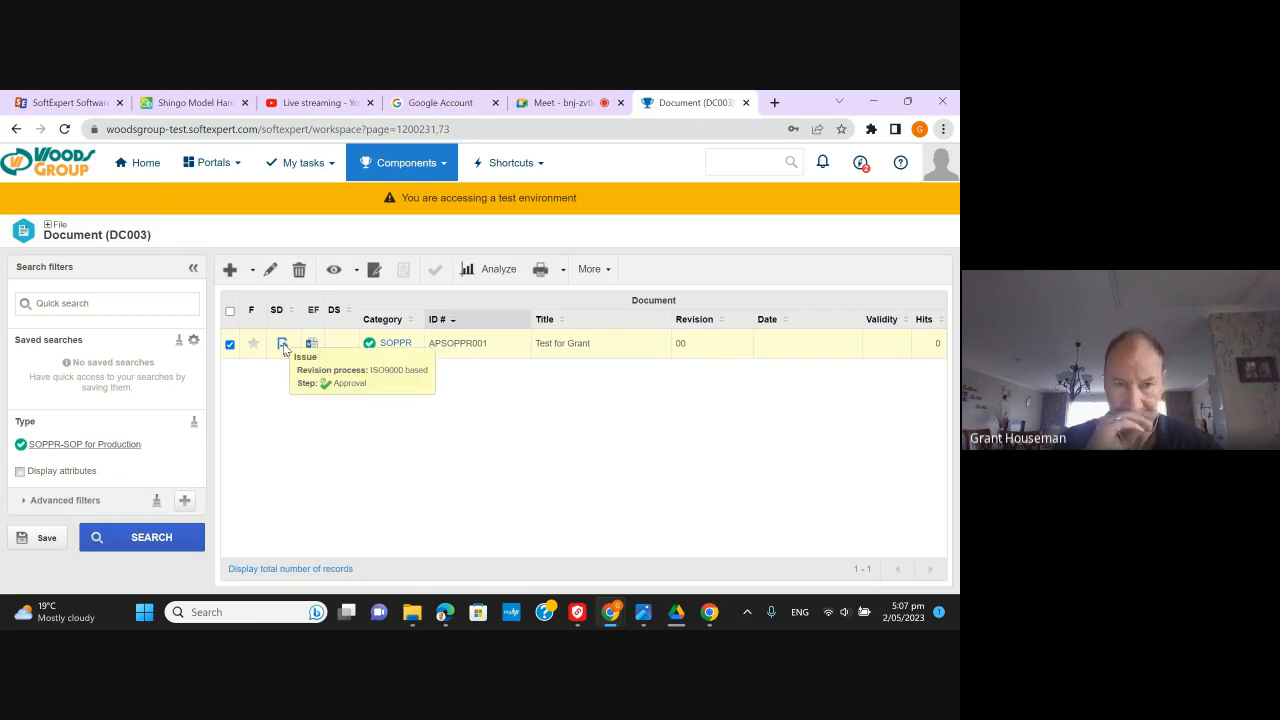
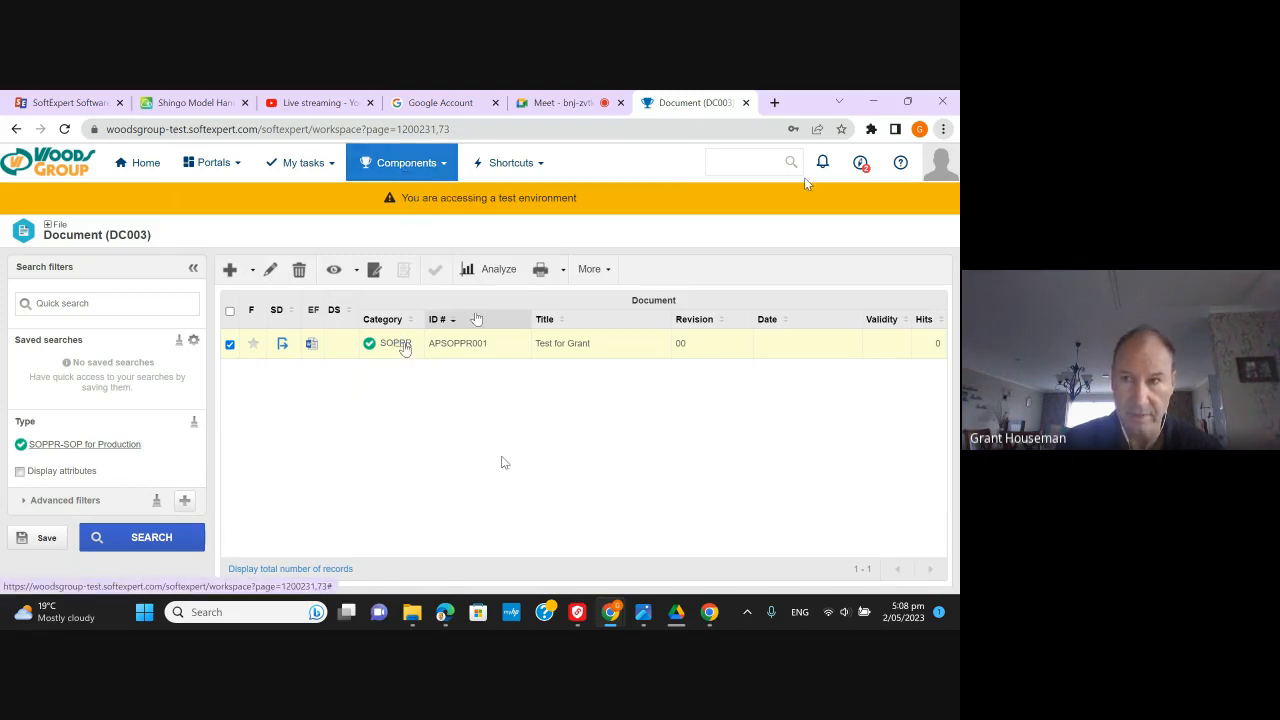
- Log out of SoftExpert from the user account panel's Exit option
left_click(940, 163)
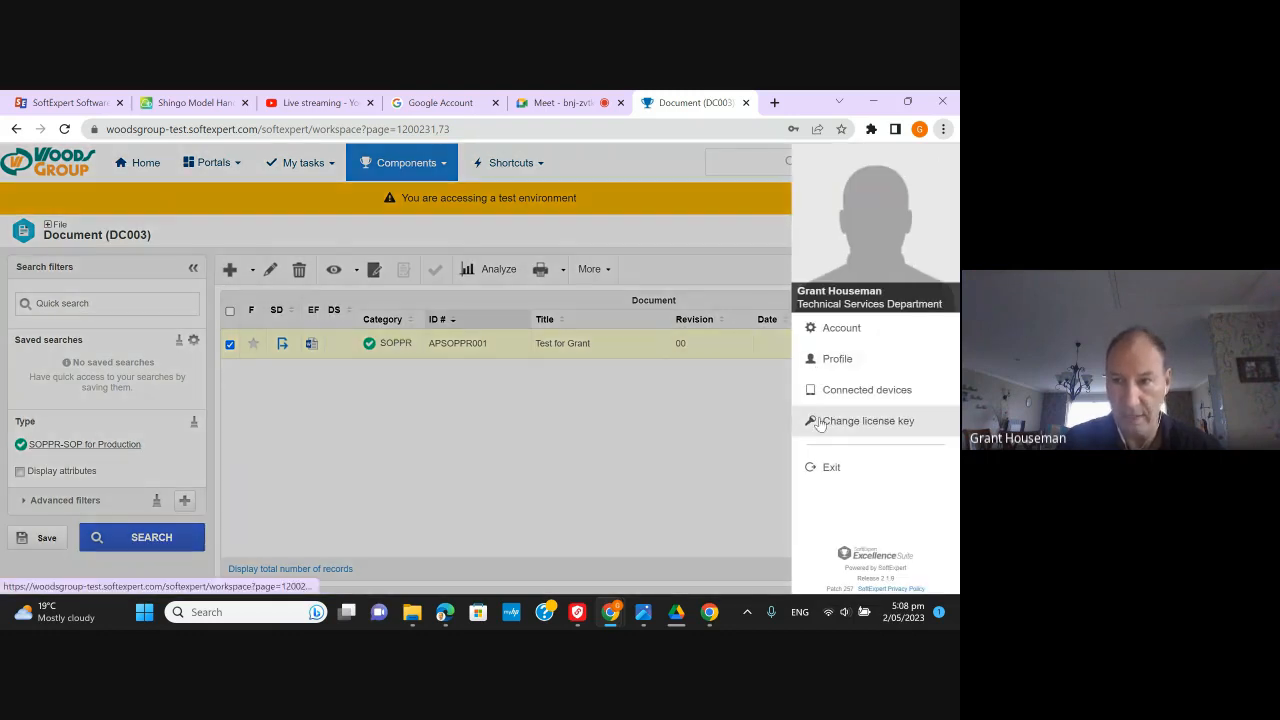
left_click(826, 468)
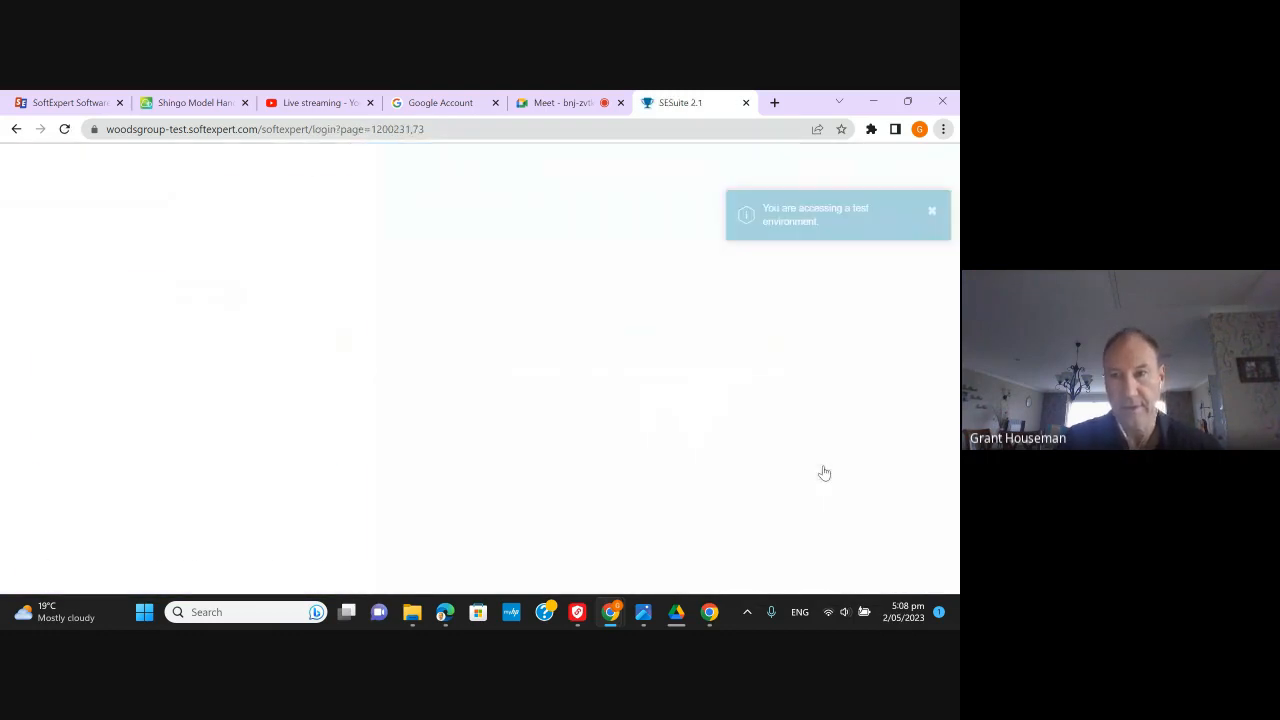
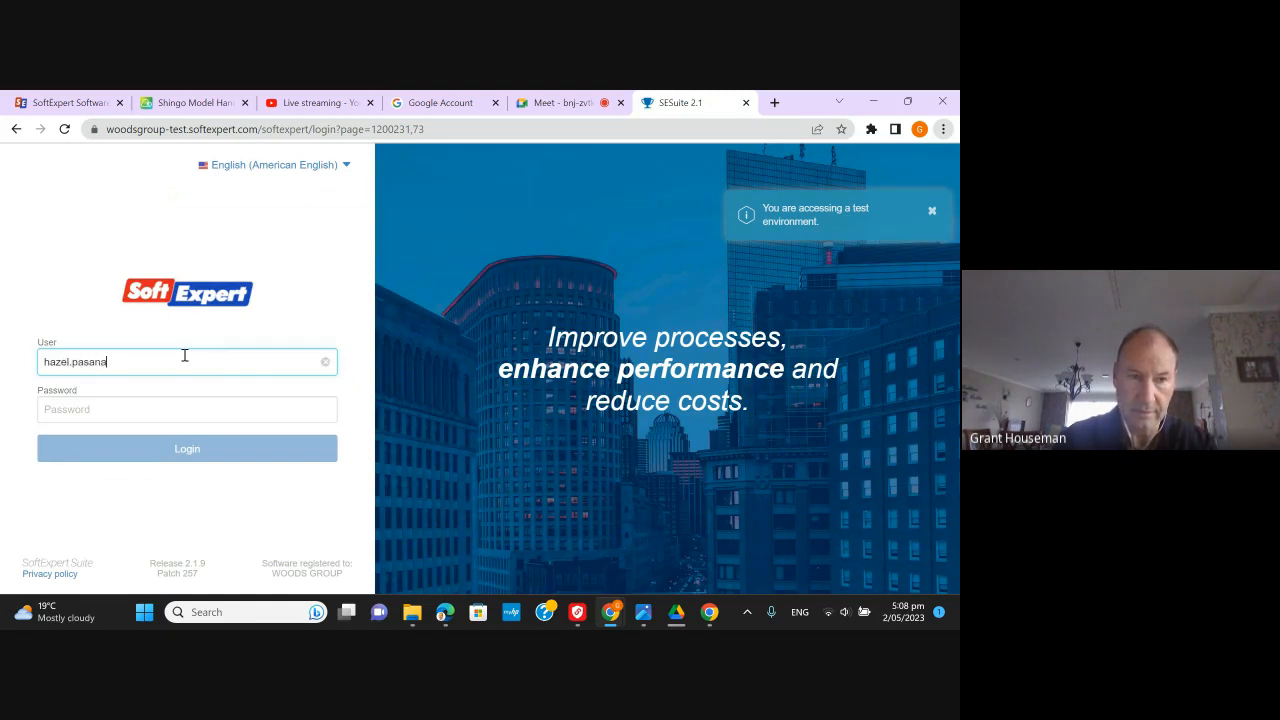
- Attempt to sign in with another user's name, retrying the password after a 'User not found or incorrect password' error
key("Tab")
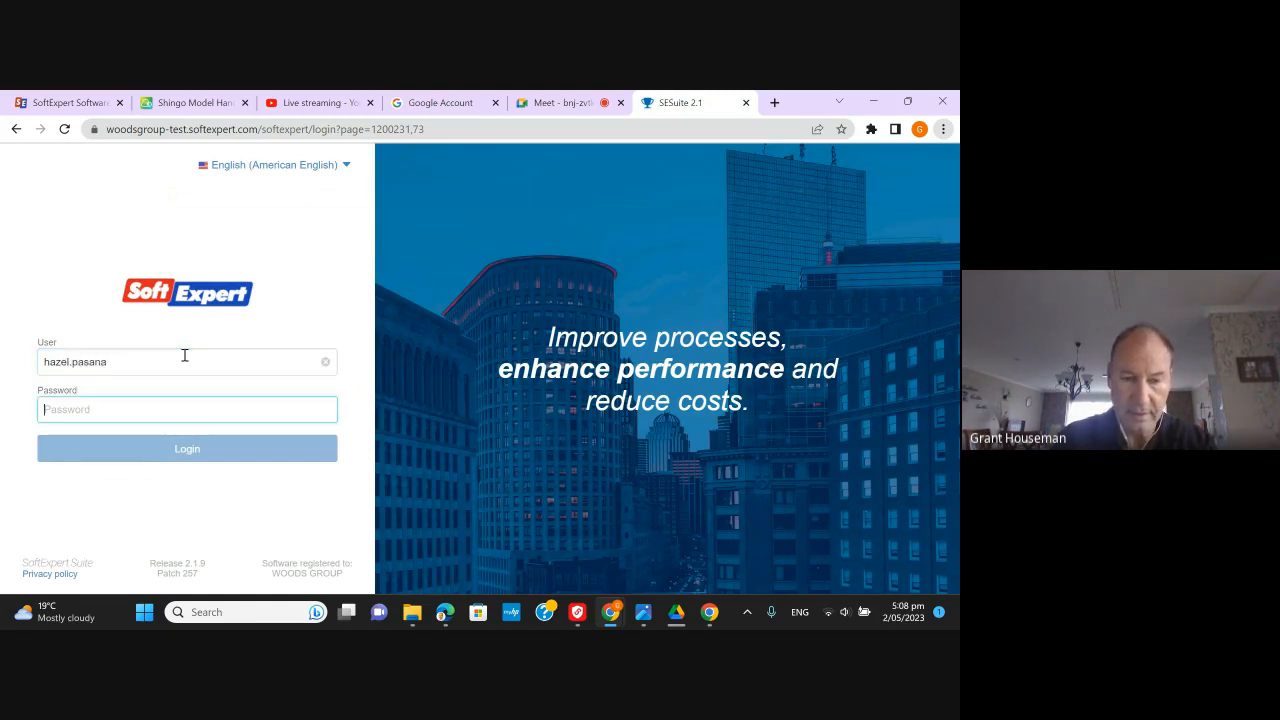
type("•••••")
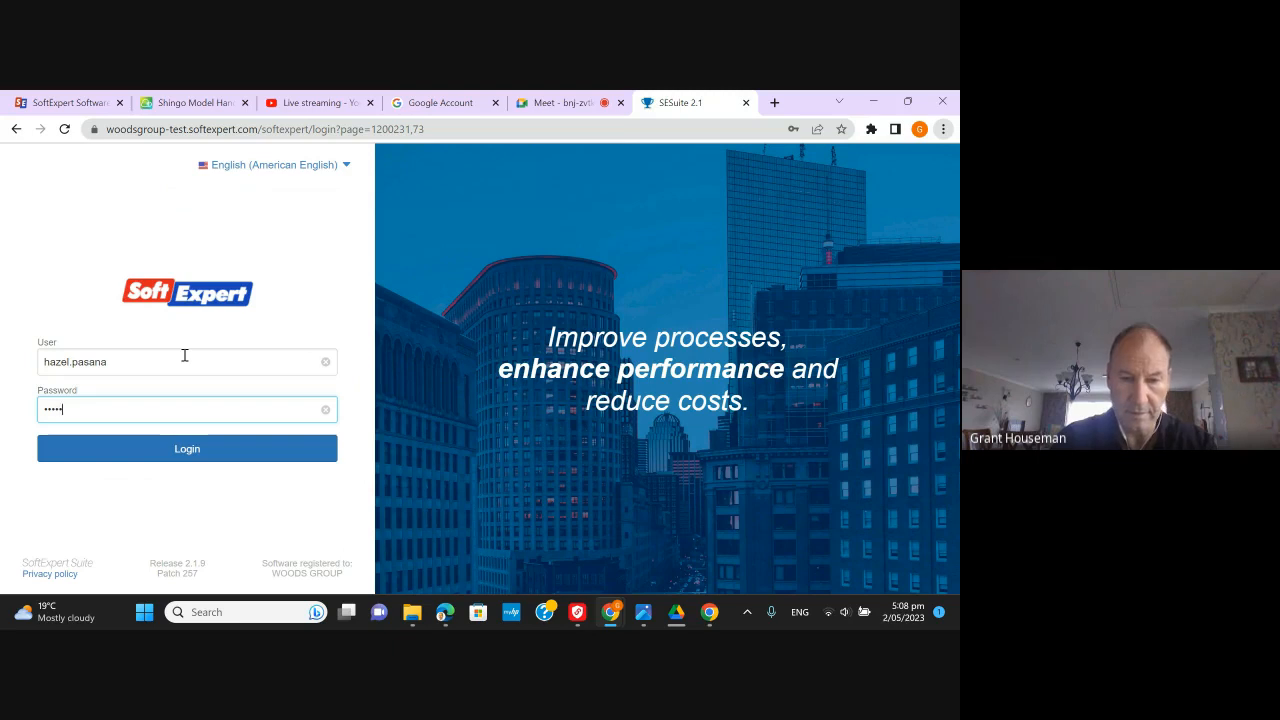
type("••")
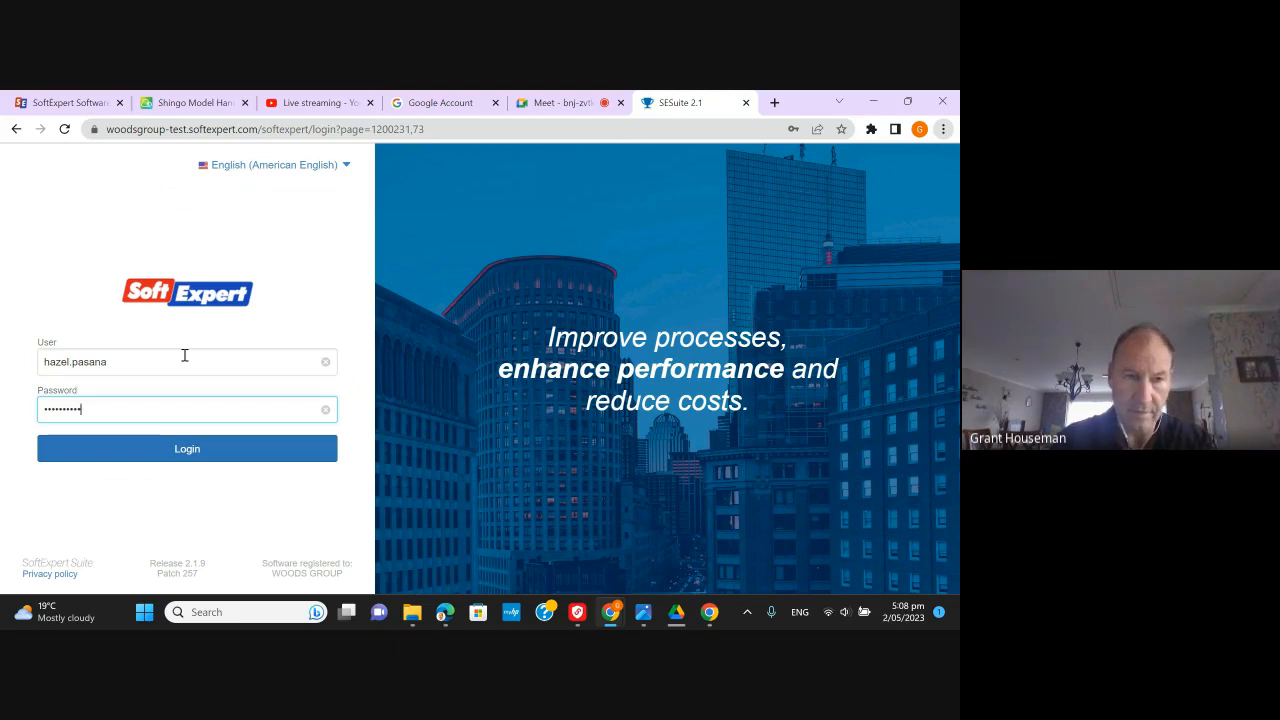
key("Return")
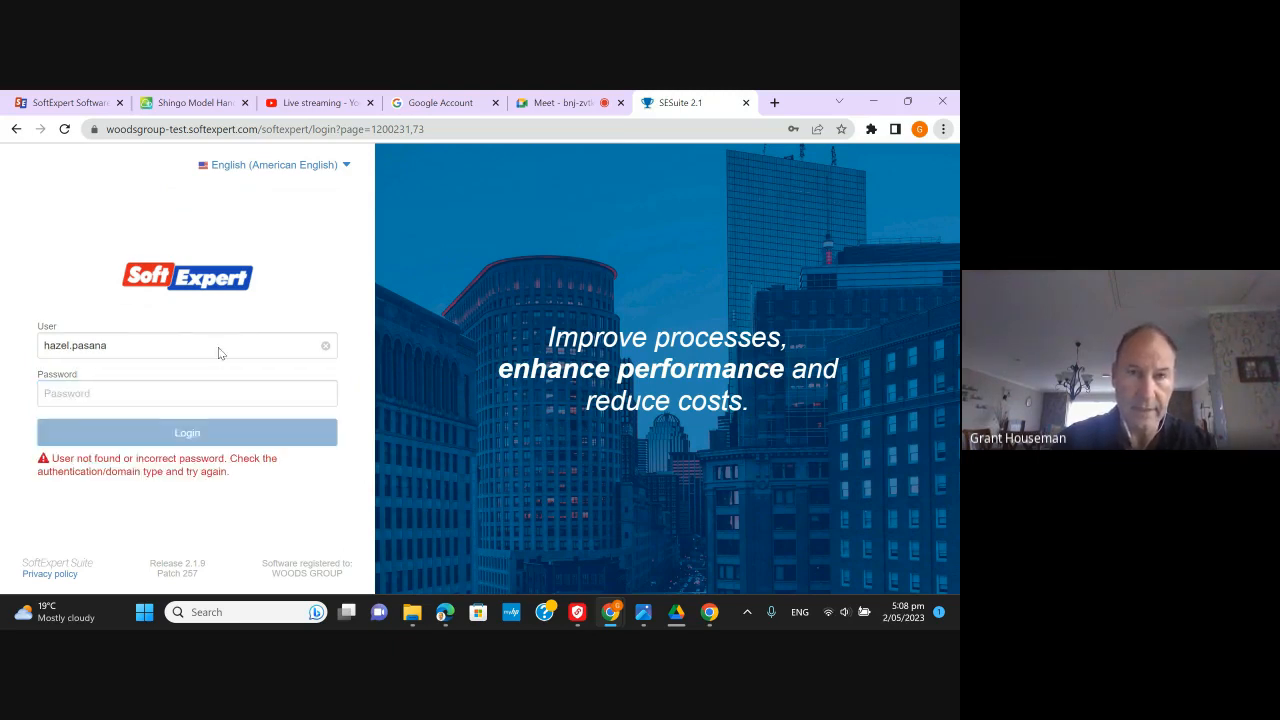
left_click(138, 392)
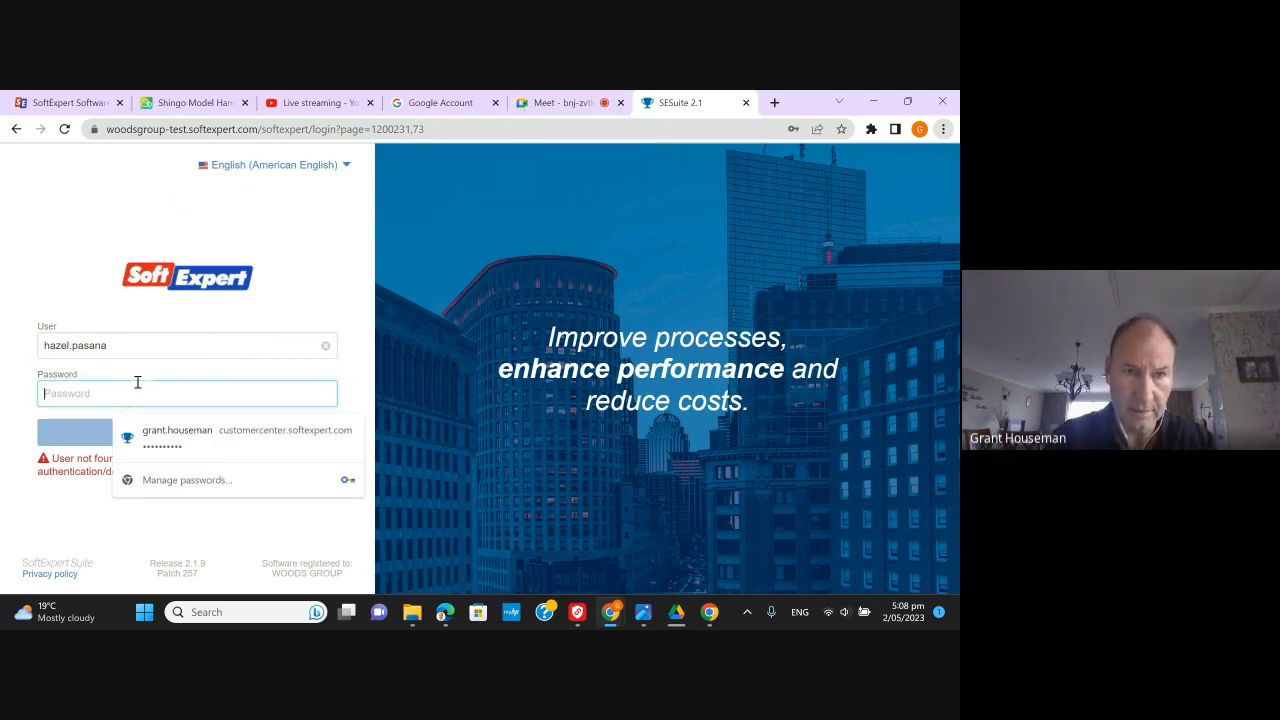
type("•")
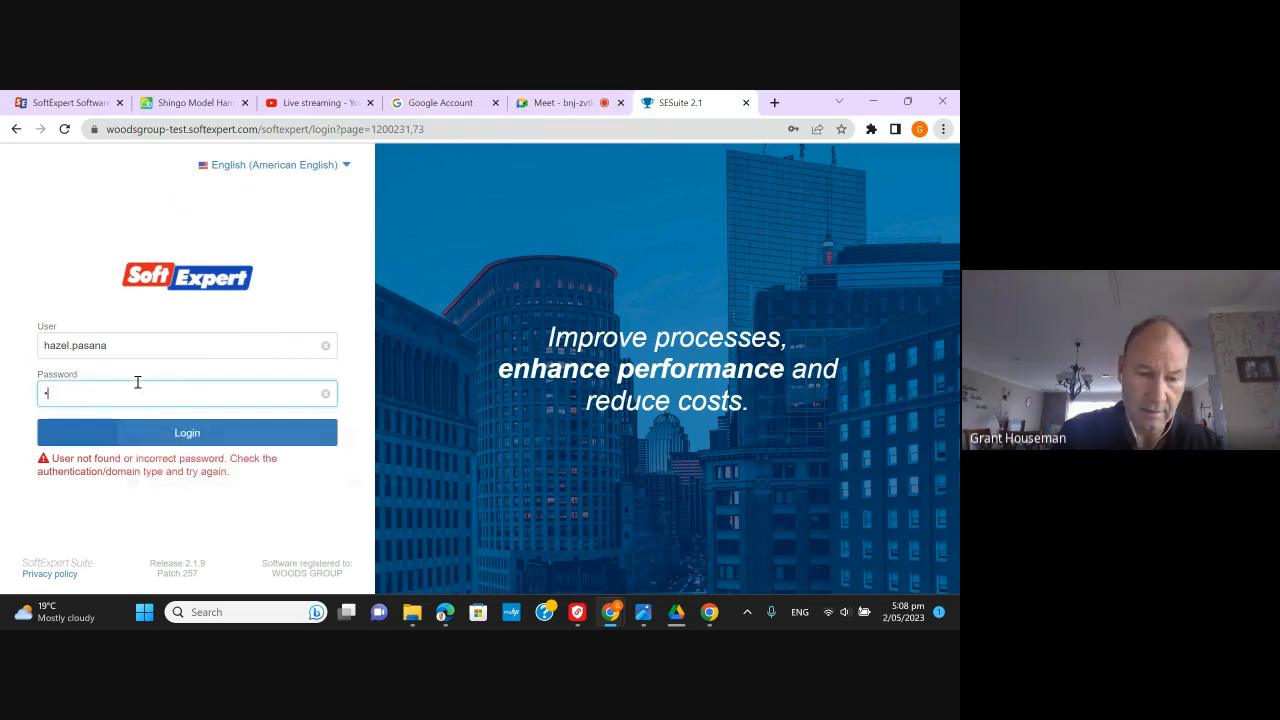
type("•••••")
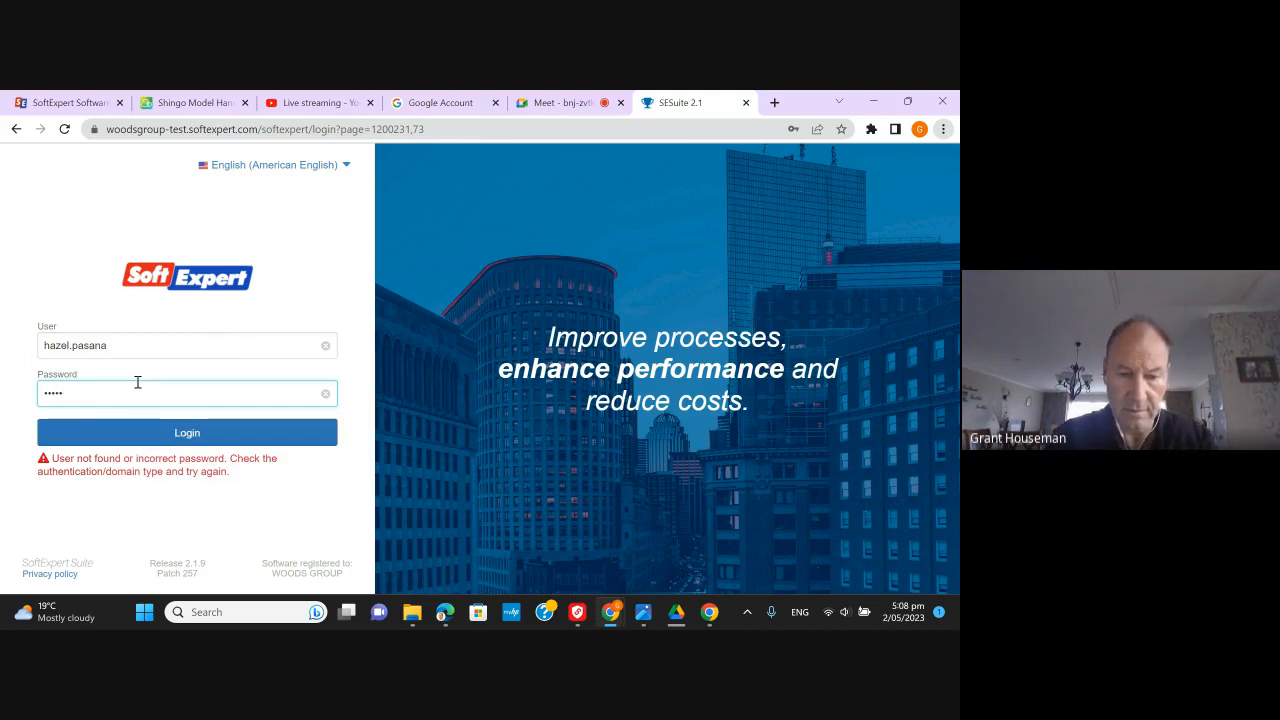
type("•••")
key("Return")
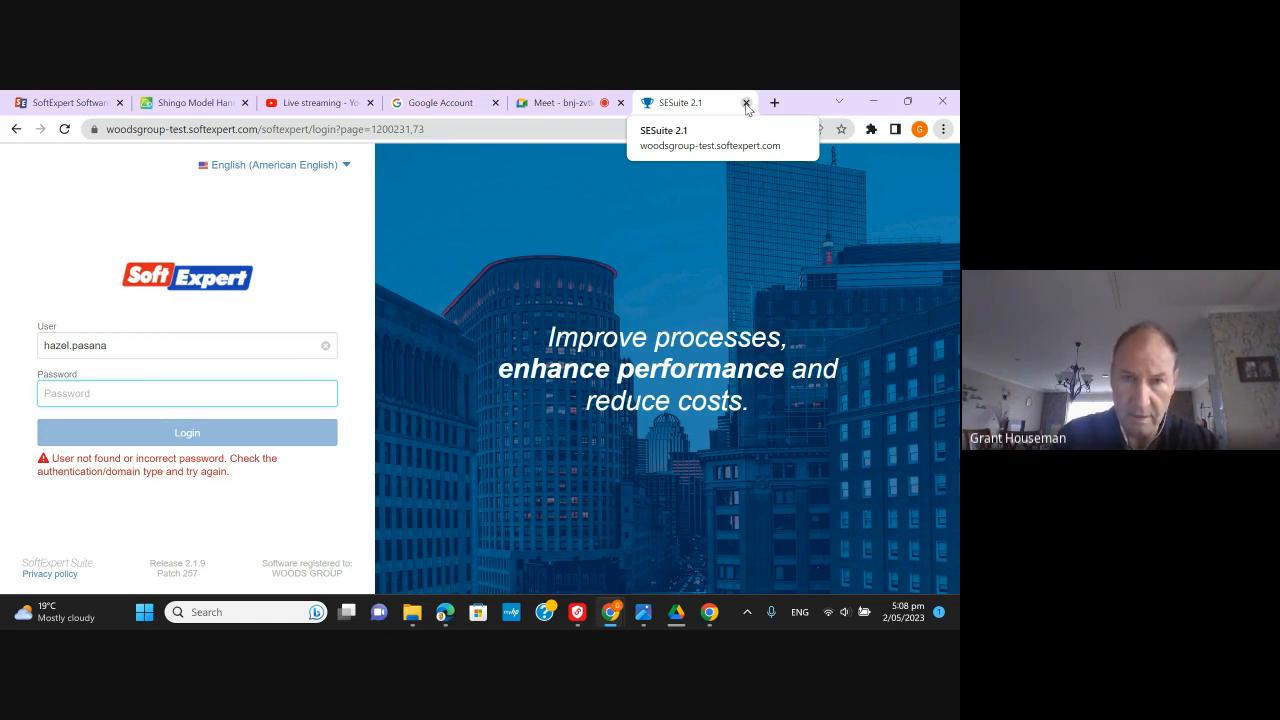
- Replace the user name with your own, enter your password and log in to the Document (DC003) workspace
left_click(200, 340)
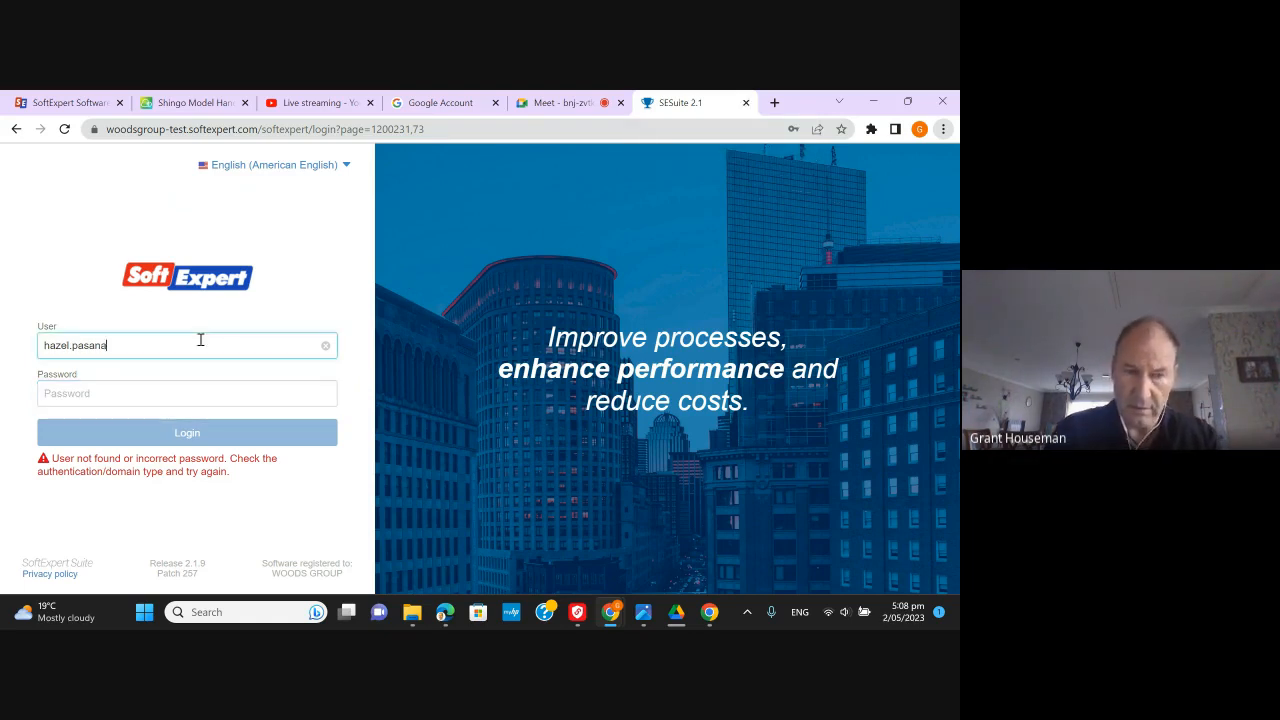
key("BackSpace")
key("BackSpace")
key("BackSpace")
key("BackSpace")
key("BackSpace")
key("BackSpace")
key("BackSpace")
key("BackSpace")
key("BackSpace")
key("BackSpace")
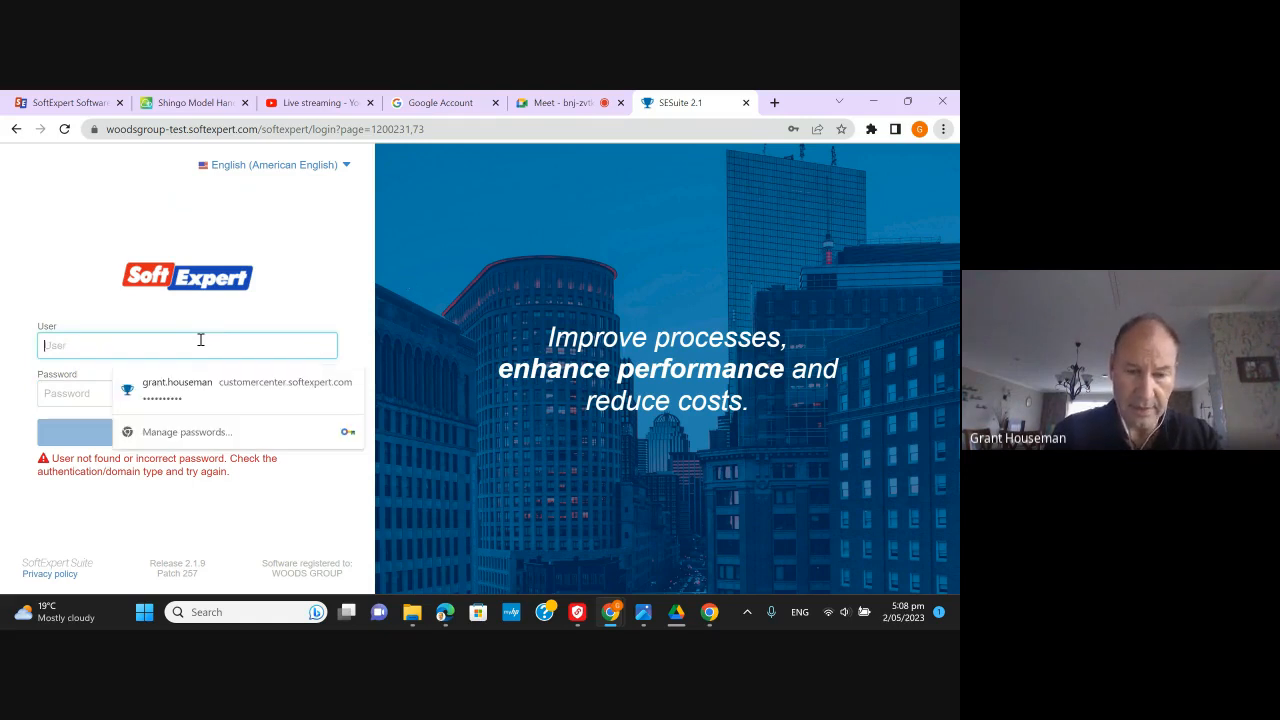
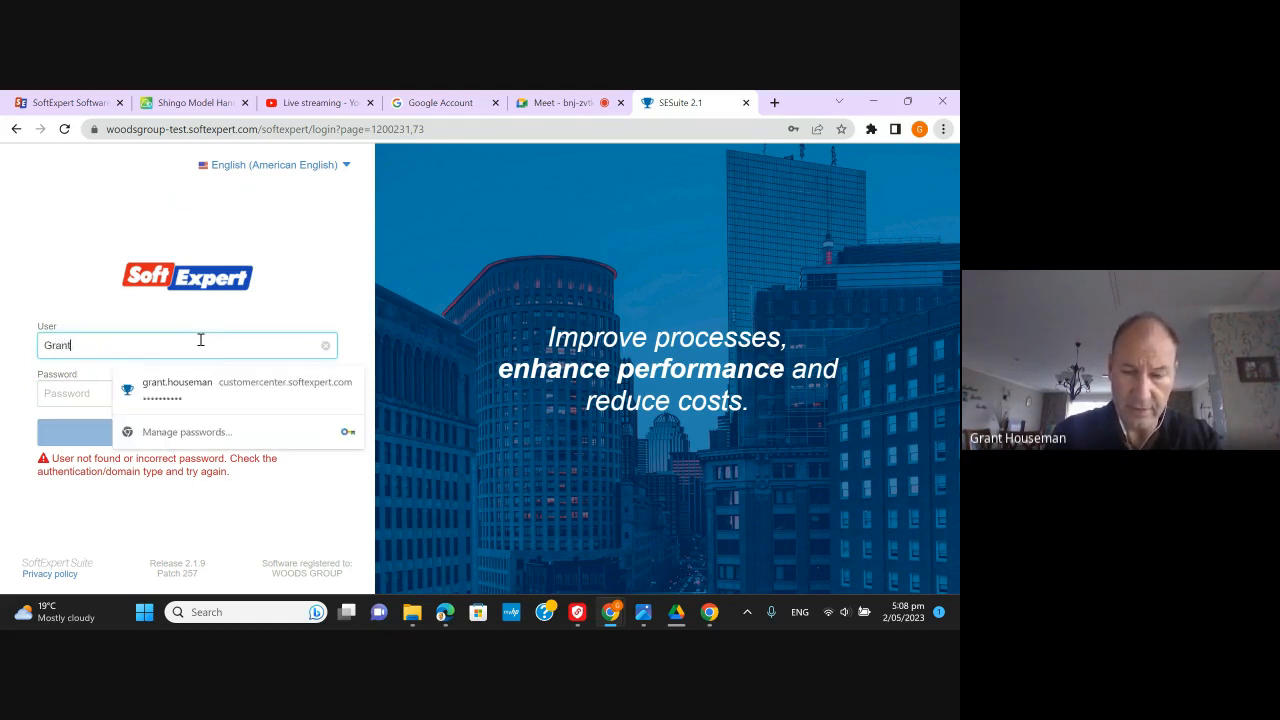
key("Tab")
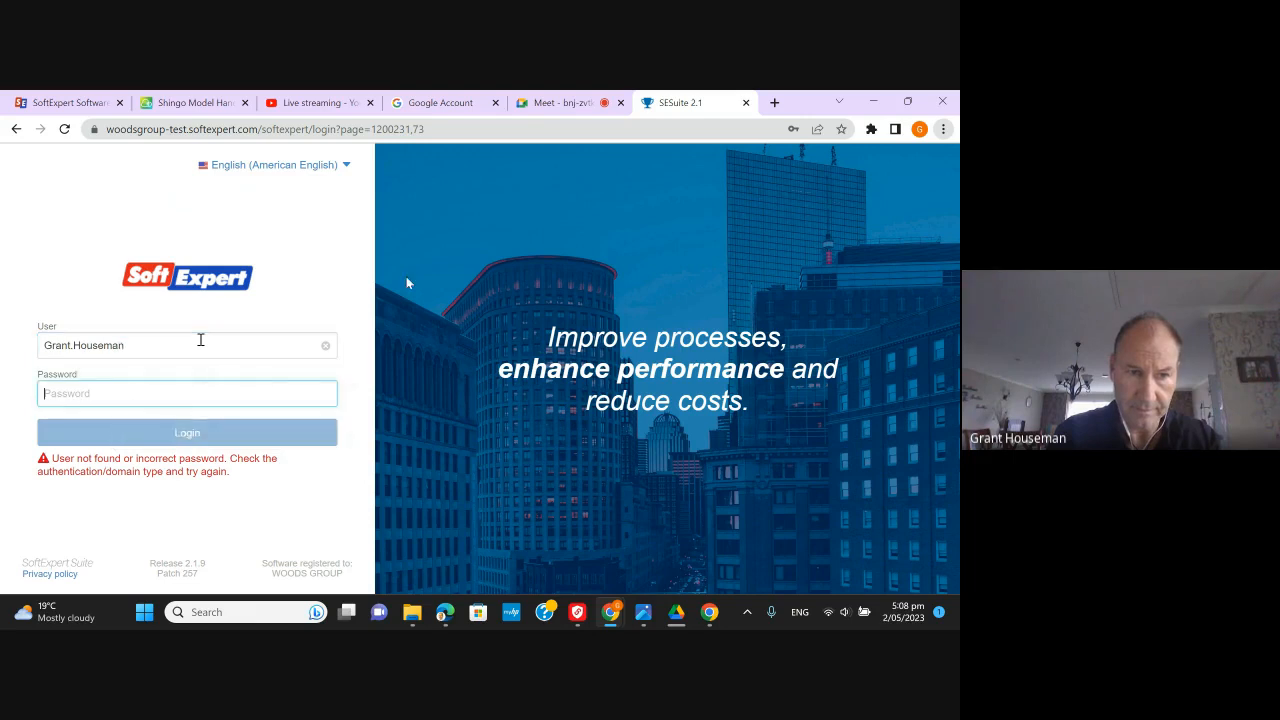
type("••")
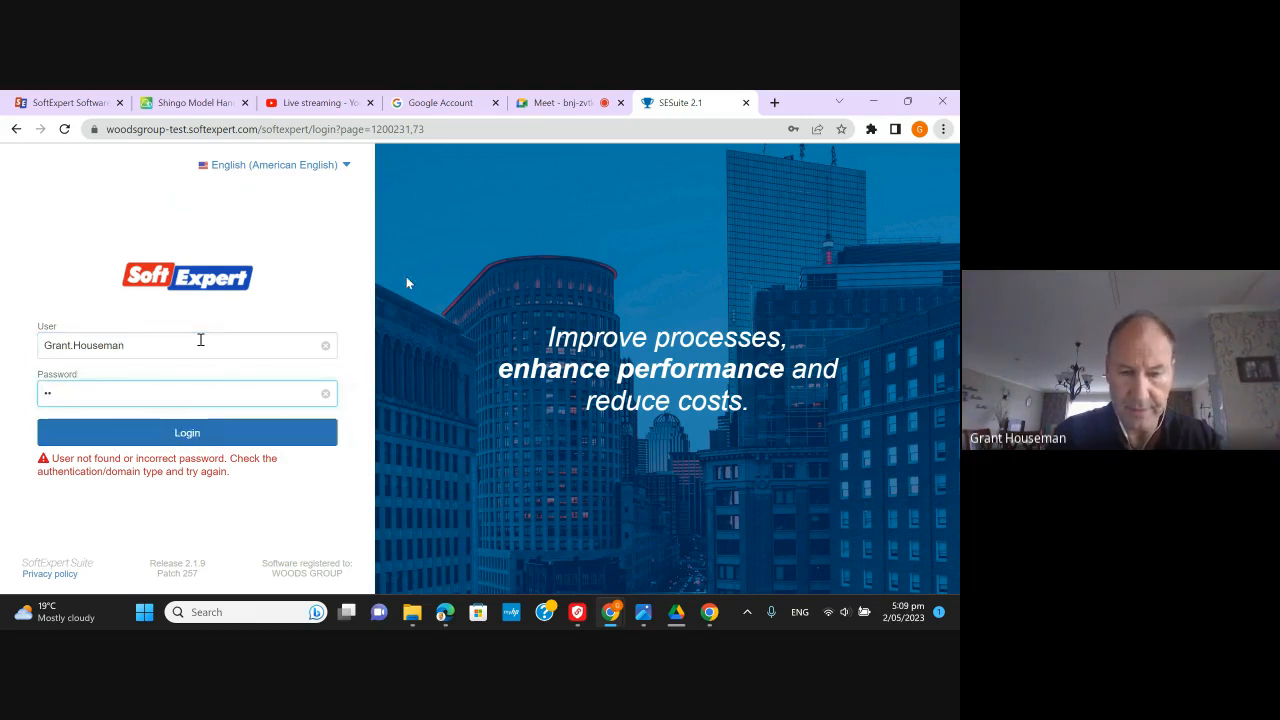
type("•••")
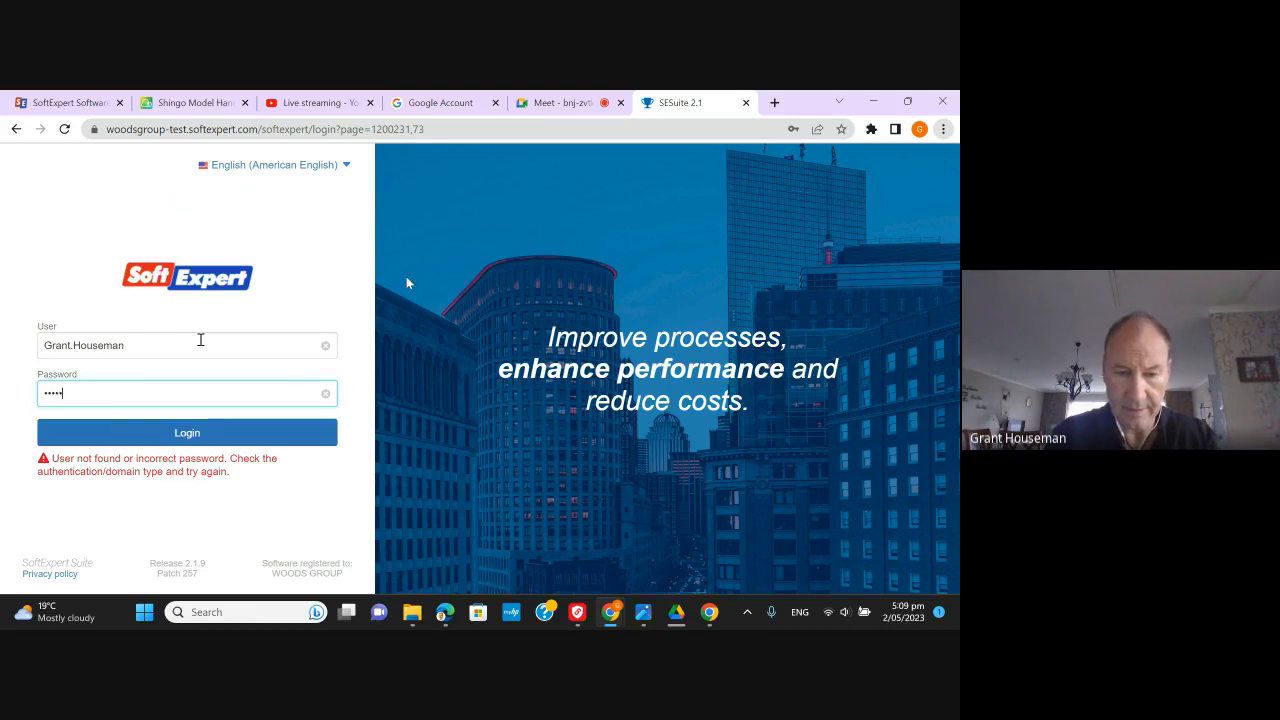
type("•••••")
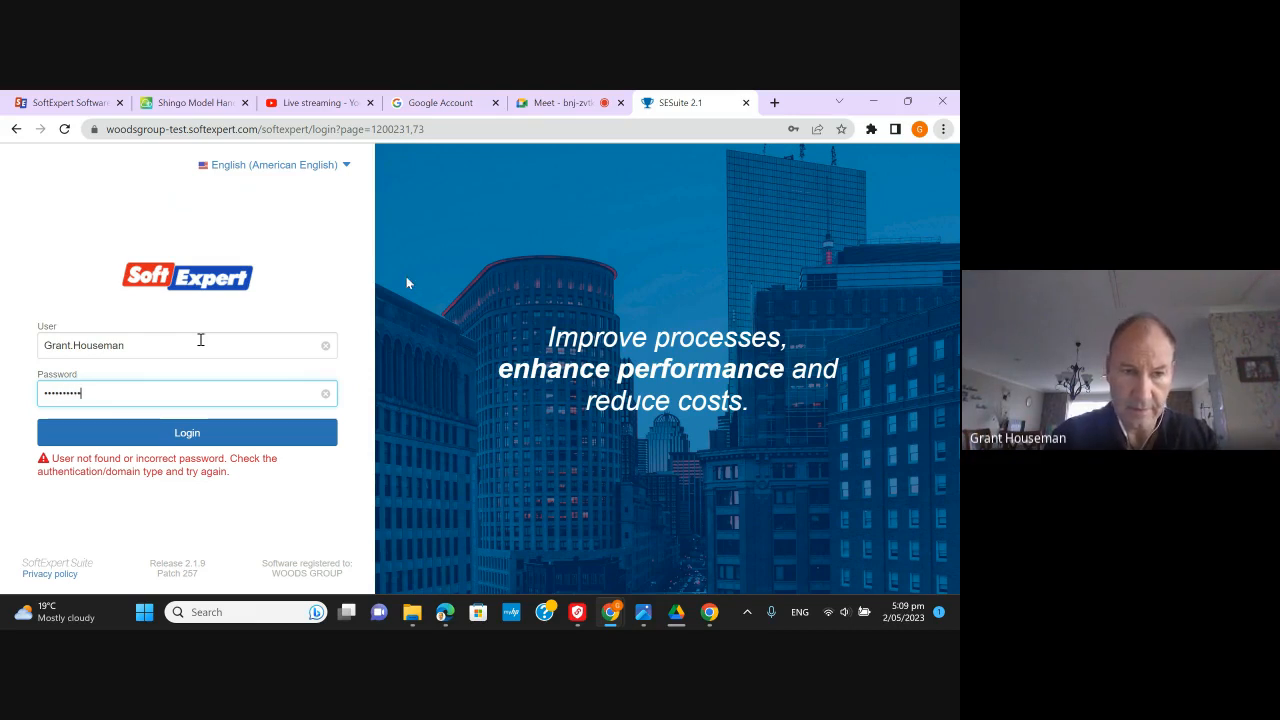
left_click(180, 432)
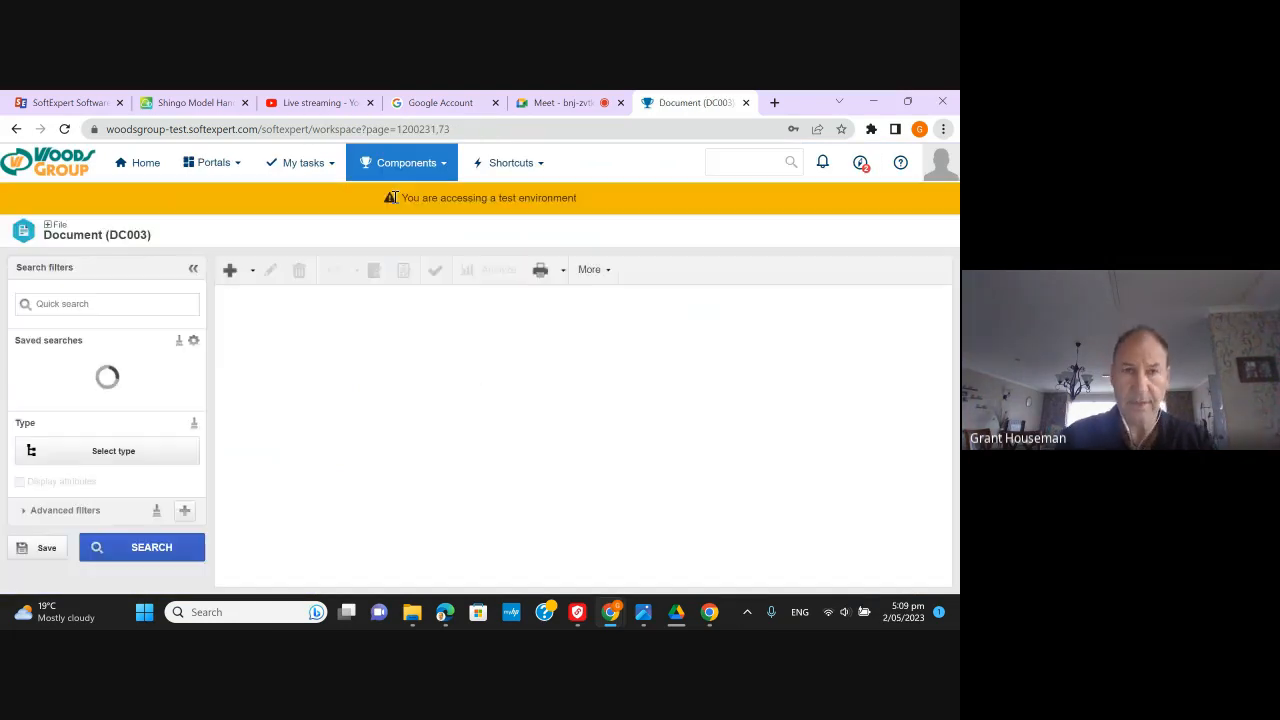
- Show the 13 pending Document revision tasks from My tasks, then return to the Google Meet tab
left_click(308, 168)
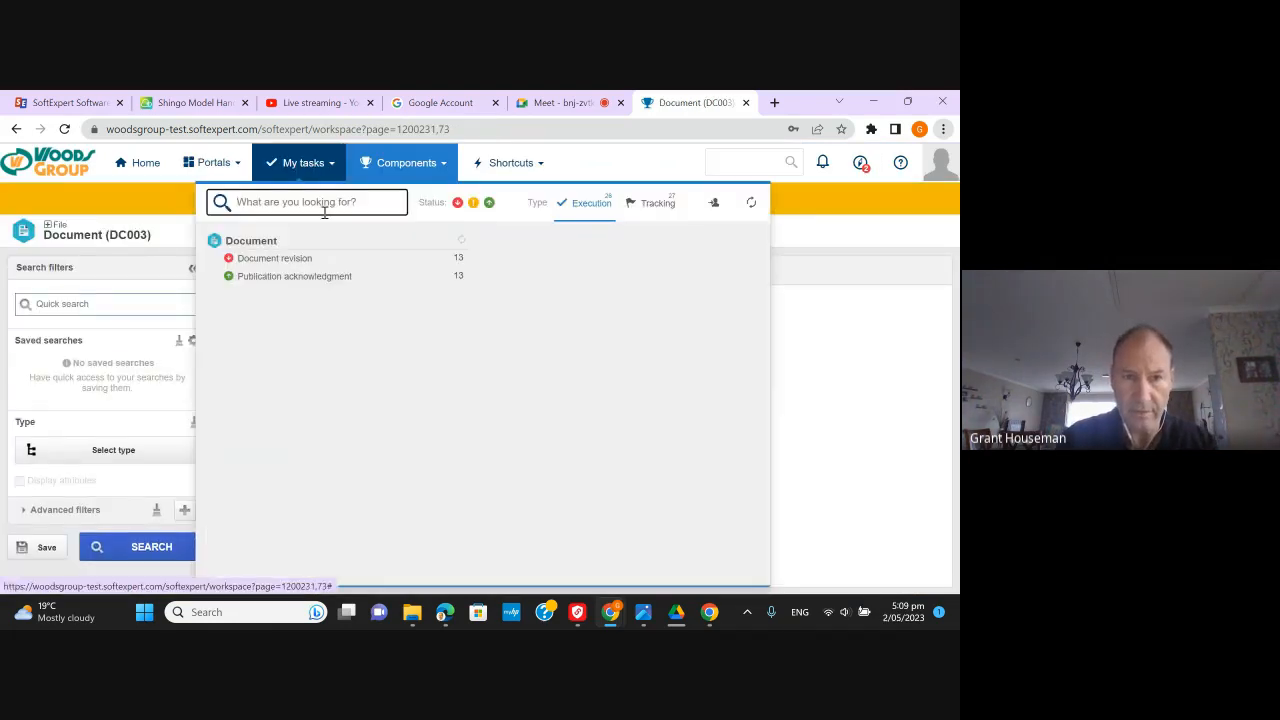
left_click(297, 259)
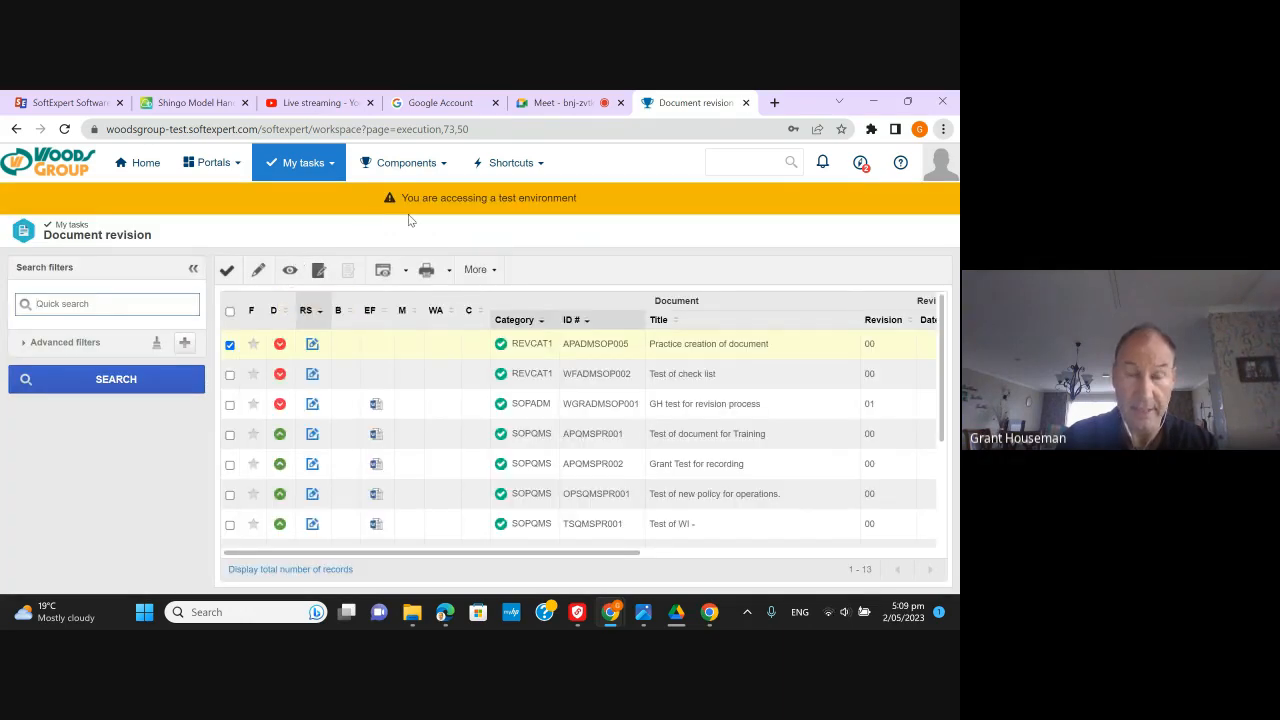
left_click(562, 106)
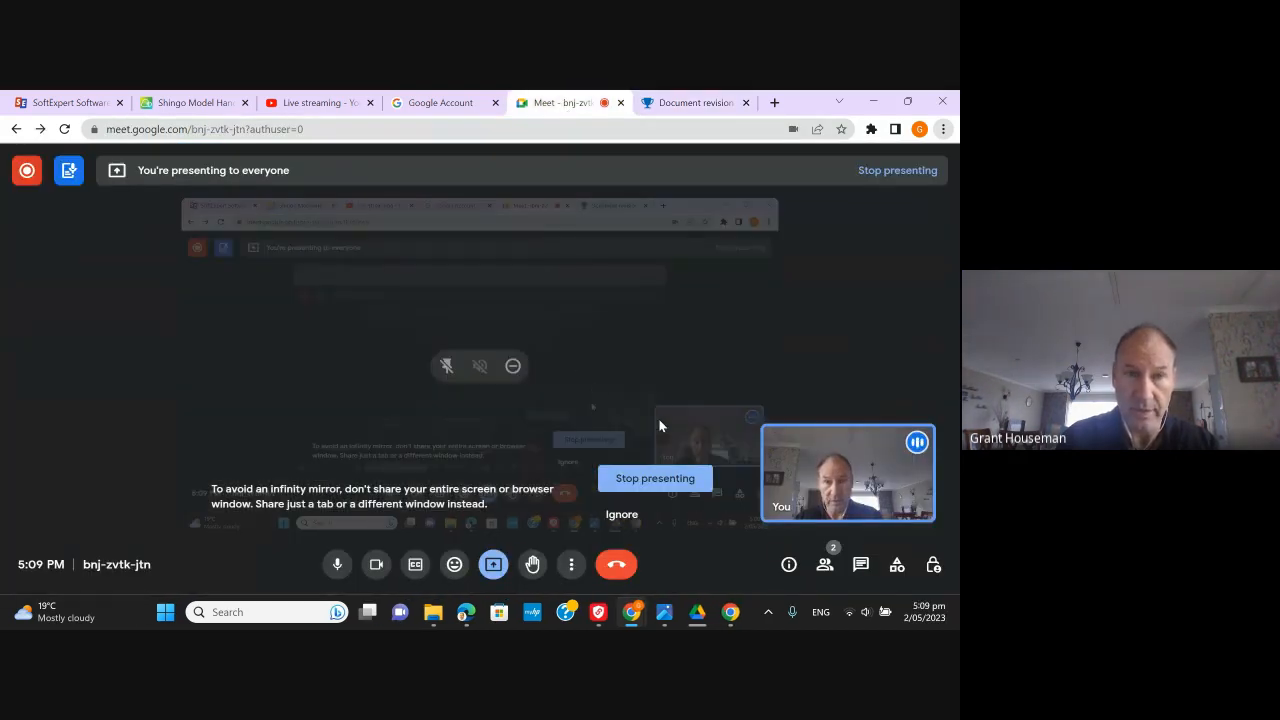